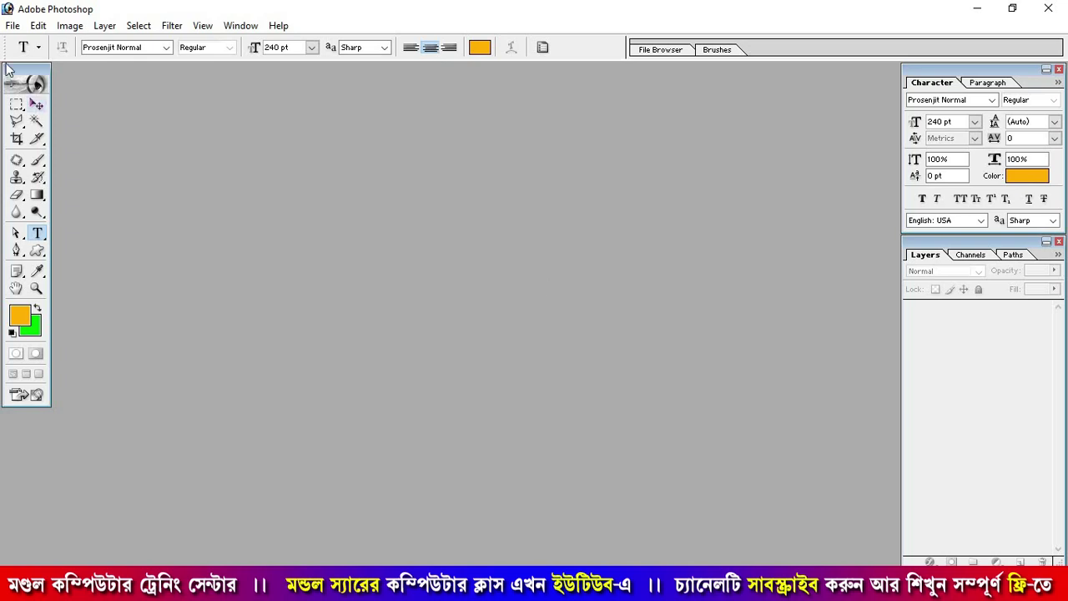
Create a 60 × 36 inch, 72 pixels/inch RGB document with a white background.
click(12, 25)
click(25, 46)
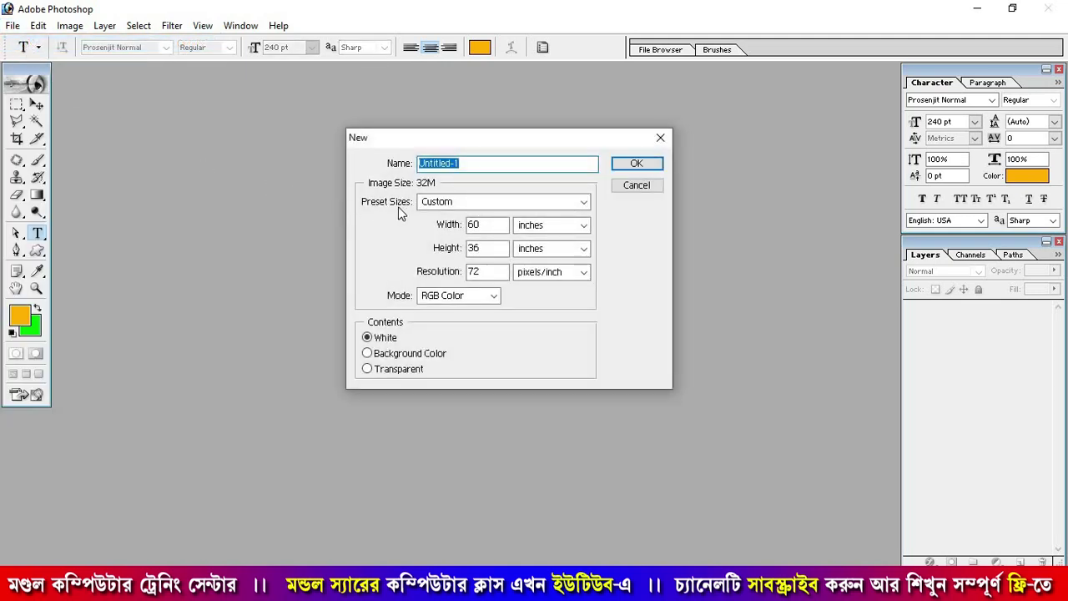
click(489, 225)
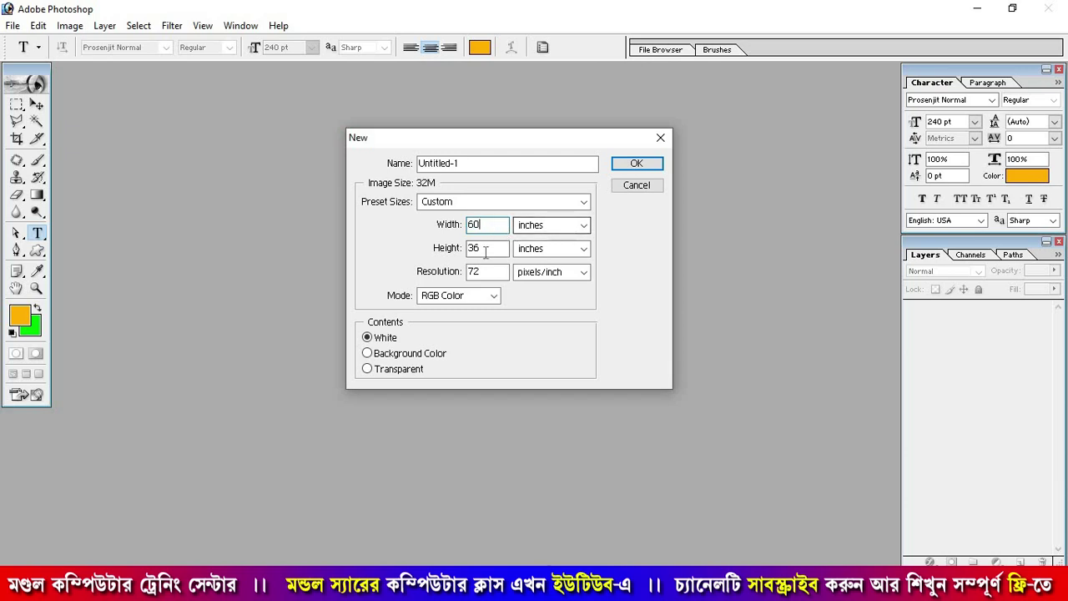
click(485, 249)
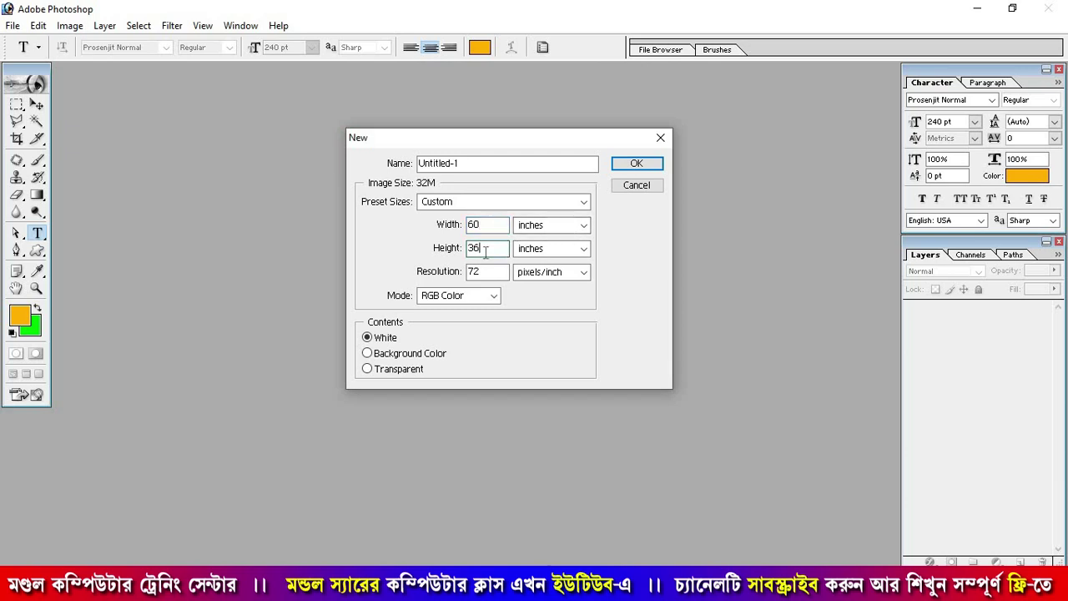
click(488, 271)
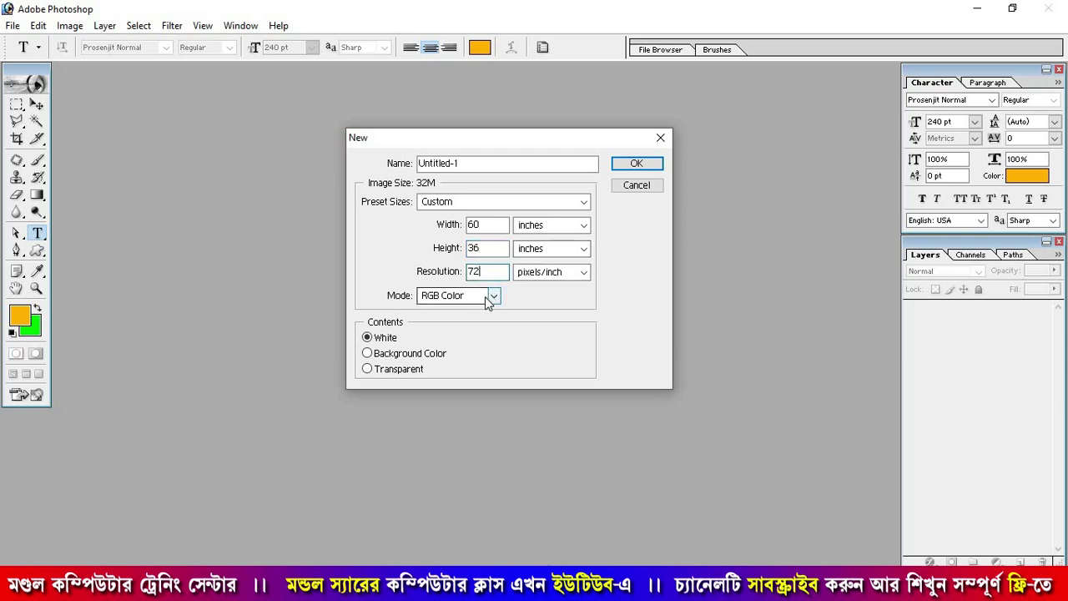
click(634, 164)
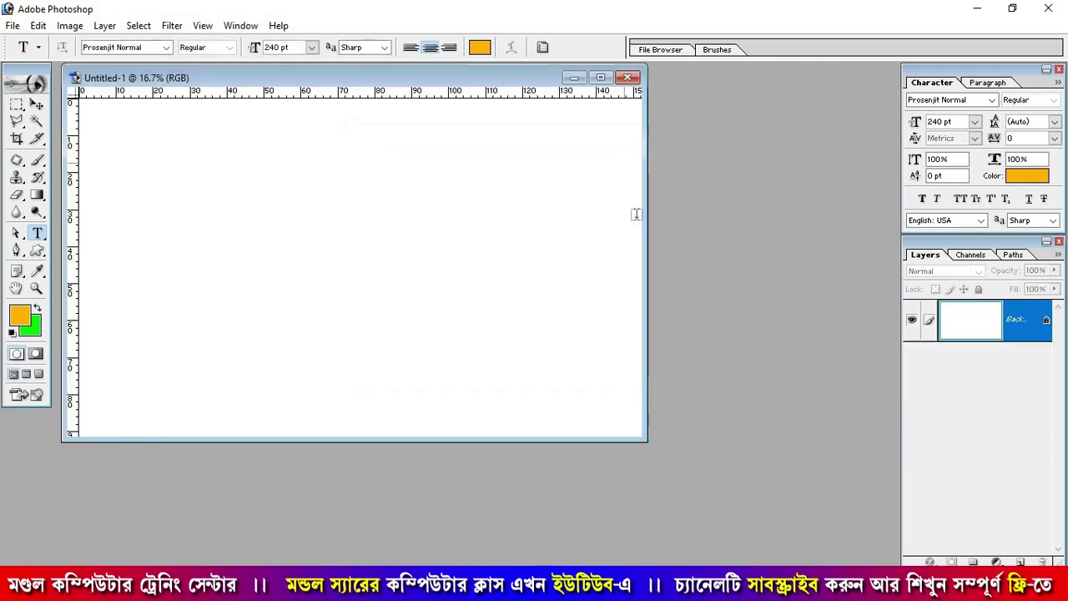
Build a Gradient Tool gradient with red at both ends and an orange stop in the middle.
drag(642, 439, 772, 521)
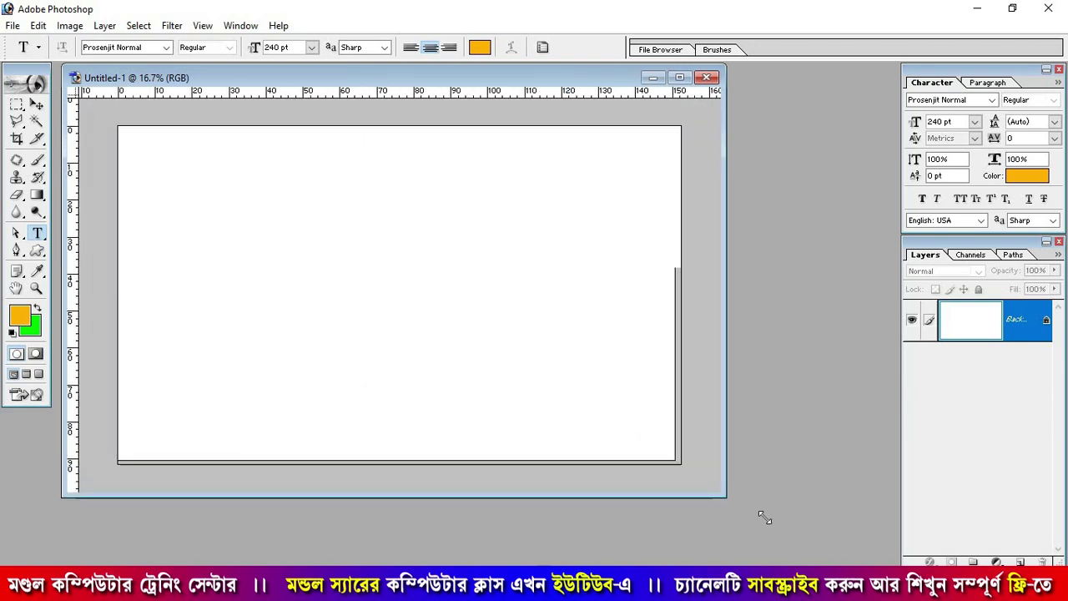
click(37, 104)
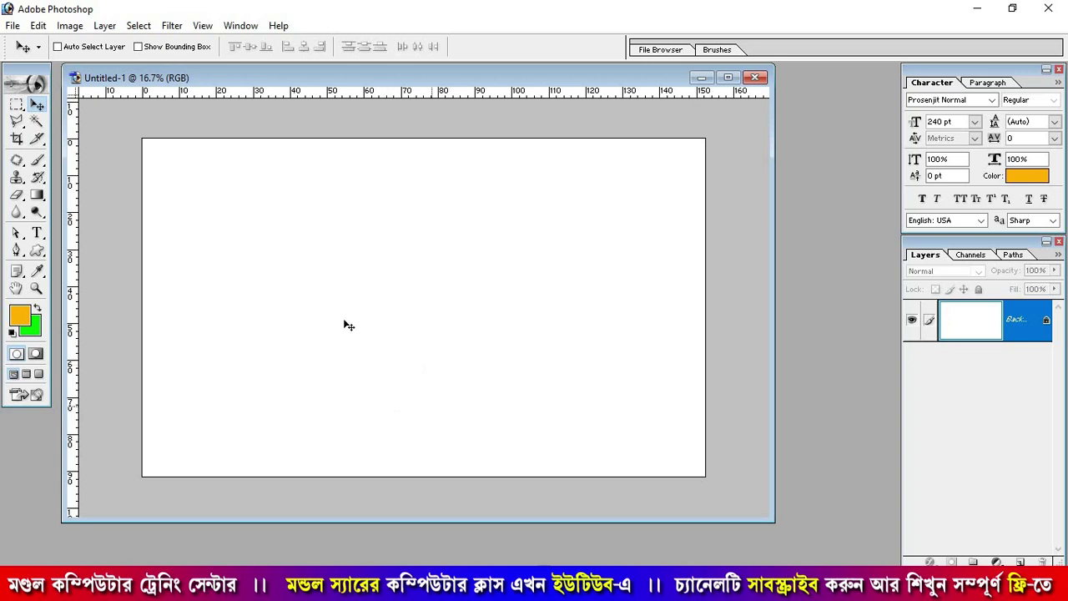
click(38, 200)
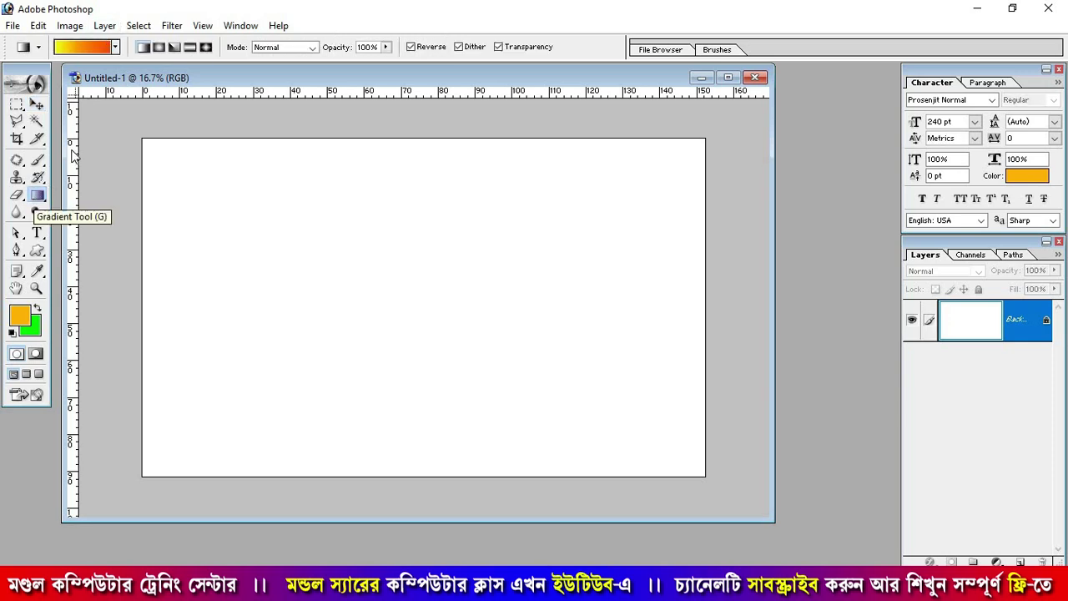
click(84, 47)
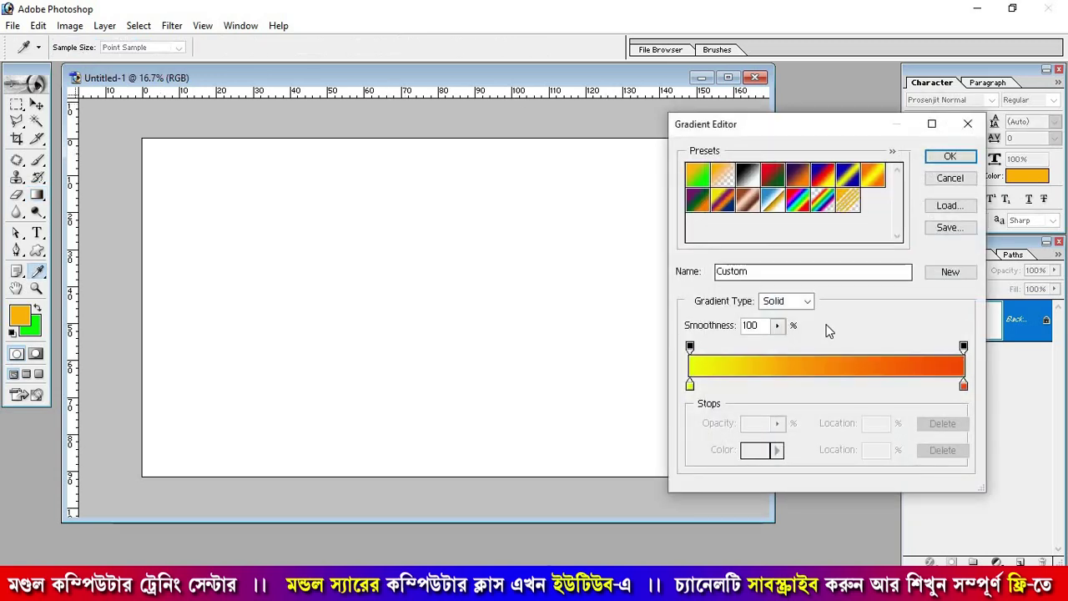
click(828, 387)
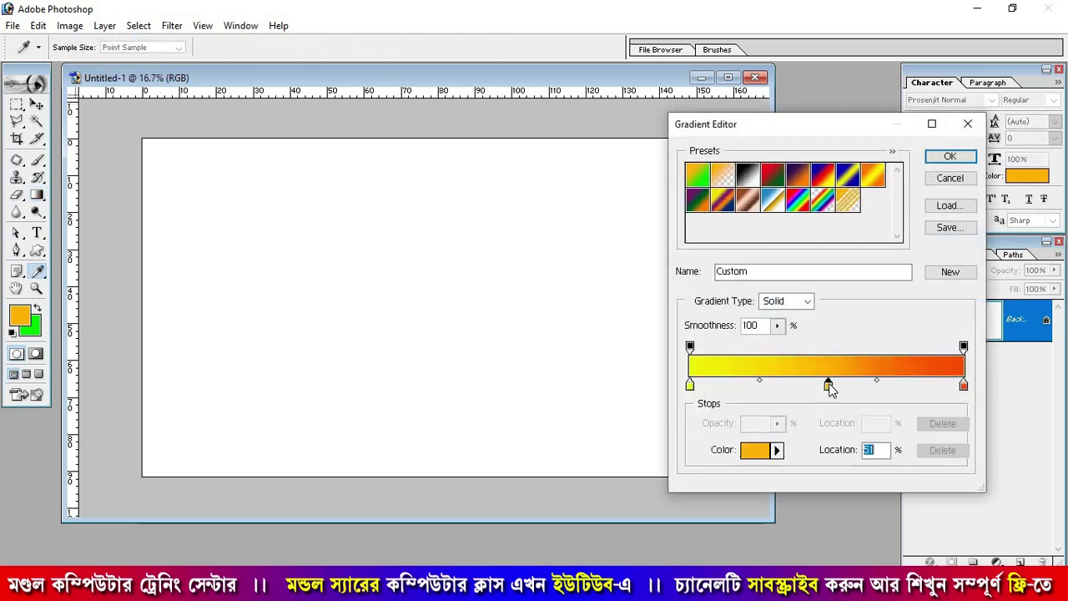
double_click(963, 386)
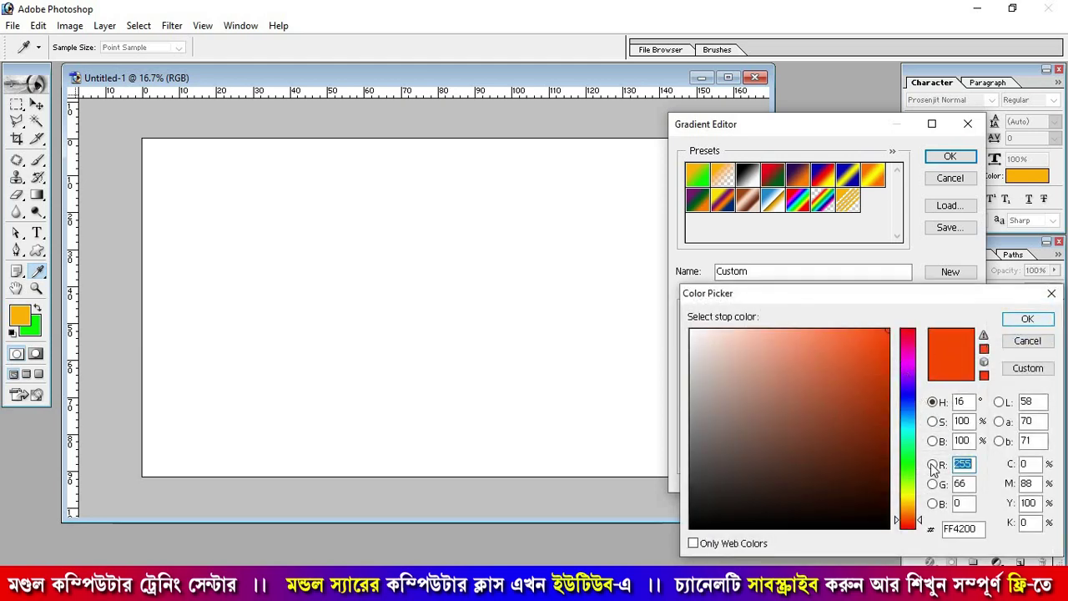
drag(918, 518, 918, 523)
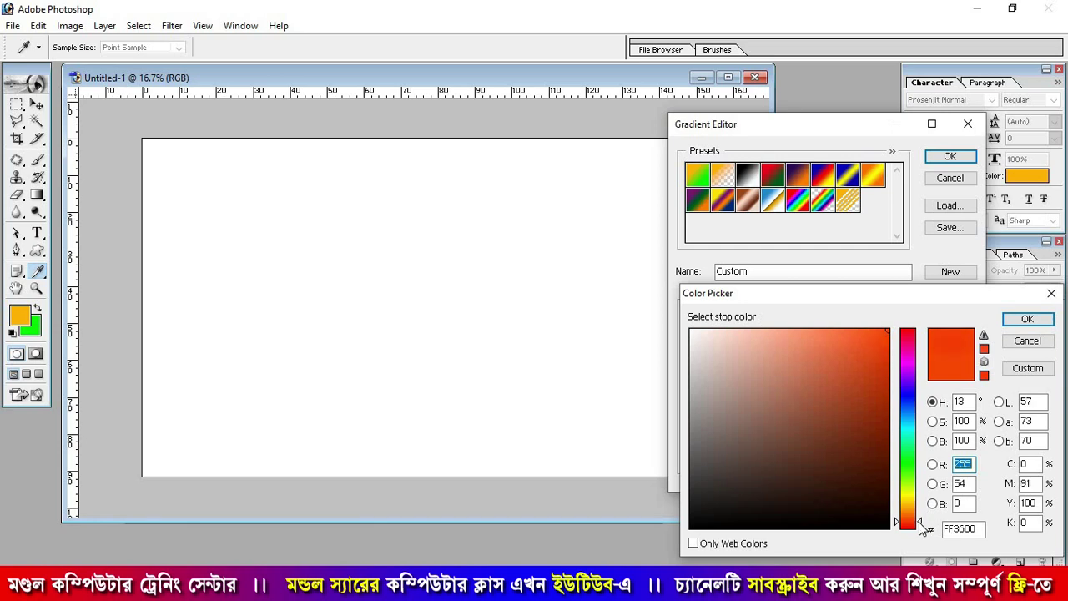
click(1027, 318)
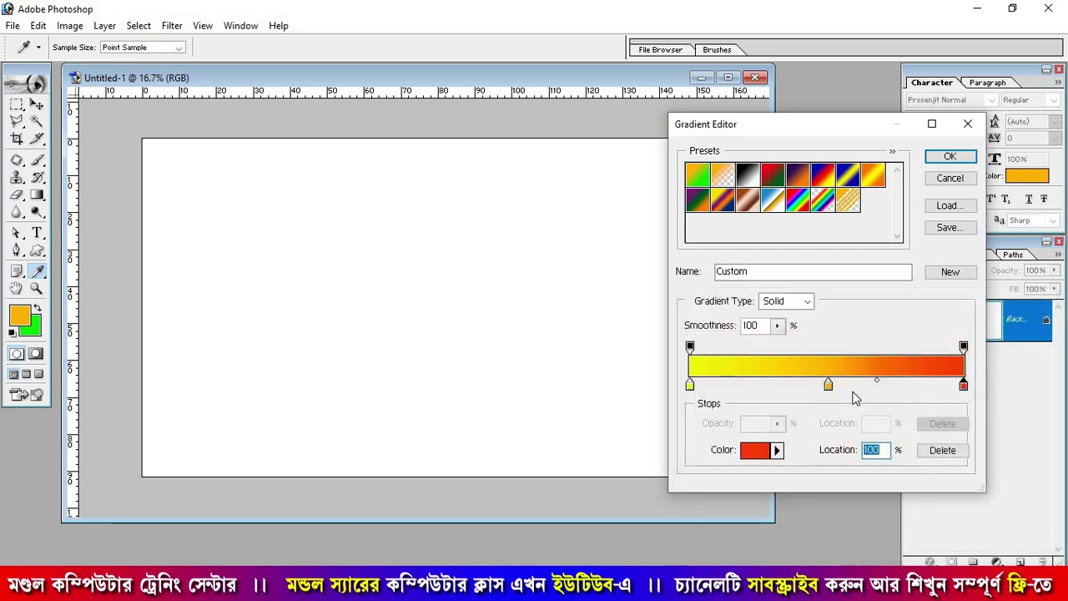
double_click(689, 385)
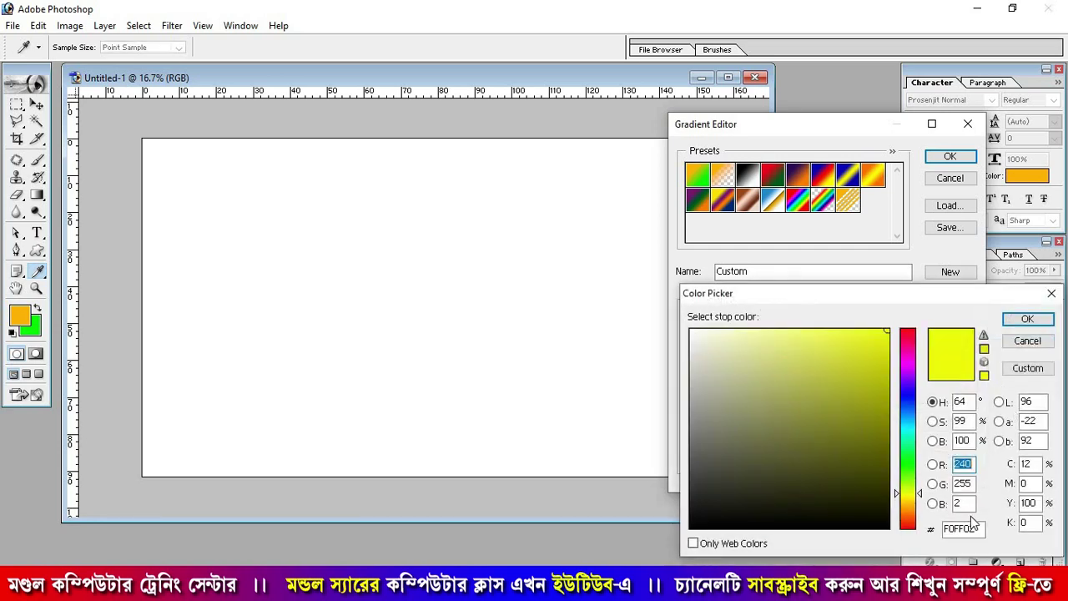
click(913, 526)
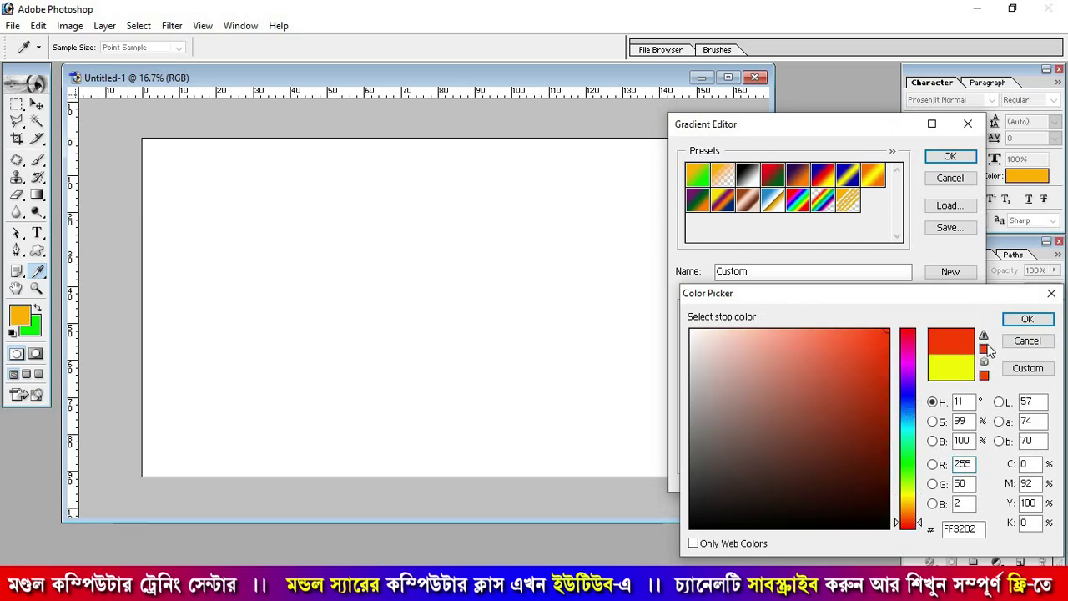
click(1026, 318)
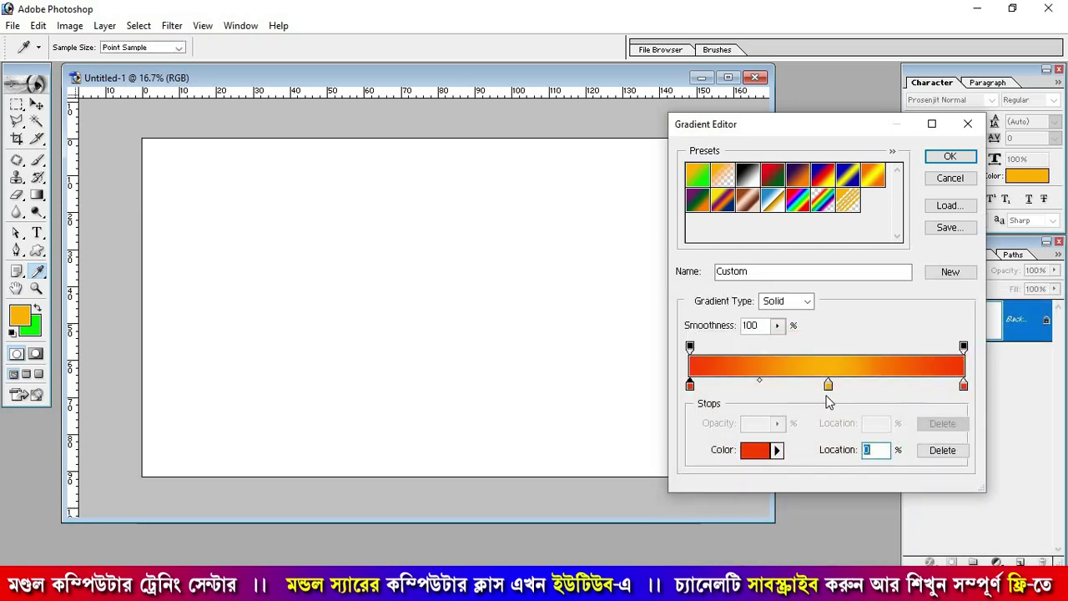
click(949, 156)
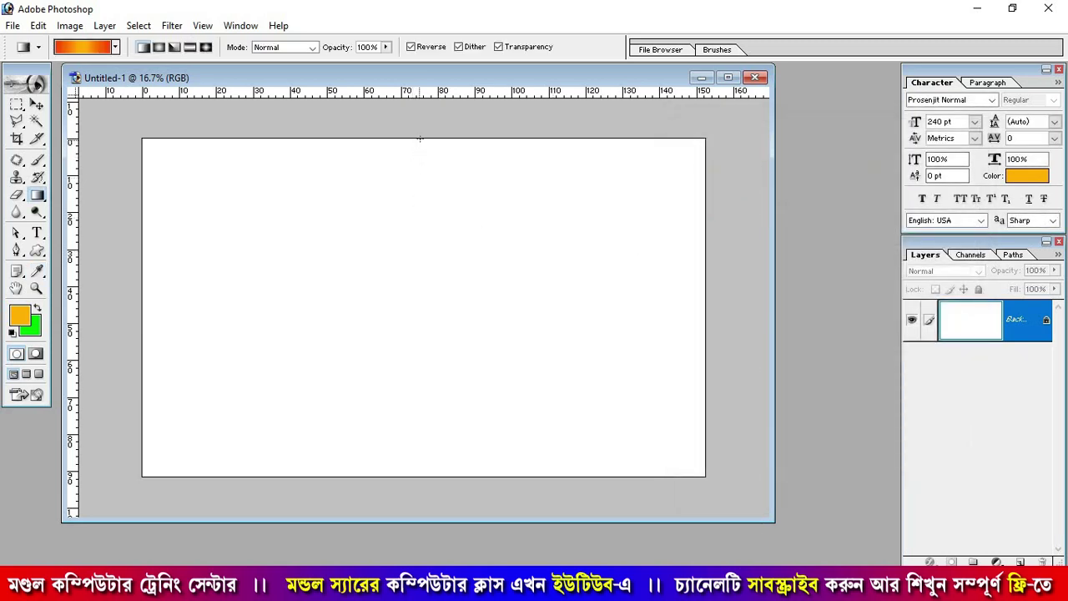
Fill the canvas top to bottom with the gradient and sample orange as brush colour on a new layer.
drag(416, 365, 417, 480)
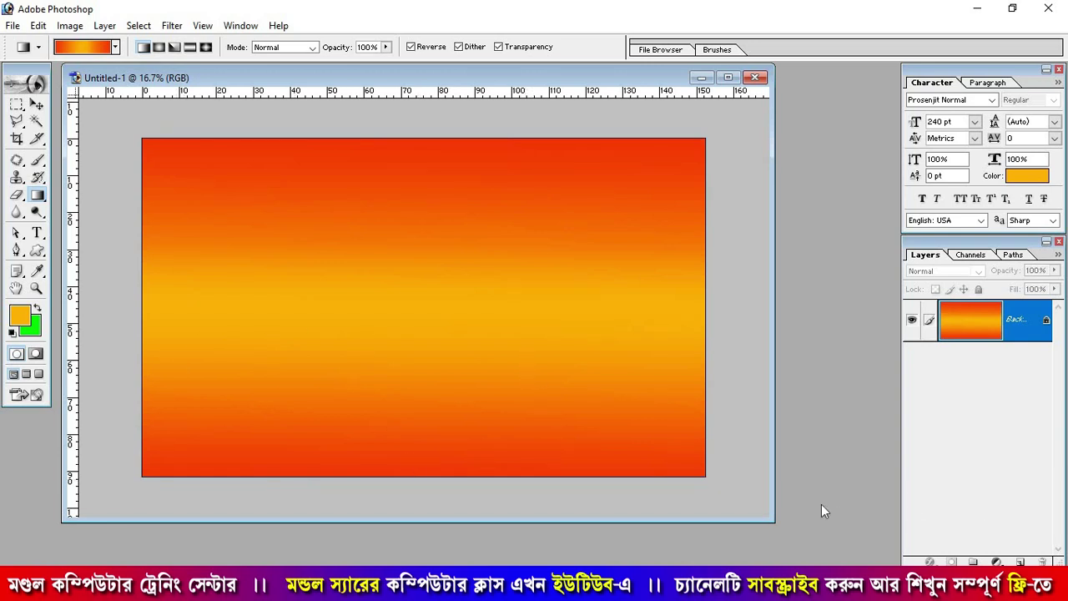
click(1019, 562)
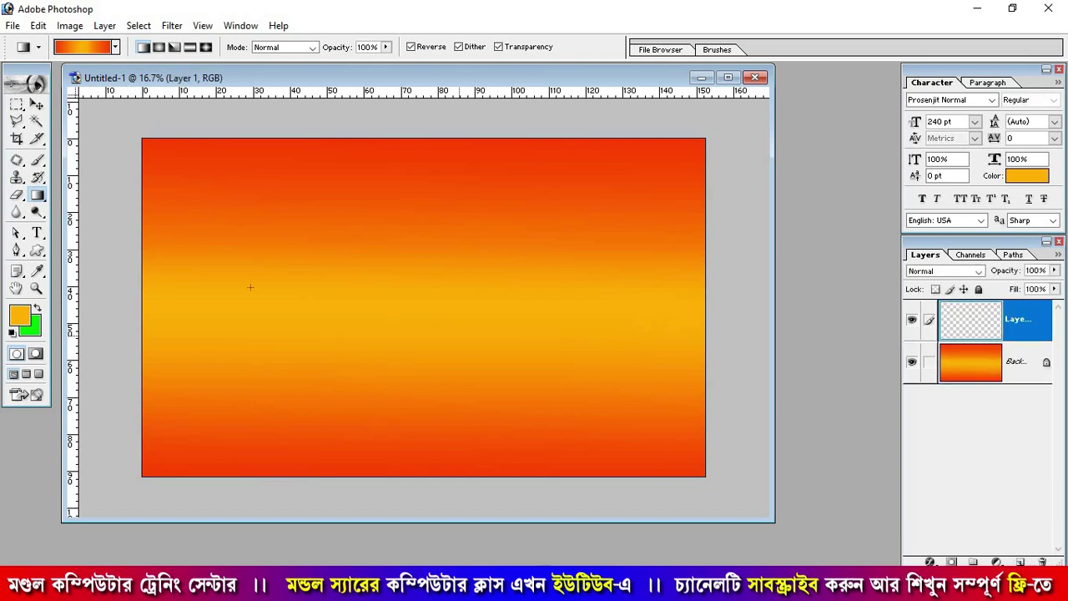
click(36, 162)
click(19, 315)
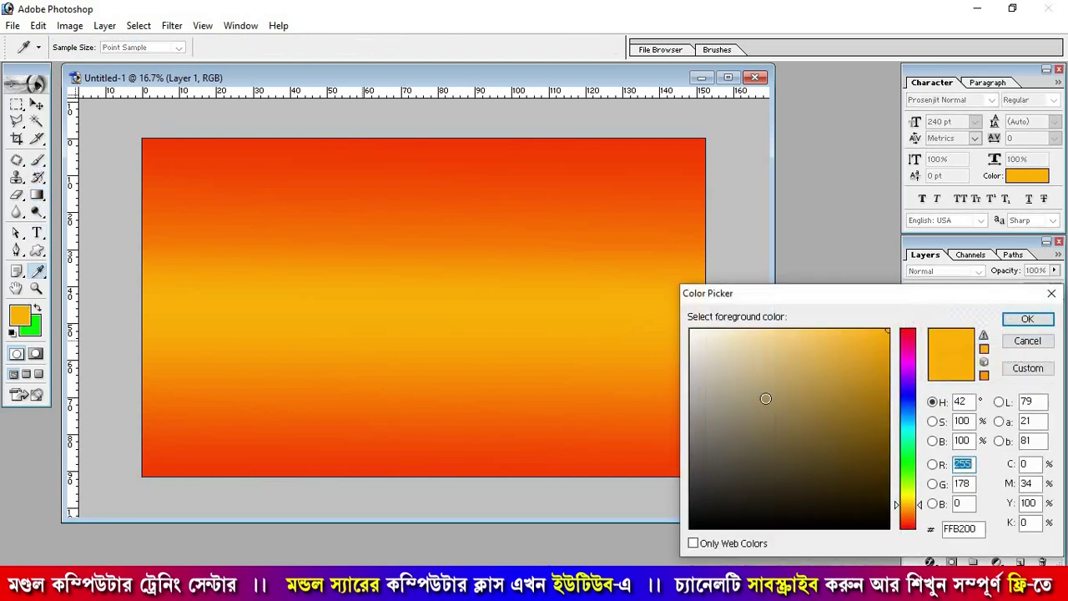
click(538, 310)
click(1028, 319)
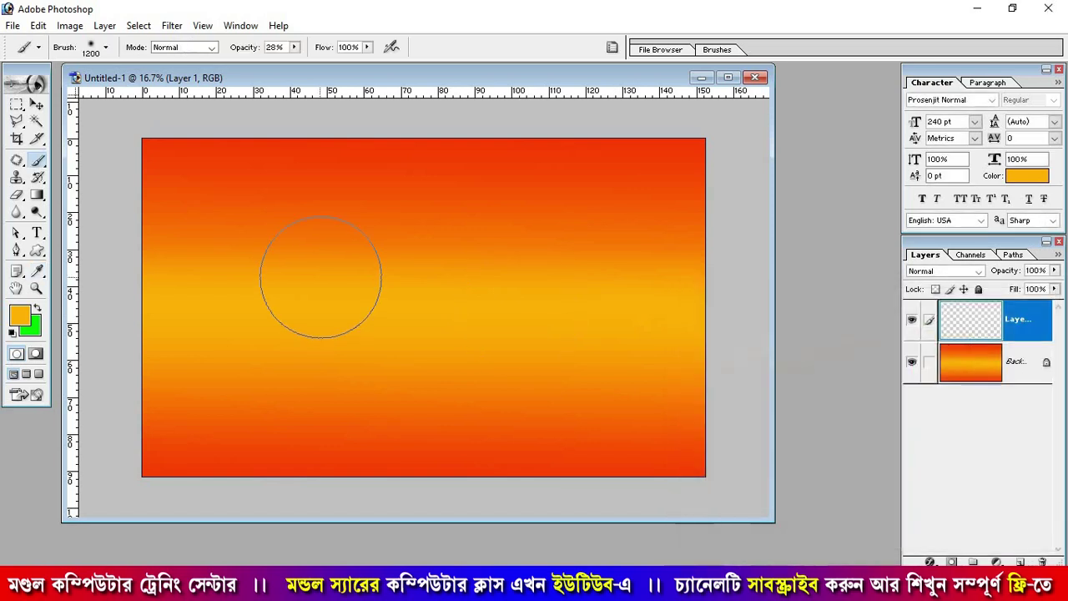
Paint soft orange glows at 30% opacity across the upper canvas, then merge down (Ctrl+E).
click(294, 47)
drag(293, 63, 296, 64)
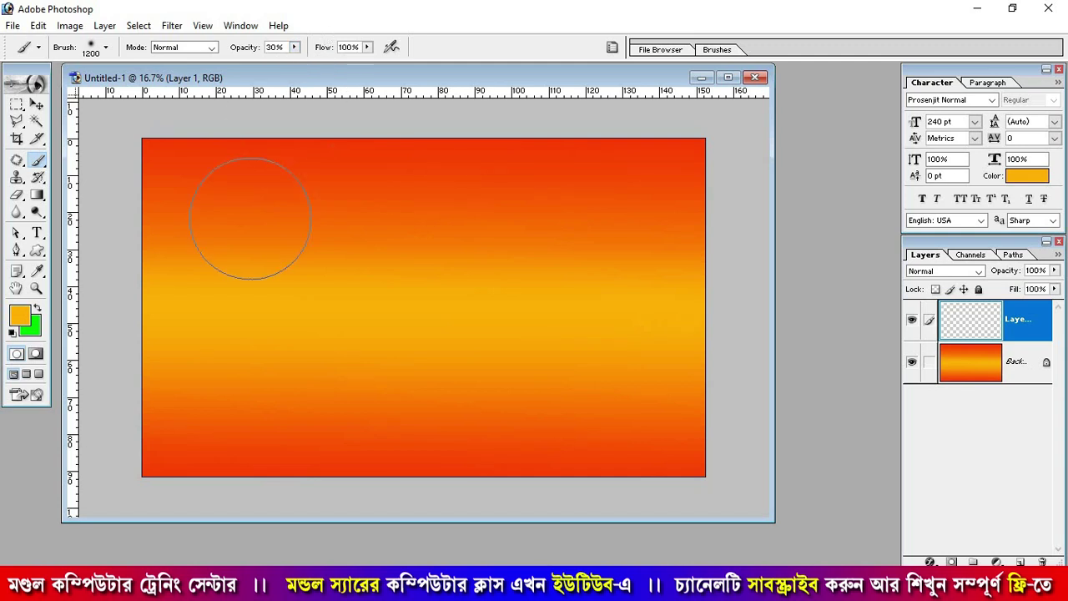
click(200, 221)
mouse_move(221, 236)
mouse_down()
mouse_move(316, 269)
mouse_move(274, 305)
mouse_up()
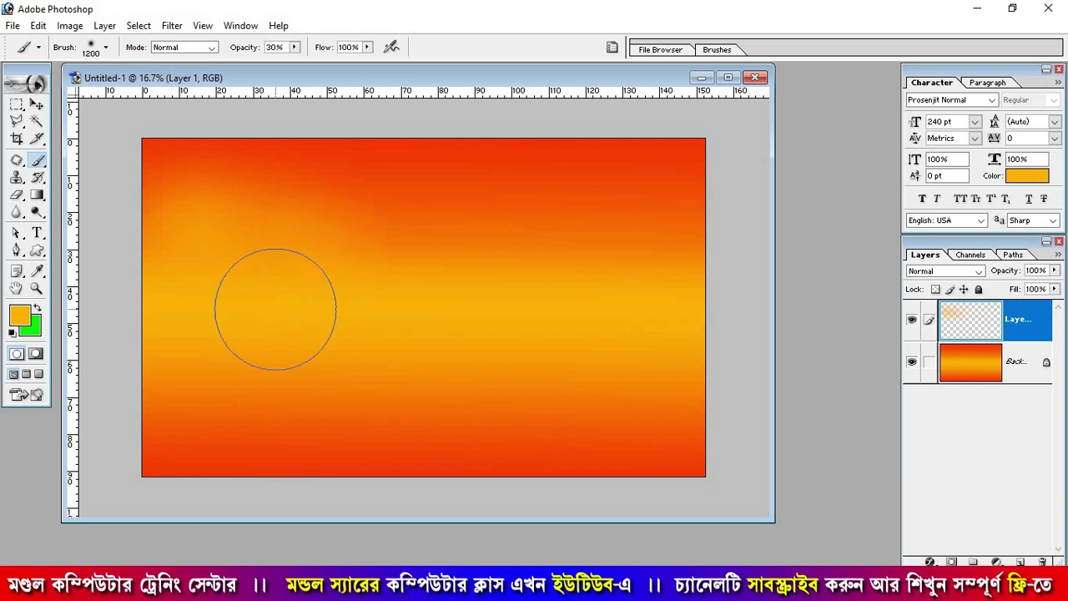
drag(367, 234, 391, 282)
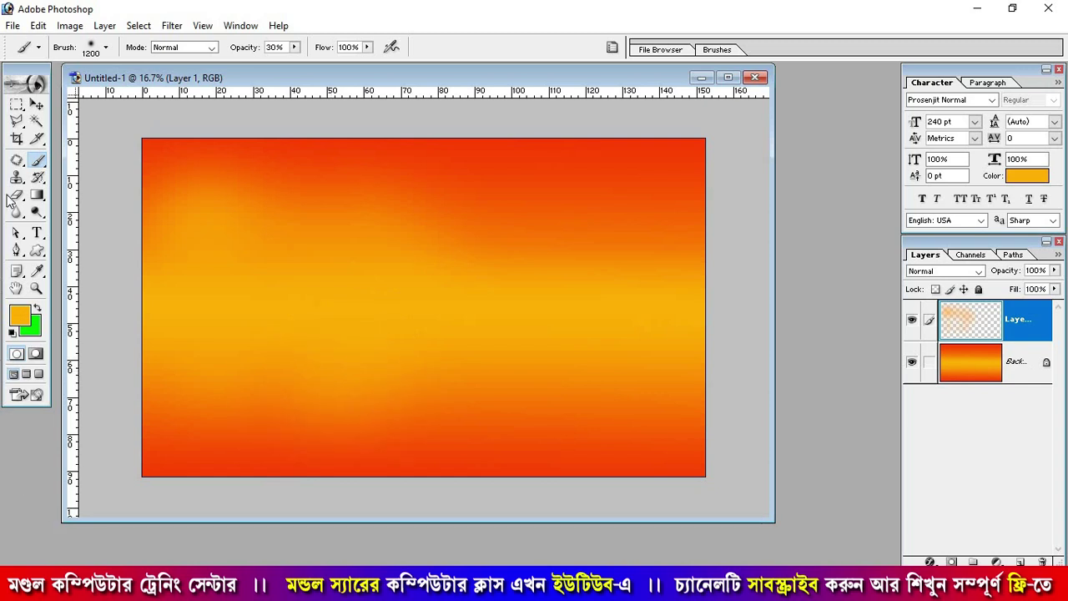
click(36, 105)
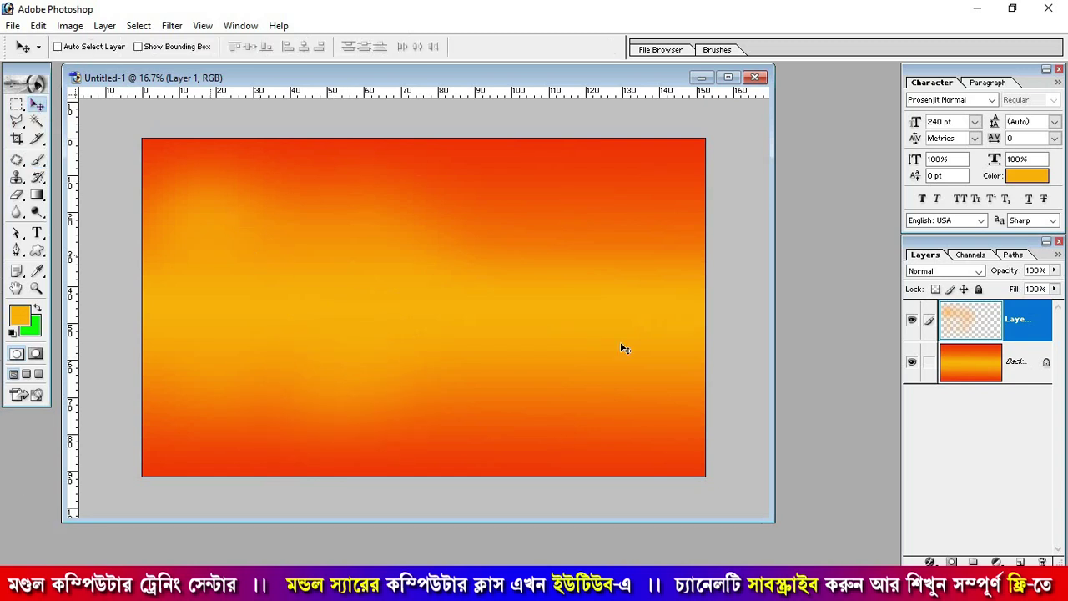
key(ctrl+e)
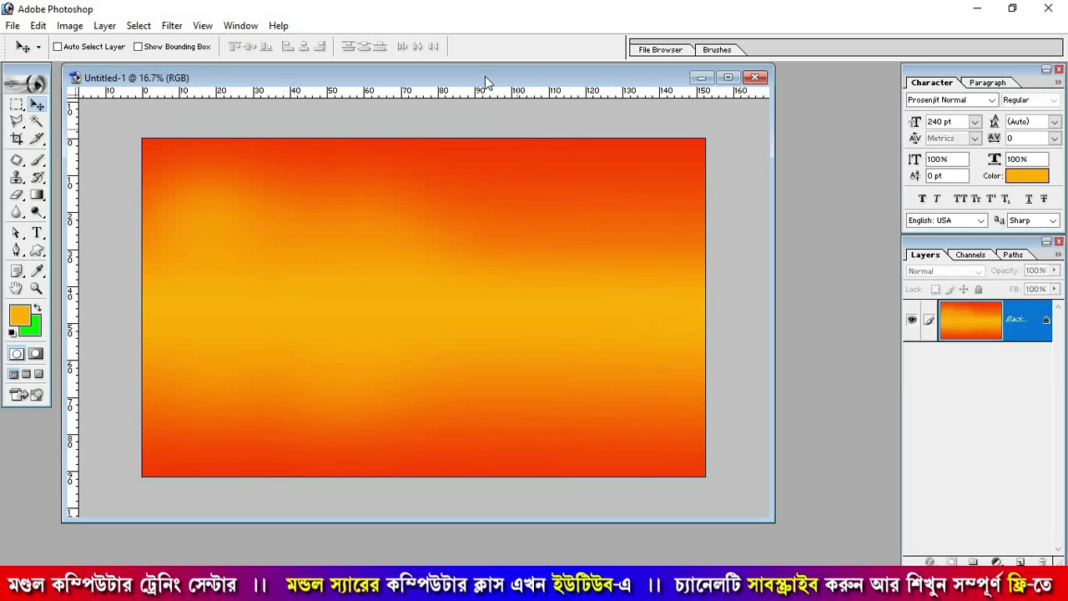
Open the Durga PNG from Local Disk (F:) > Download anythink.
drag(484, 76, 499, 77)
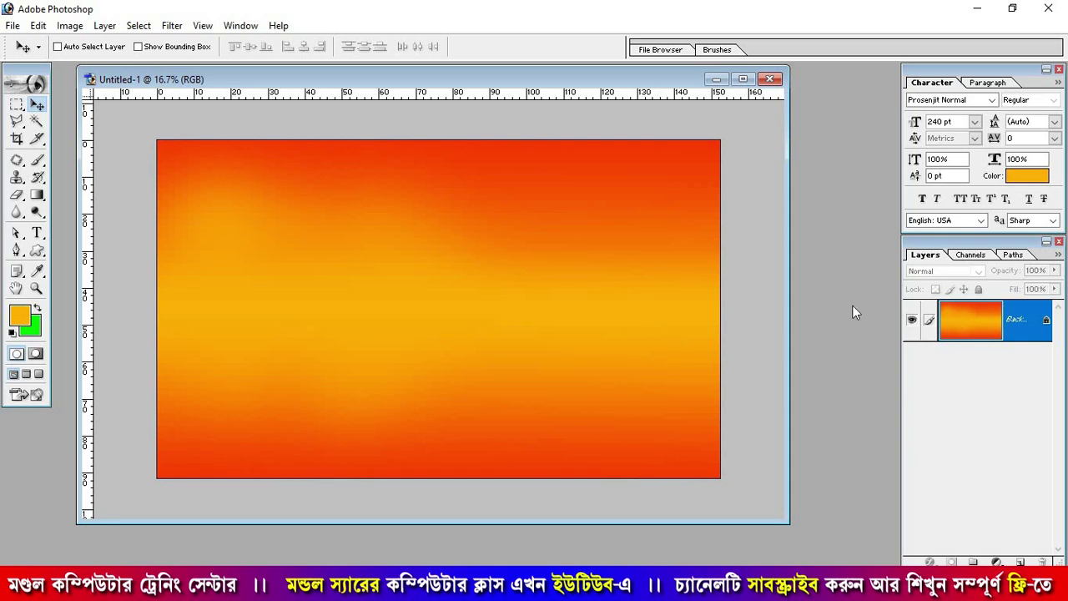
double_click(838, 332)
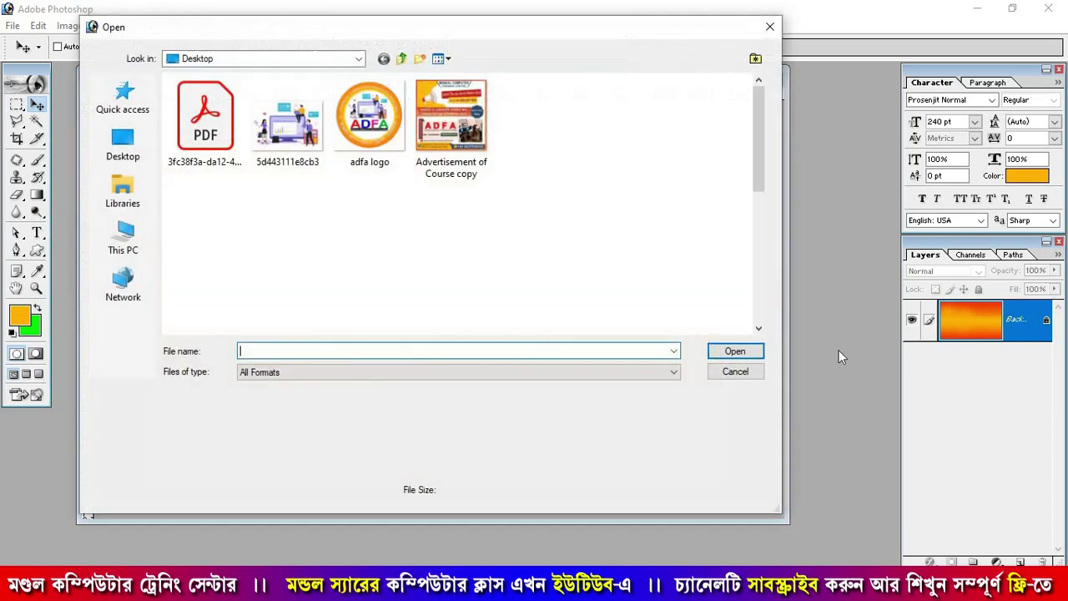
click(125, 240)
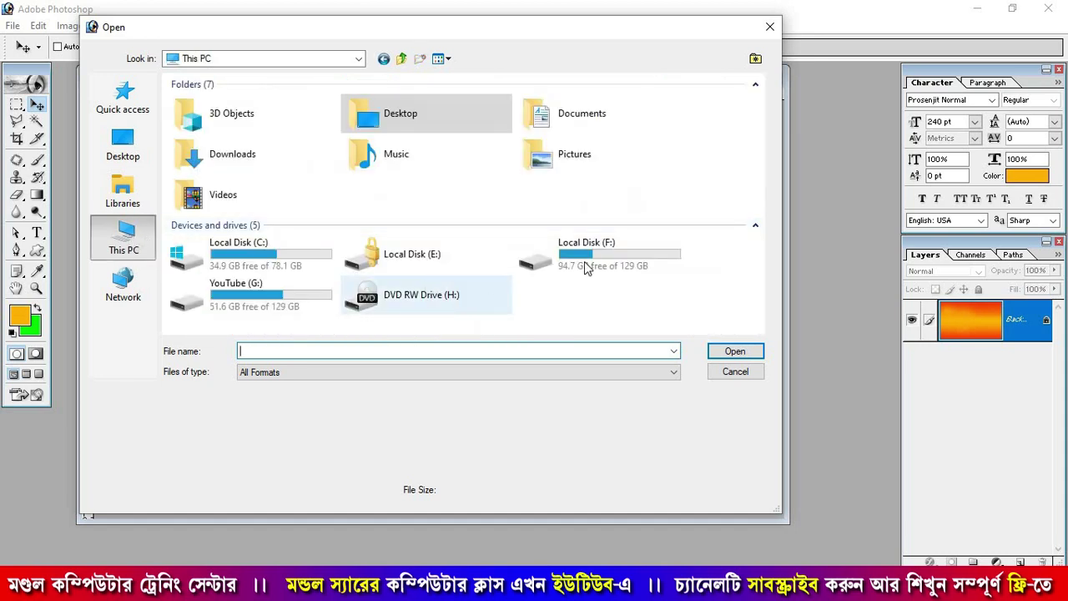
double_click(517, 250)
double_click(223, 240)
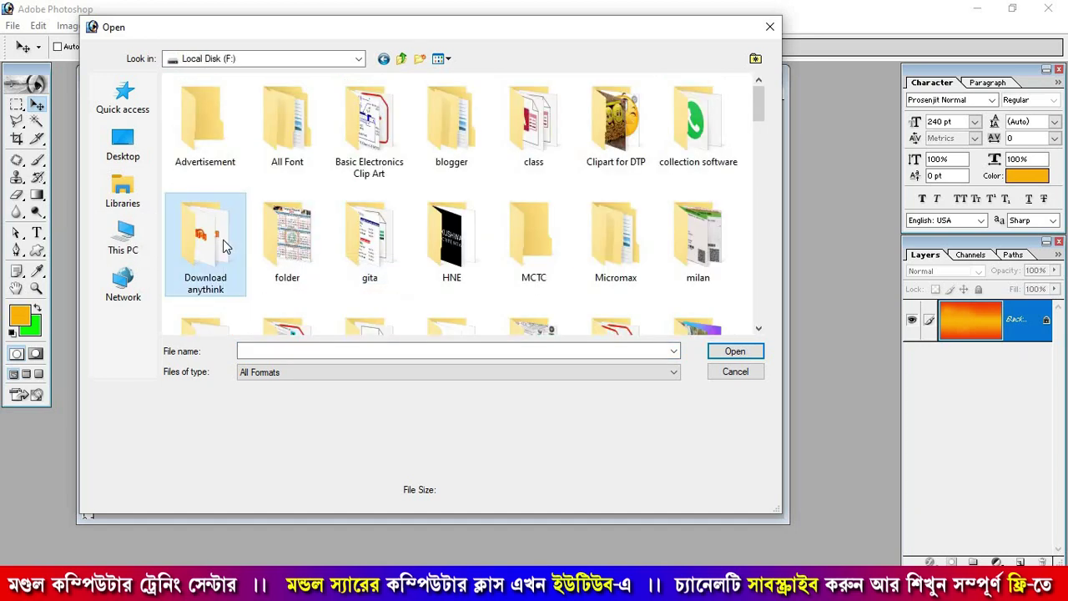
click(317, 137)
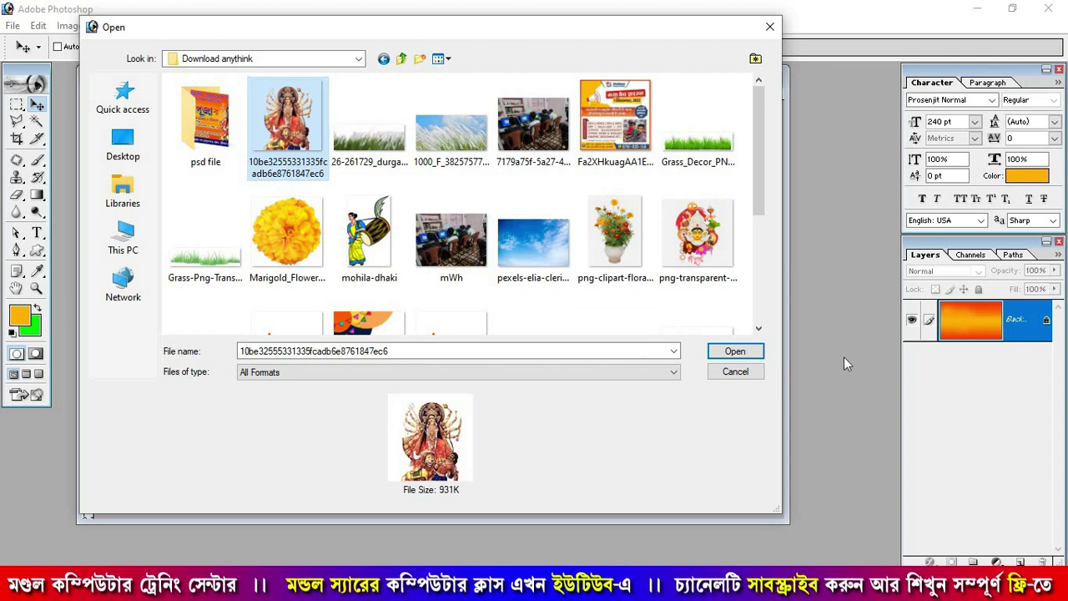
click(730, 351)
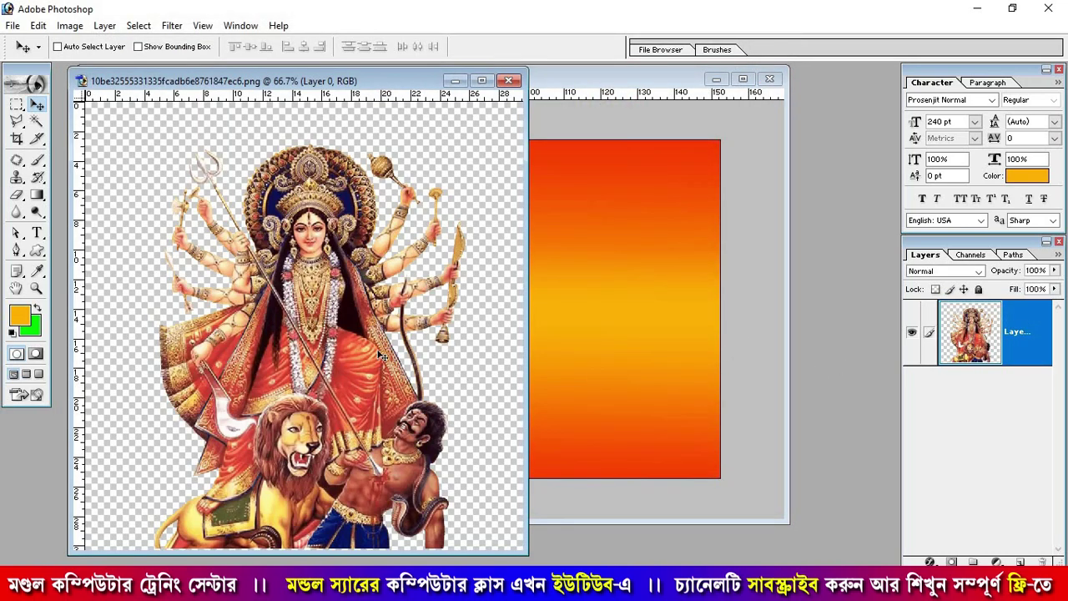
Copy the Durga image into the banner and scale it to about 250% along the right side.
mouse_move(339, 346)
mouse_down()
mouse_move(635, 371)
mouse_move(619, 298)
mouse_up()
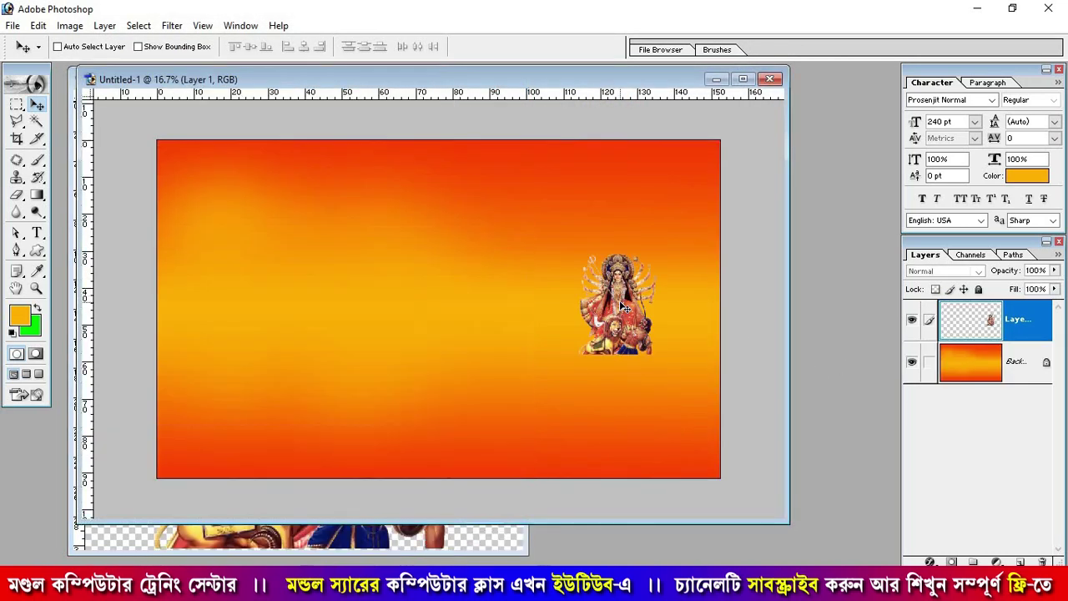
click(337, 543)
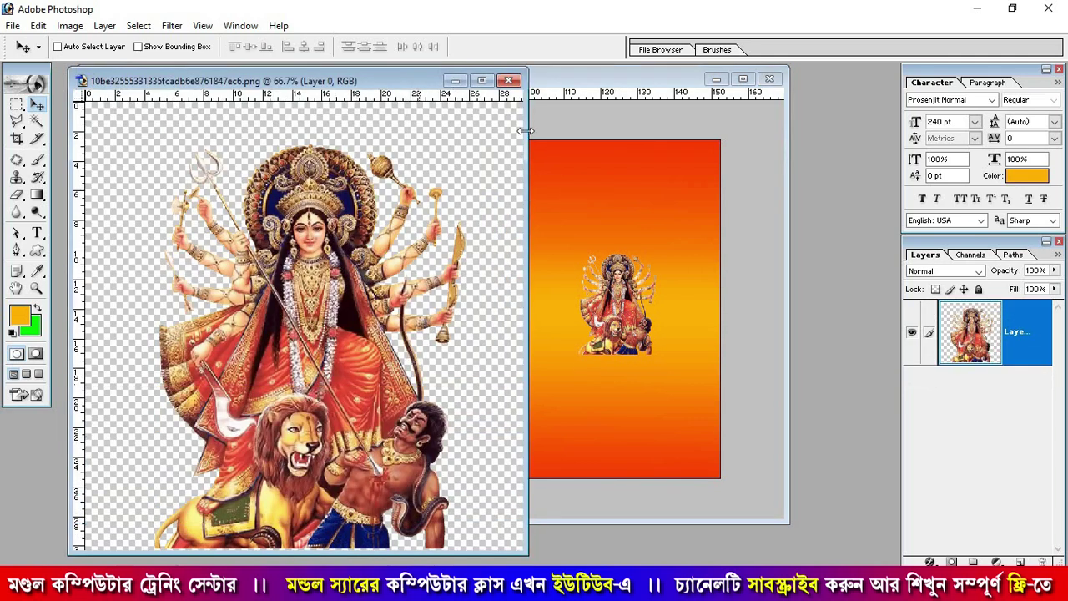
click(508, 80)
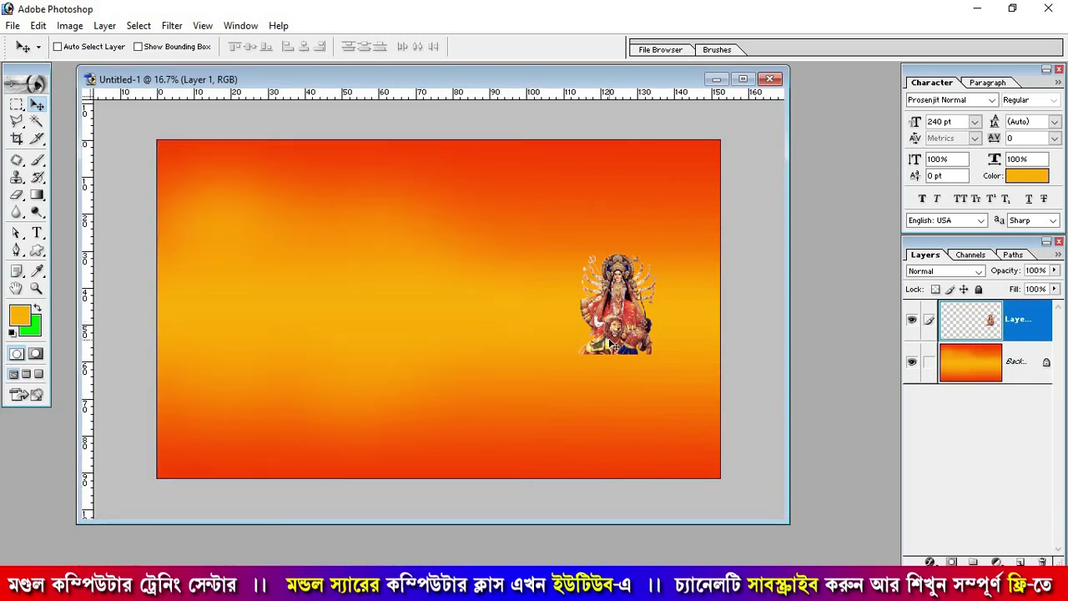
key(ctrl+t)
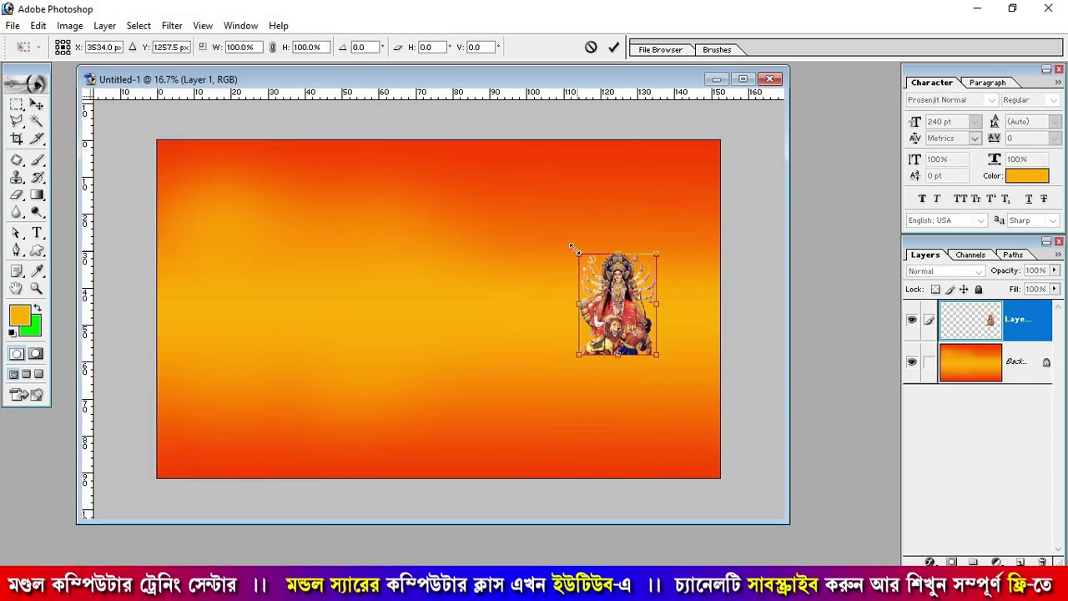
drag(575, 250, 489, 139)
drag(642, 345, 712, 424)
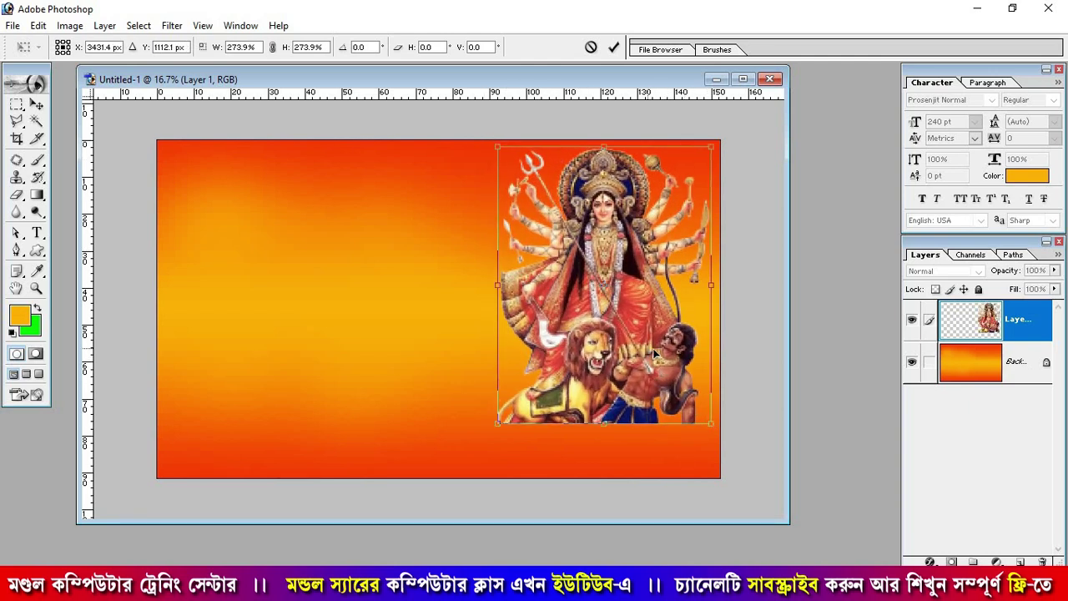
mouse_move(647, 345)
mouse_down()
mouse_move(655, 344)
mouse_move(649, 377)
mouse_up()
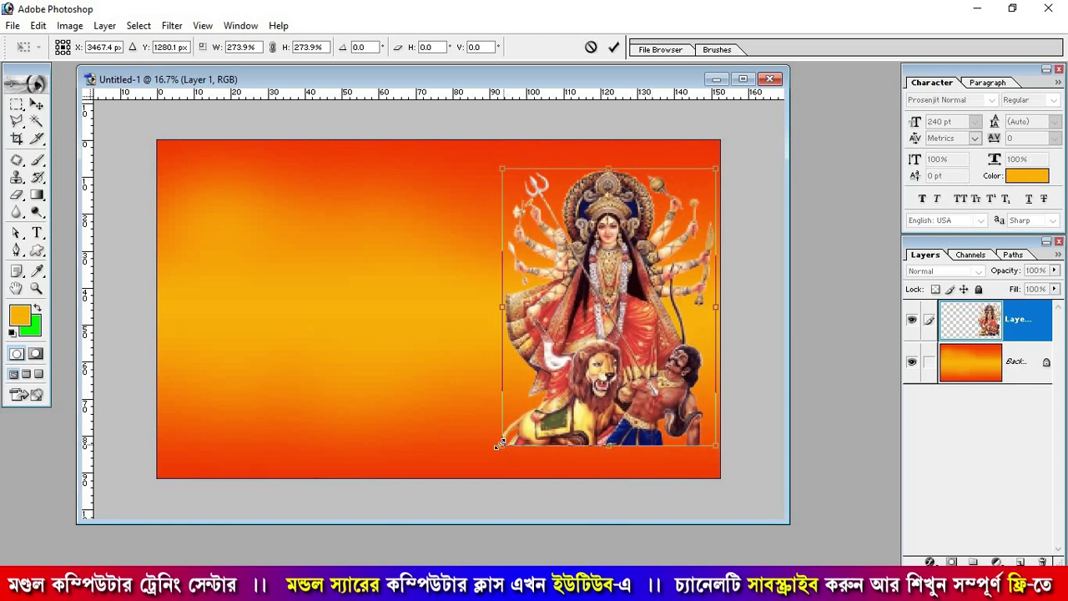
drag(498, 443, 519, 419)
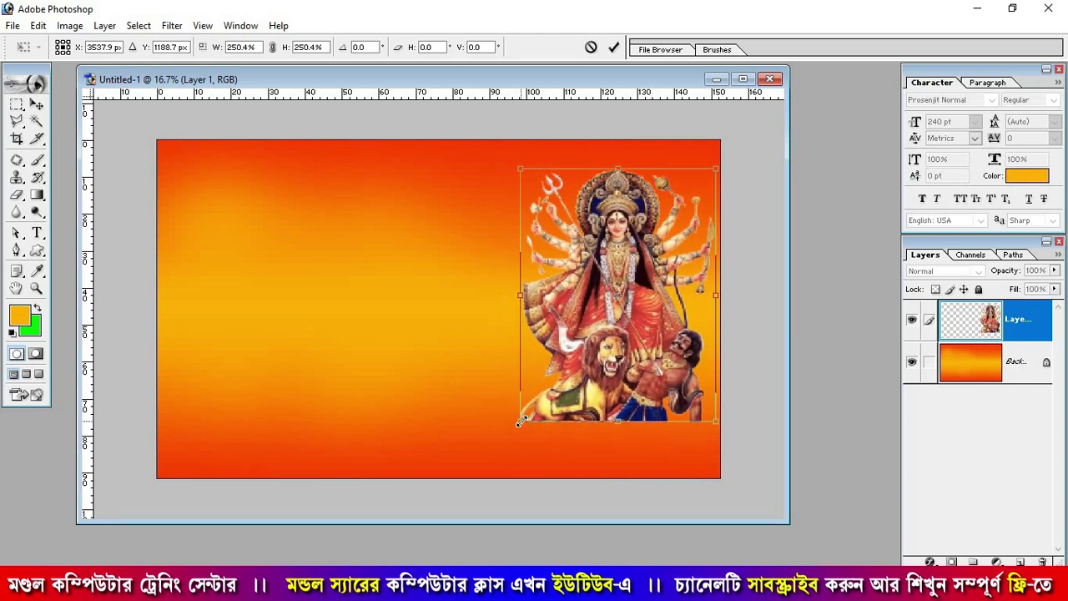
key(Return)
drag(615, 372, 619, 384)
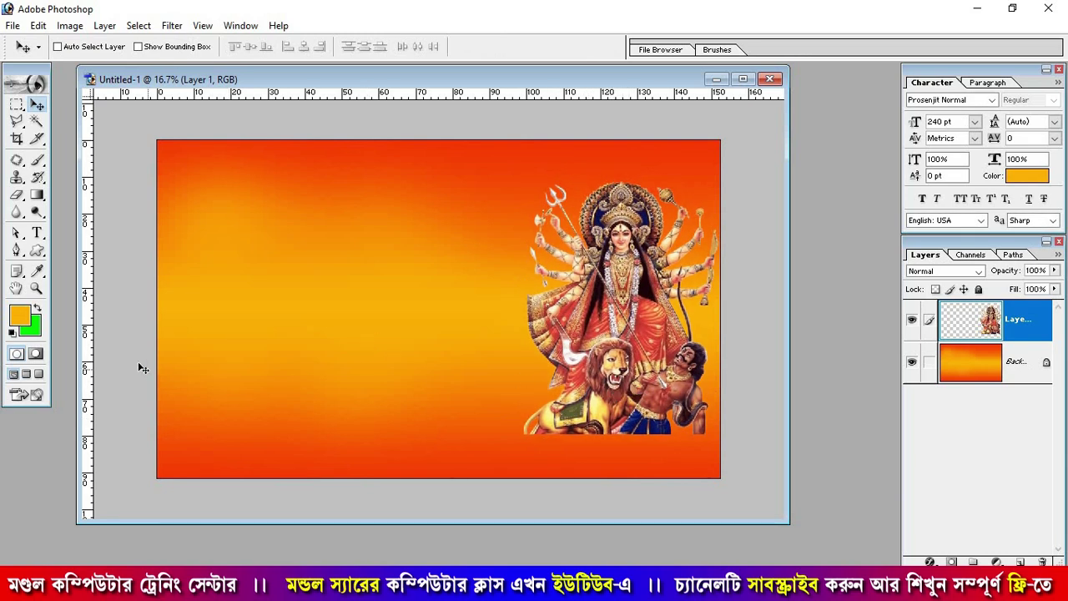
Draw a rectangle strip across the full bottom edge of the banner.
click(36, 250)
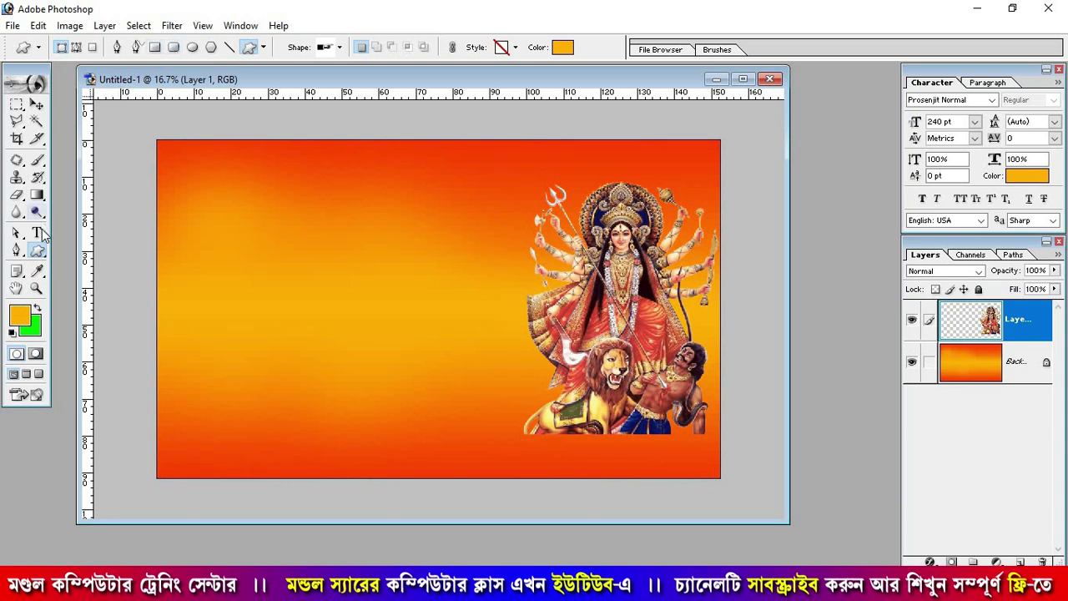
click(155, 47)
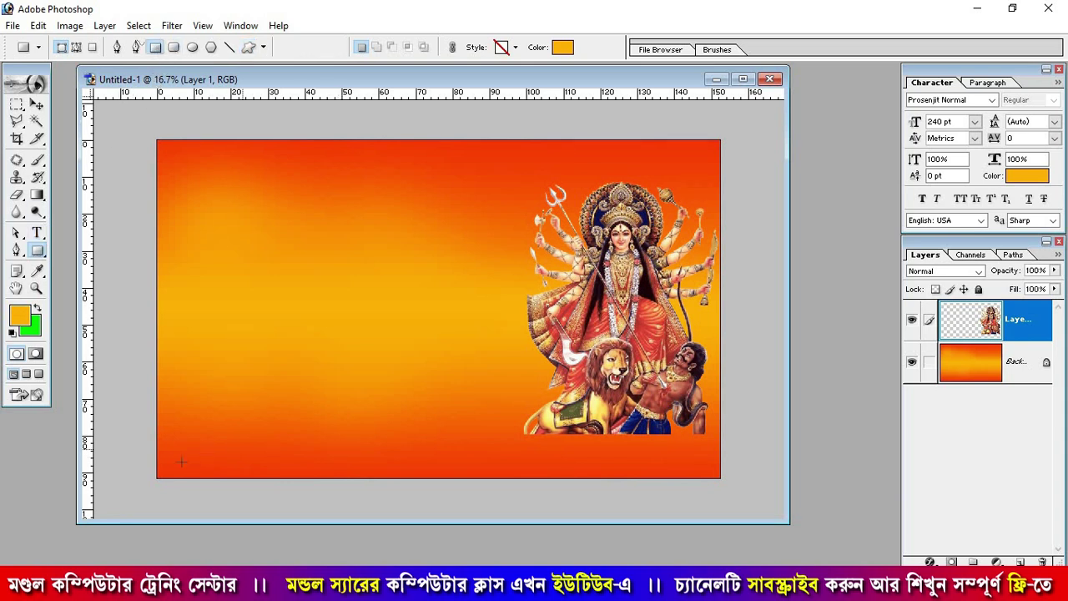
drag(155, 480, 712, 440)
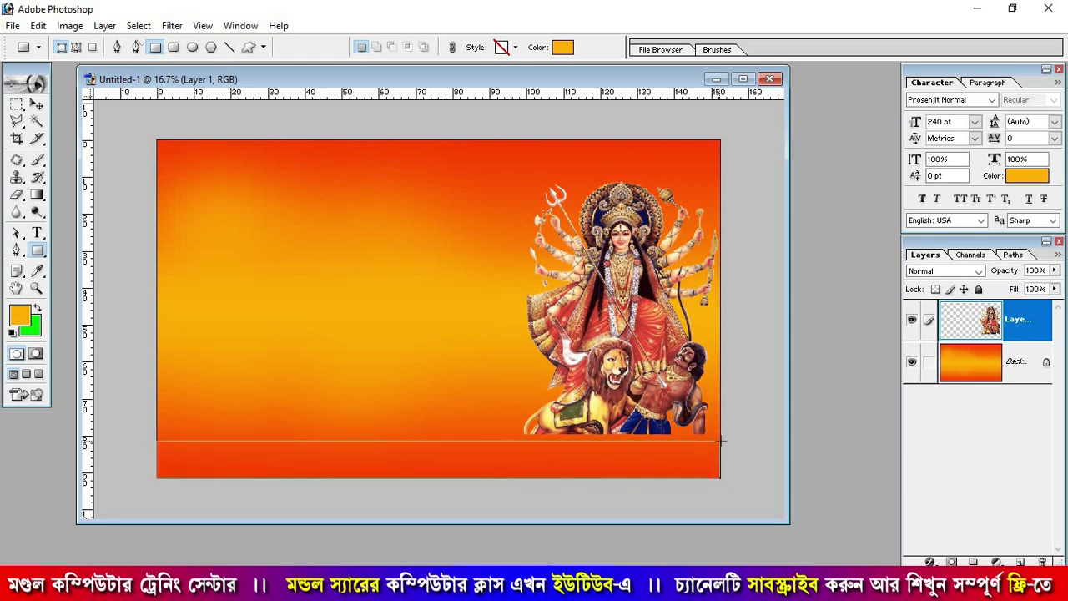
drag(712, 441, 719, 443)
drag(719, 441, 722, 443)
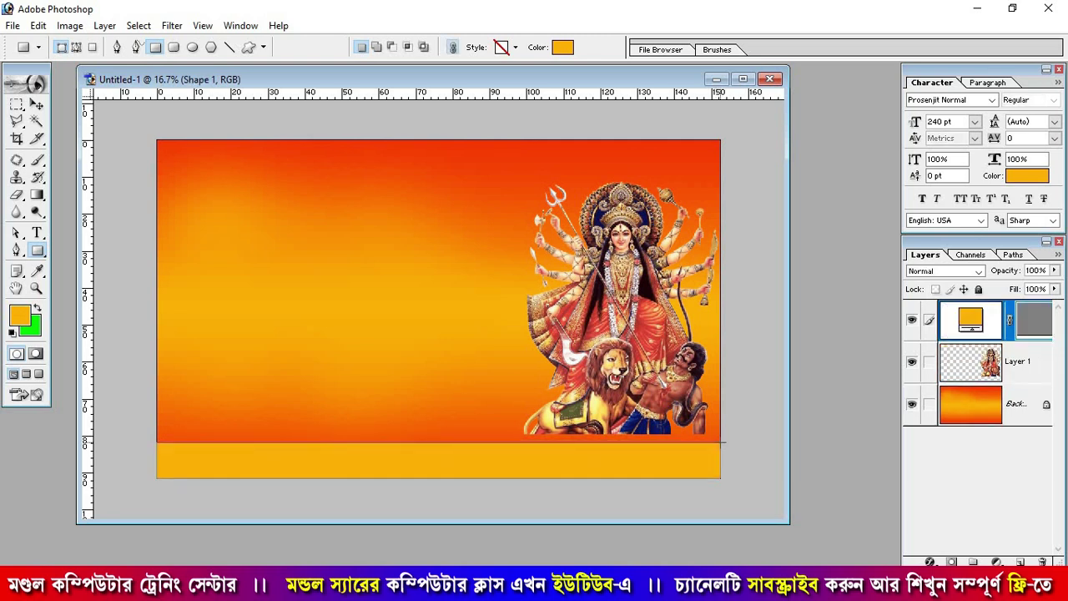
key(Return)
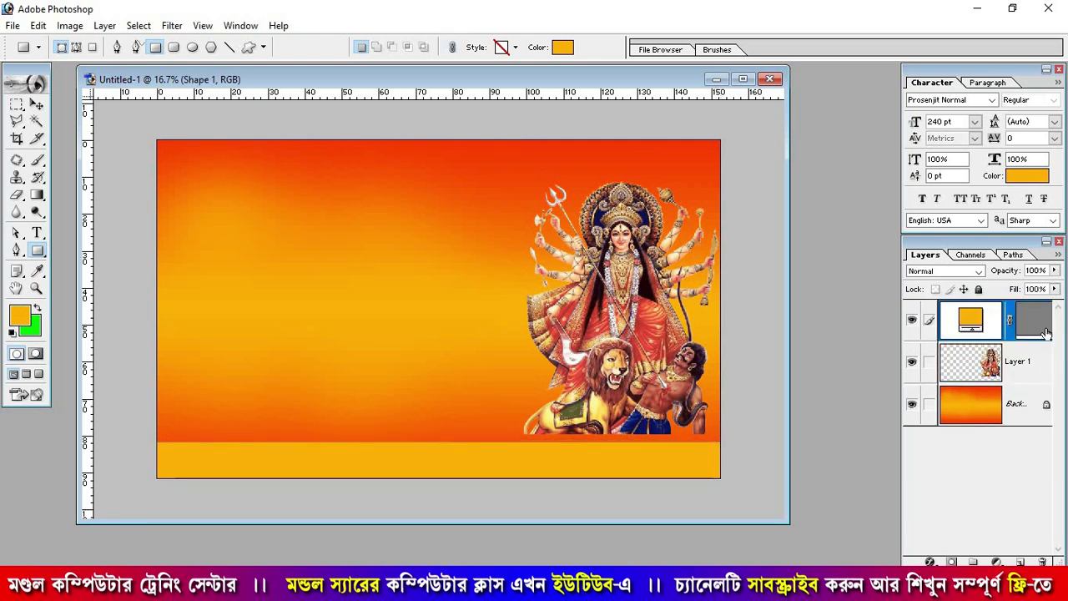
Fill the strip with dark blue (#00008B).
double_click(967, 318)
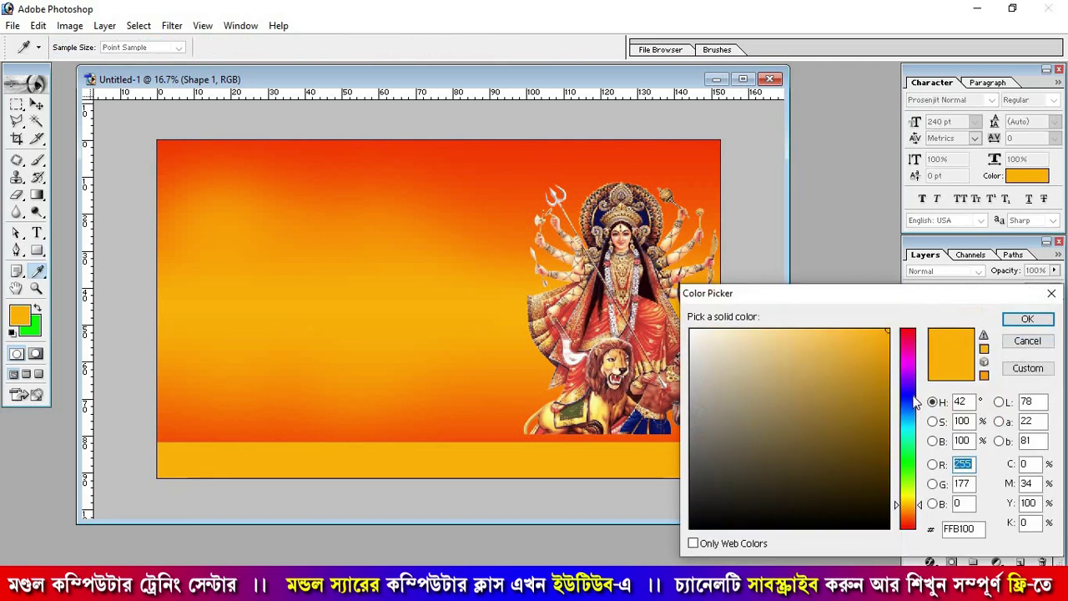
click(907, 394)
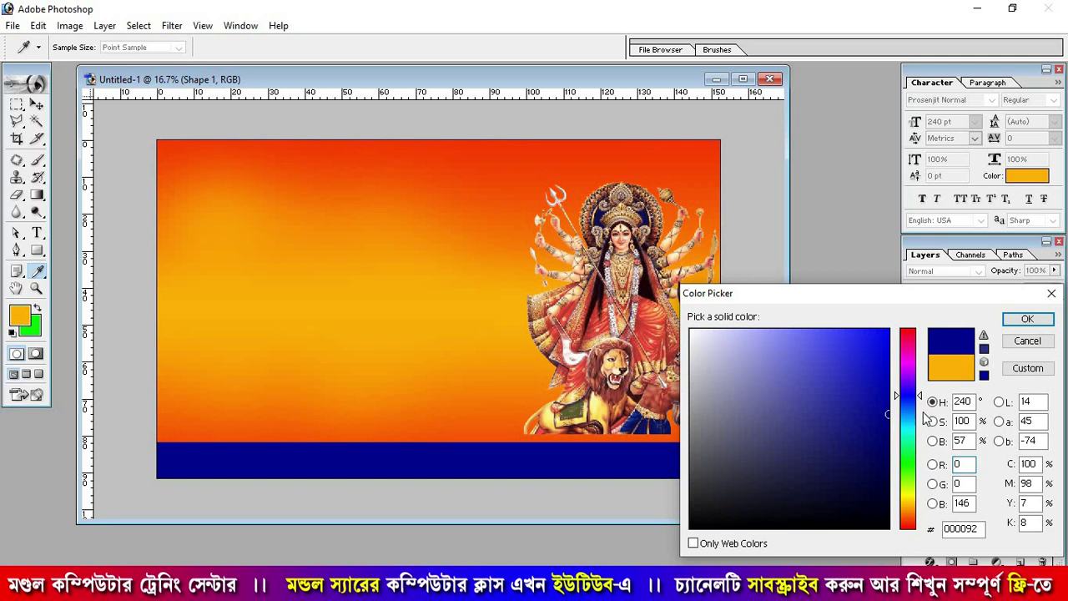
click(888, 420)
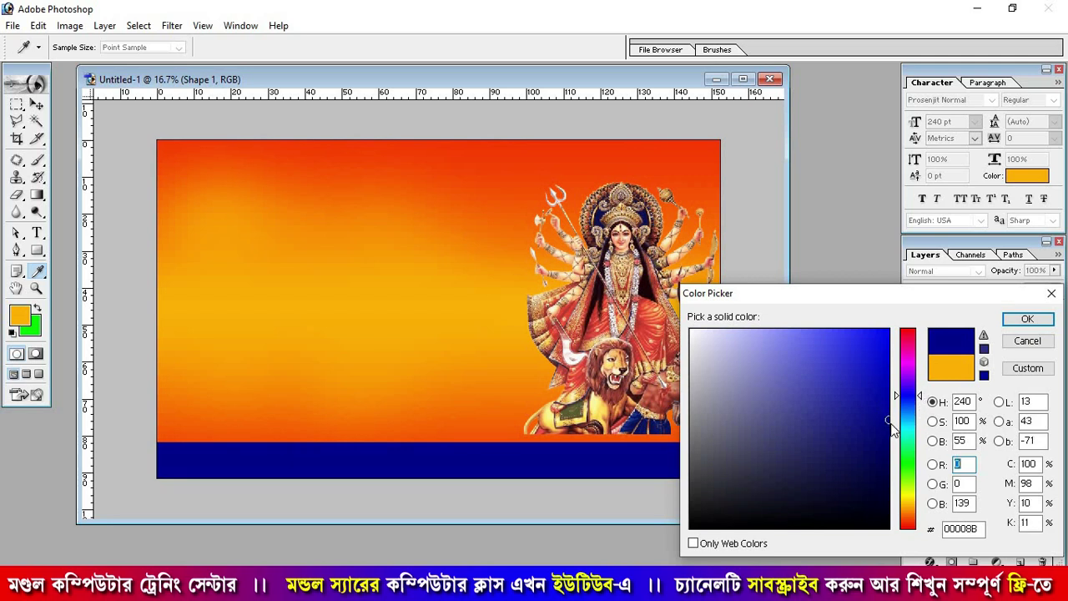
click(1027, 319)
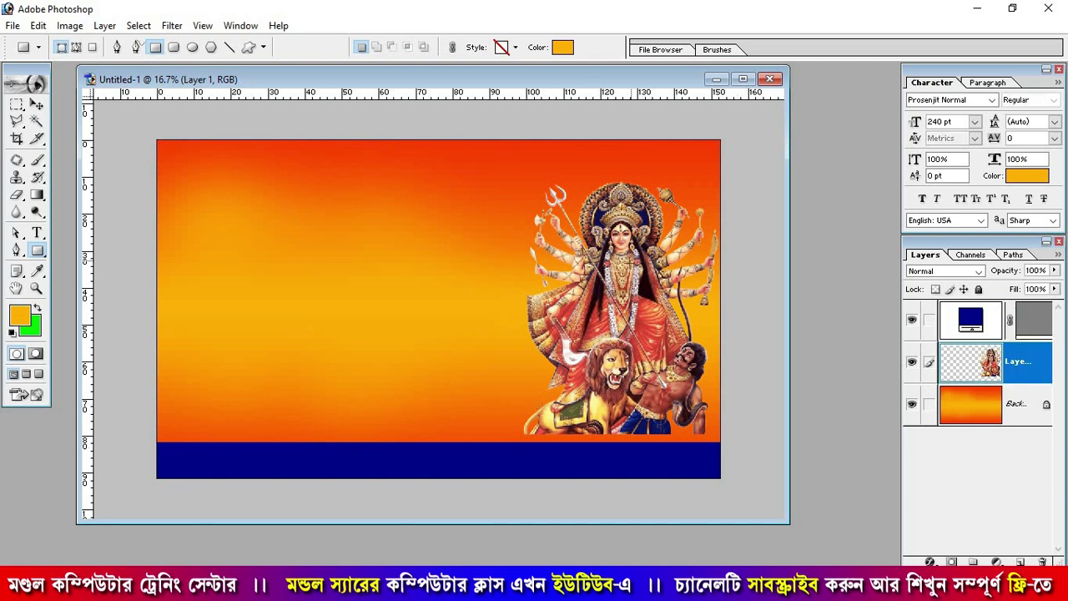
Lower the Durga image onto the blue strip and place an emblem logo at the top right.
click(37, 103)
mouse_move(583, 274)
mouse_down()
mouse_move(592, 288)
mouse_move(584, 293)
mouse_up()
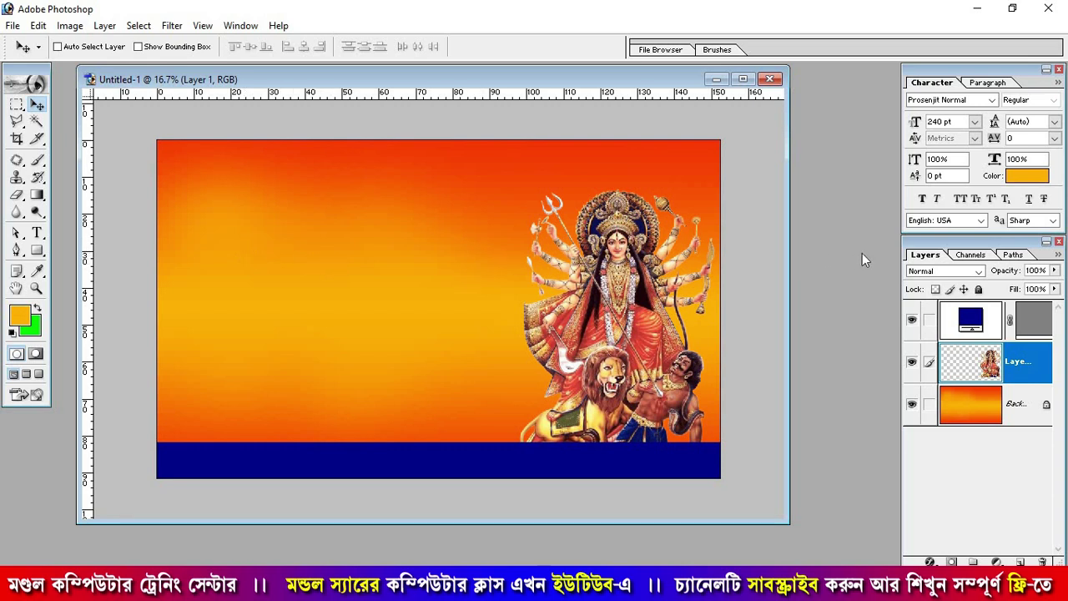
key(ctrl+o)
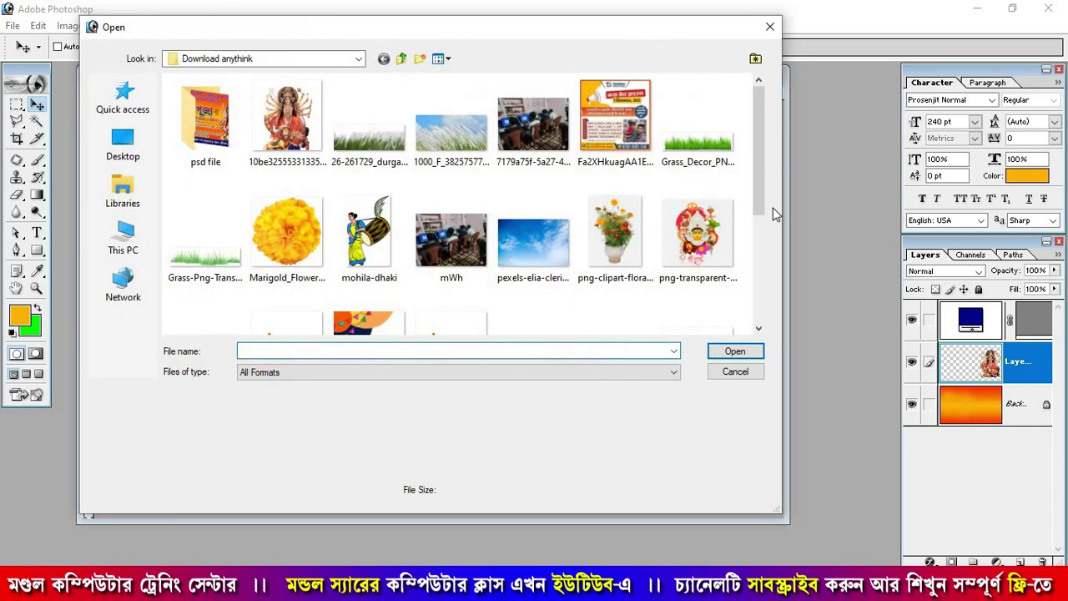
drag(756, 143, 767, 238)
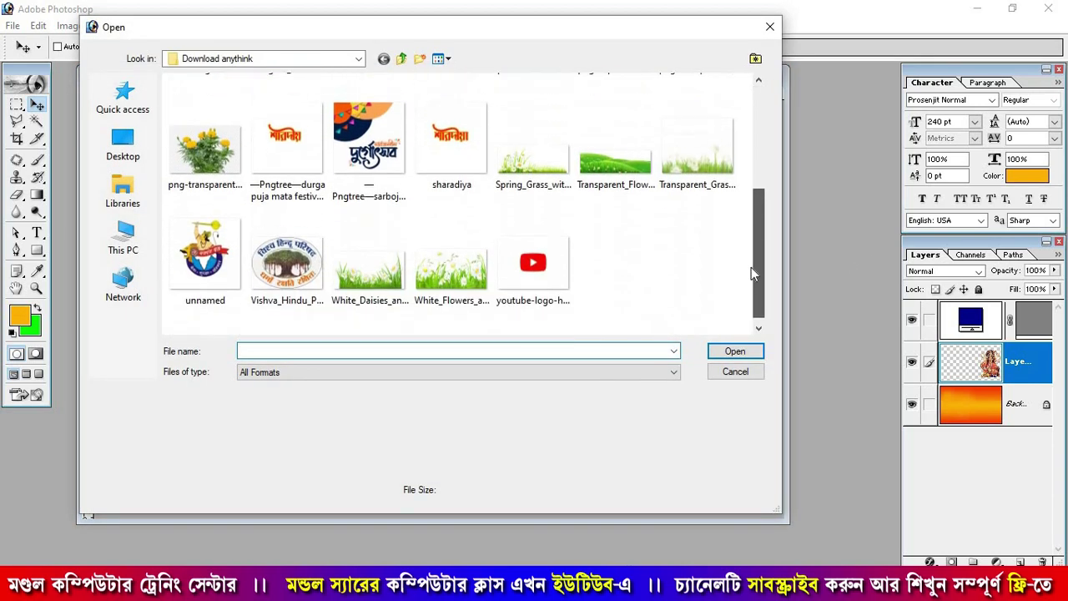
double_click(213, 250)
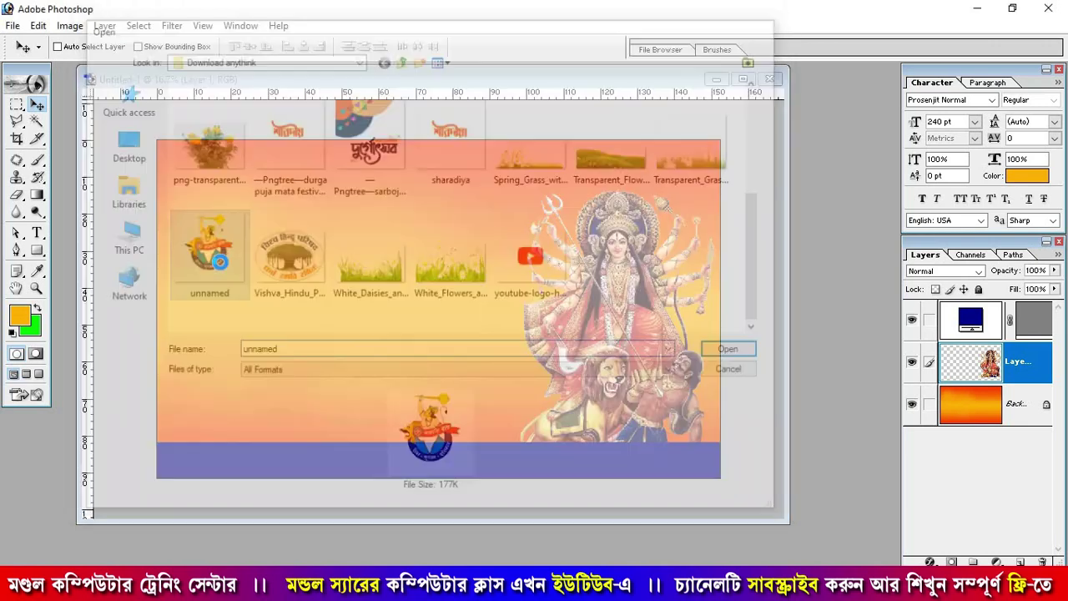
drag(302, 277, 515, 179)
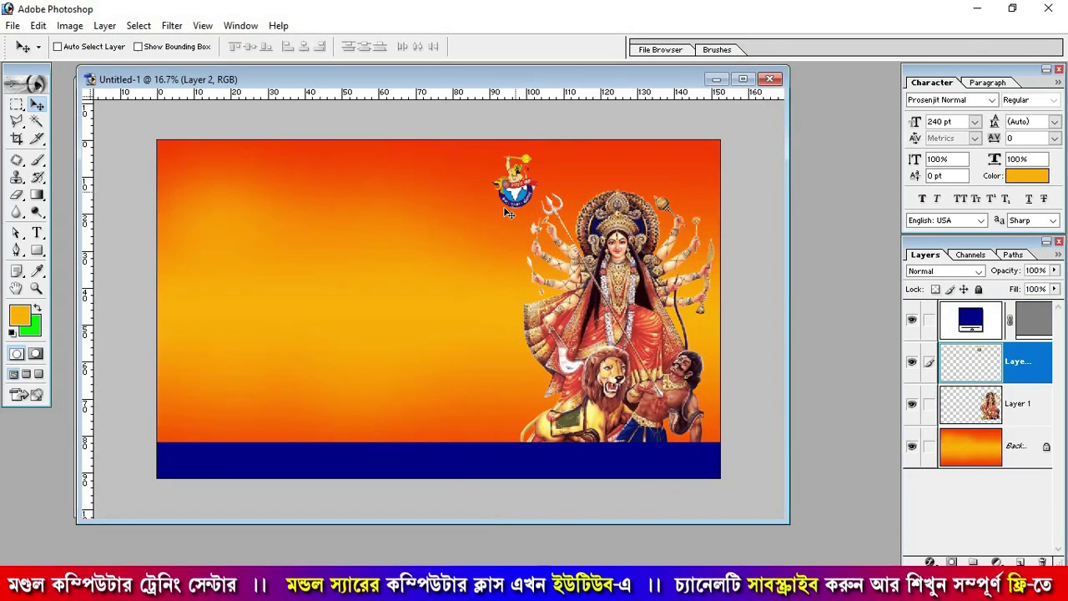
drag(611, 193, 689, 182)
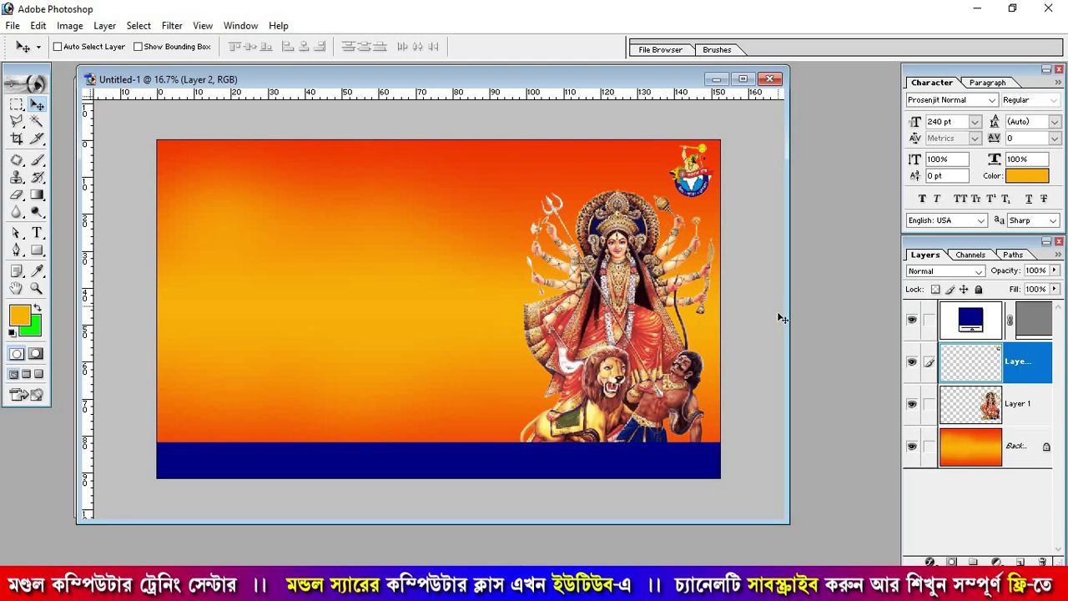
Add the Vishva_Hindu_Parishad_Logo image to the banner's top-left corner.
double_click(823, 353)
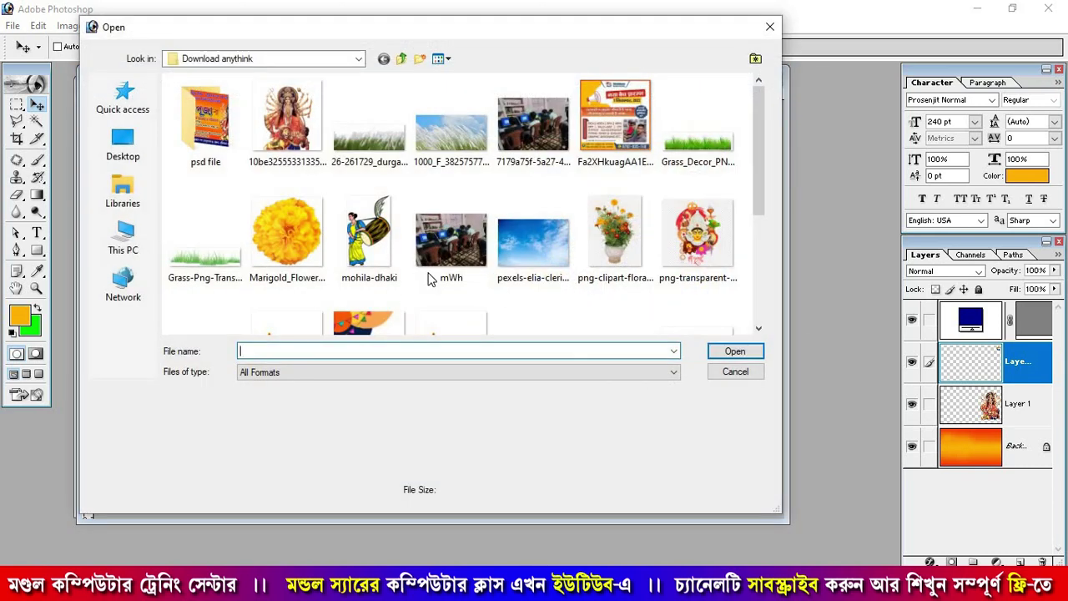
scroll(314, 288, down, 3)
double_click(300, 259)
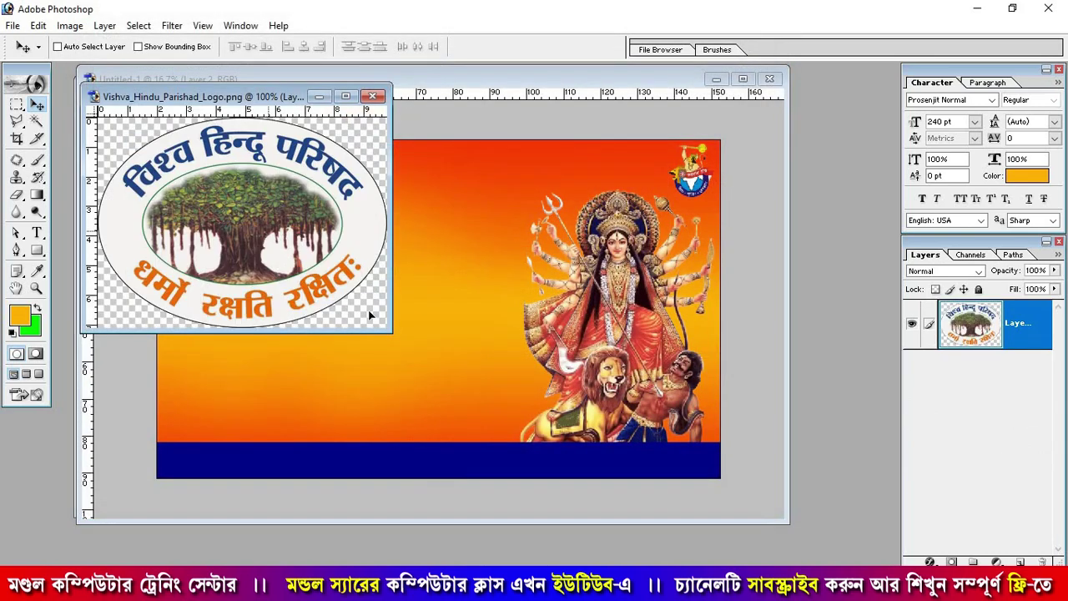
mouse_move(308, 264)
mouse_down()
mouse_move(447, 296)
mouse_move(177, 180)
mouse_up()
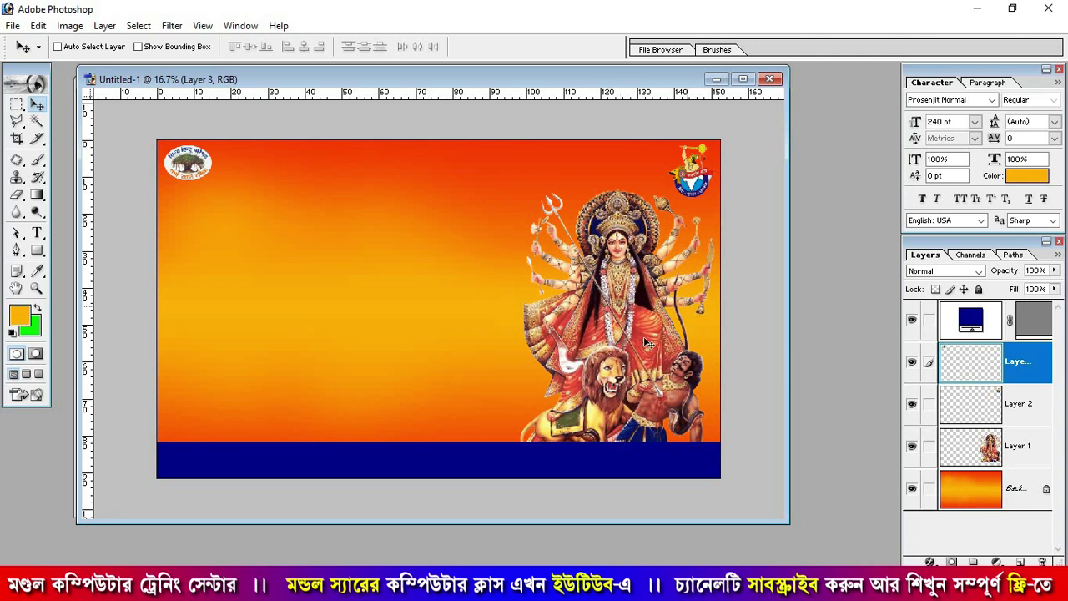
Type 'বিশ্ব হিন্দু পরিষদ - বজরঙ্গ দল এর পক্ষ থেকে' and centre it along the banner top.
click(37, 234)
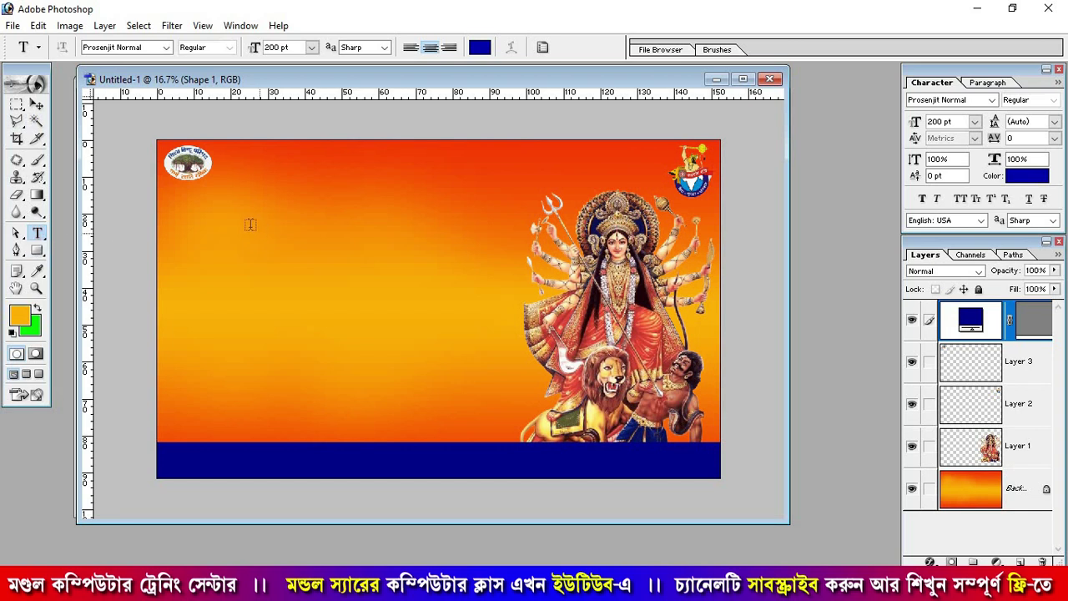
click(221, 229)
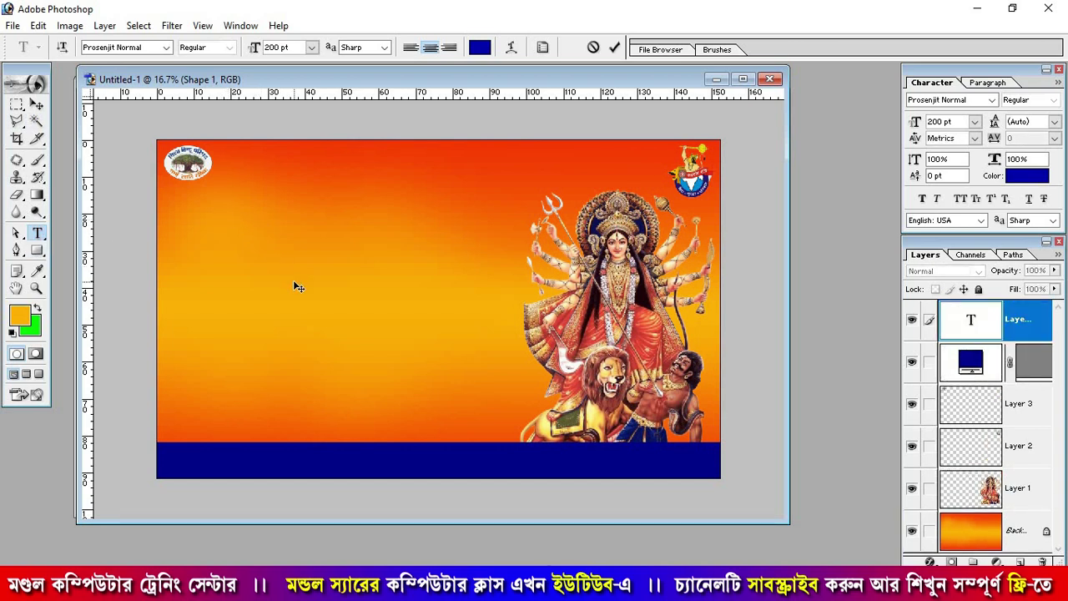
text(bish)
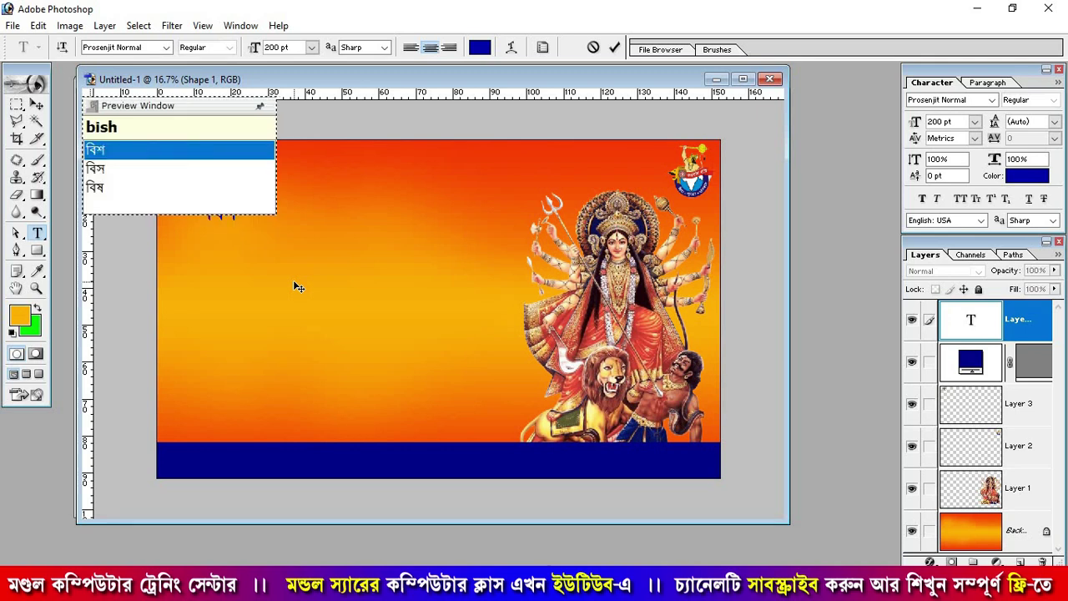
text(b)
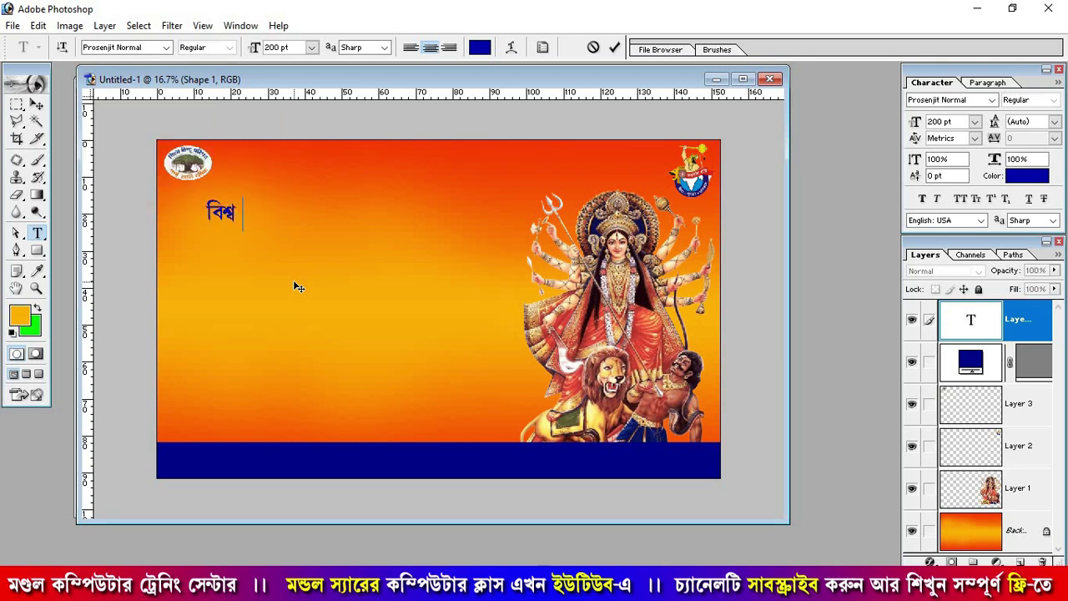
text( hindu po)
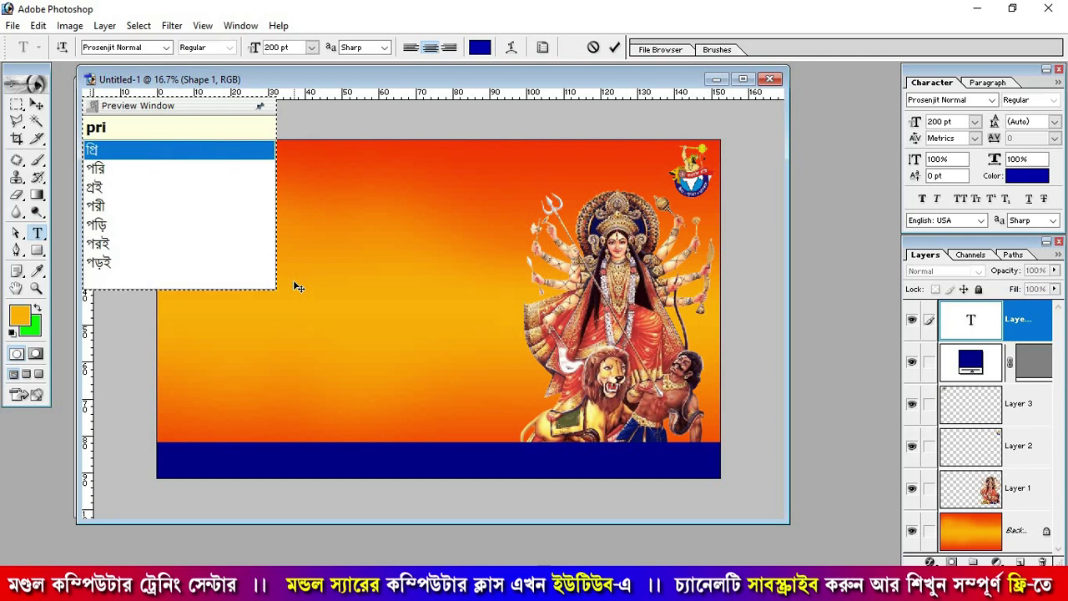
text(ri)
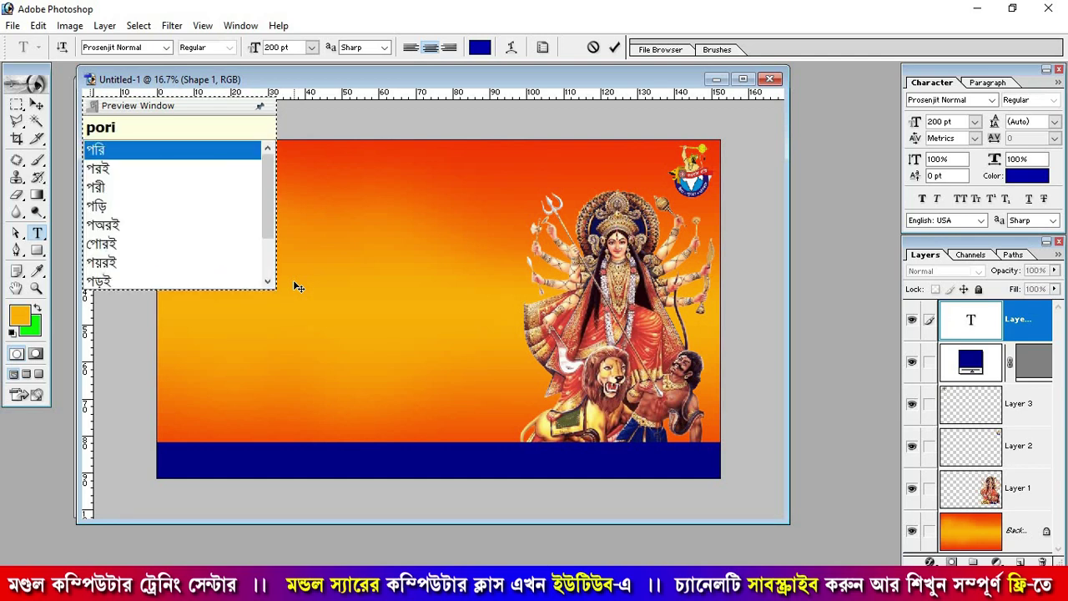
text(shd)
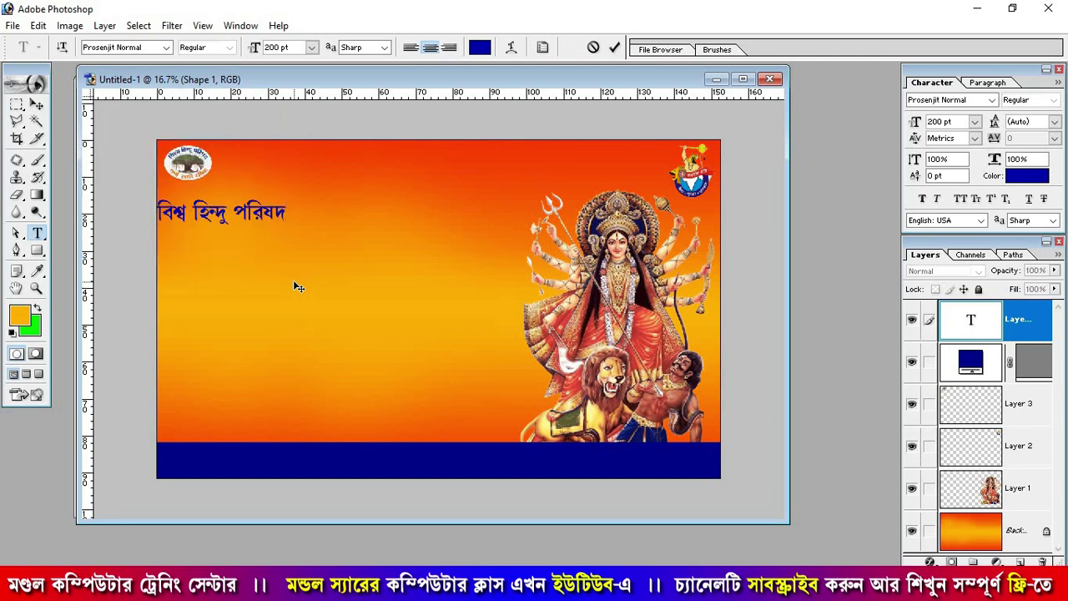
text( - b)
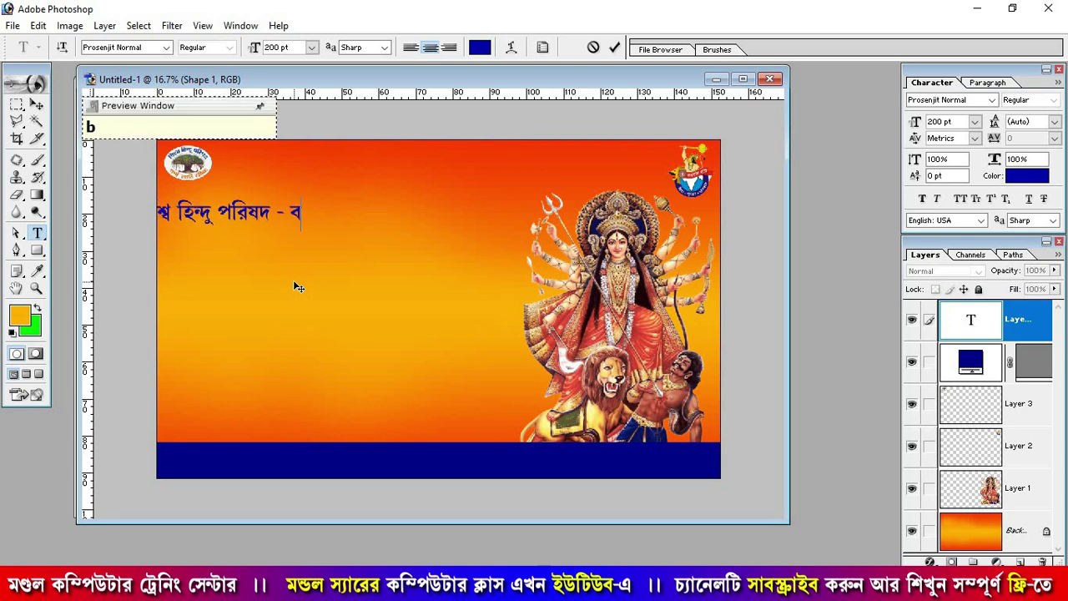
text(ojo)
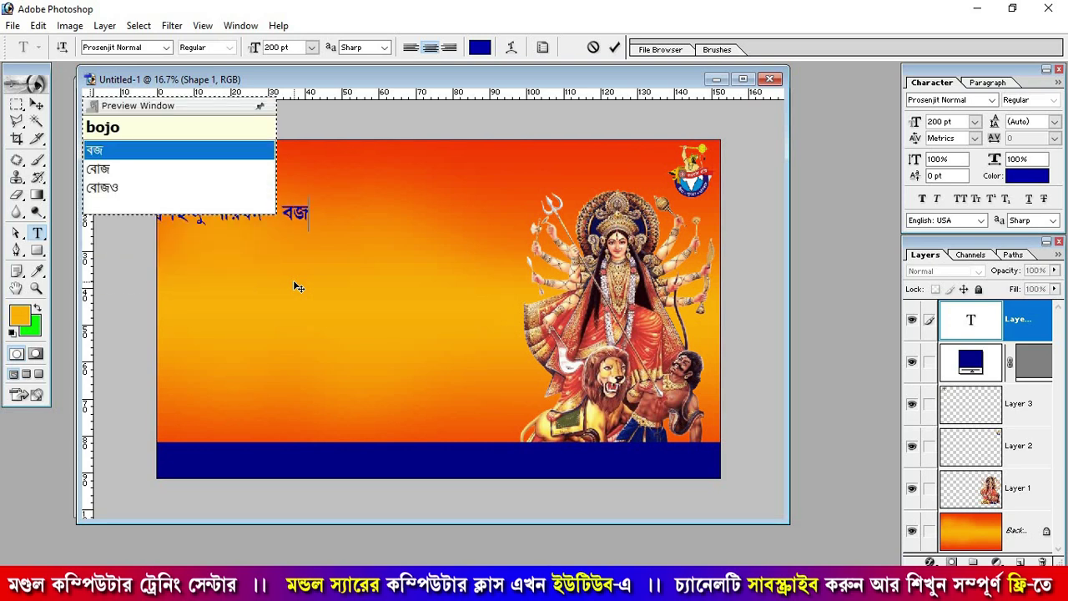
text(rongo)
text( d)
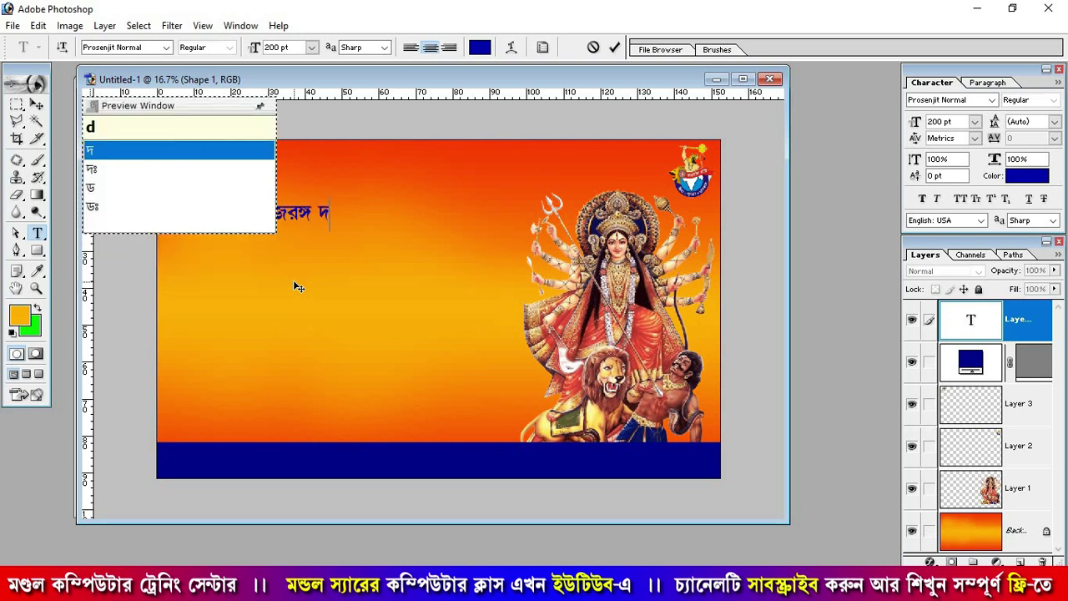
text(ol er )
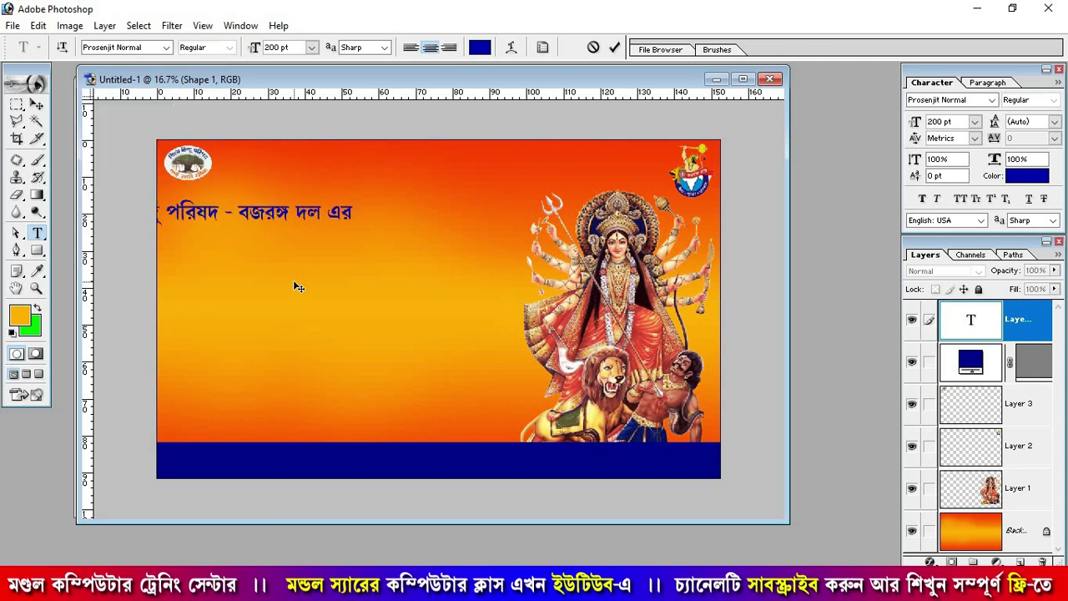
text(pkkh)
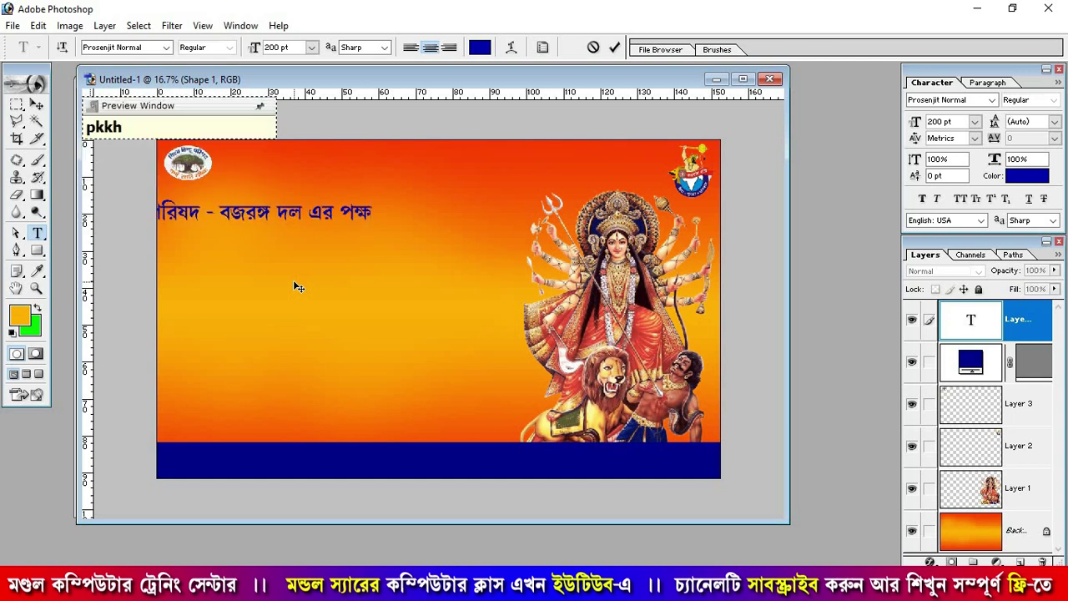
text( theke)
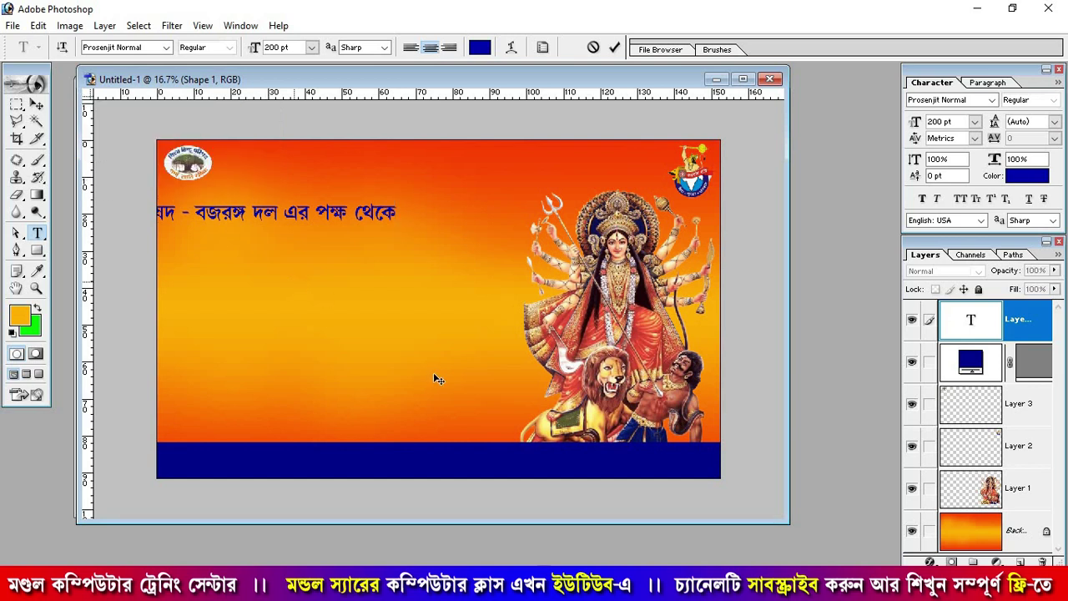
drag(433, 372, 652, 328)
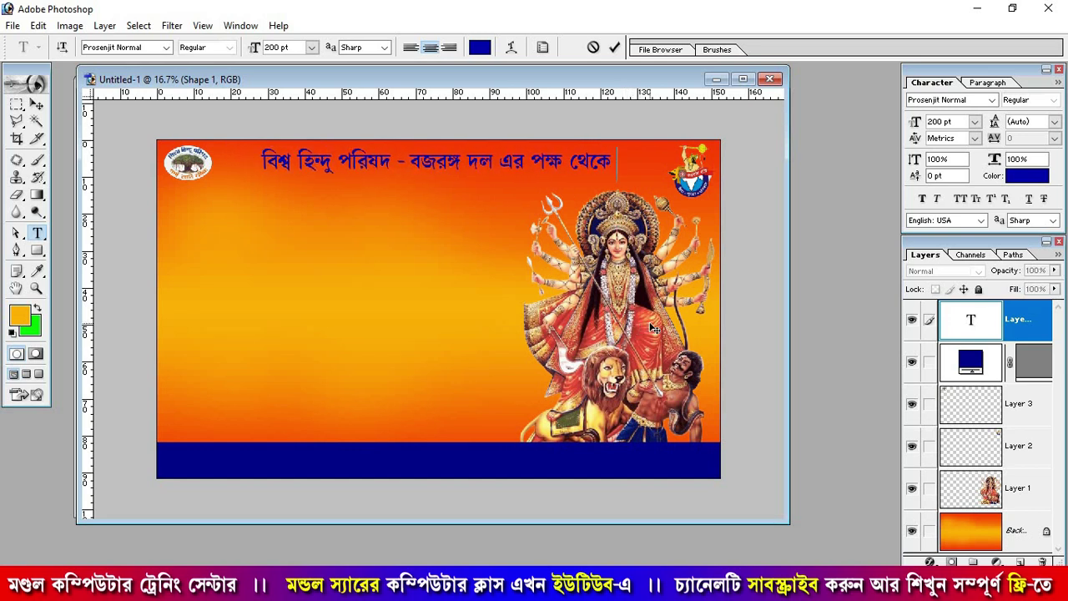
click(37, 104)
Type the Bengali line 'সকল সনাতনী হিন্দুদের জানাই' on the banner.
click(38, 233)
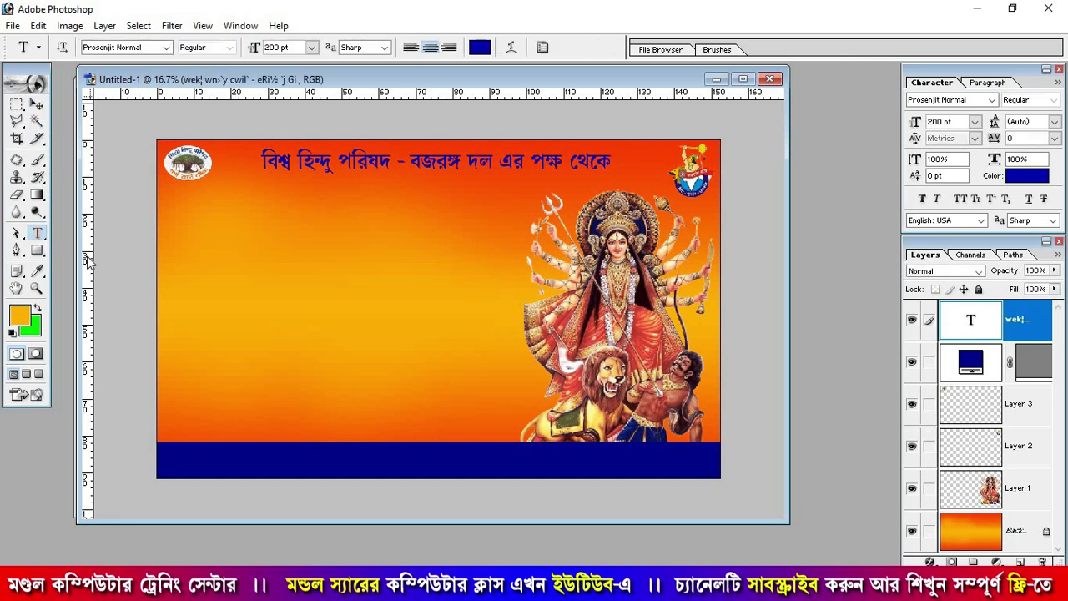
click(262, 296)
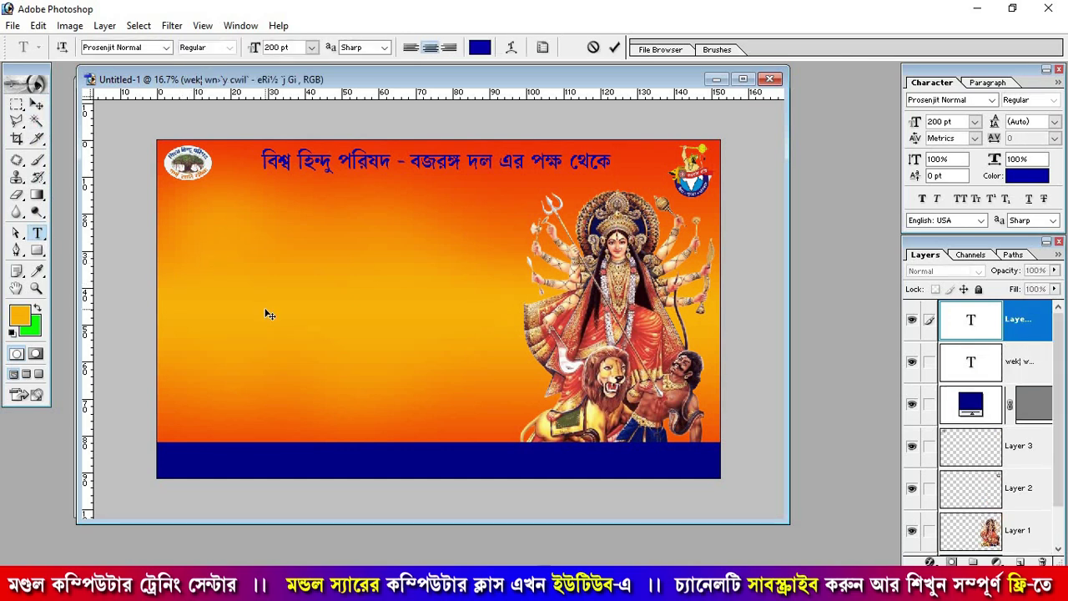
text(so)
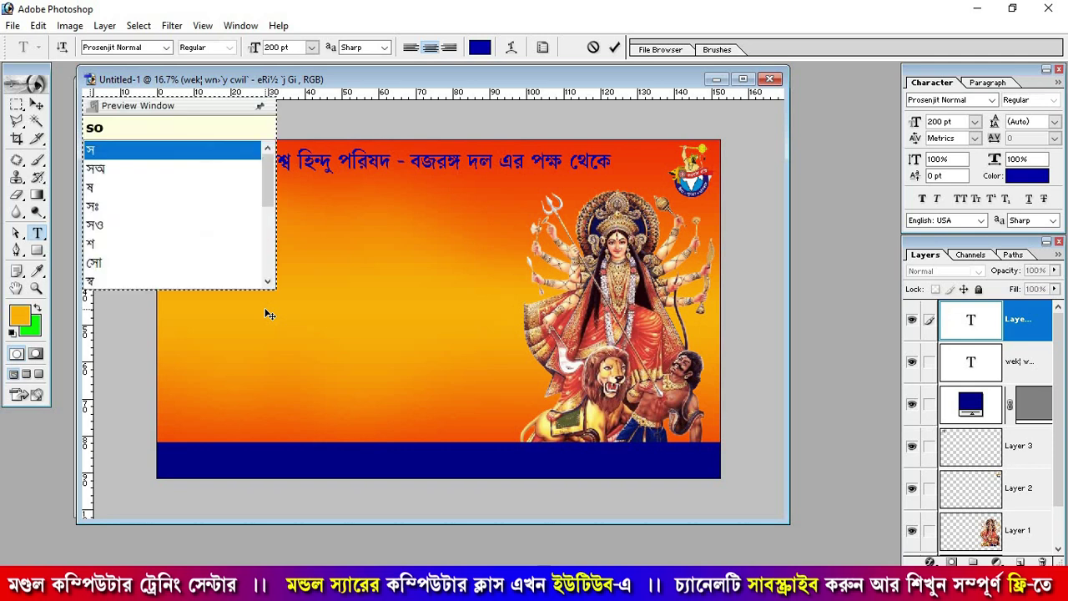
text(kol)
key(space)
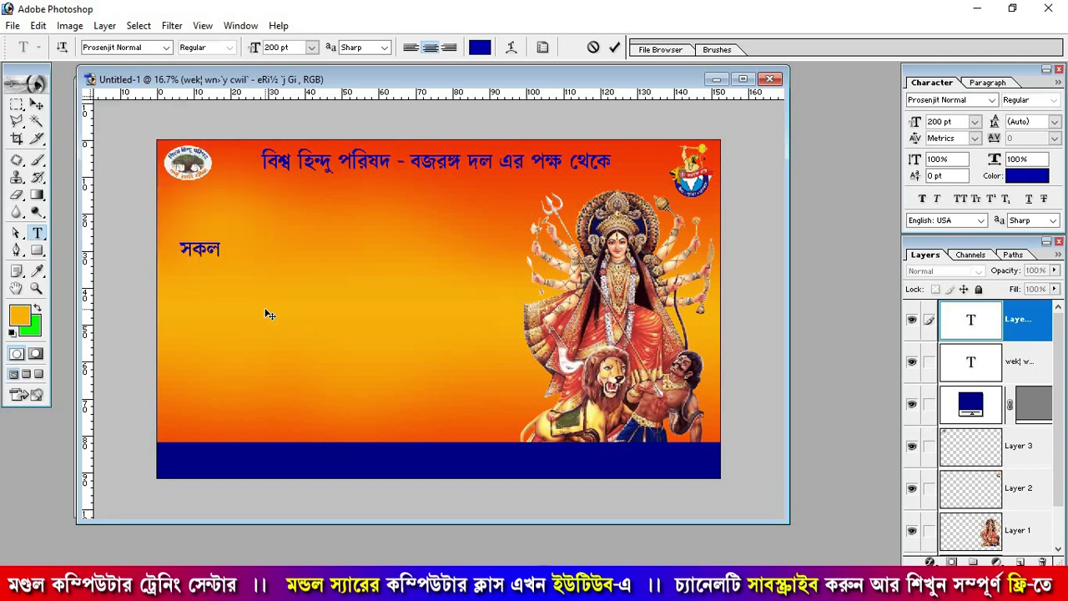
text(s)
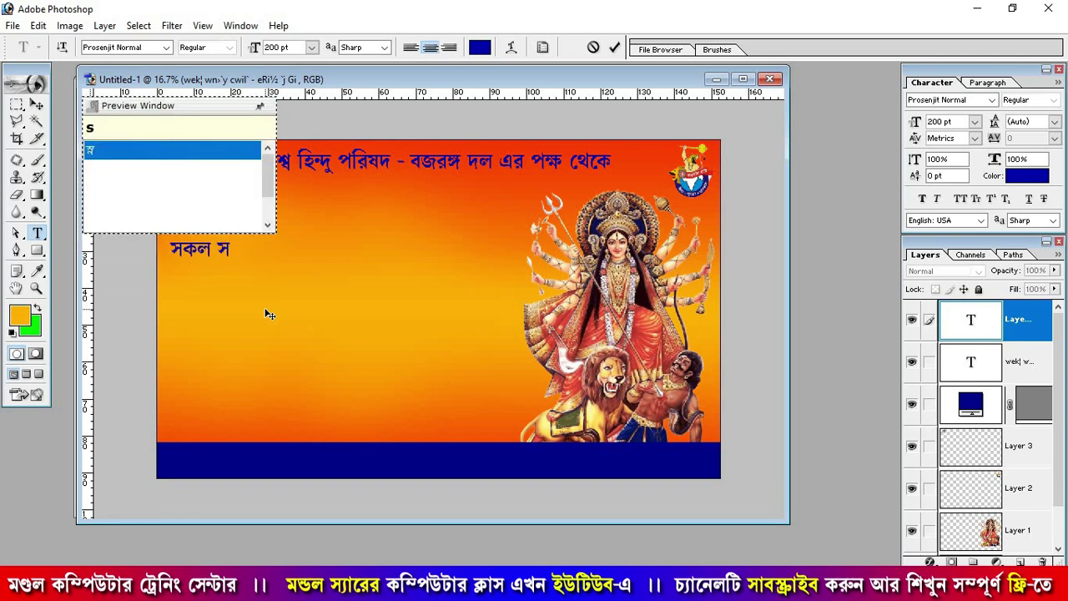
text(na)
key(BackSpace)
key(BackSpace)
text(o)
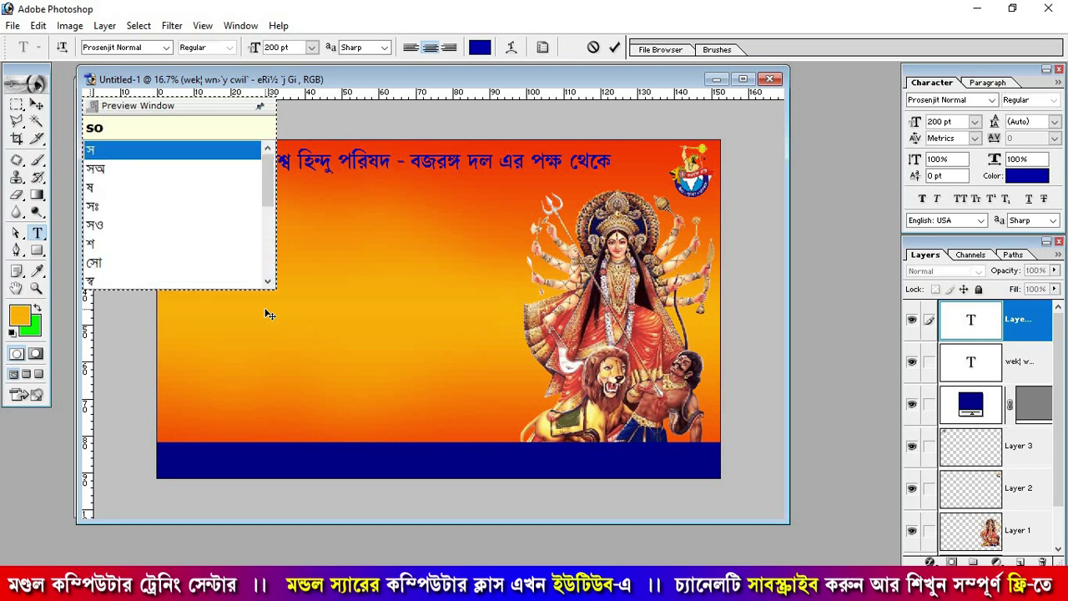
text(natn)
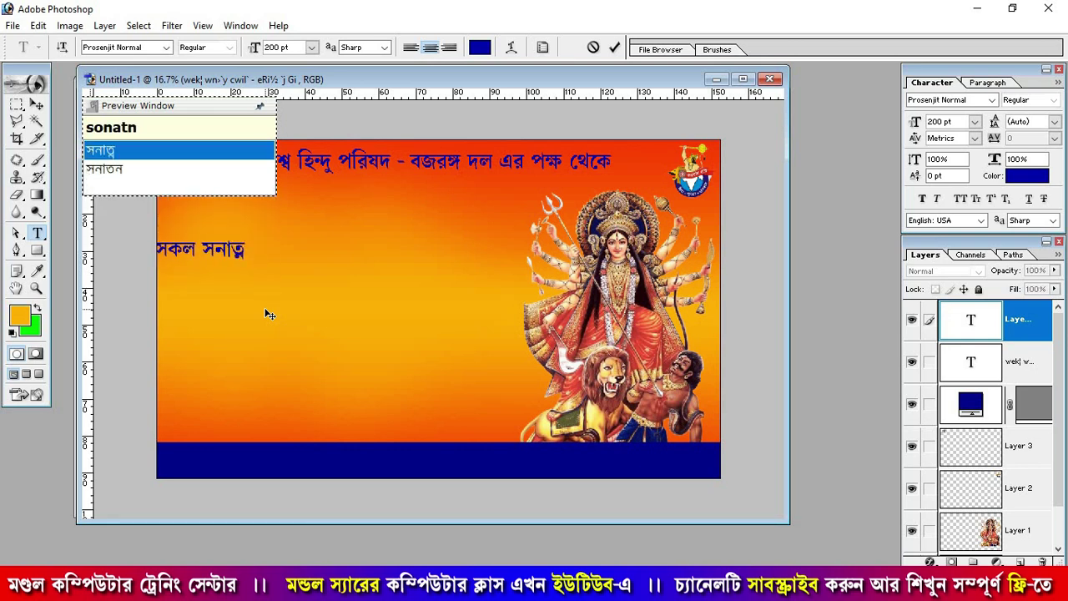
text(I)
key(Down)
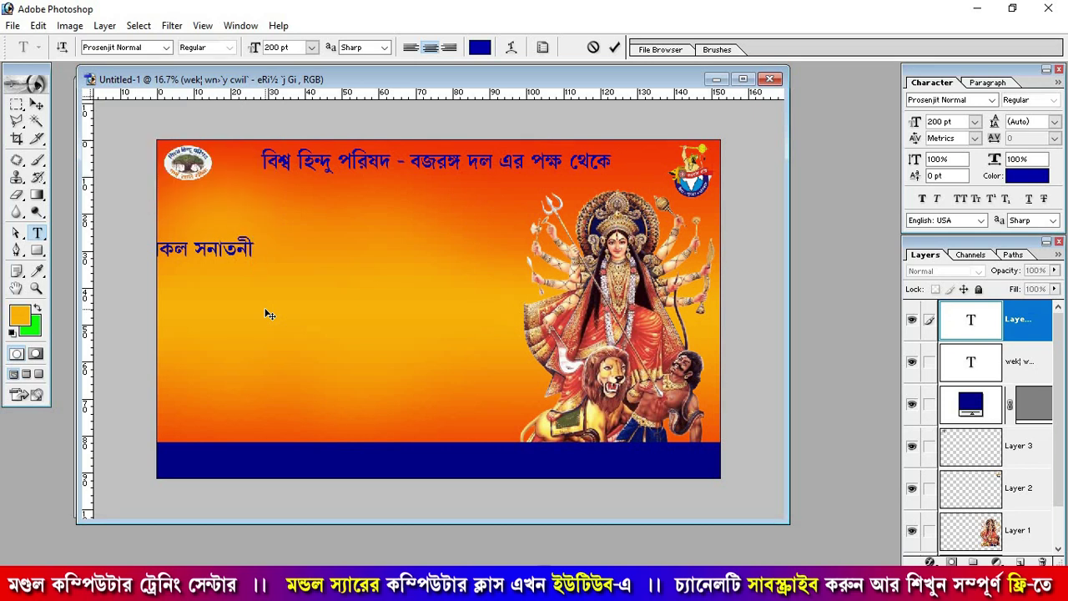
text(hindu)
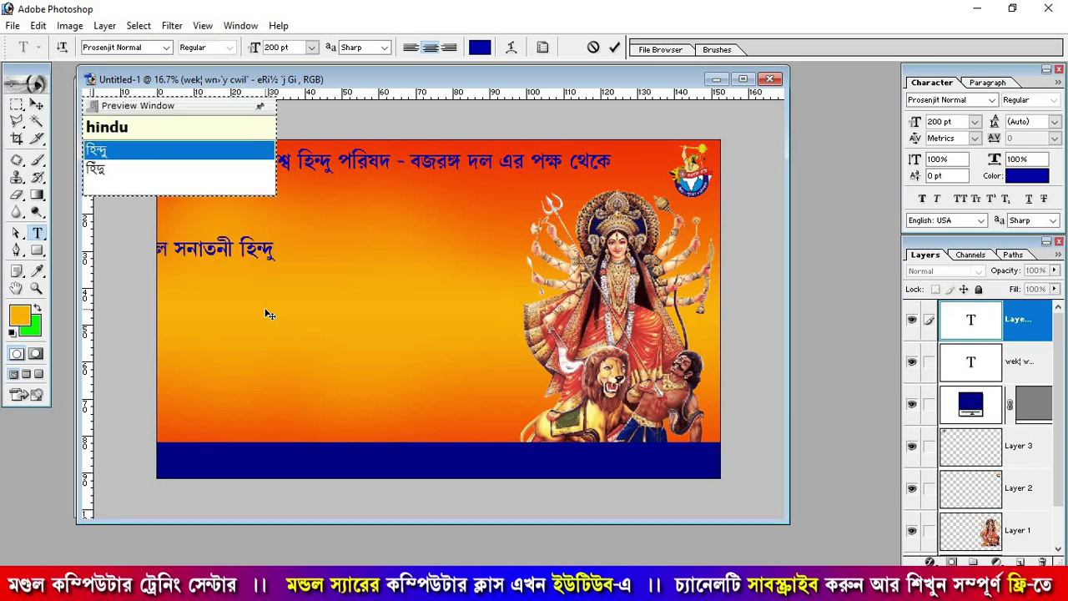
text(der ja)
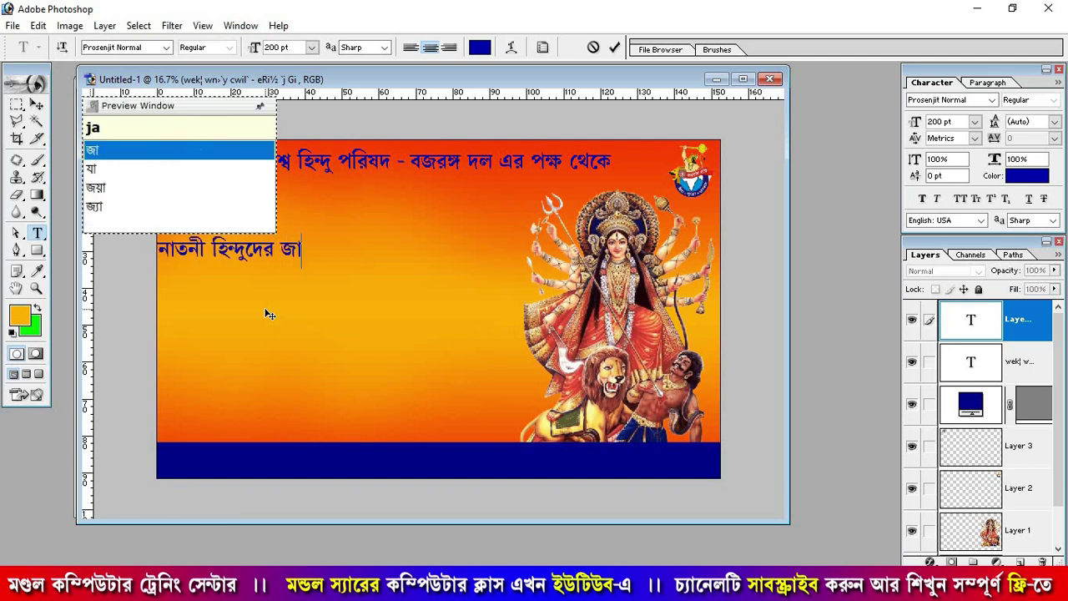
text(nai)
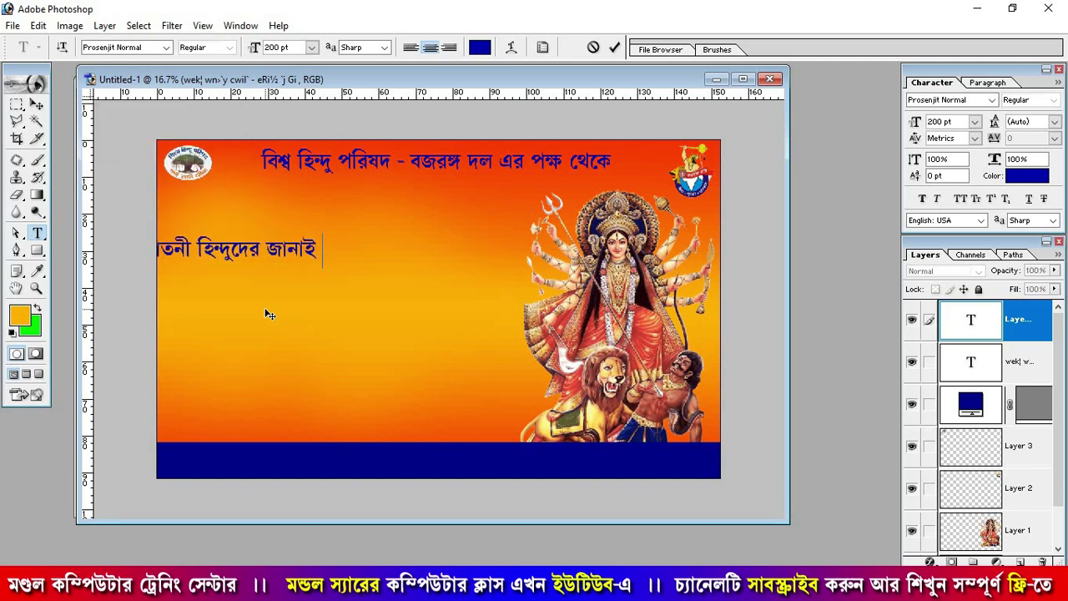
Centre the 'সকল সনাতনী হিন্দুদের জানাই' line beneath the first heading.
drag(269, 314, 482, 251)
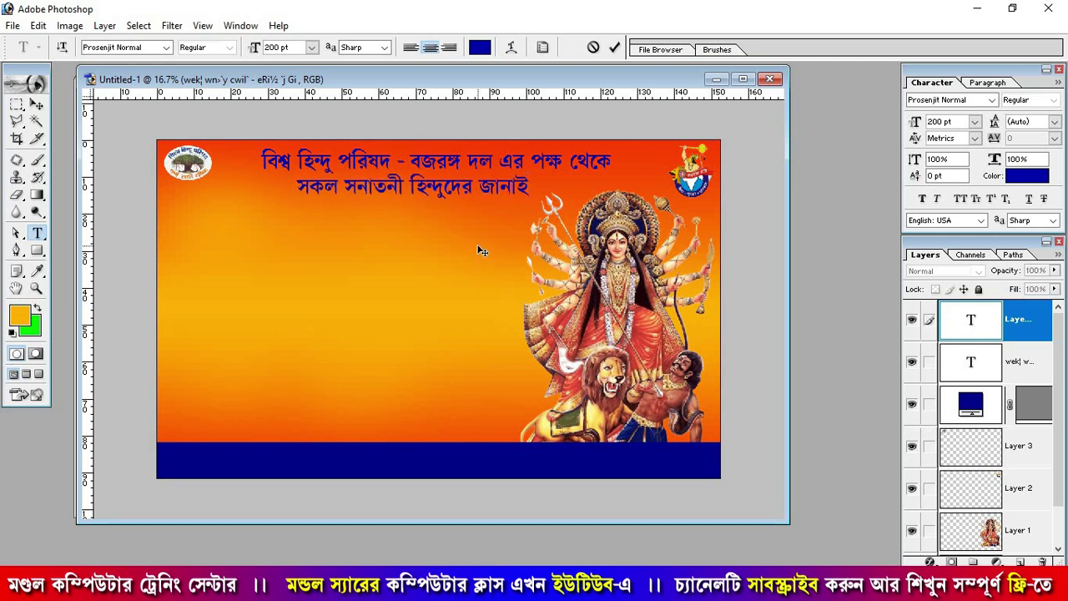
drag(481, 252, 484, 251)
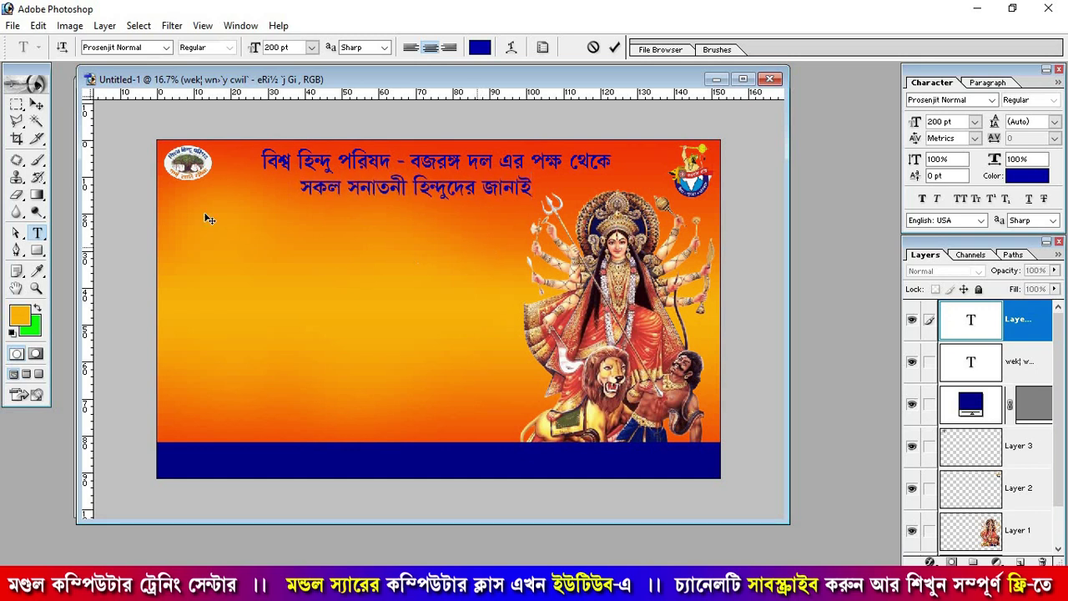
click(37, 104)
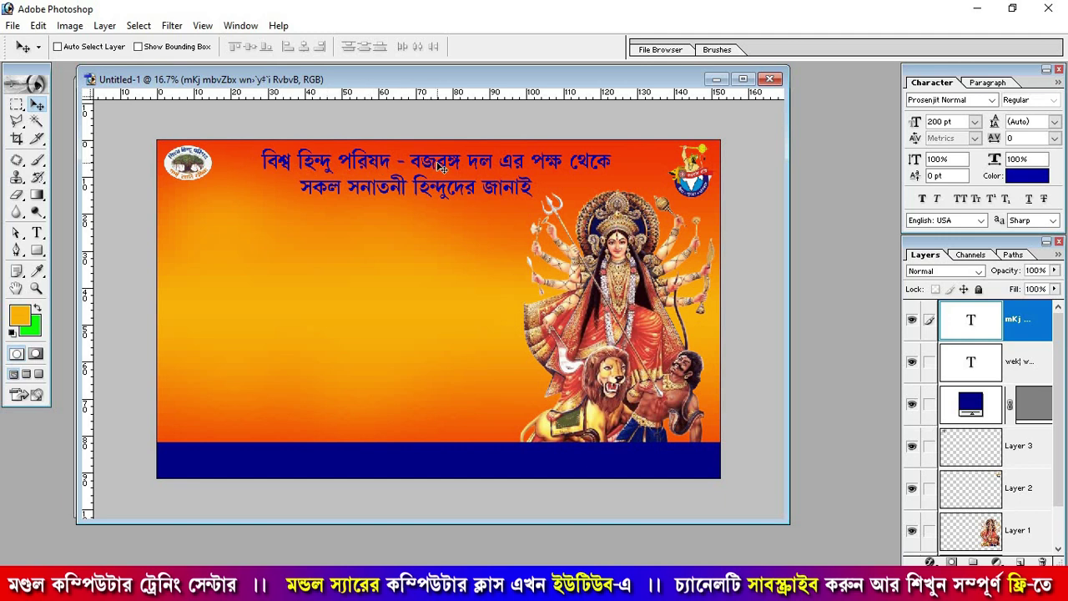
Give the top Bengali text layer a white Stroke effect.
click(1017, 363)
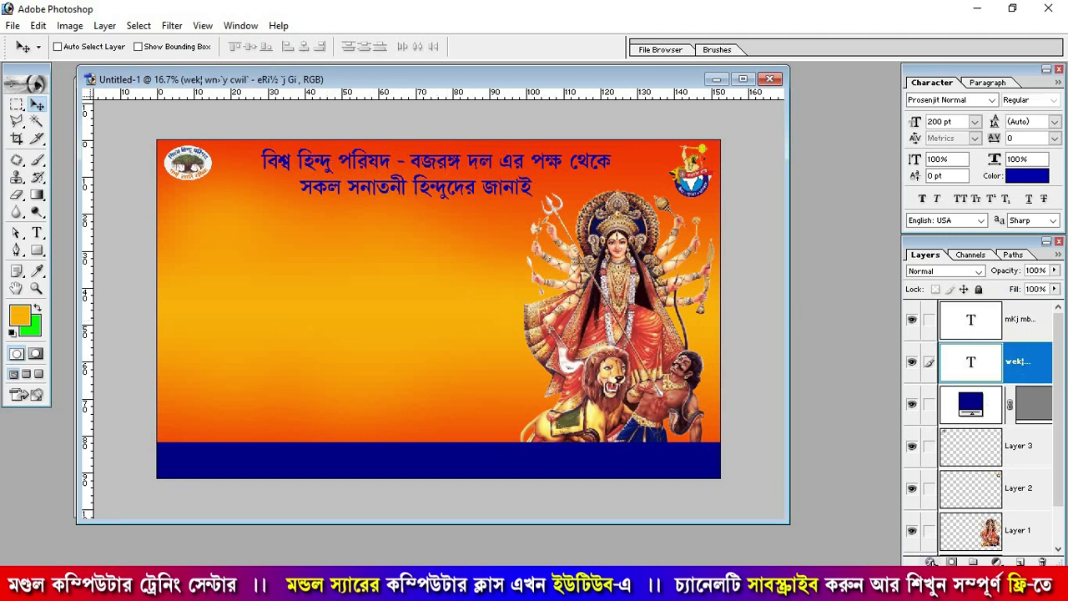
click(930, 561)
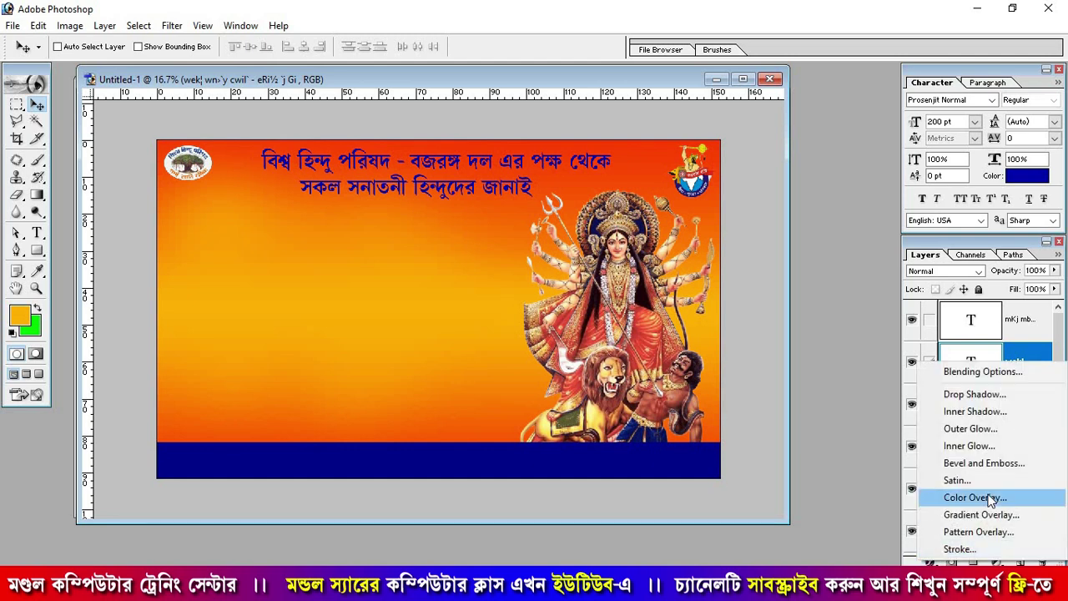
click(959, 549)
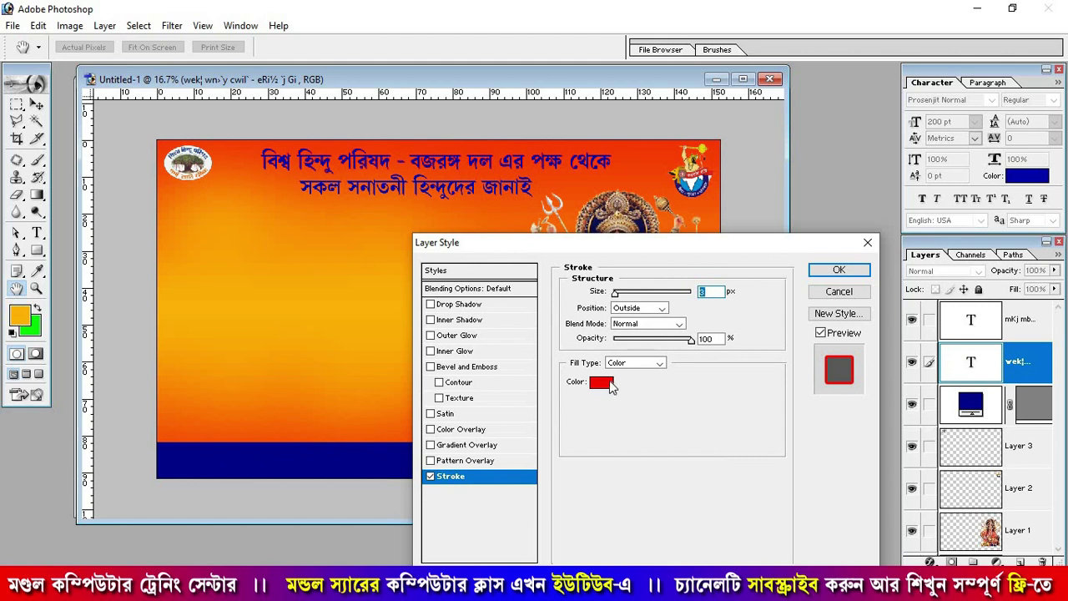
click(600, 382)
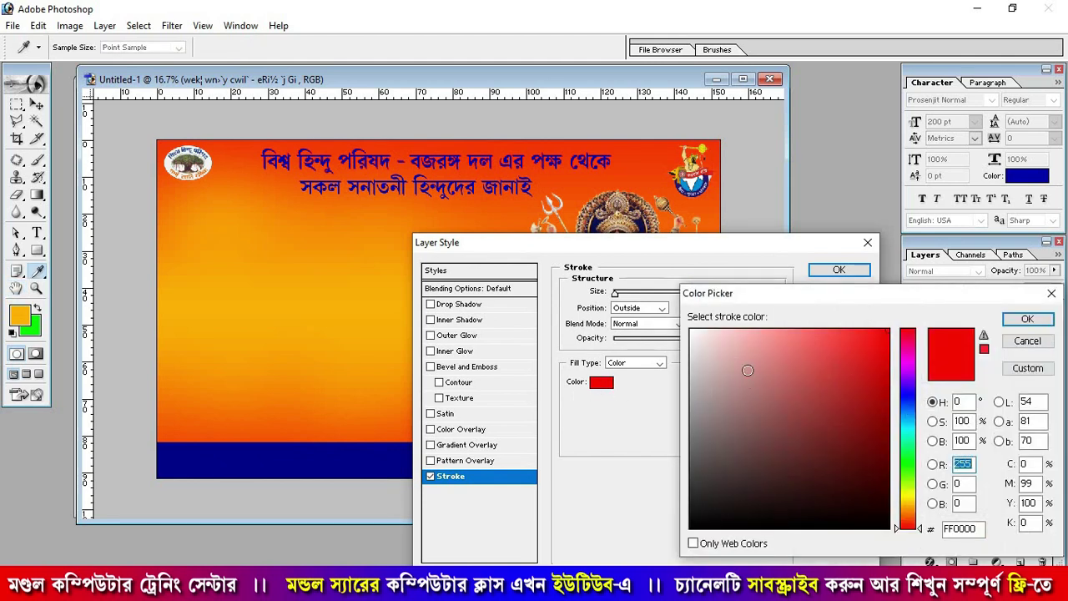
drag(748, 371, 667, 313)
click(1027, 318)
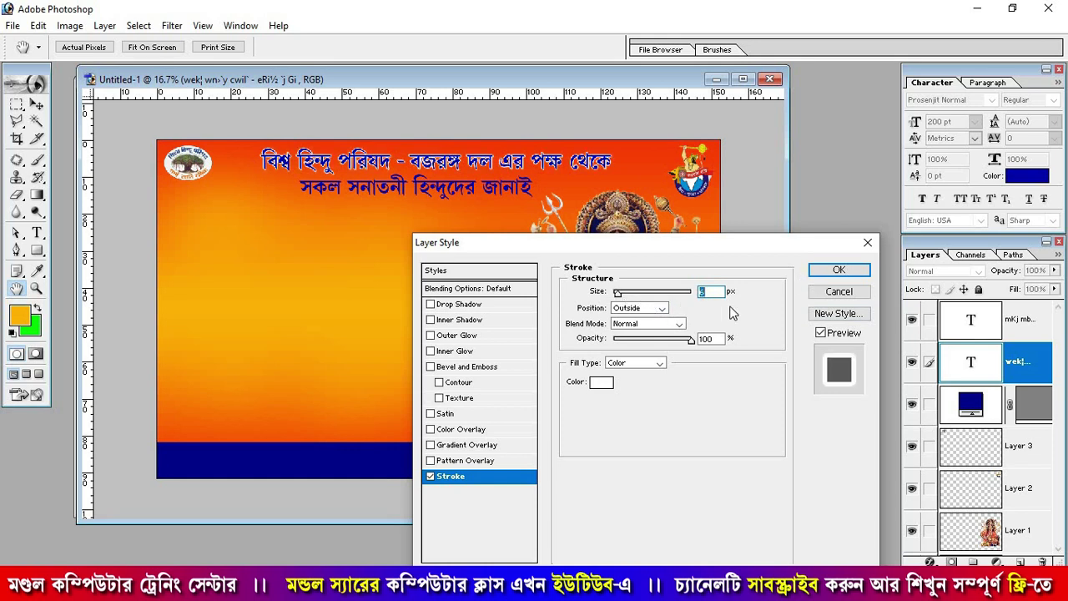
Add a Drop Shadow with opacity 100, angle 142°, distance 9 and spread 16.
click(461, 305)
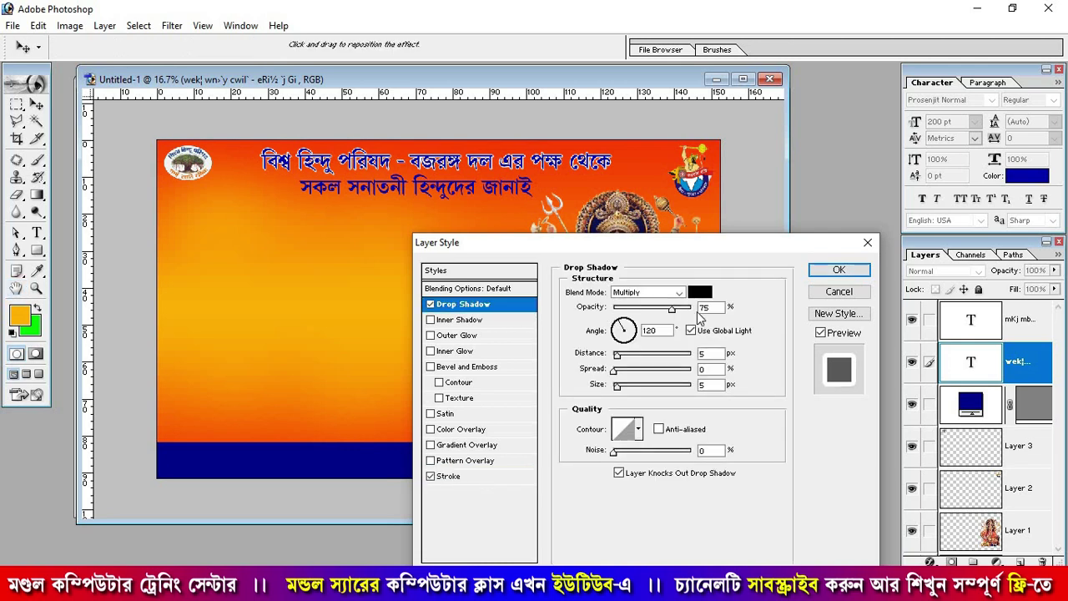
drag(673, 311, 703, 328)
drag(614, 373, 620, 355)
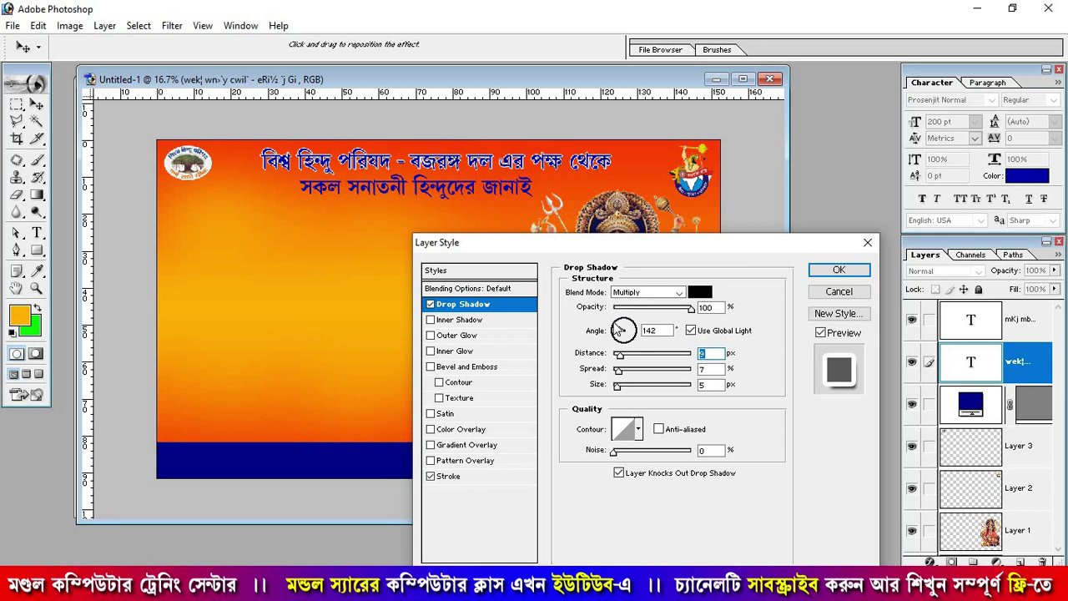
click(620, 331)
drag(622, 373, 626, 378)
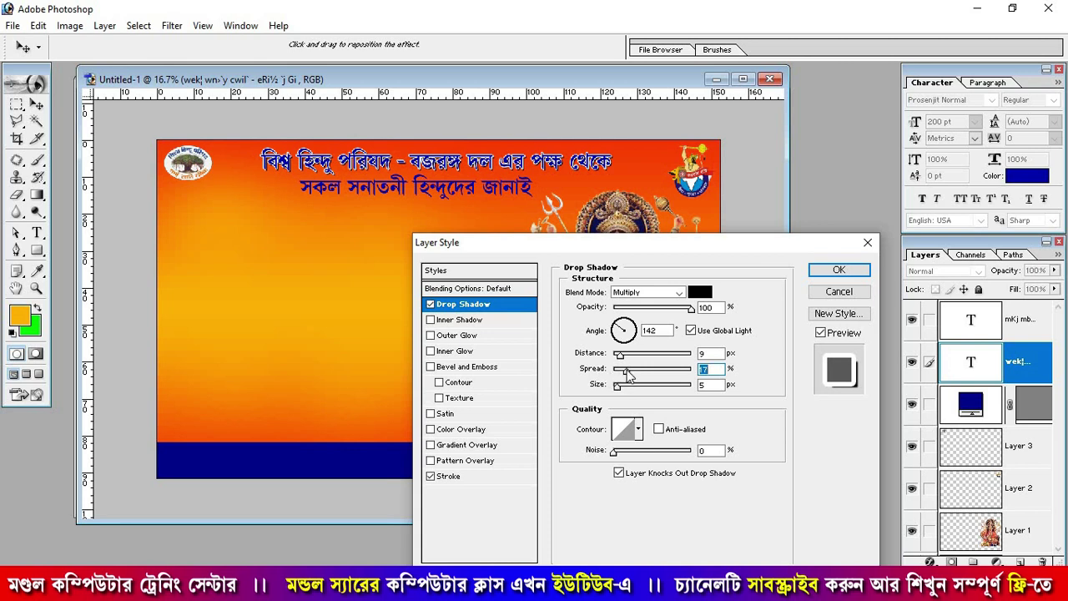
drag(621, 378, 621, 373)
Apply the stroke and shadow, then copy the top line's layer style onto 'সকল সনাতনী হিন্দুদের জানাই'.
click(838, 269)
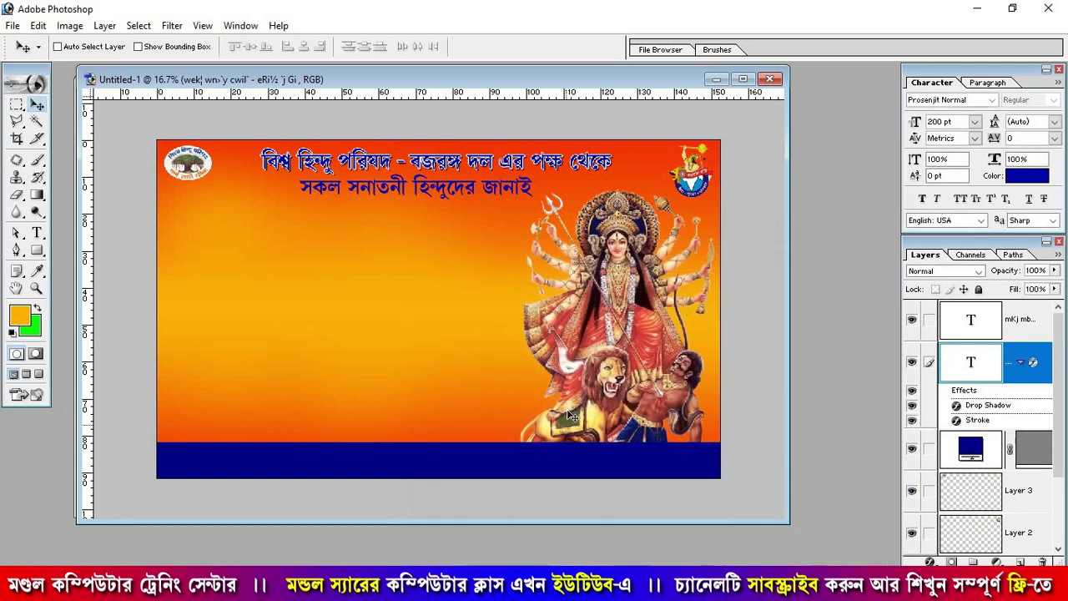
key(ctrl+0)
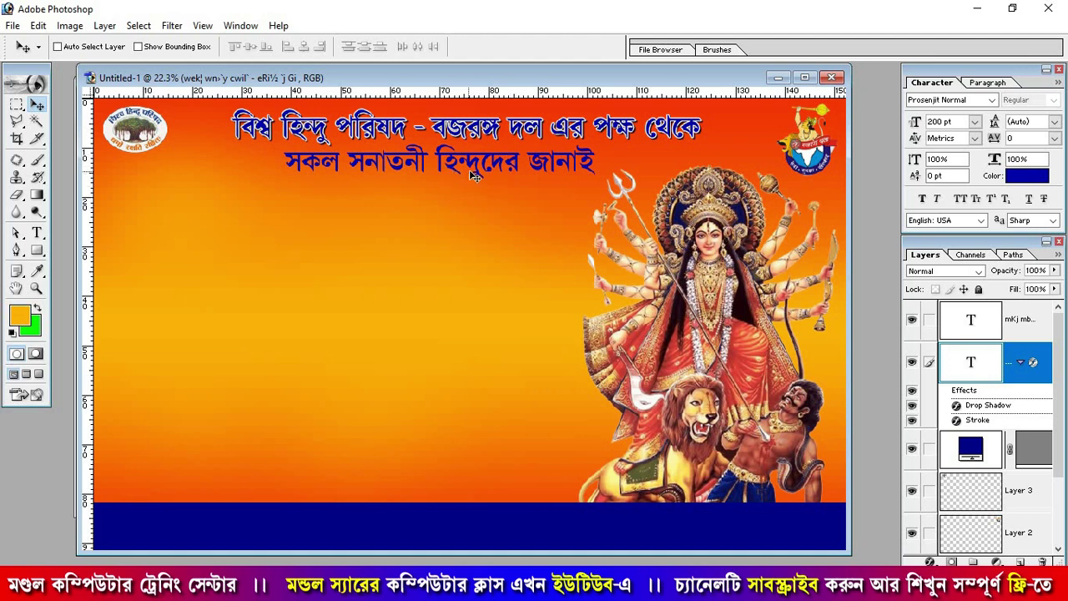
right_click(1011, 359)
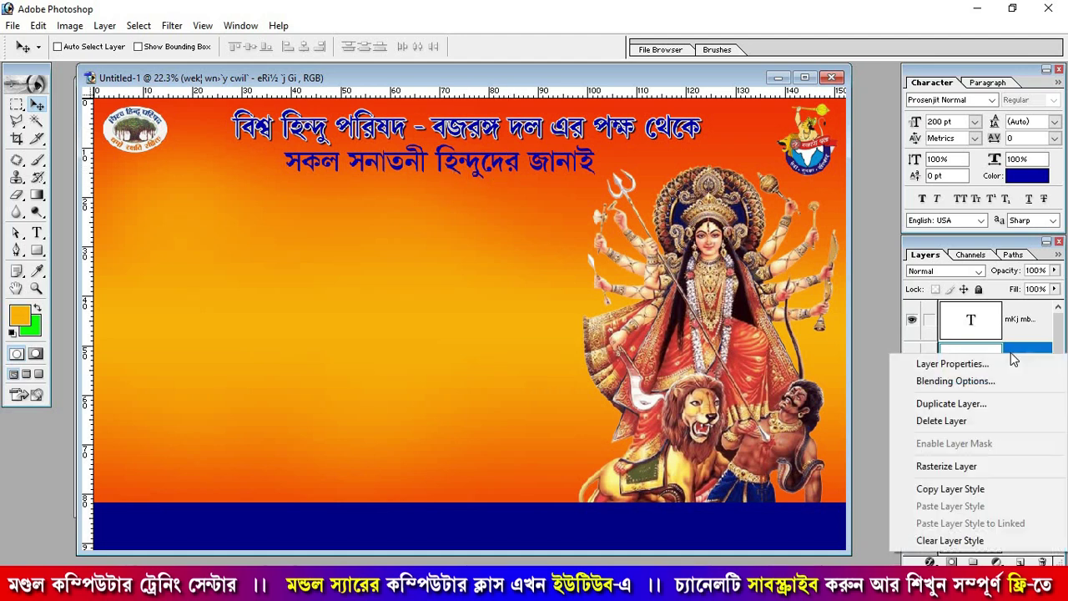
click(950, 491)
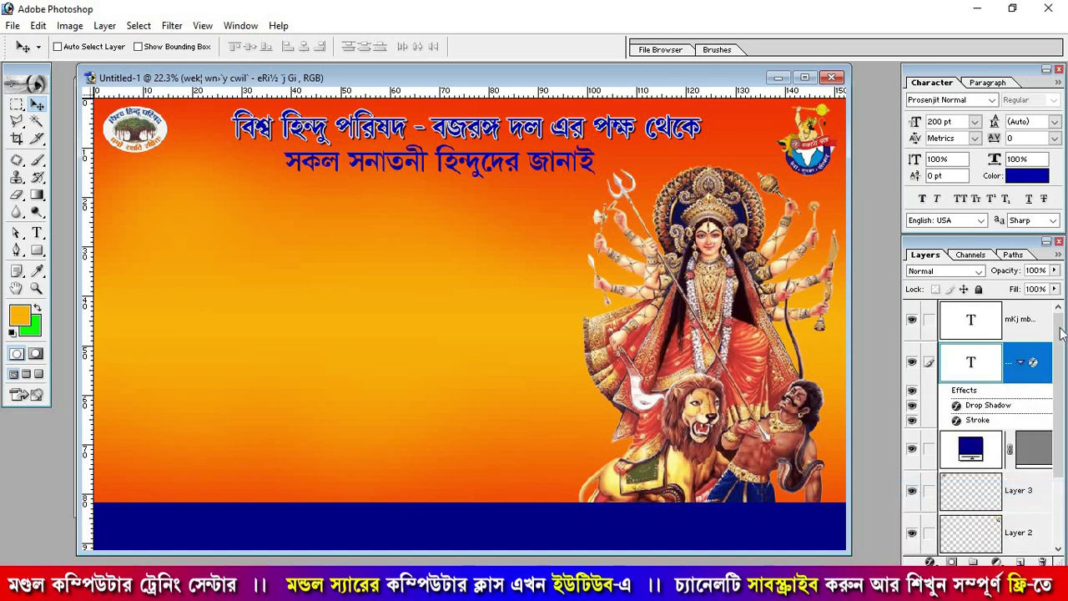
click(1016, 321)
right_click(1016, 321)
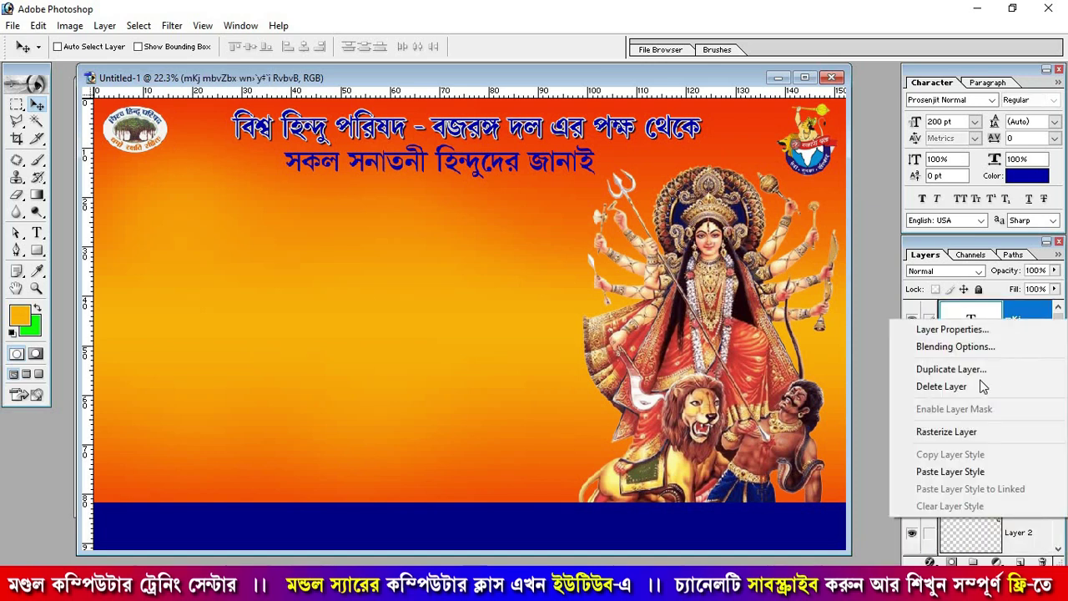
click(944, 472)
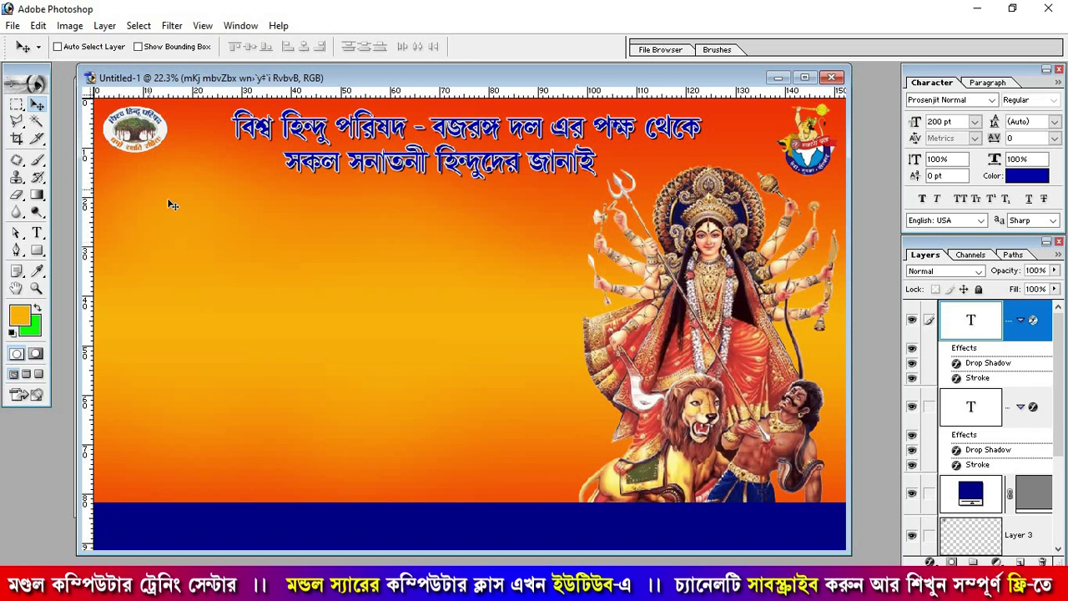
Open sharadiya.png and drag the শারদীয়া artwork into the banner below the logo.
double_click(37, 447)
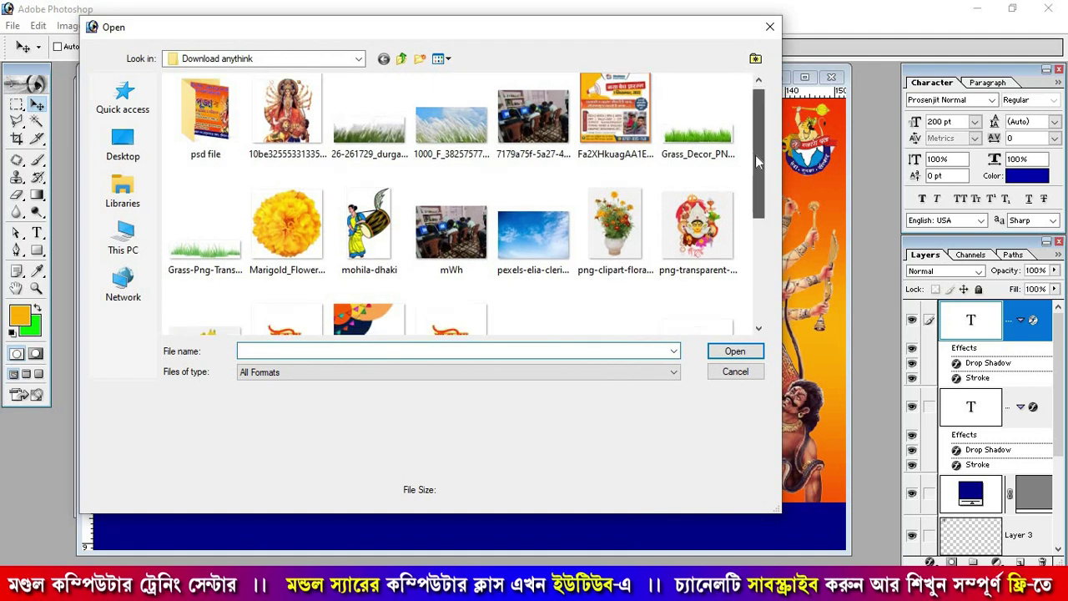
scroll(755, 155, down, 2)
click(477, 229)
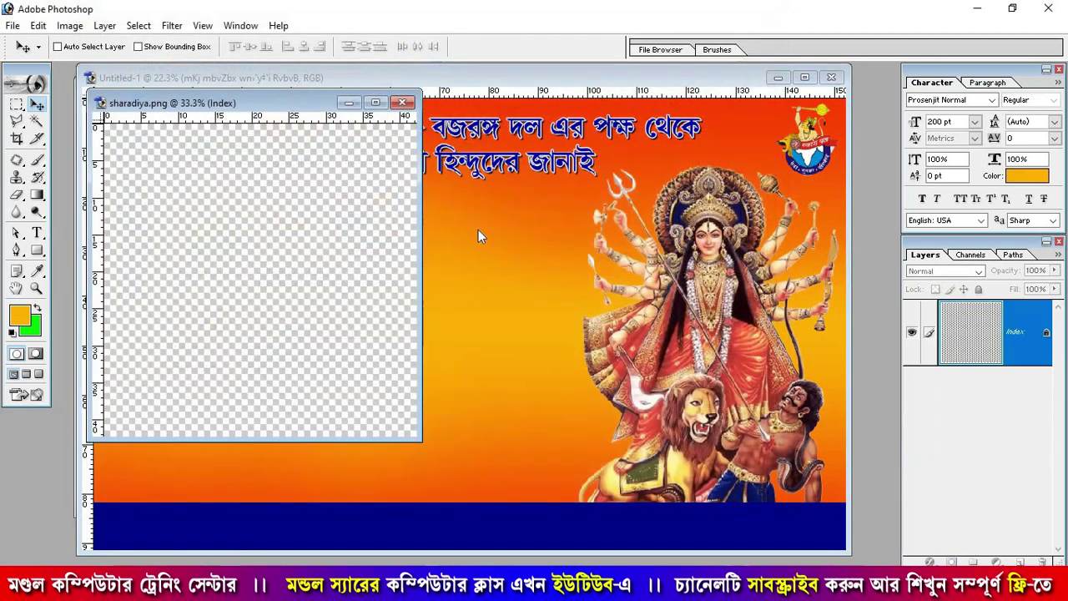
mouse_move(349, 271)
mouse_down()
mouse_move(499, 311)
mouse_move(409, 298)
mouse_up()
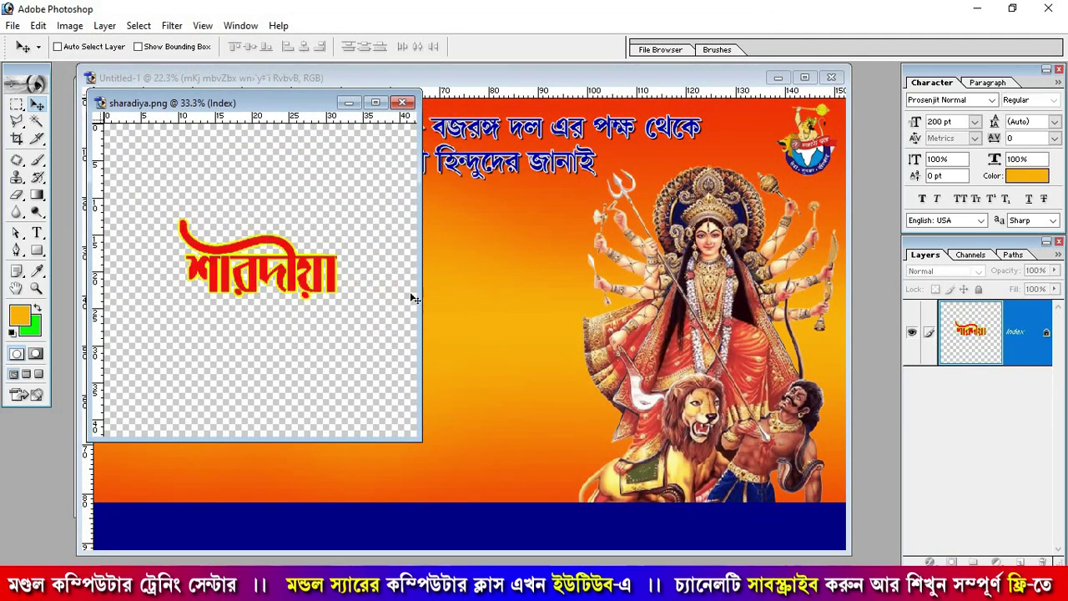
mouse_move(330, 278)
mouse_down()
mouse_move(479, 298)
mouse_move(171, 188)
mouse_up()
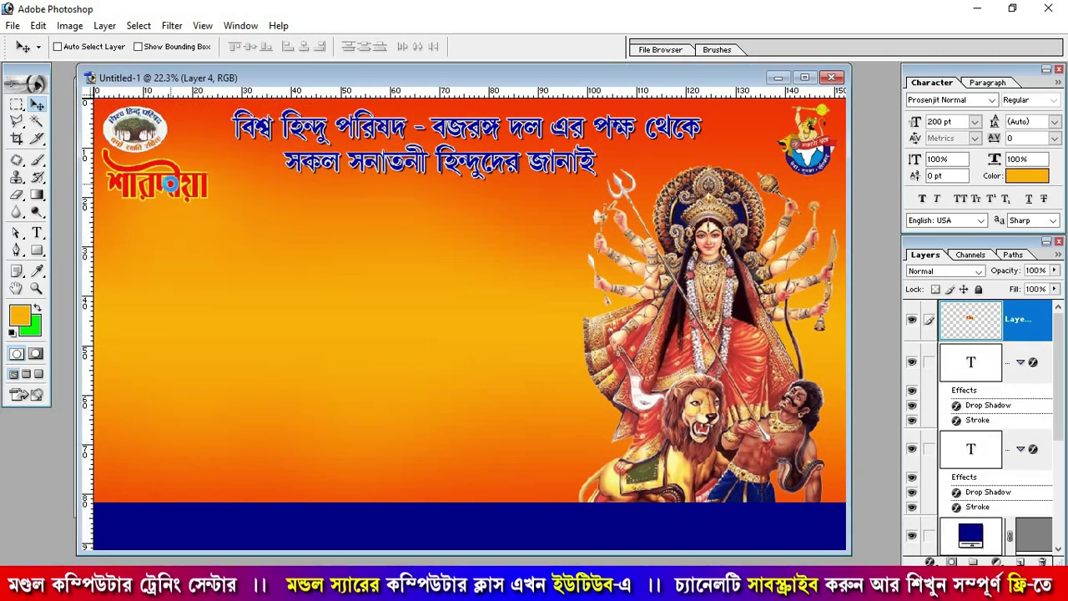
Scale the শারদীয়া artwork up to about 124%.
key(ctrl+t)
mouse_move(208, 202)
mouse_down()
mouse_move(246, 226)
mouse_move(226, 210)
mouse_move(234, 215)
mouse_up()
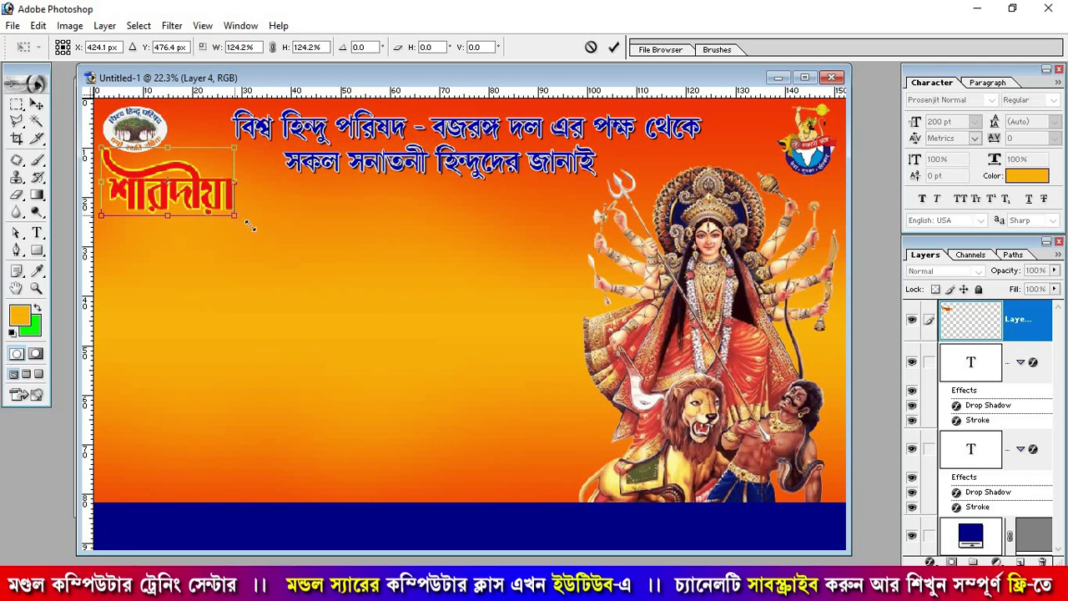
drag(250, 226, 253, 227)
key(Return)
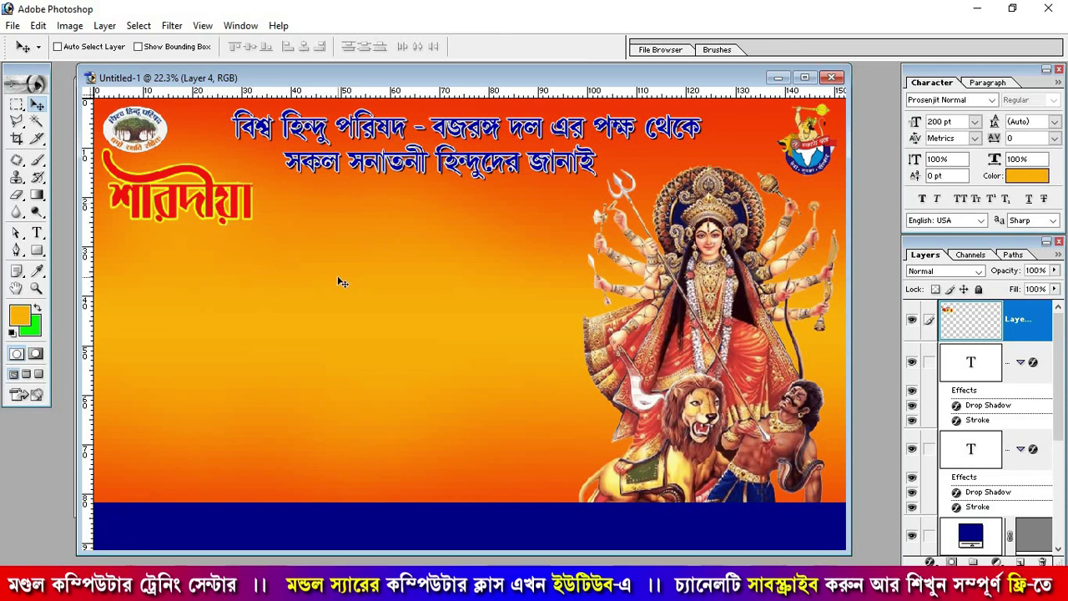
Type the blue word দুর্গাপূজা below শারদীয়া and position it there.
click(37, 234)
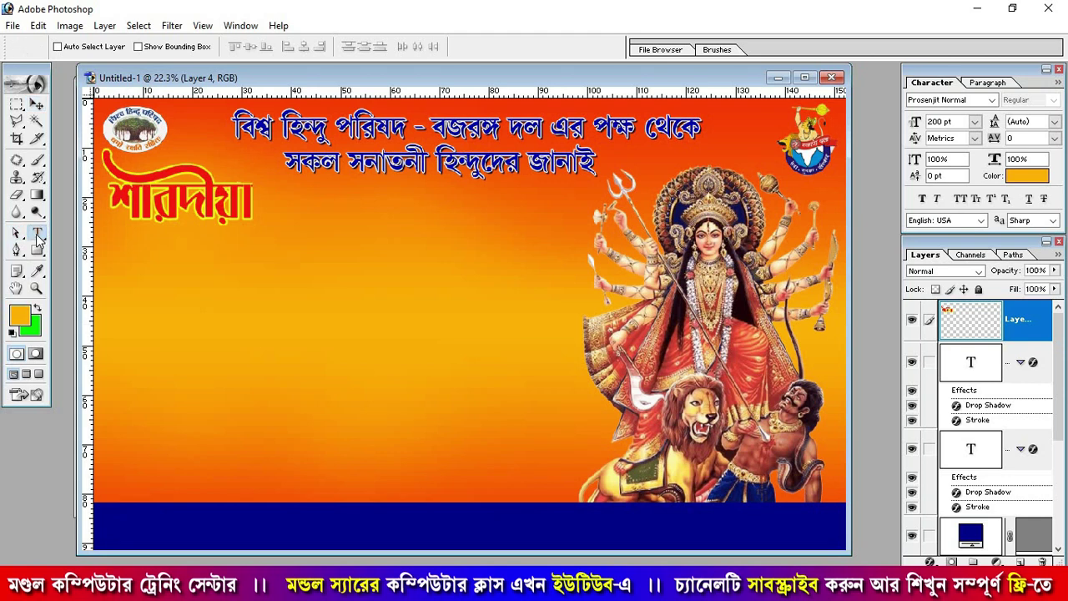
click(225, 342)
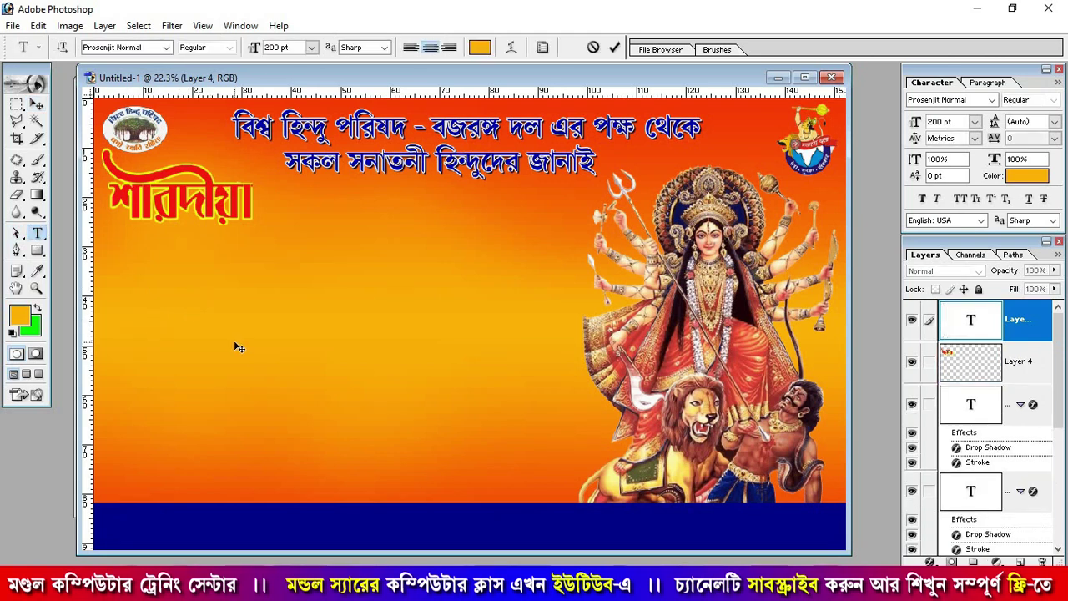
text(durg)
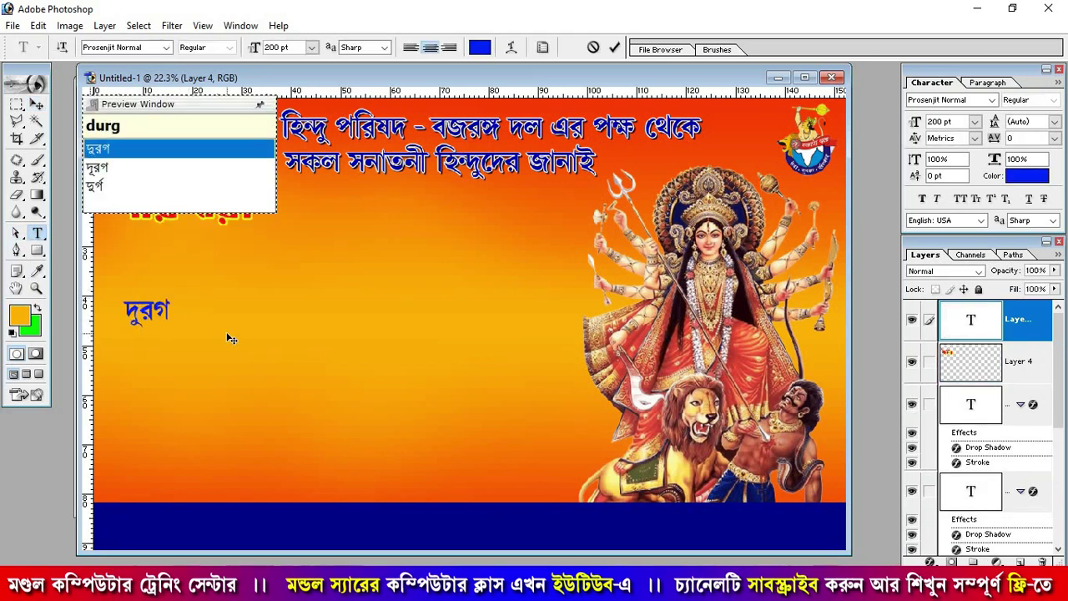
text(ap)
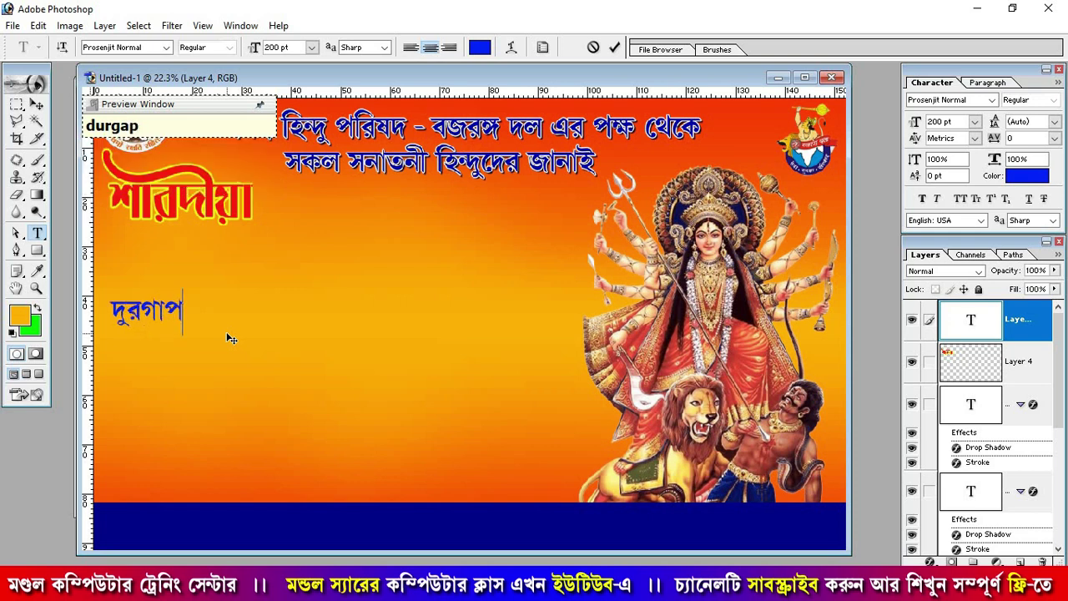
text(Ujf)
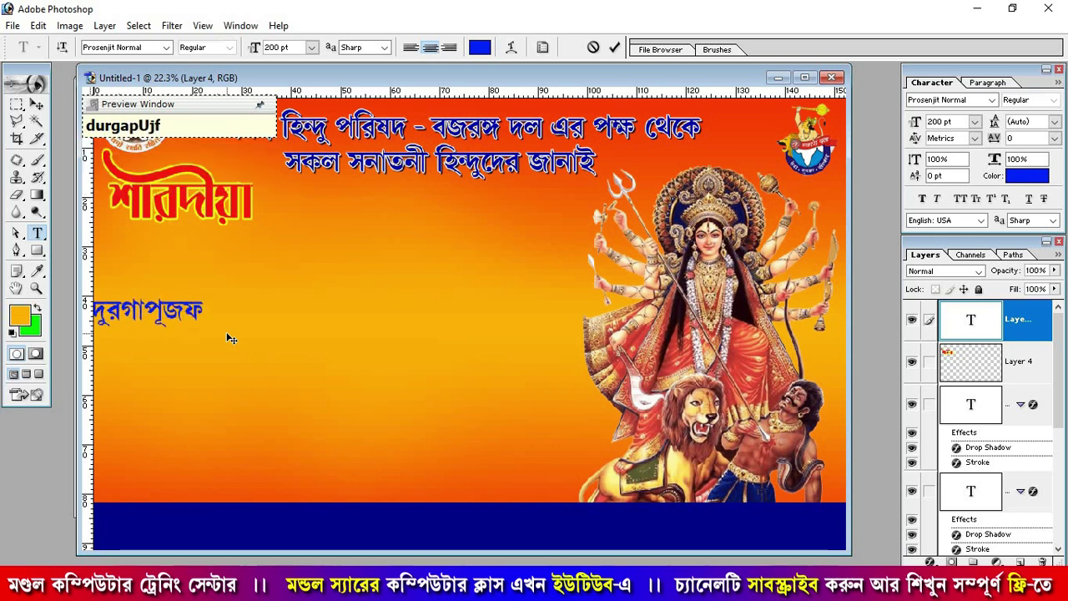
key(BackSpace)
text(a)
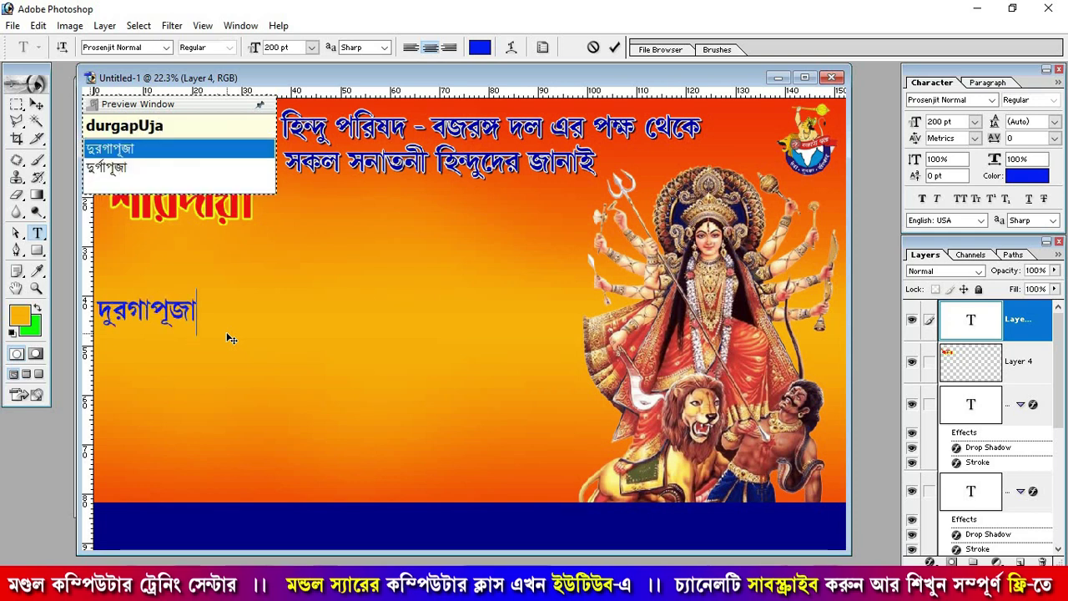
key(Down)
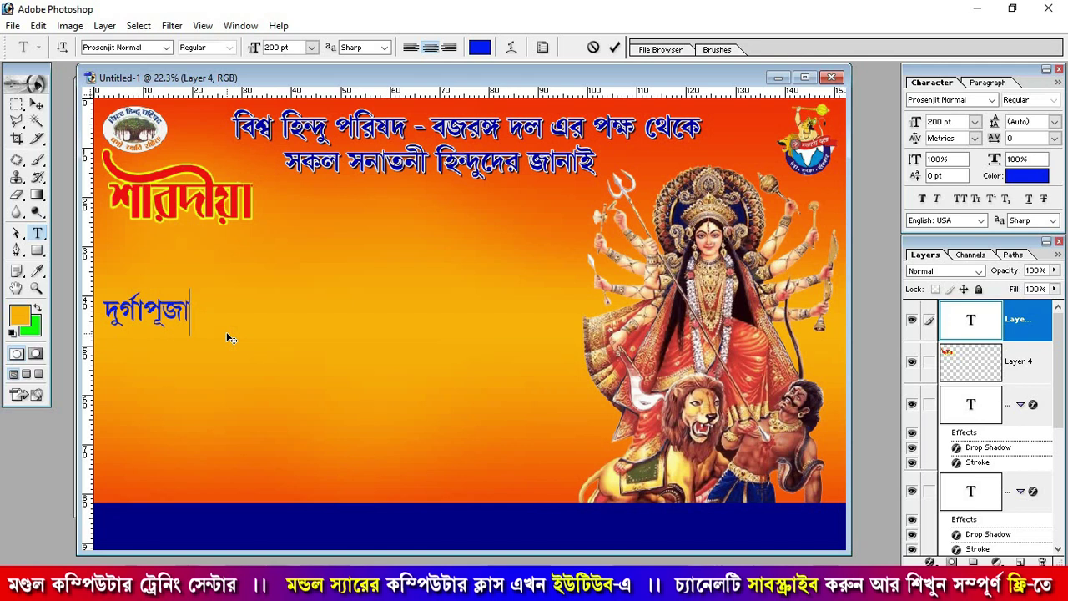
drag(232, 338, 346, 316)
drag(202, 309, 209, 285)
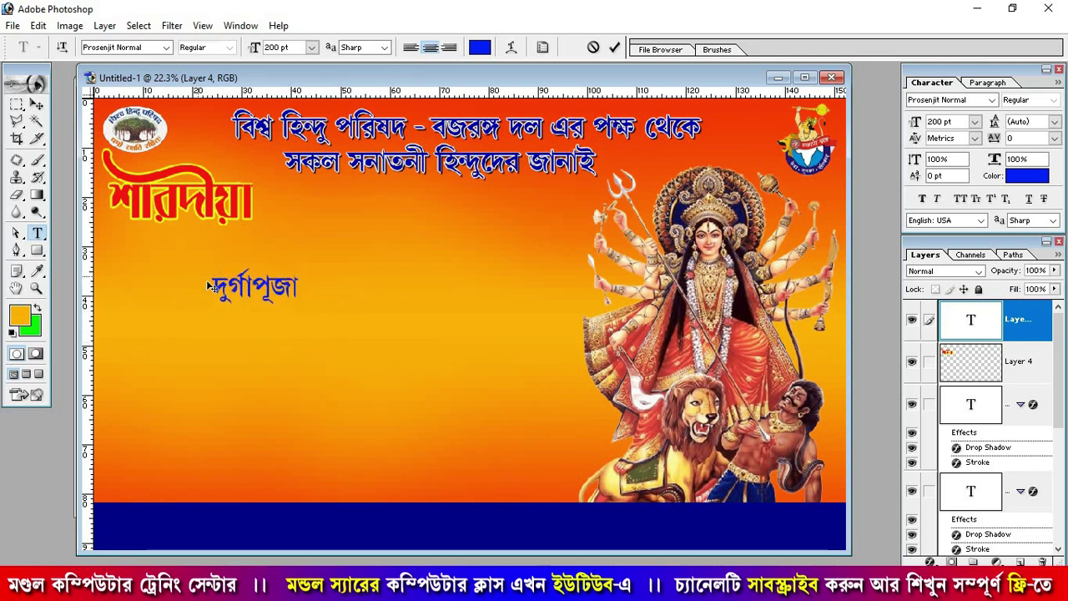
Scale the দুর্গাপূজা text up to about 350%.
key(ctrl+a)
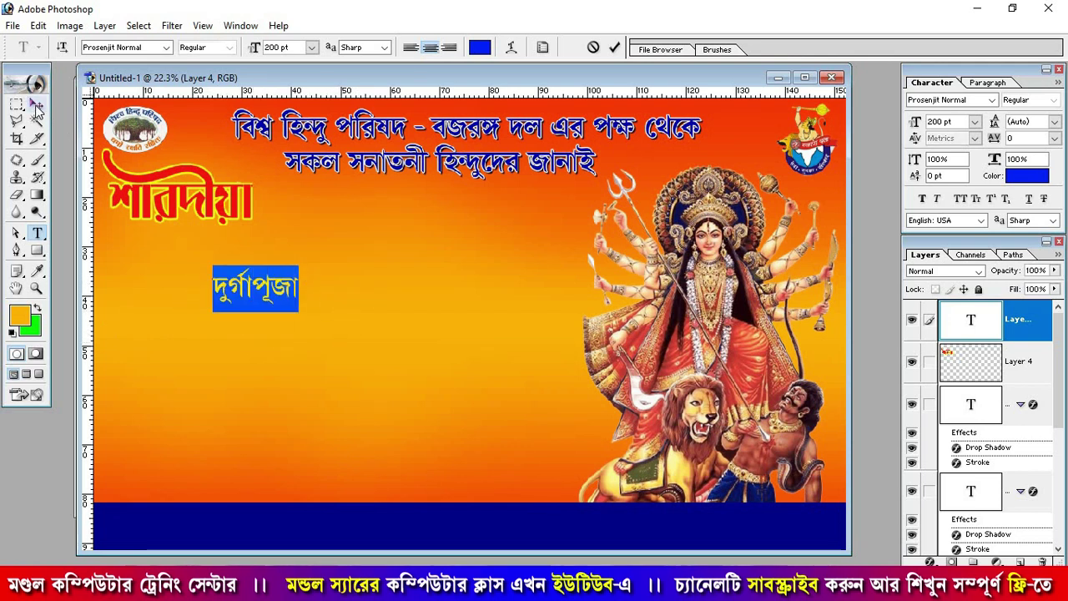
click(37, 104)
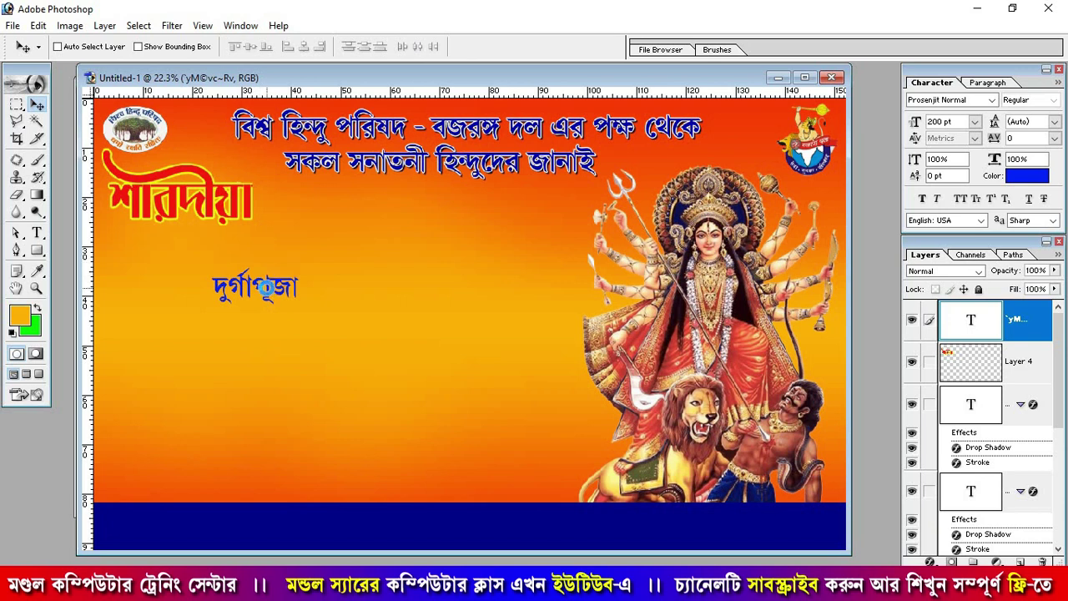
key(ctrl+t)
mouse_move(302, 294)
mouse_down()
mouse_move(527, 360)
mouse_move(451, 298)
mouse_up()
key(Return)
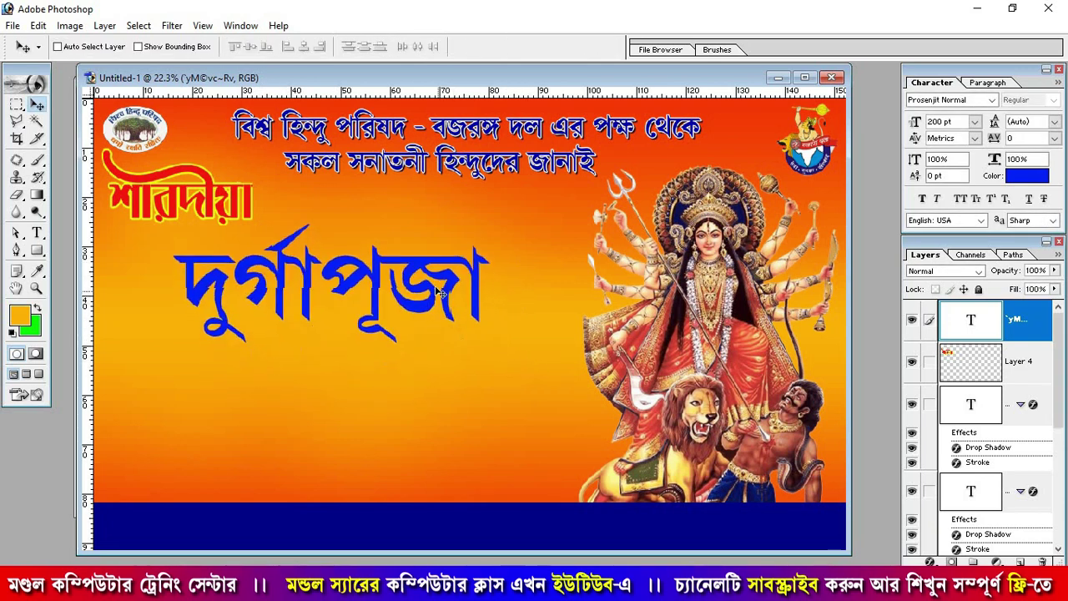
Set all the দুর্গাপূজা text to the Li Lipi Prothoma ANSI V1 font, bold variant.
key(t)
click(168, 260)
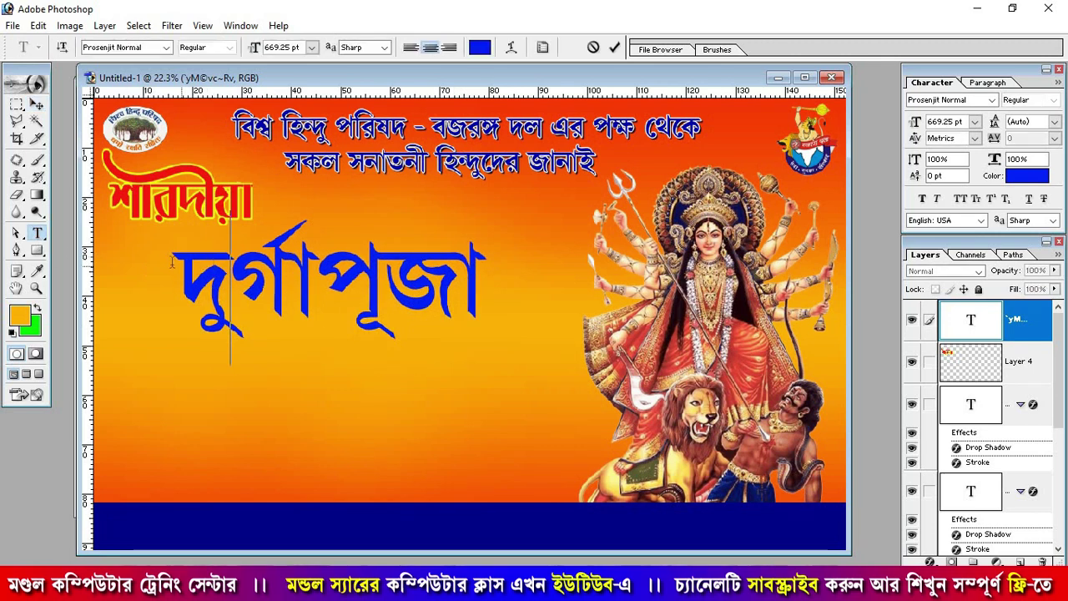
drag(174, 283, 509, 289)
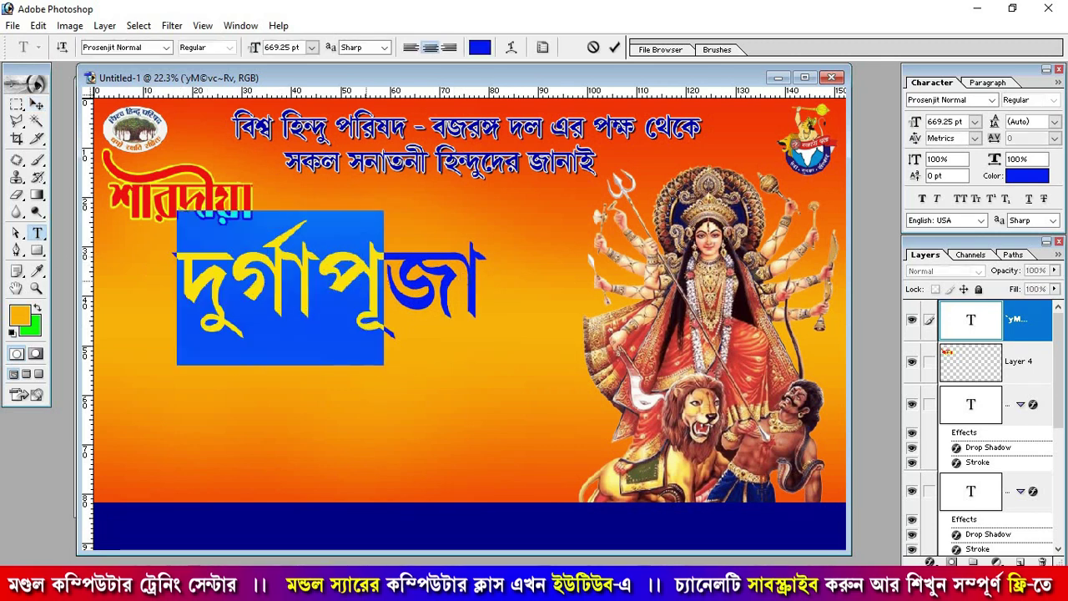
click(138, 51)
click(171, 50)
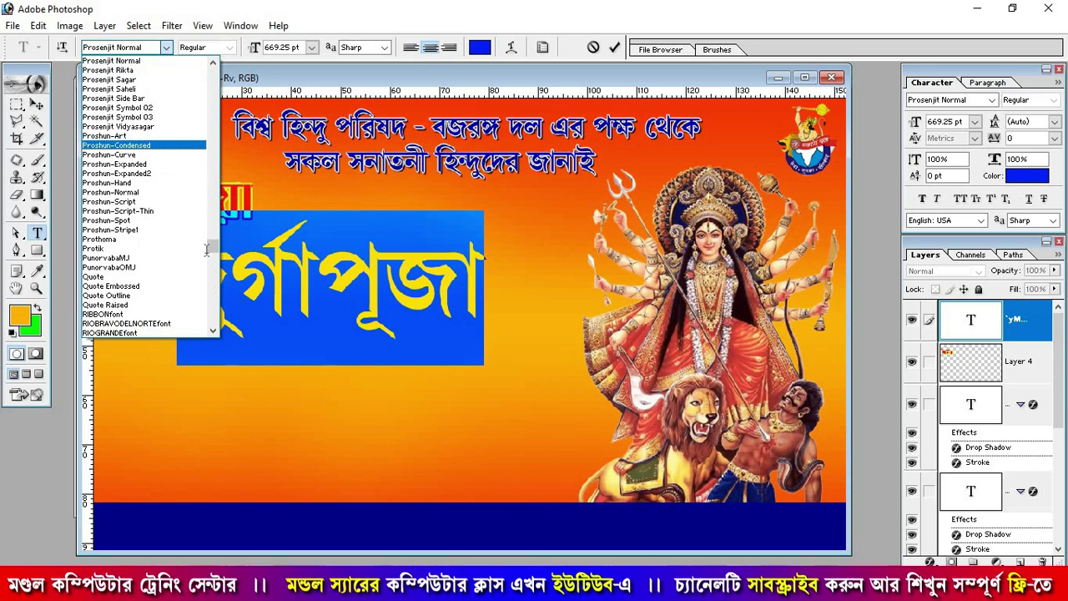
drag(214, 239, 213, 173)
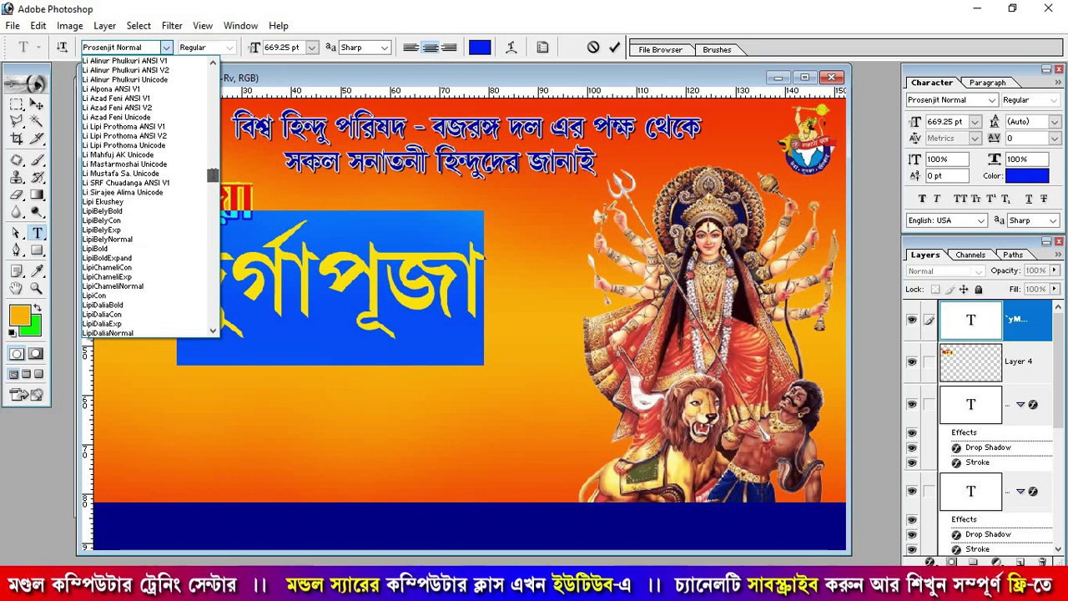
click(143, 127)
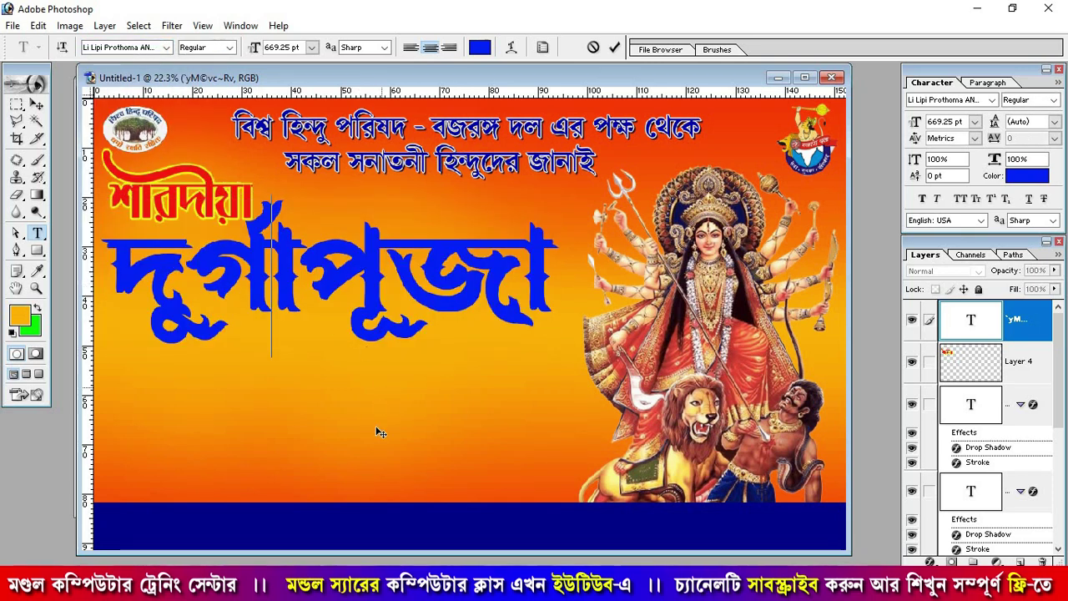
key(Down)
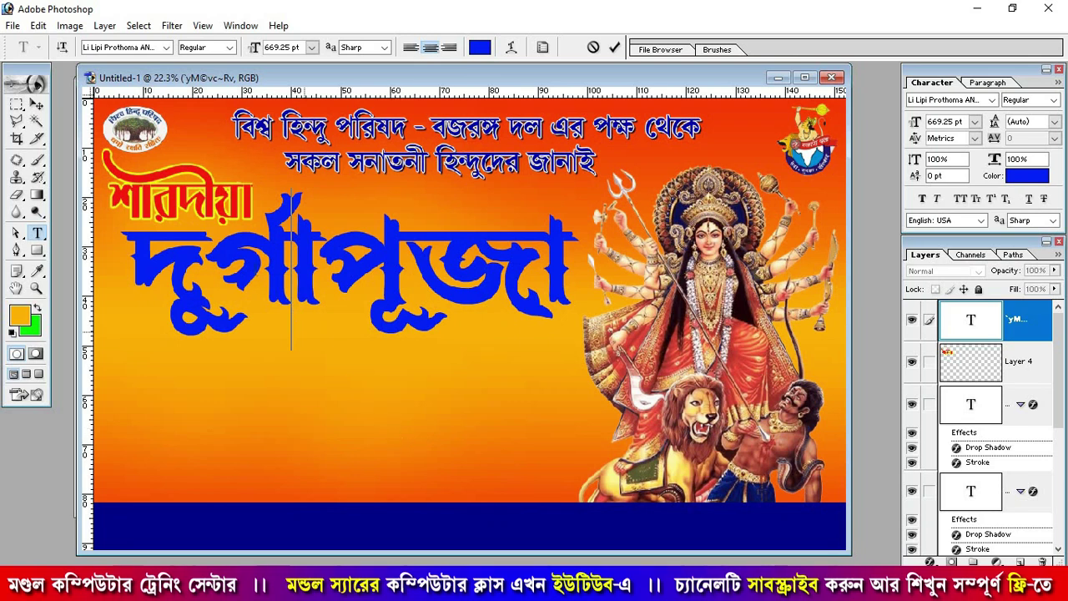
Shift the শারদীয়া artwork slightly up-left and the top-left logo slightly right and down.
click(36, 105)
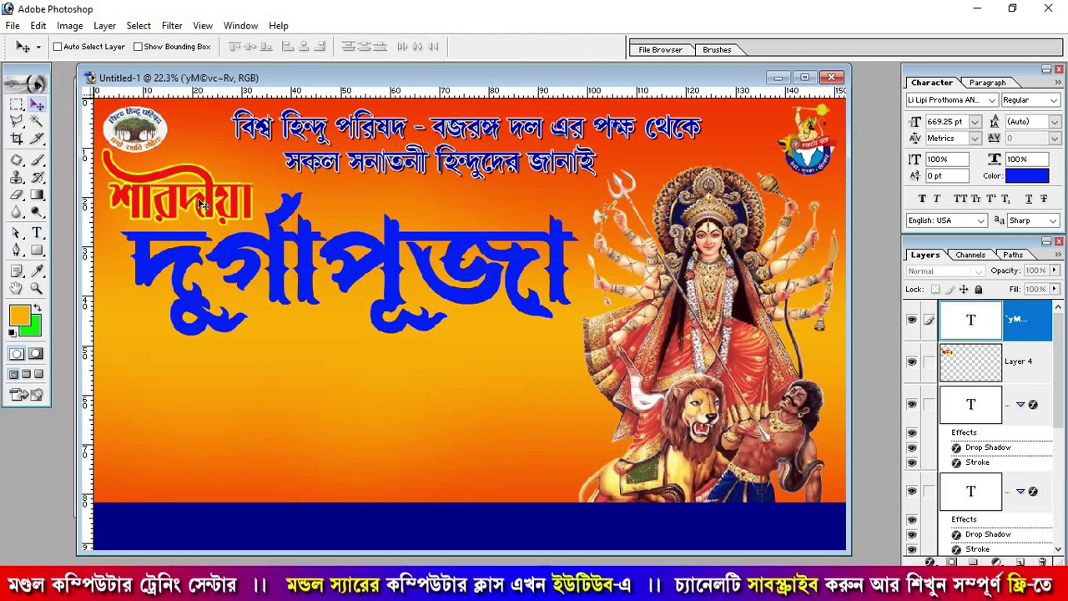
click(1012, 367)
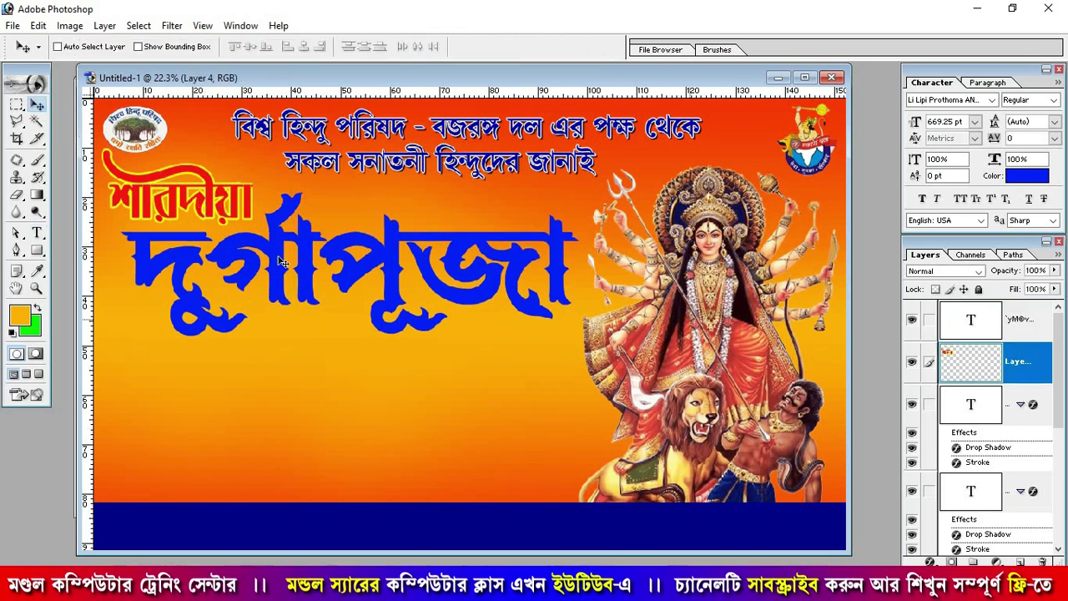
drag(220, 213, 211, 200)
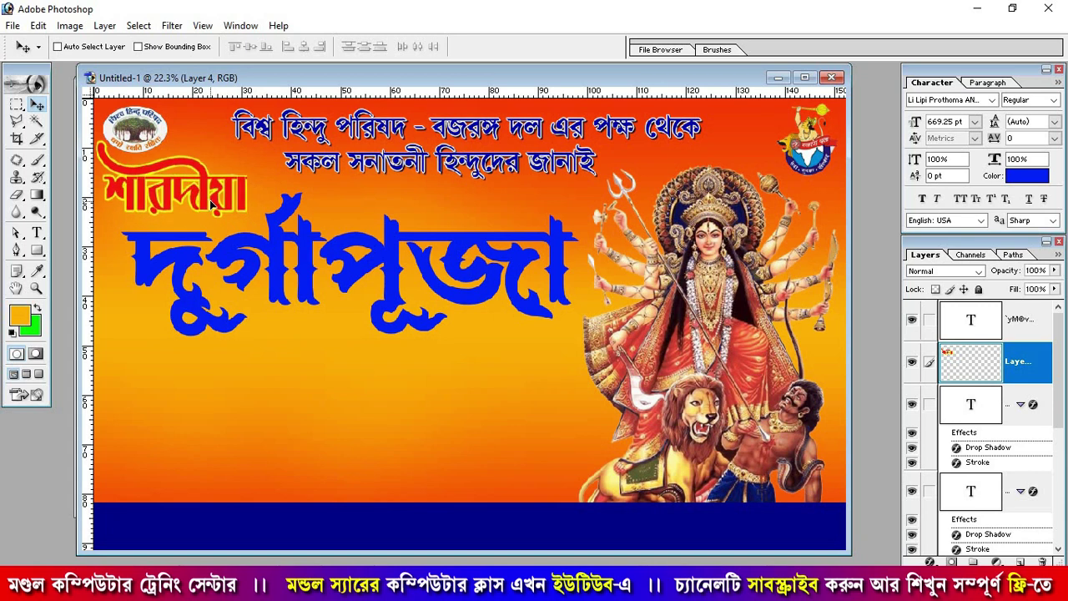
right_click(146, 135)
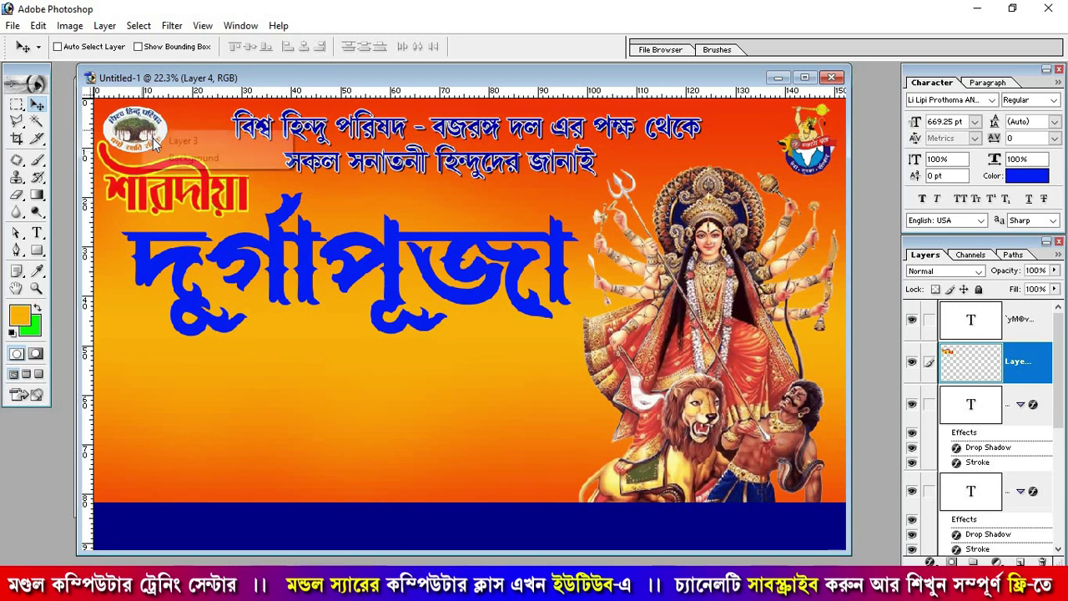
click(154, 143)
drag(155, 143, 173, 155)
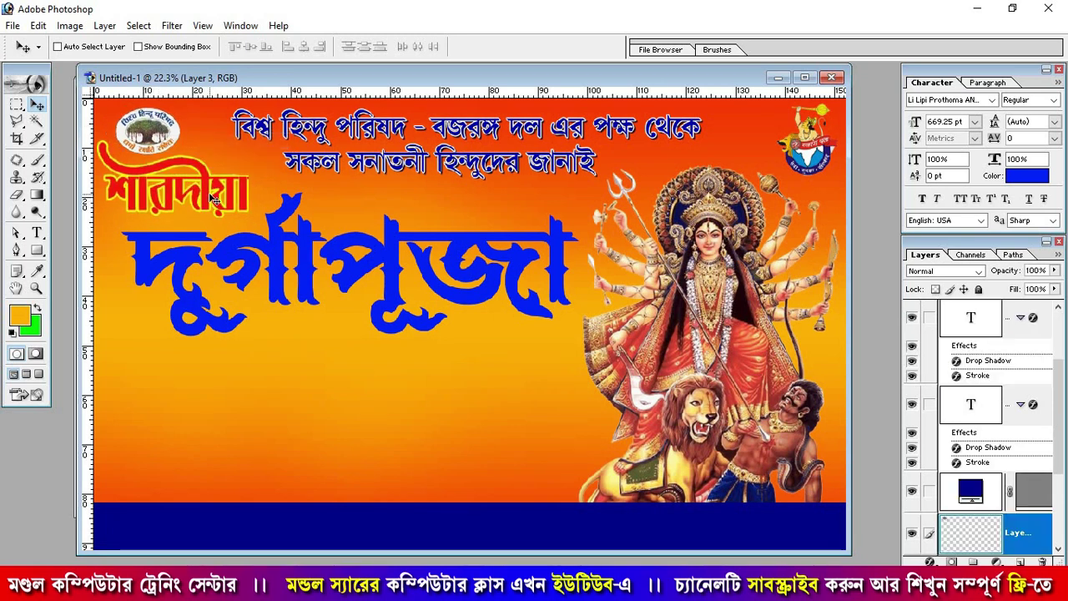
Nudge the red শারদীয়া word slightly to the right.
right_click(219, 198)
click(258, 204)
right_click(219, 198)
right_click(222, 192)
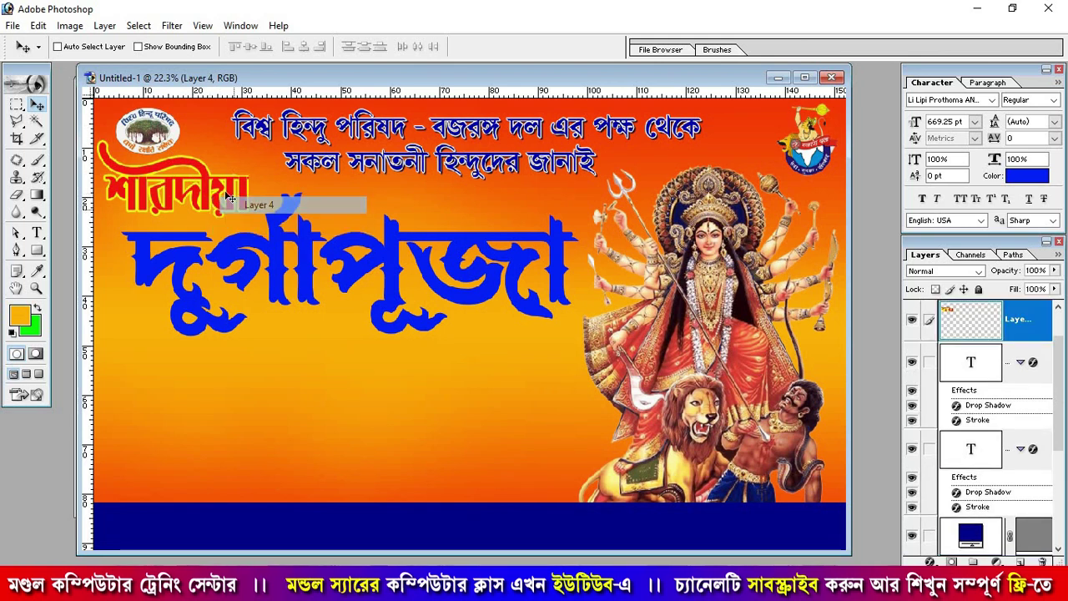
right_click(224, 190)
click(224, 190)
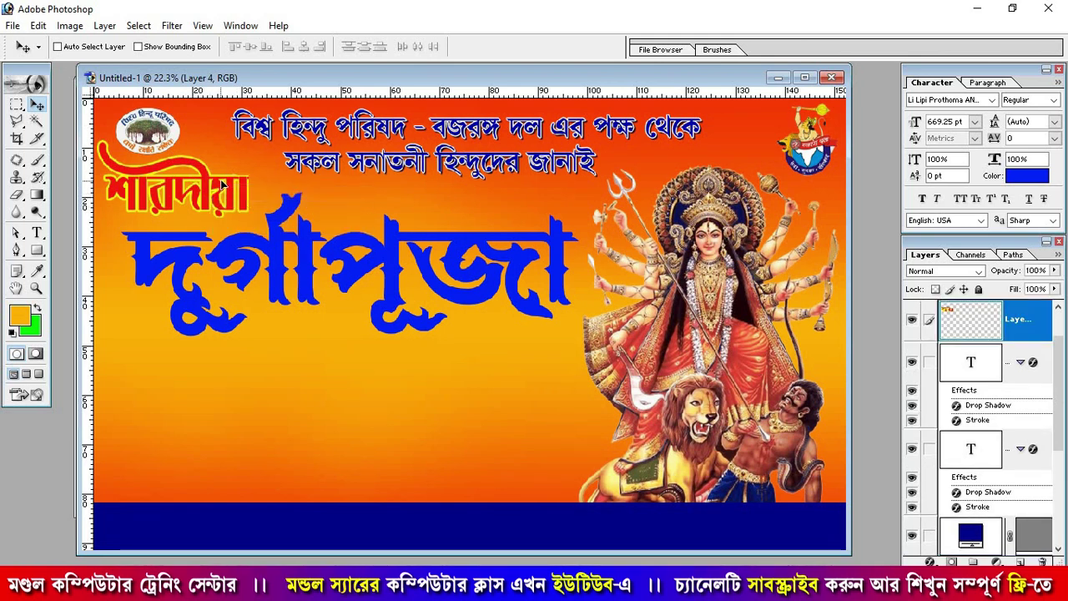
drag(223, 191, 227, 184)
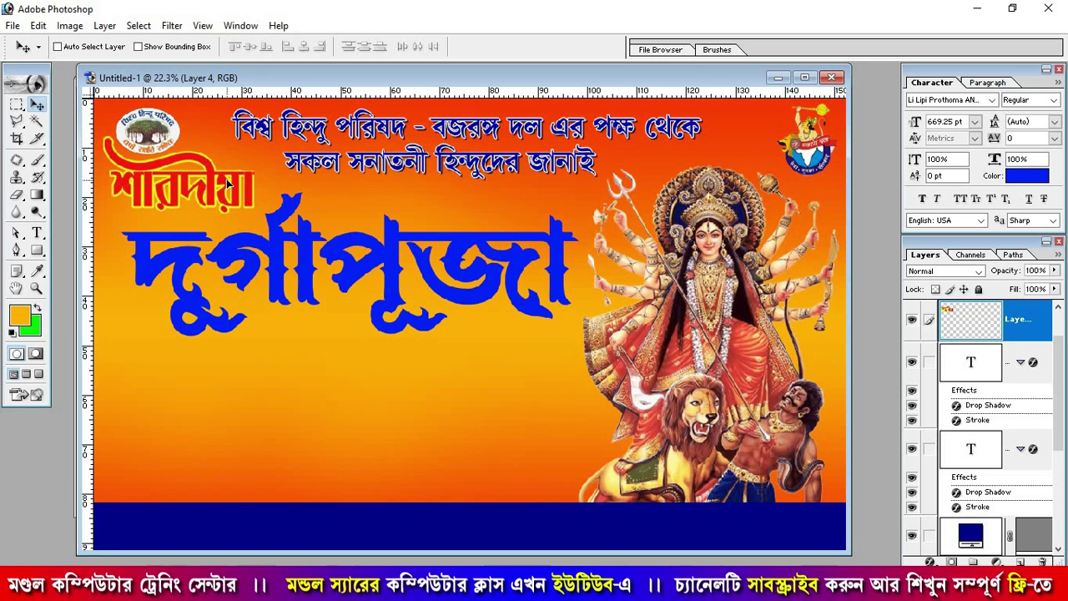
Nudge the big blue title slightly up and right.
right_click(271, 253)
click(300, 258)
drag(275, 255, 277, 251)
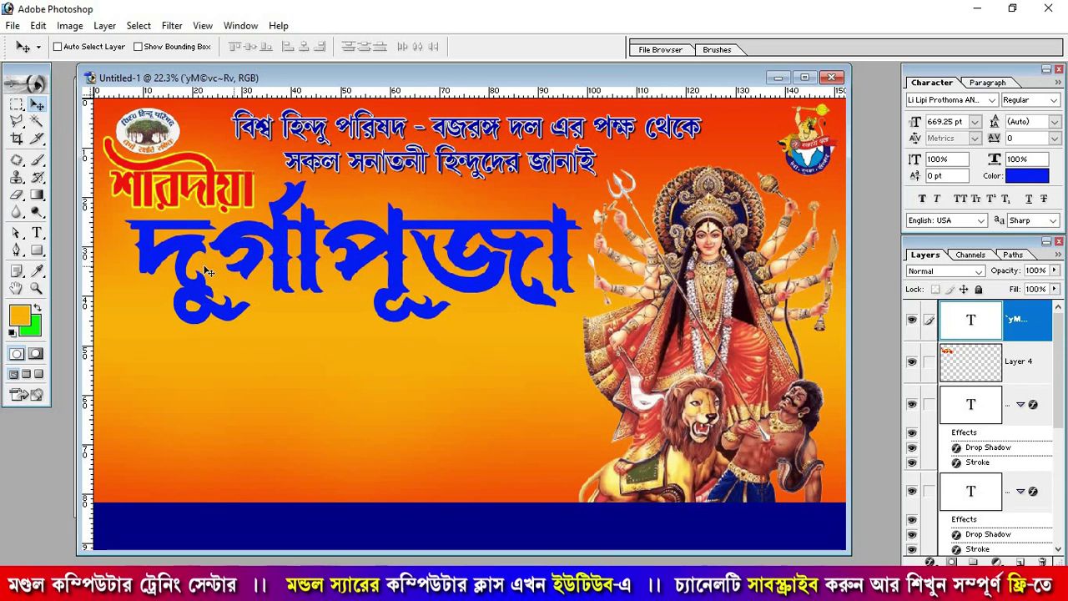
click(1009, 382)
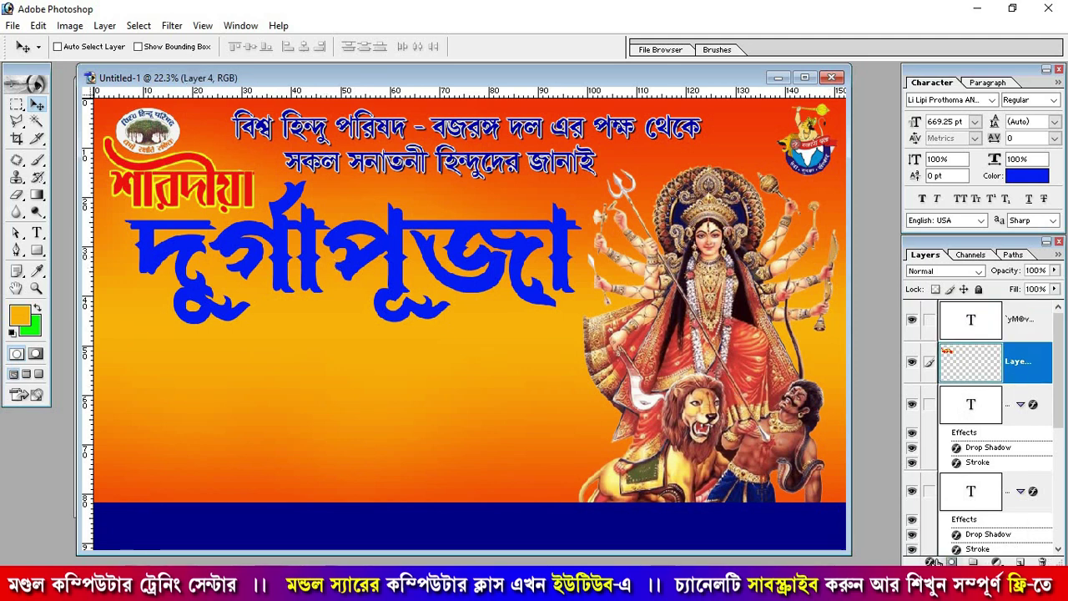
click(932, 559)
Give the শারদীয়া Layer 4 a drop shadow at 100% opacity with spread 4.
click(988, 393)
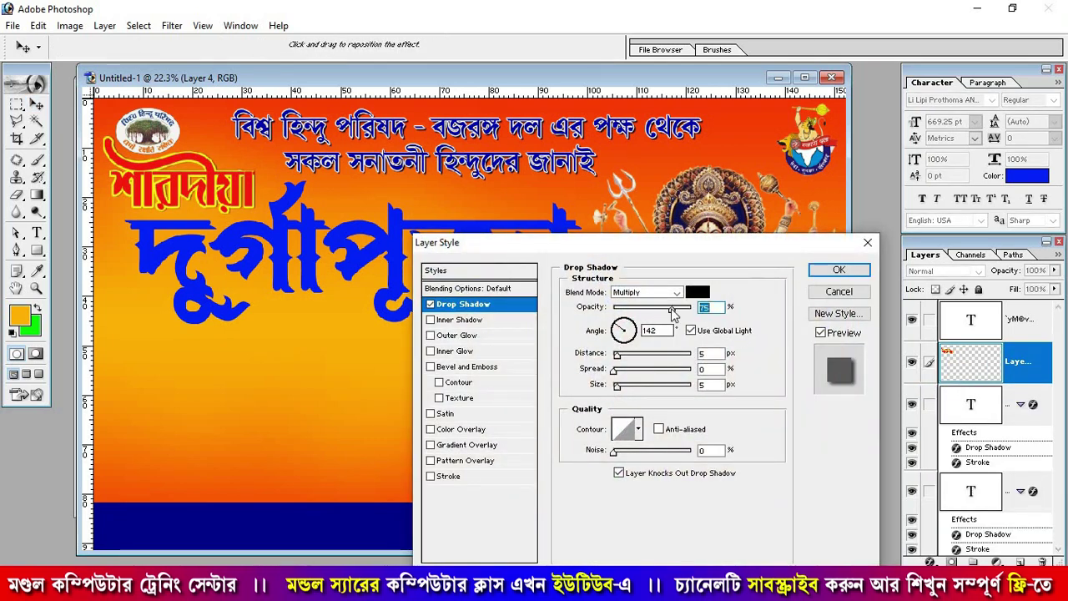
click(689, 308)
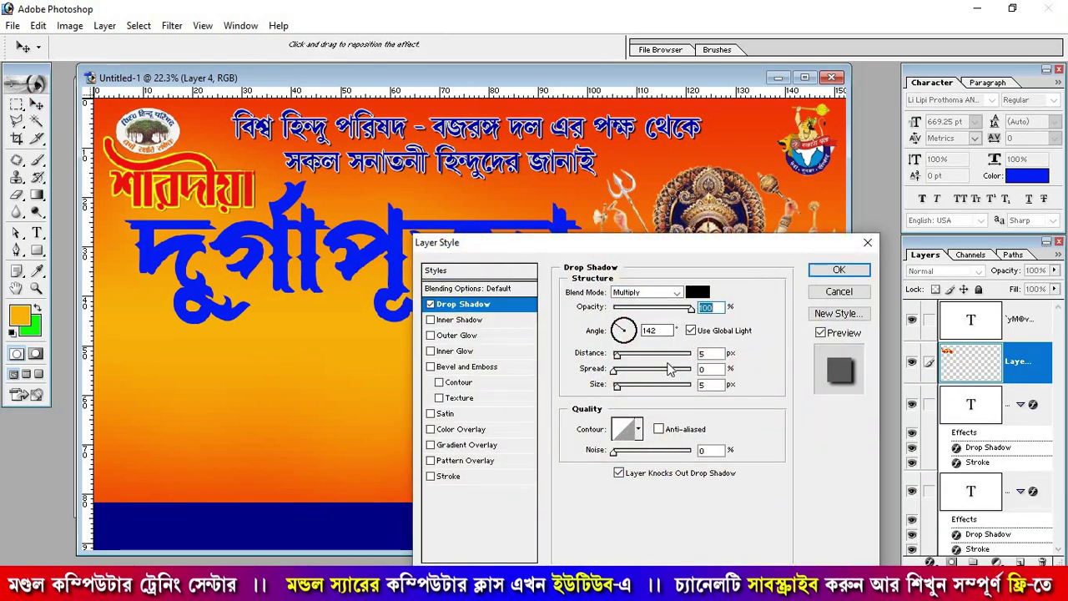
click(616, 370)
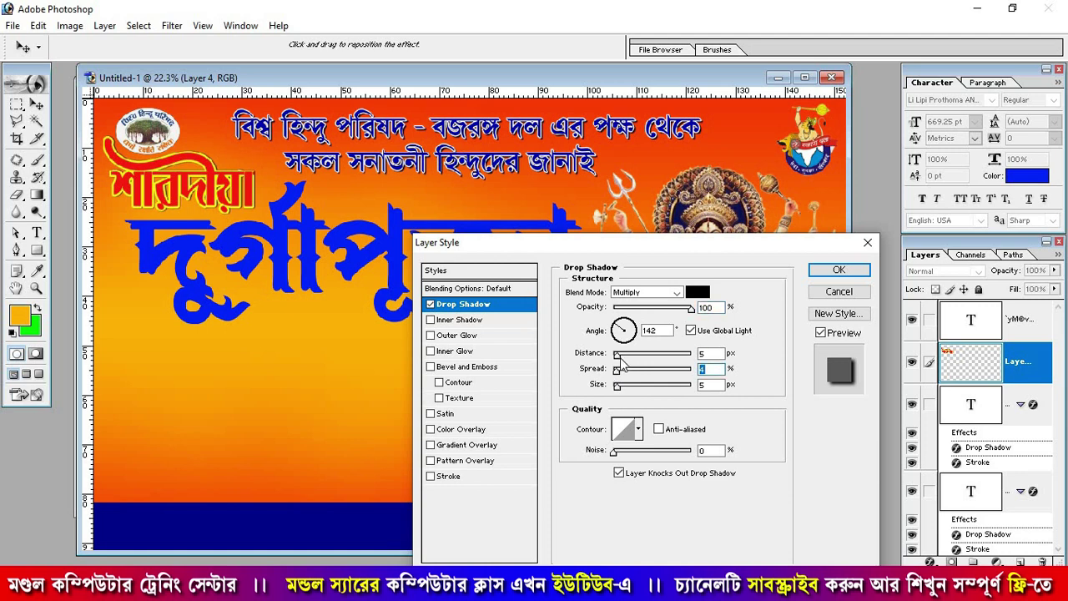
click(618, 354)
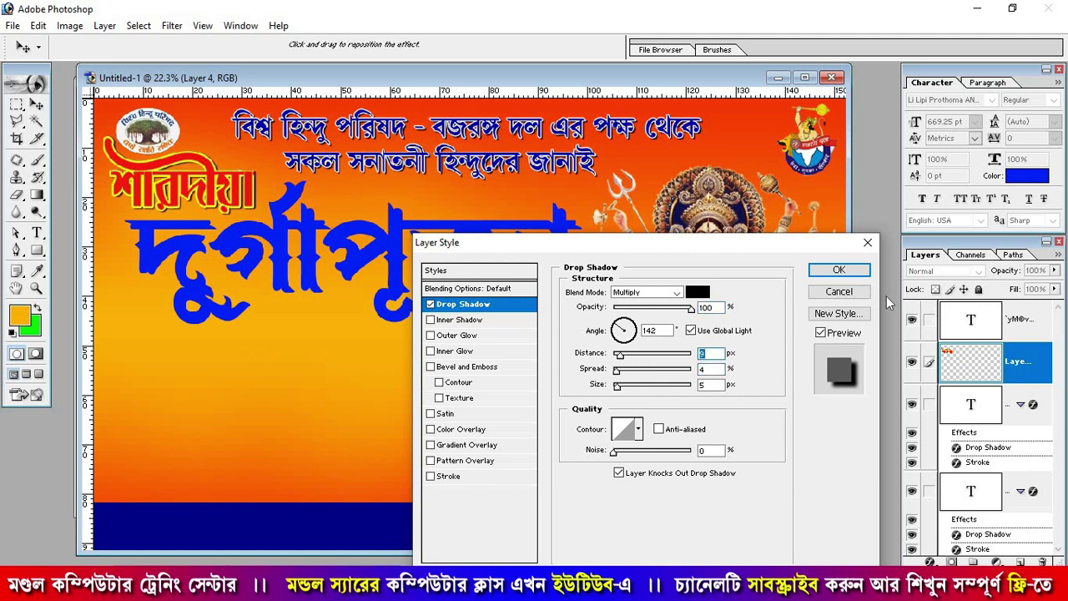
click(838, 269)
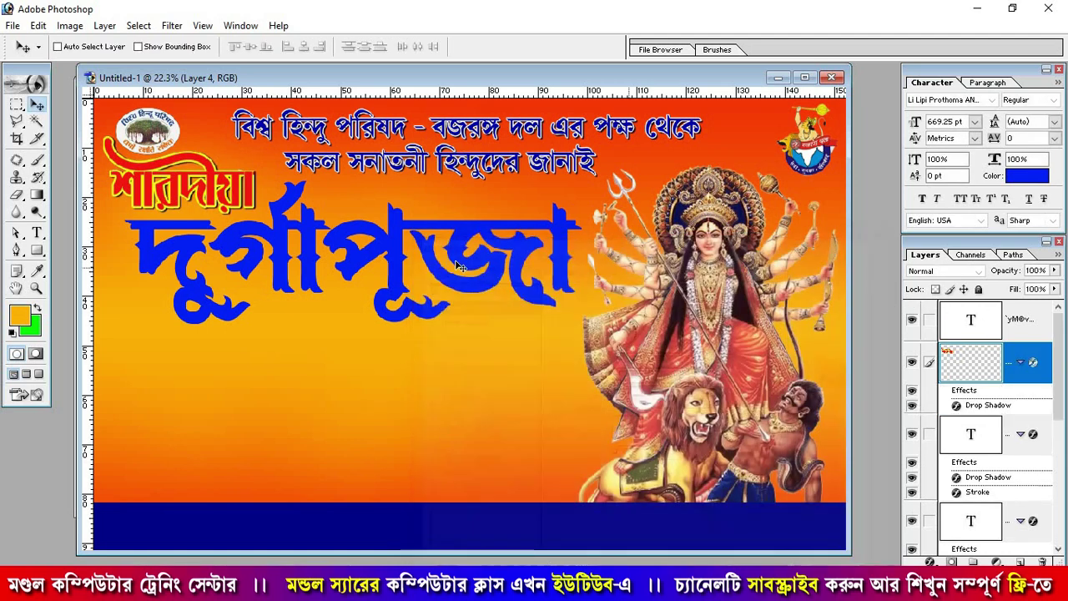
Add a white 15 px Stroke effect to the blue দুর্গাপূজা text layer.
right_click(249, 241)
click(261, 244)
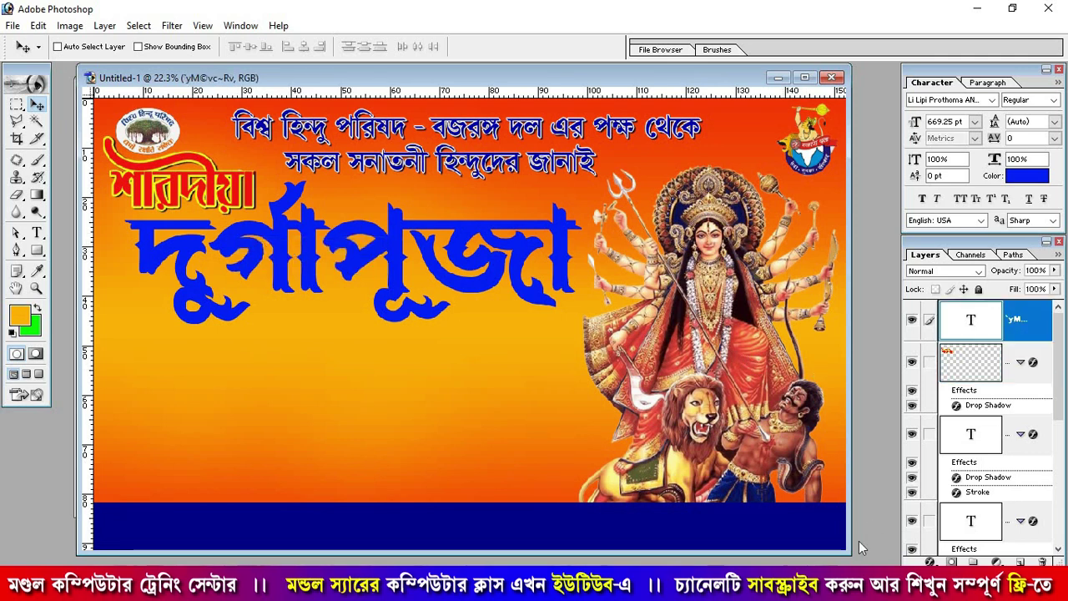
click(929, 561)
click(869, 453)
click(601, 382)
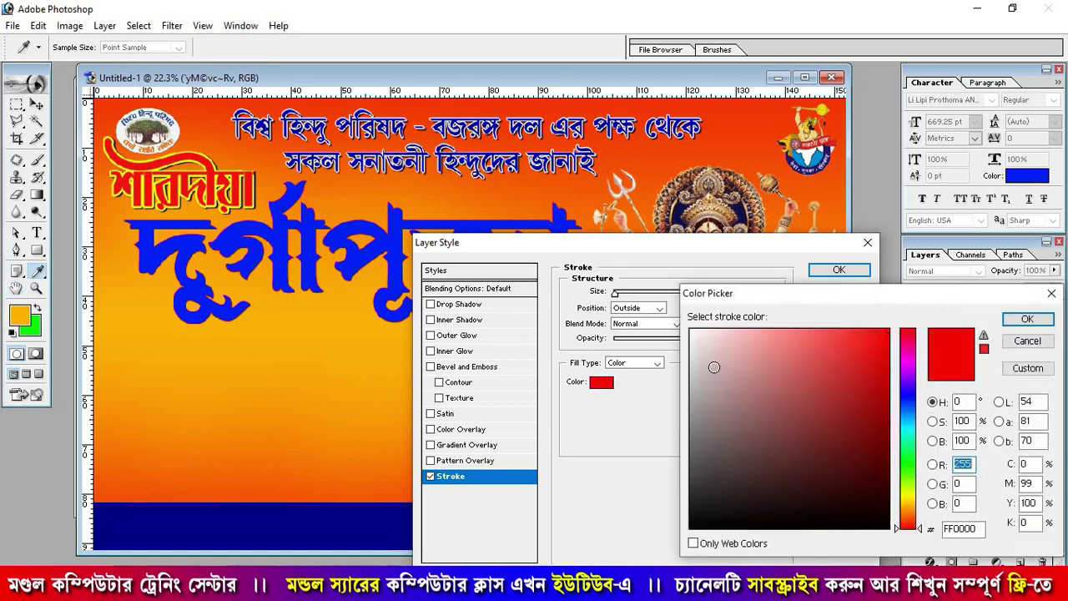
drag(713, 349, 691, 331)
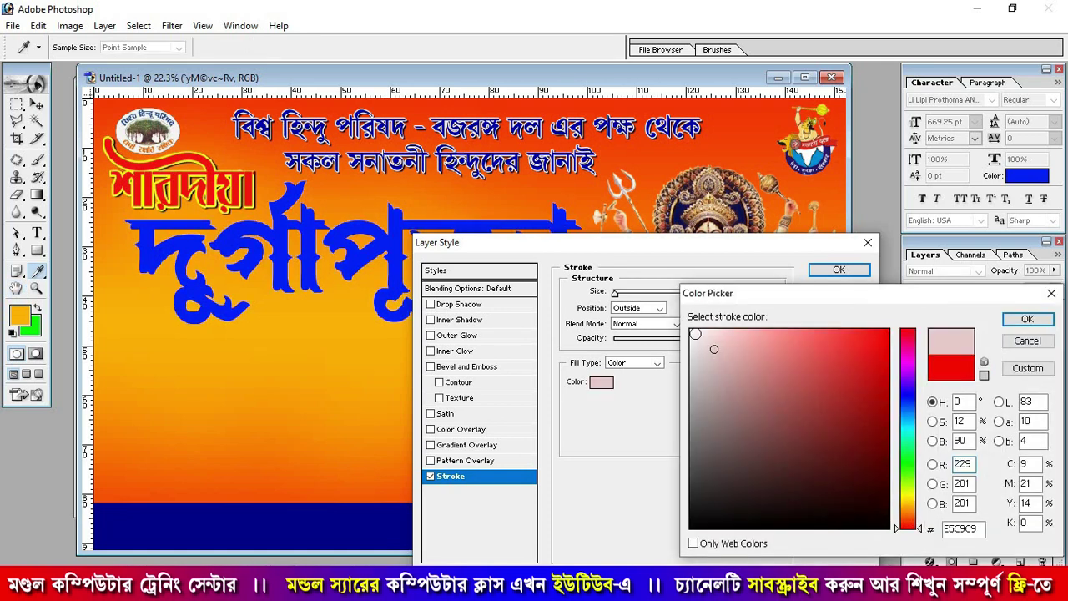
click(1026, 320)
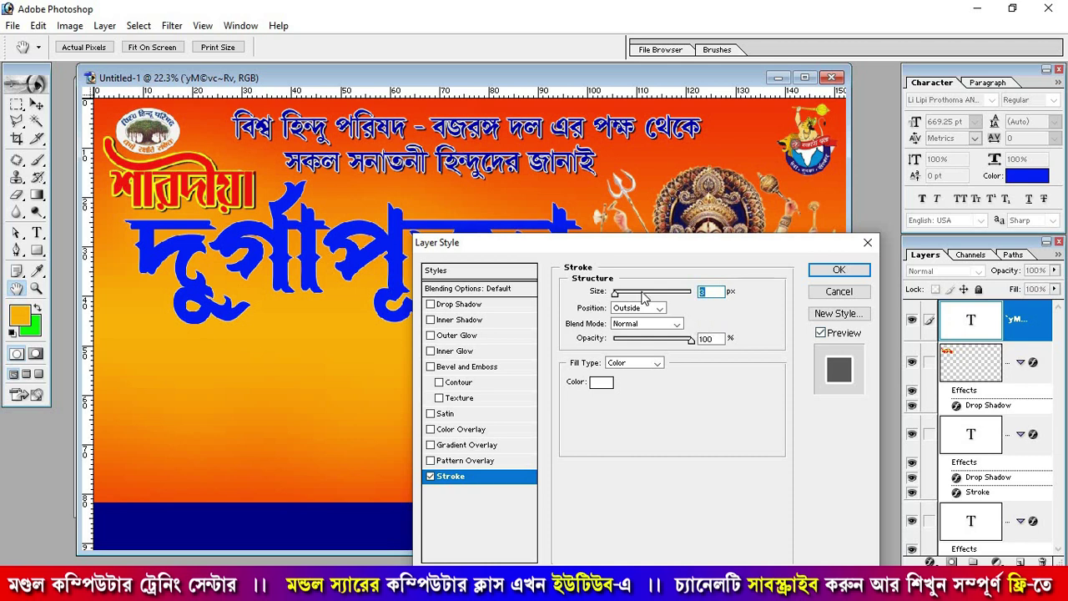
drag(615, 294, 624, 298)
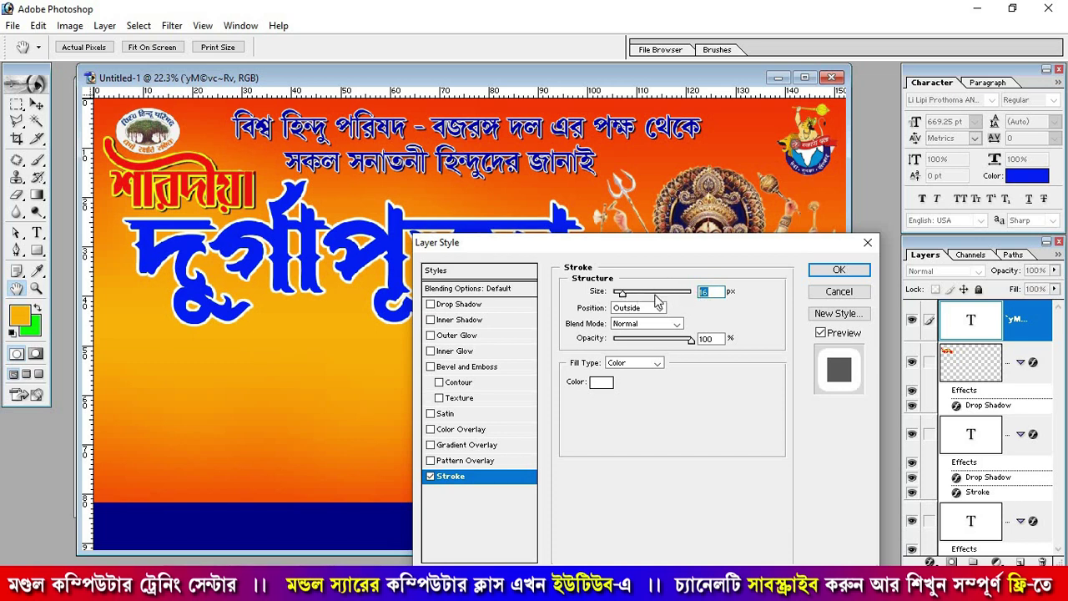
text(15)
click(838, 269)
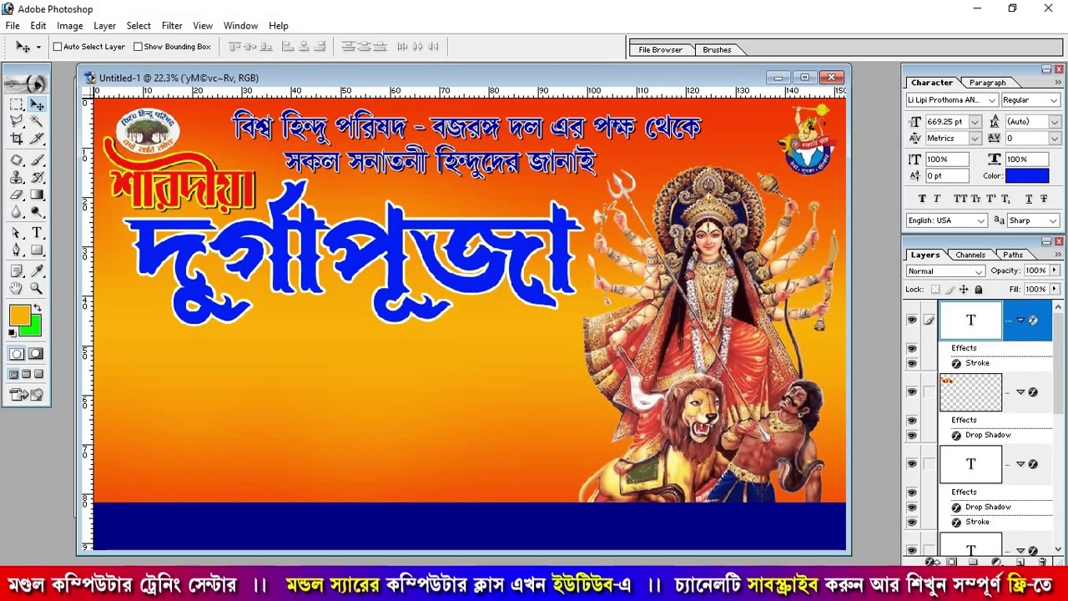
Give the দুর্গাপূজা title a dark green drop shadow with 100% opacity and 100% spread.
click(951, 562)
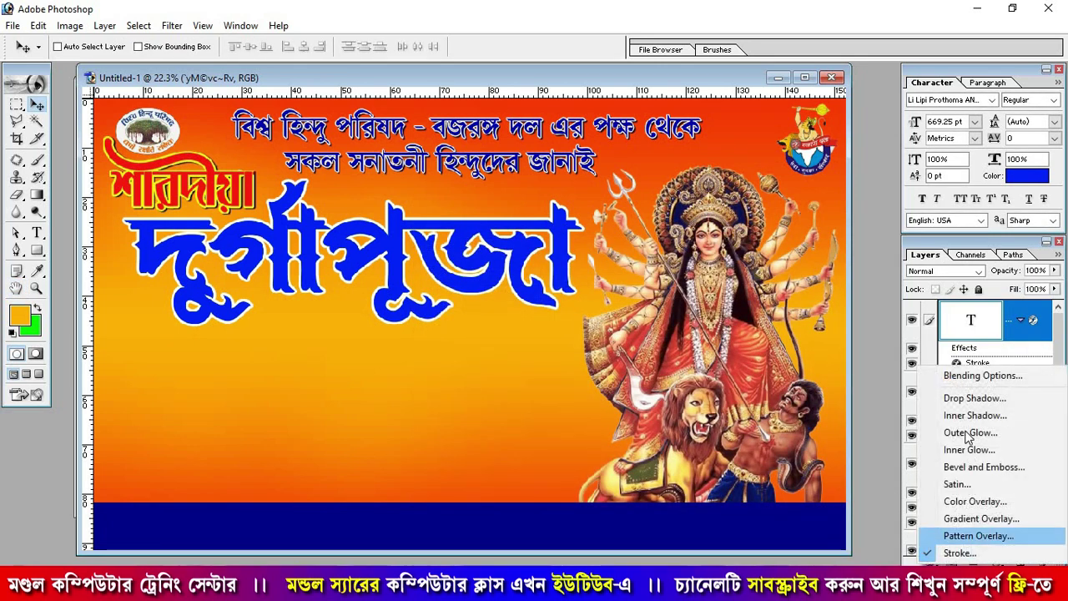
click(975, 398)
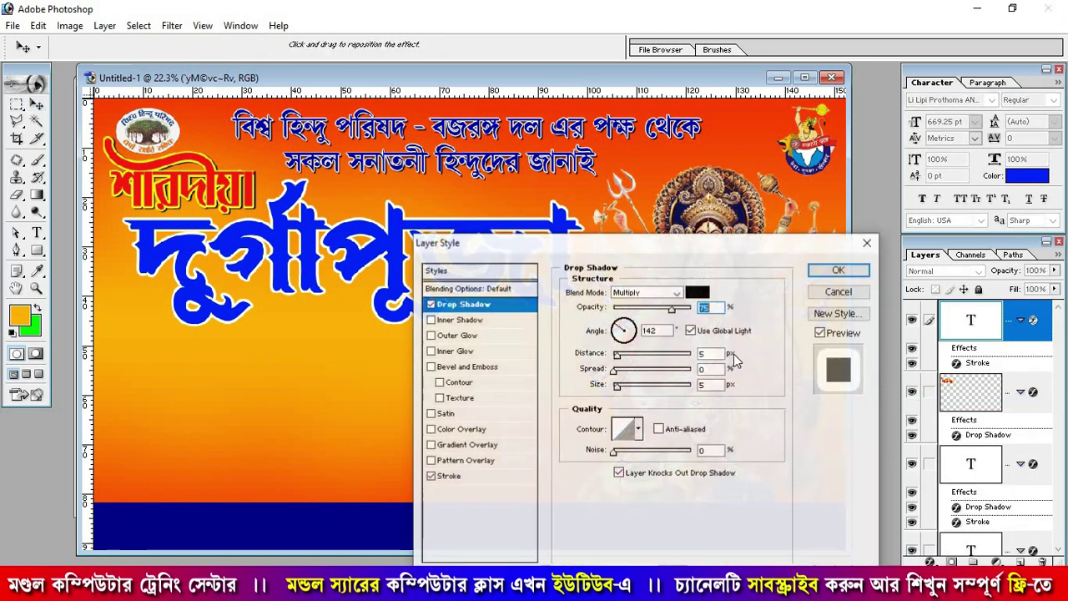
drag(671, 309, 703, 325)
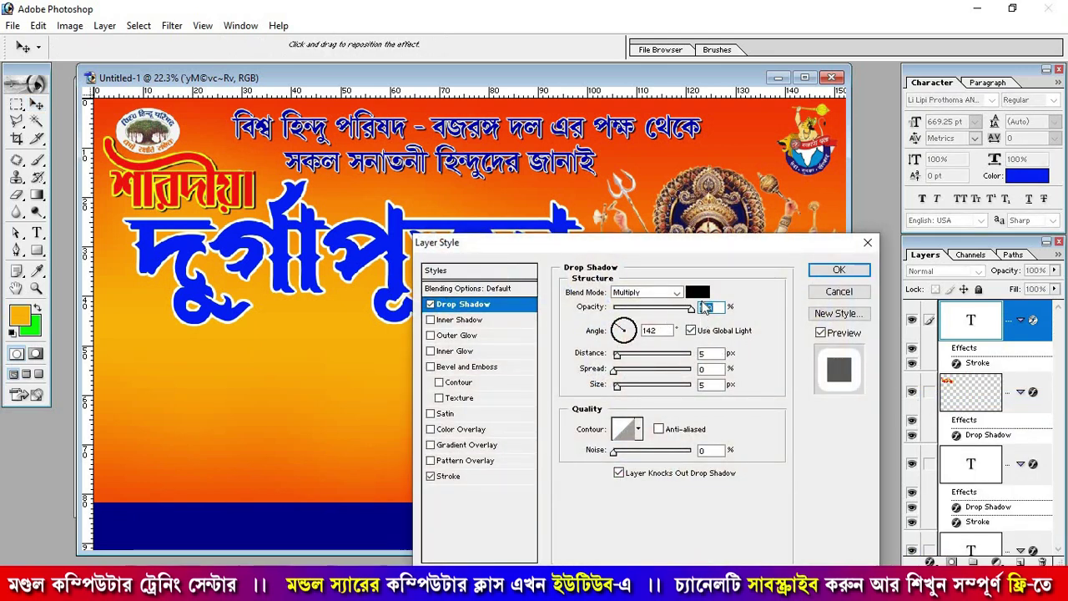
click(697, 291)
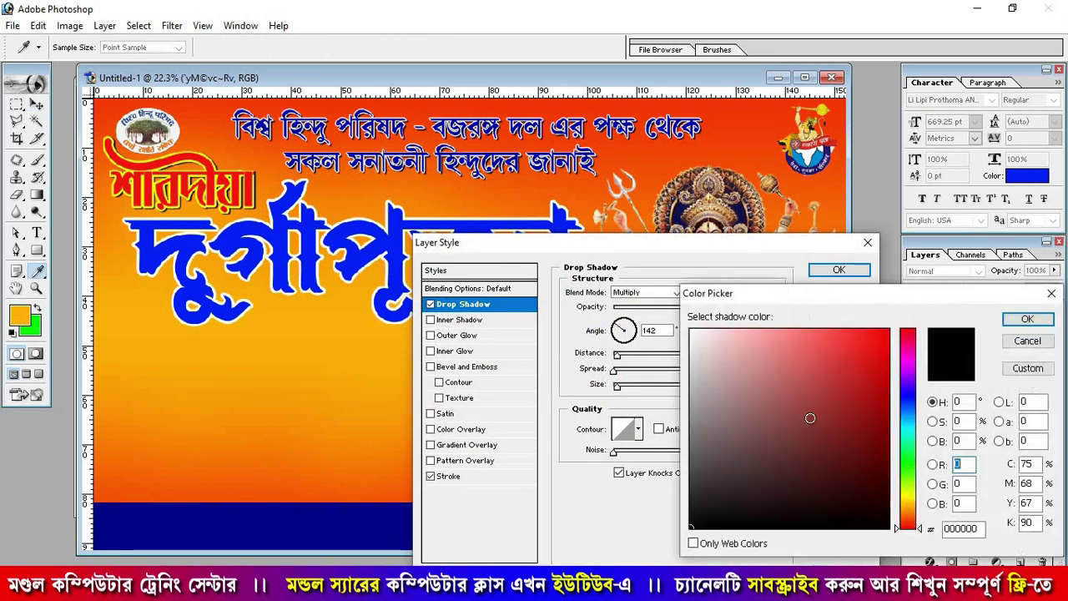
click(911, 464)
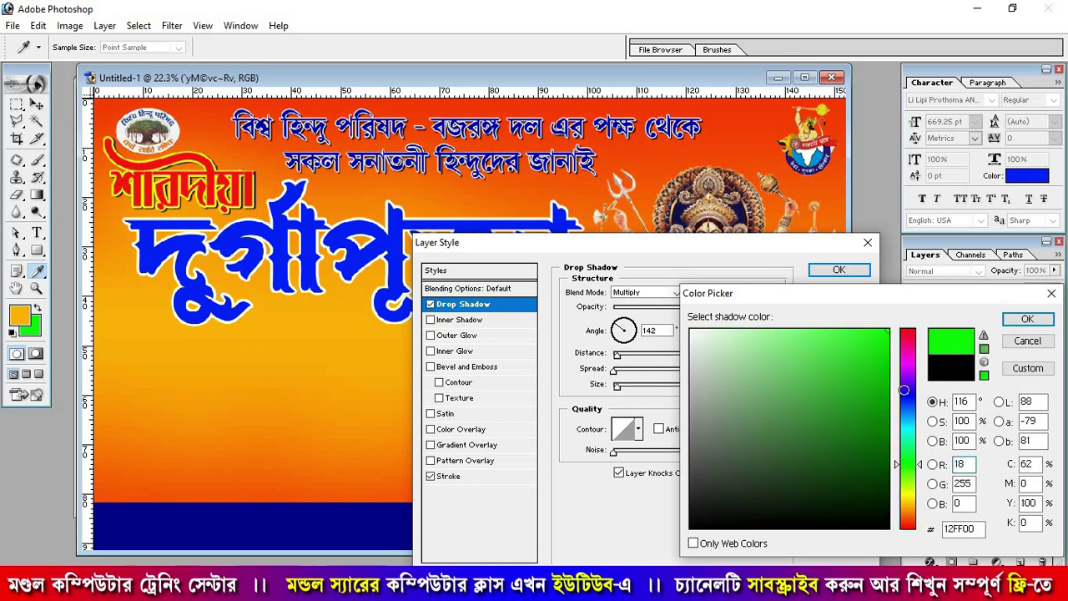
drag(904, 389, 914, 397)
click(1023, 320)
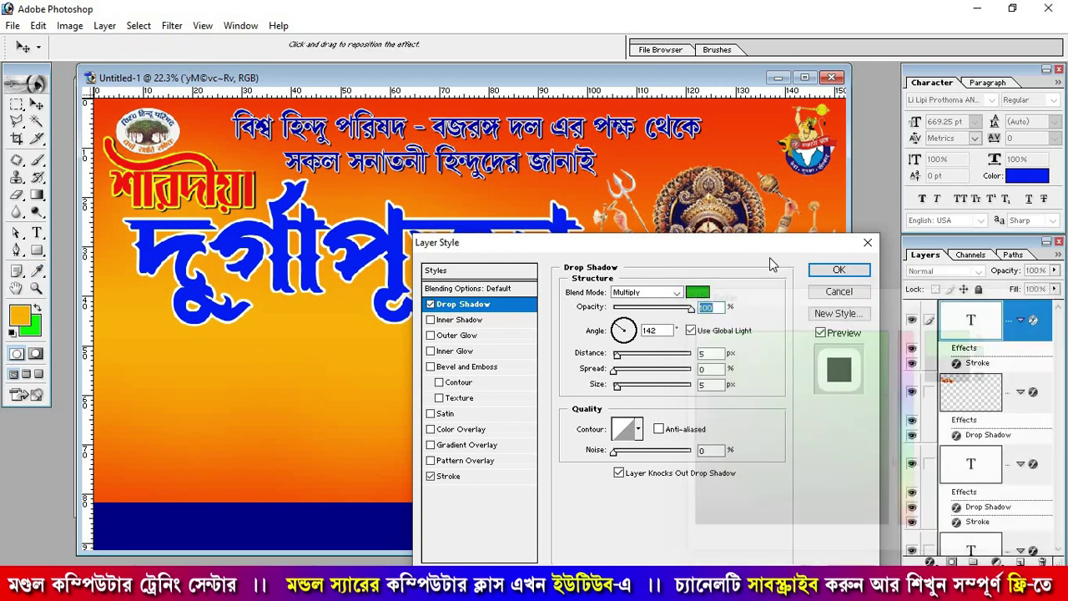
drag(735, 241, 854, 124)
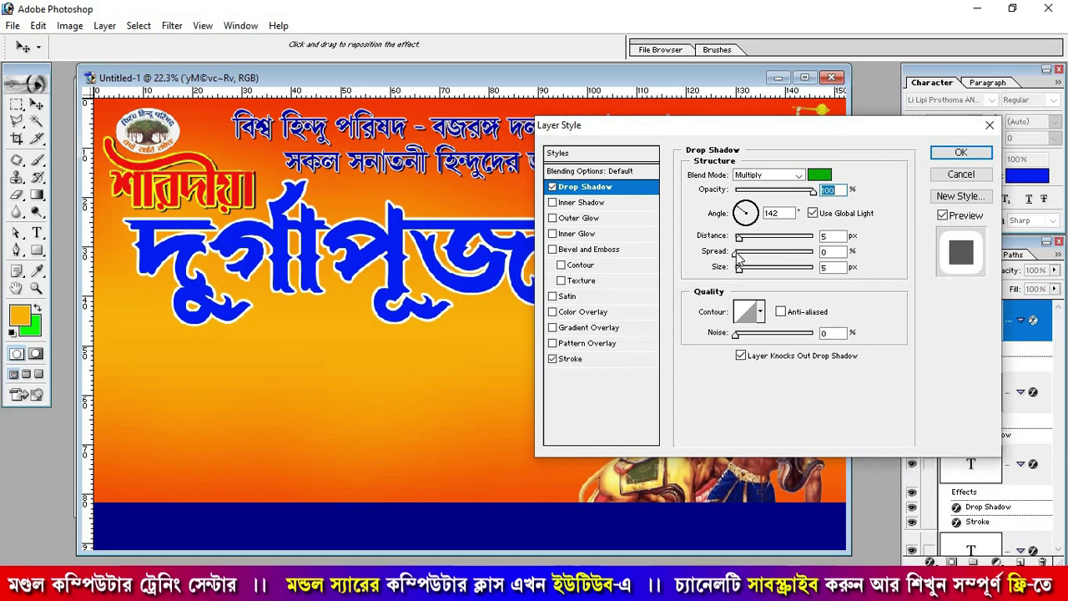
mouse_move(737, 252)
mouse_down()
mouse_move(791, 252)
mouse_move(748, 268)
mouse_move(757, 241)
mouse_up()
text(100)
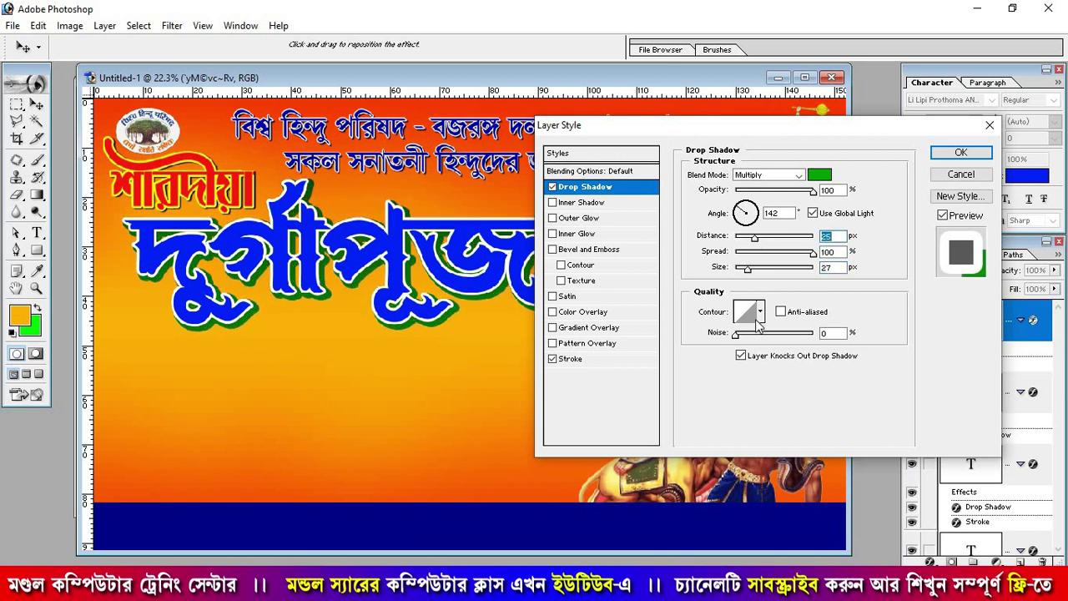
click(959, 153)
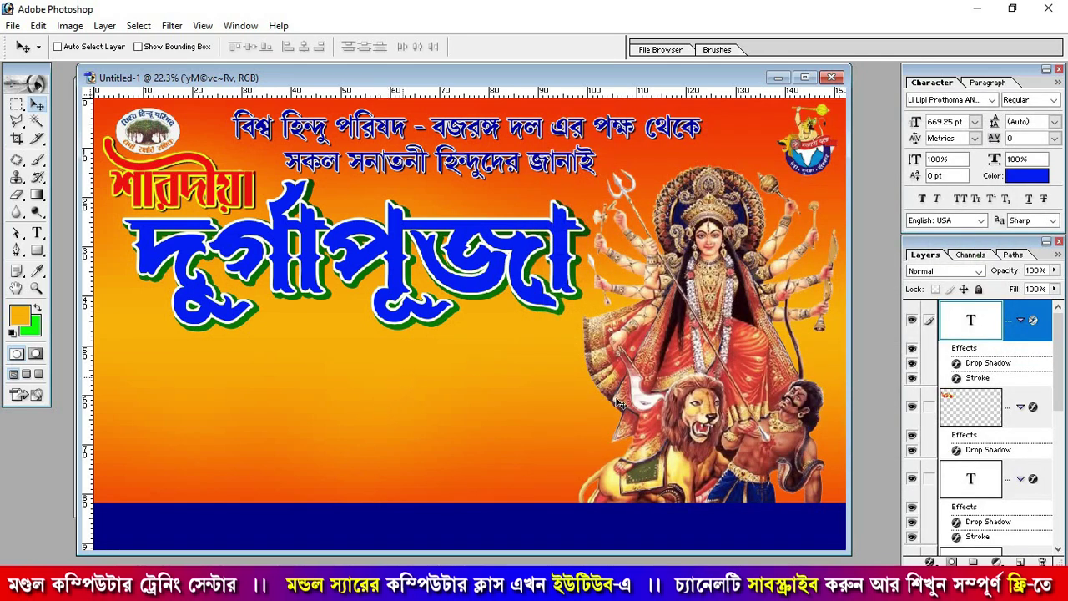
Add a Gradient Overlay to the title with a blue left stop and dark red right stop.
click(932, 561)
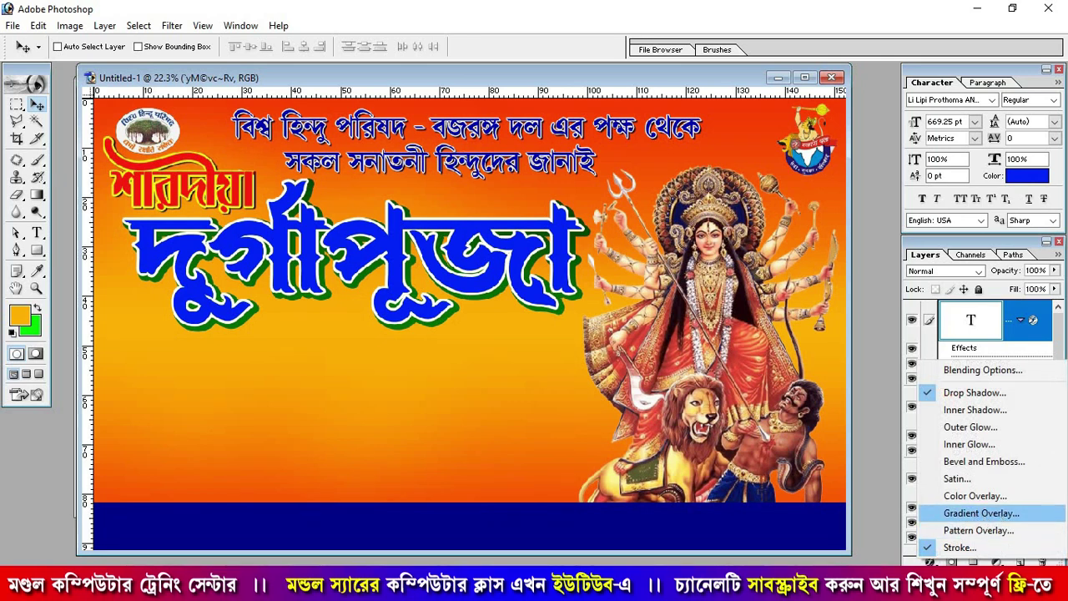
click(984, 516)
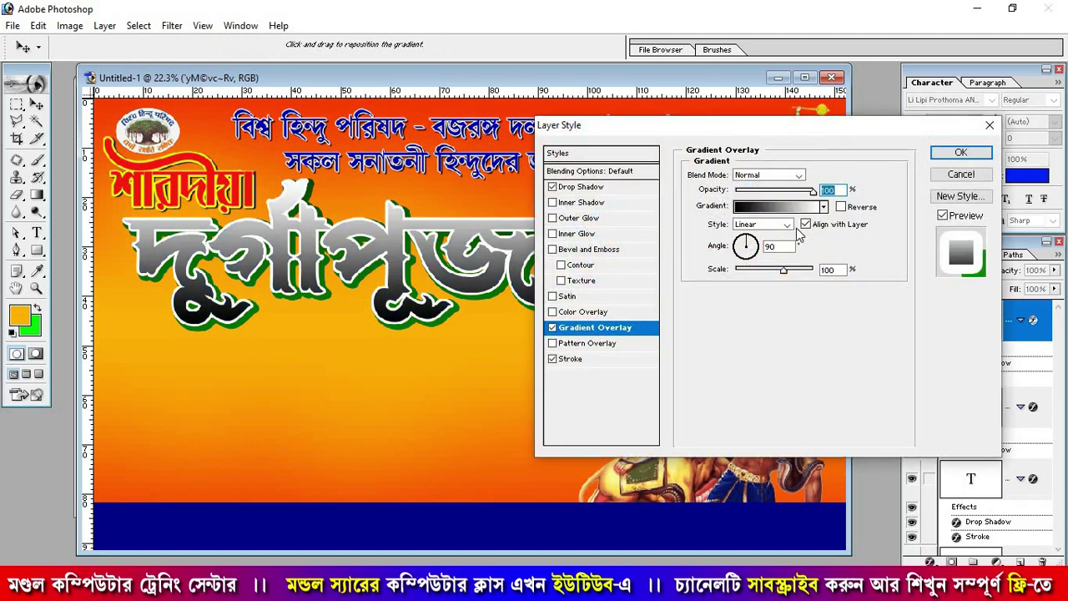
click(780, 207)
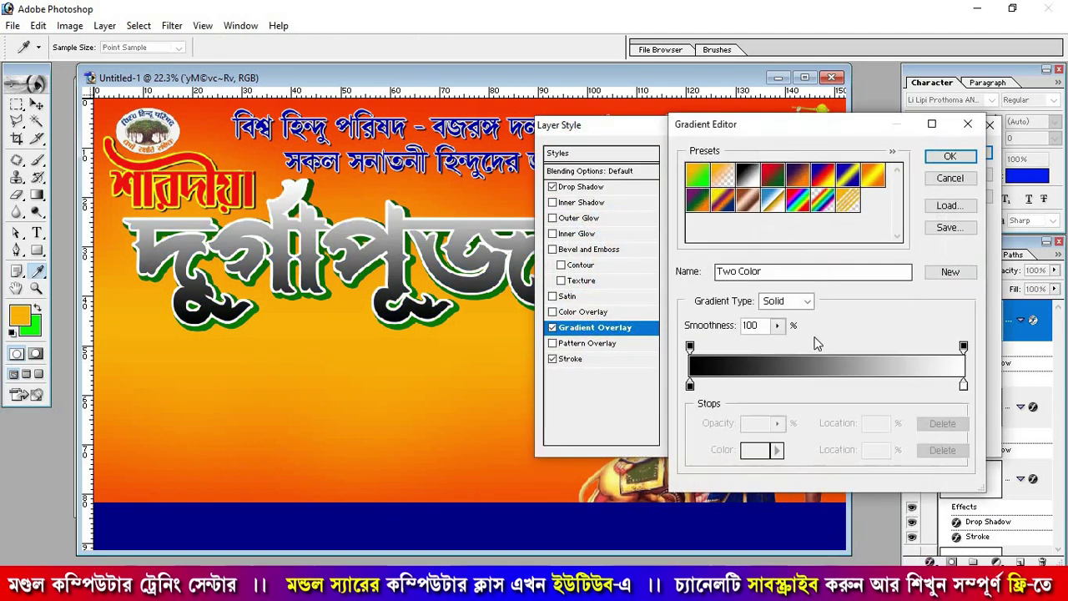
double_click(689, 385)
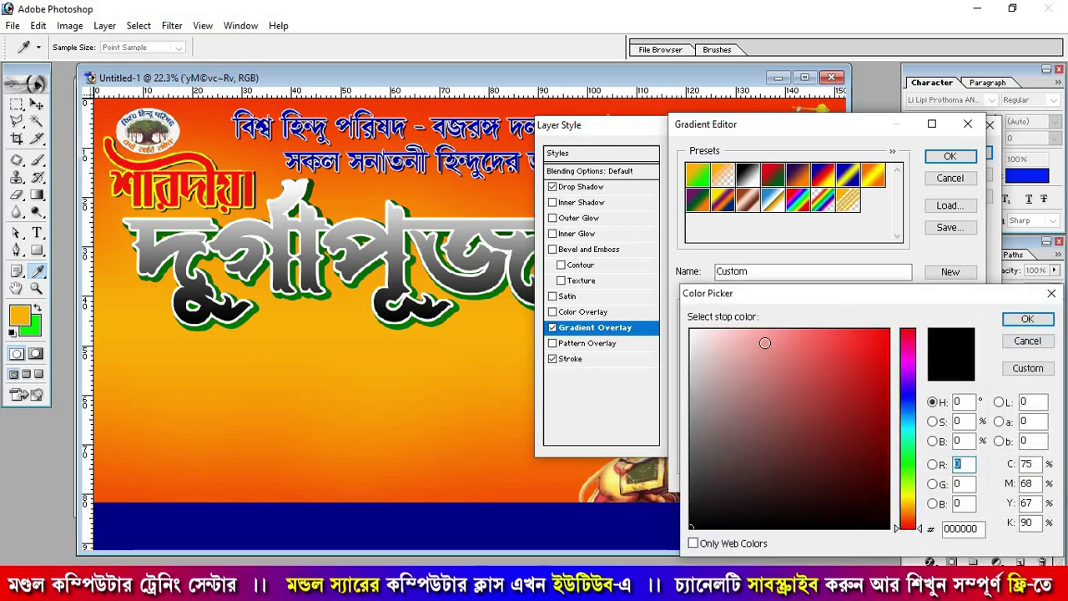
click(908, 393)
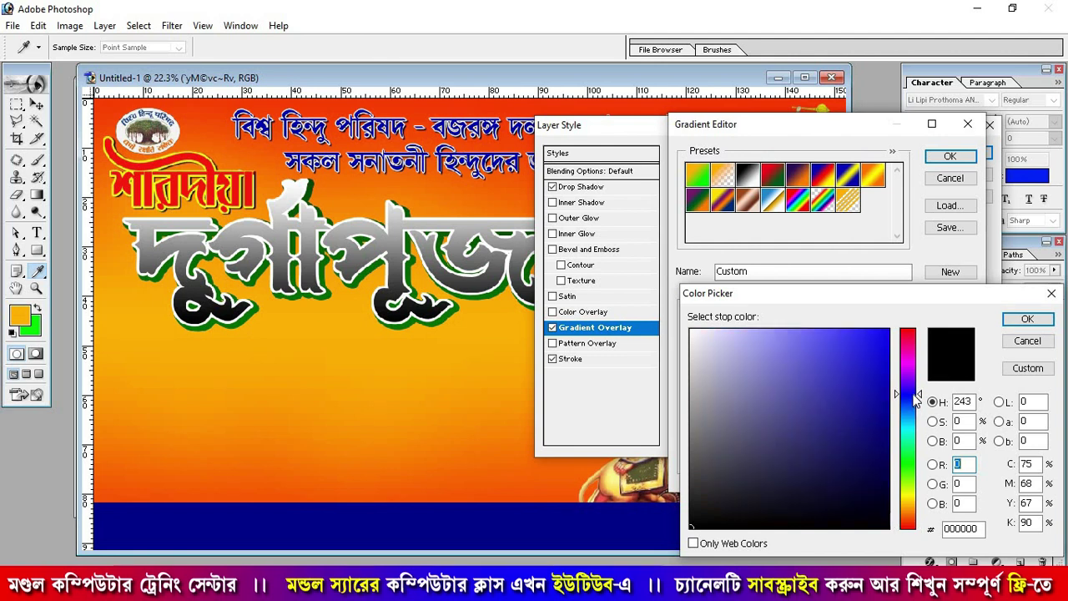
click(1006, 322)
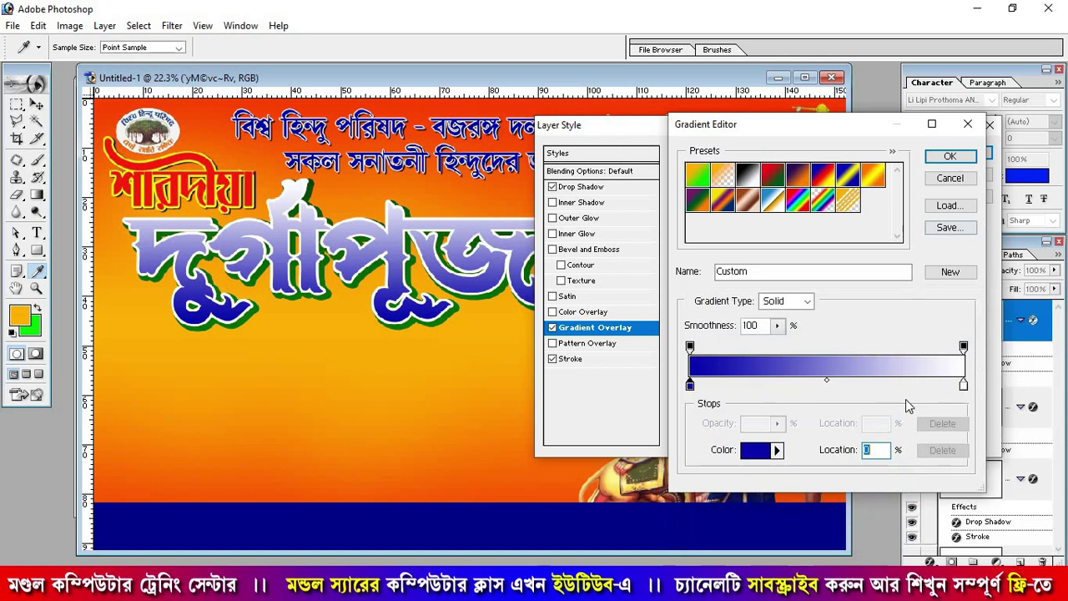
double_click(963, 386)
drag(882, 337, 888, 329)
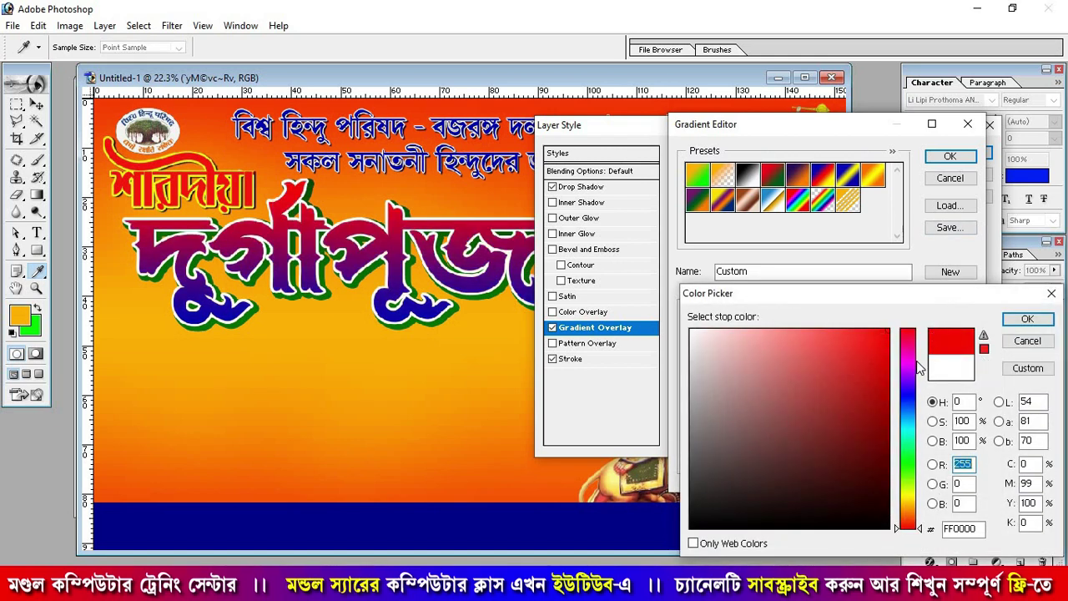
drag(883, 368, 902, 350)
click(1030, 318)
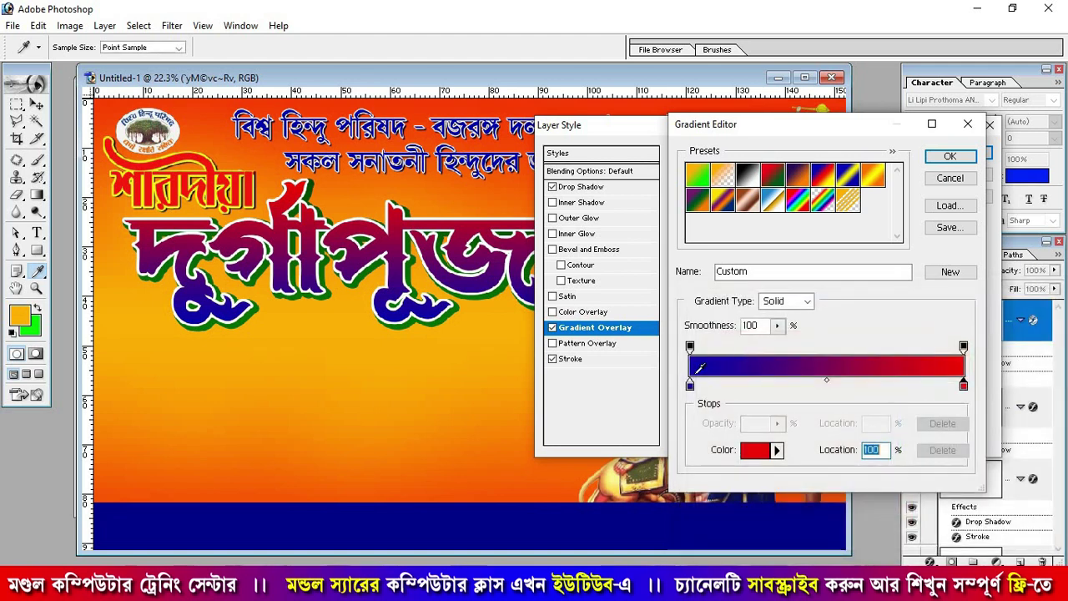
Darken the left gradient stop to navy 060076 and accept the blue-to-red gradient.
click(689, 385)
click(755, 450)
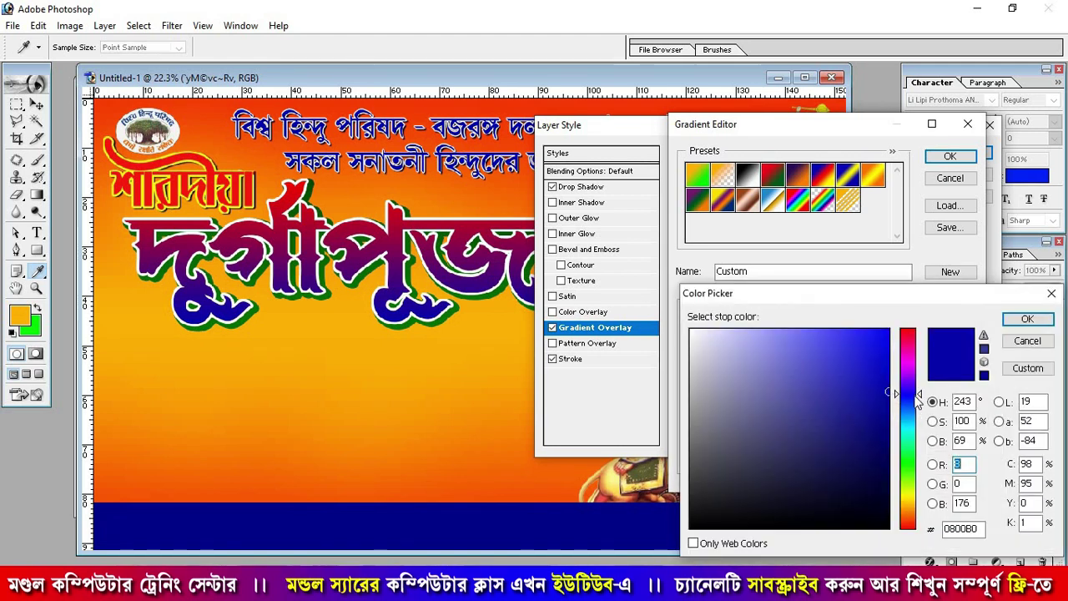
drag(888, 436, 883, 442)
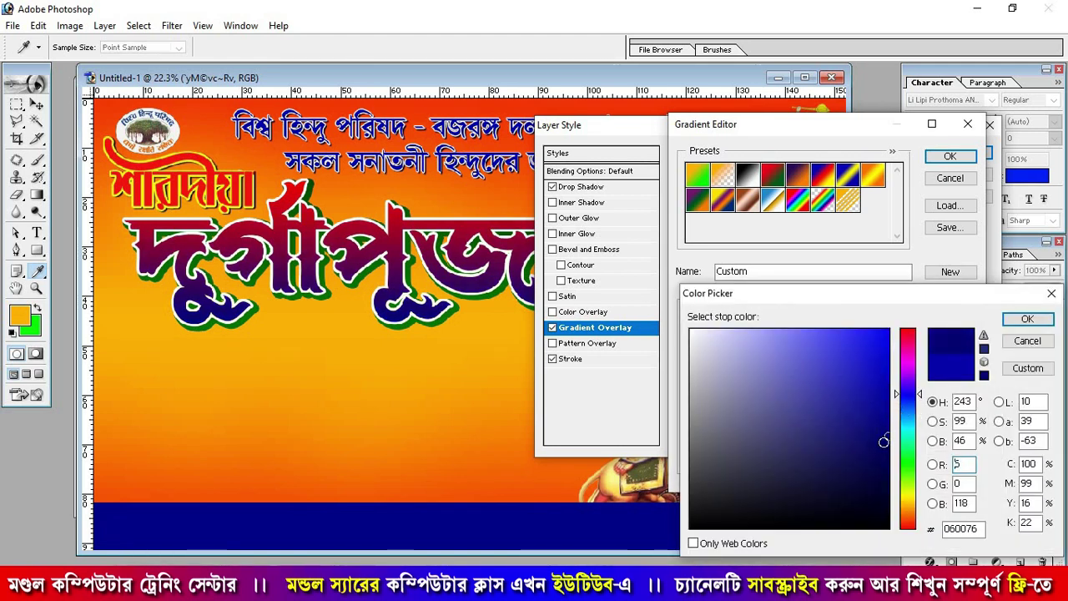
click(1028, 323)
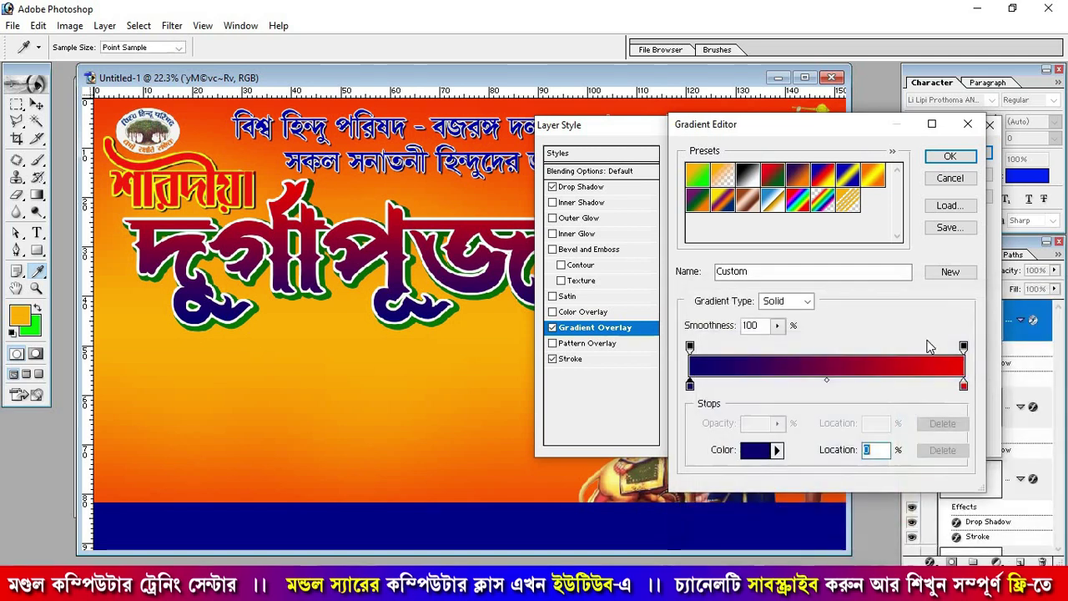
click(949, 157)
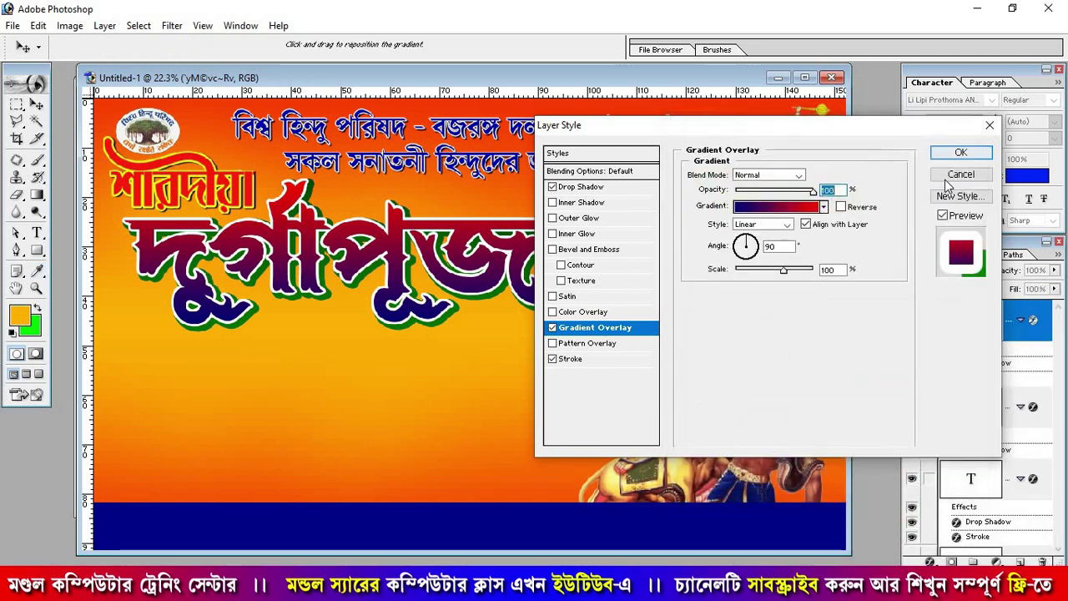
click(961, 155)
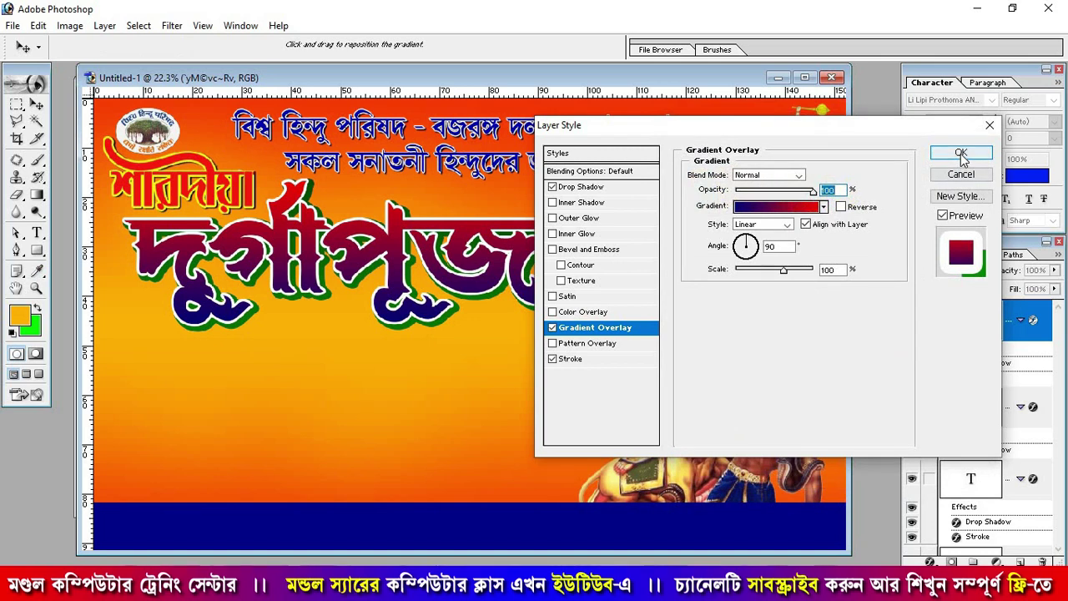
Apply the gradient, then scale the title to about 92% × 88% and nudge it right and down.
click(961, 155)
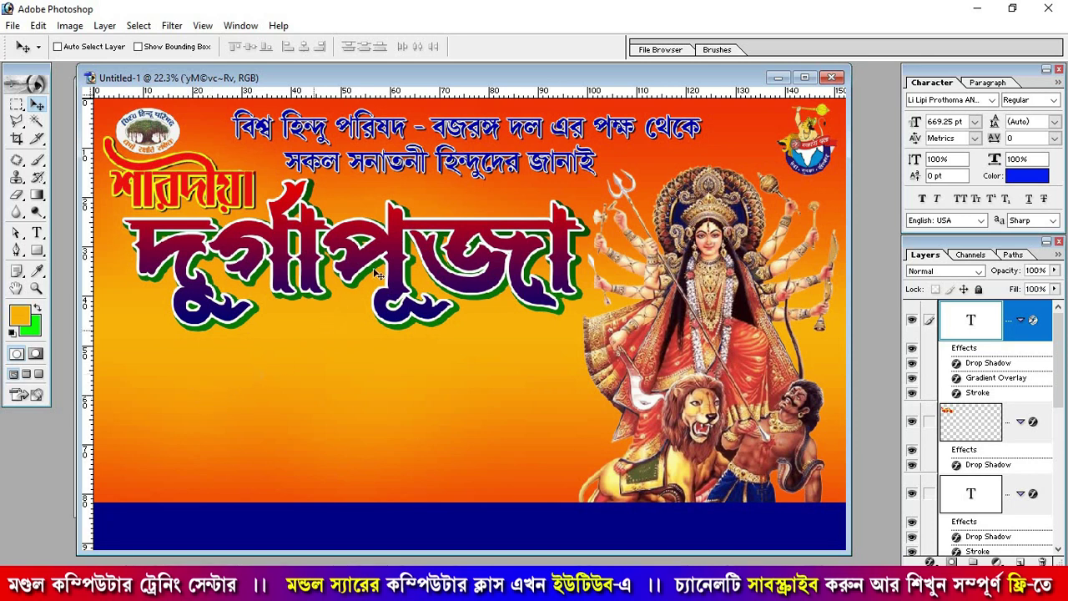
key(ctrl+t)
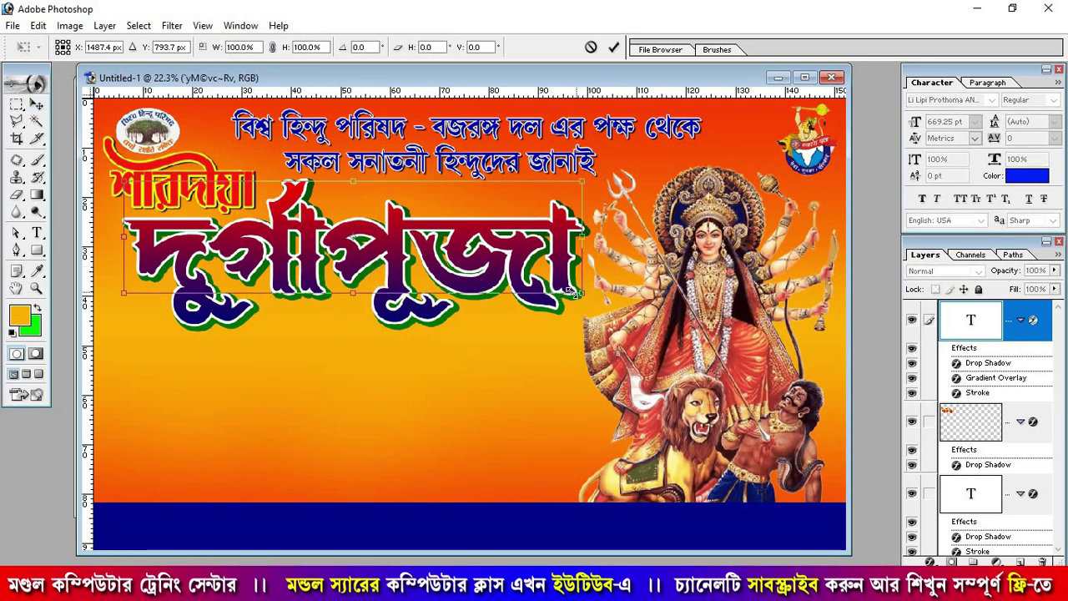
drag(577, 292, 525, 273)
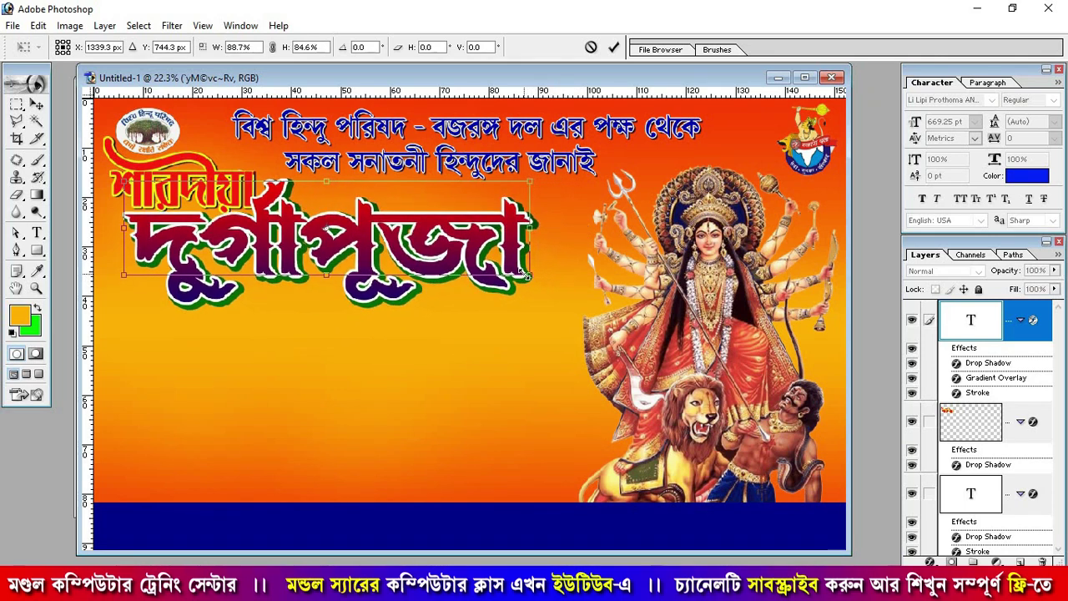
drag(525, 274, 542, 280)
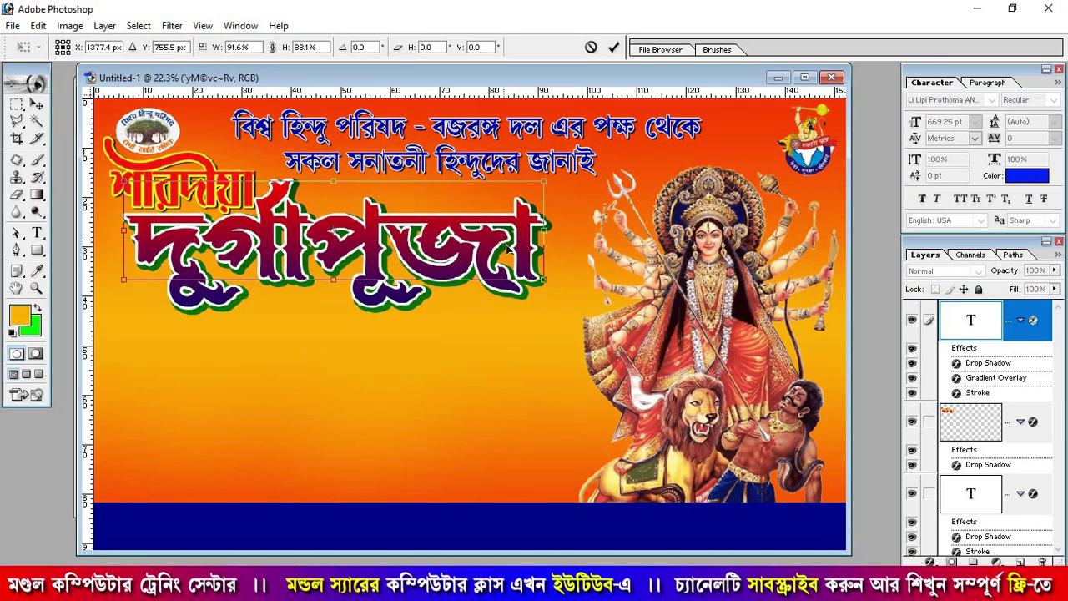
drag(508, 247, 513, 247)
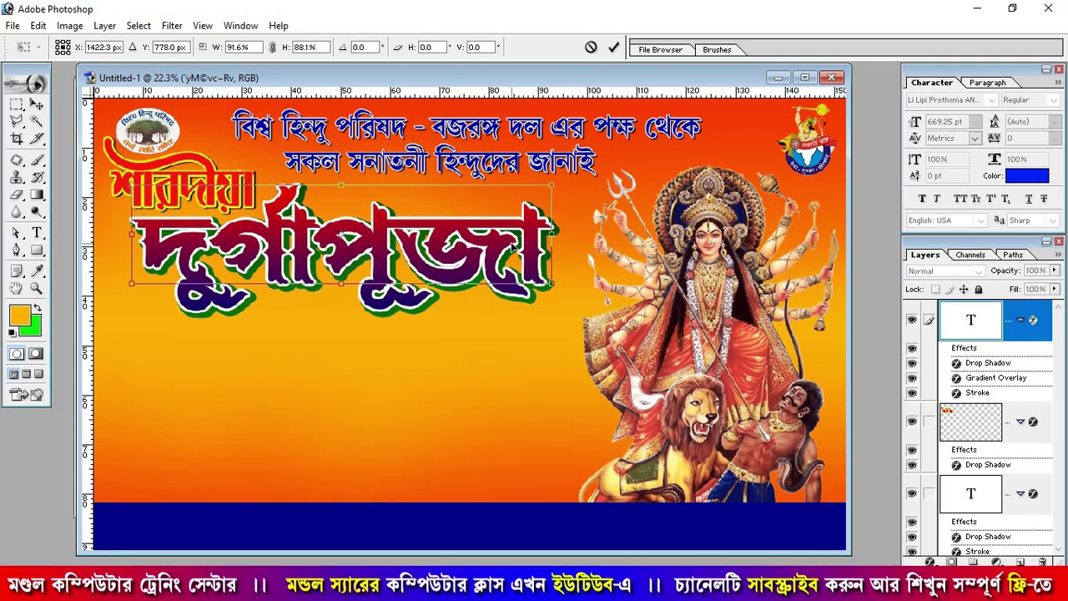
key(Return)
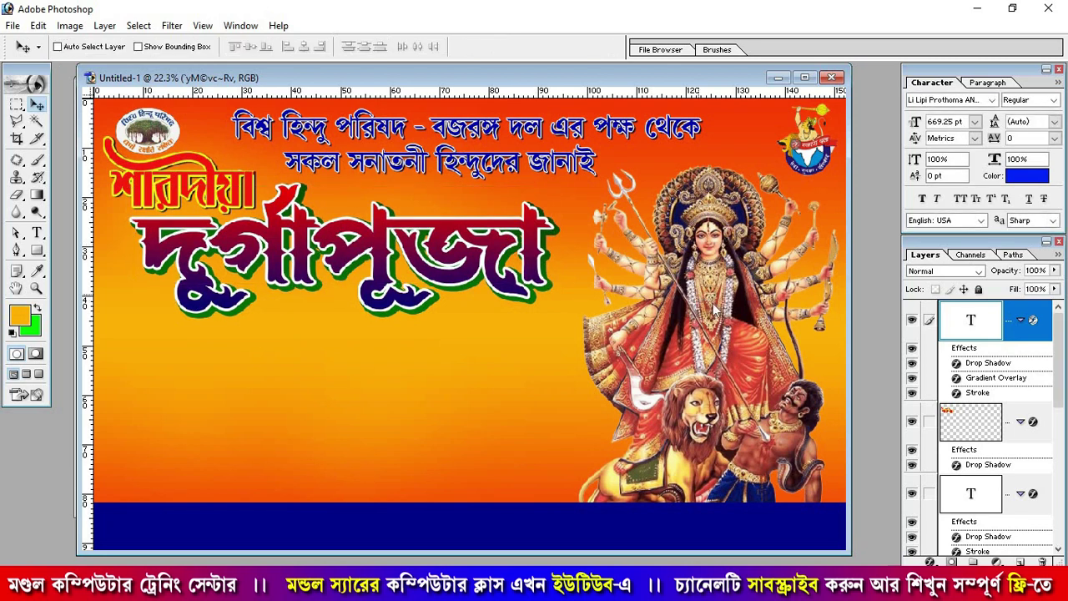
right_click(719, 297)
Narrow the Durga image (Layer 1) from its left side and shift it slightly right.
click(719, 305)
key(ctrl+t)
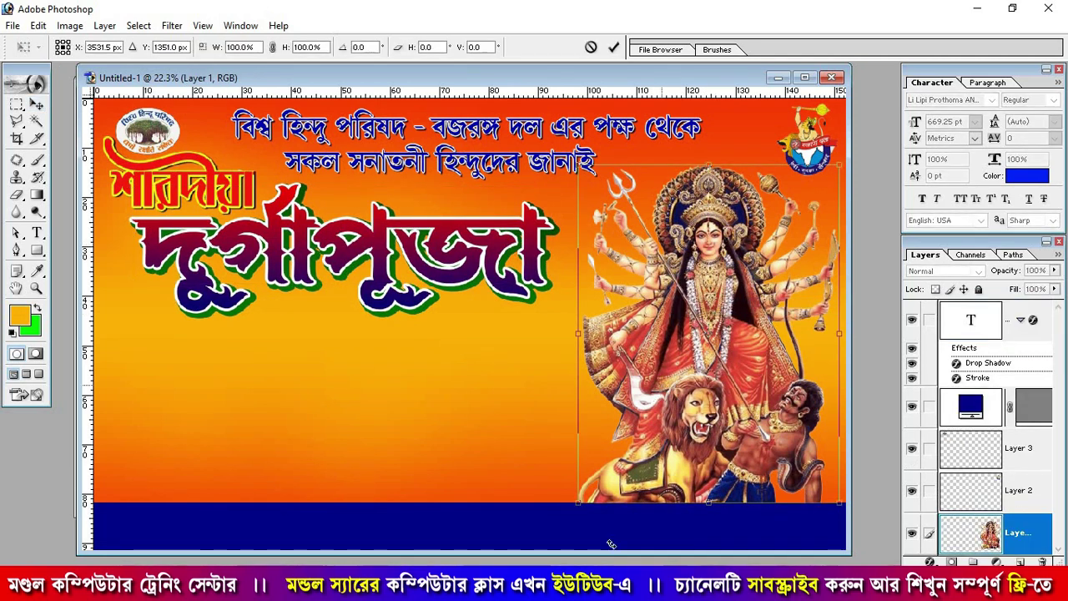
drag(578, 164, 602, 169)
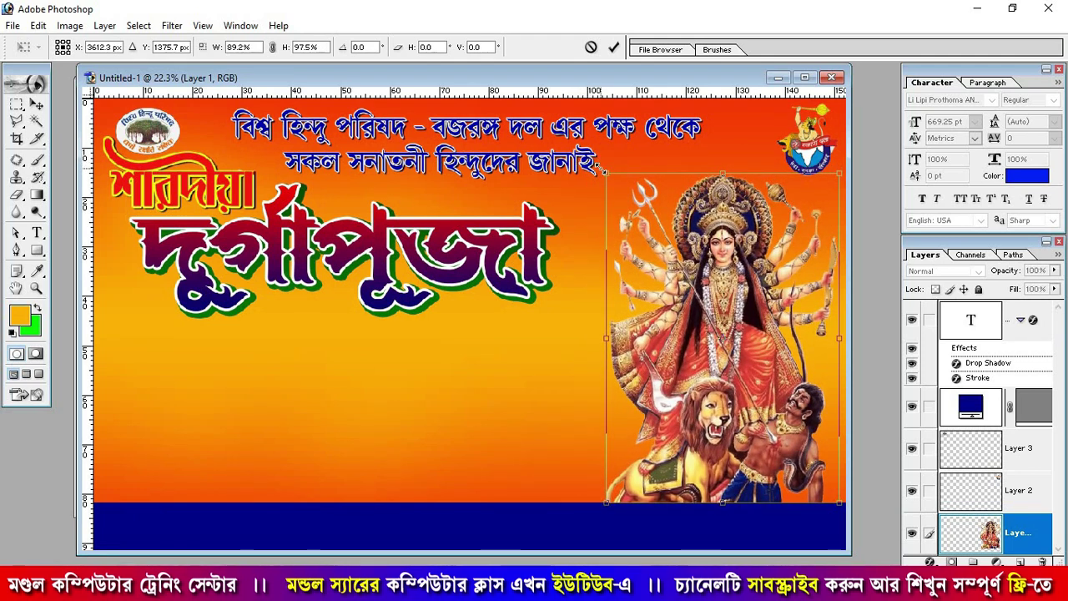
key(Return)
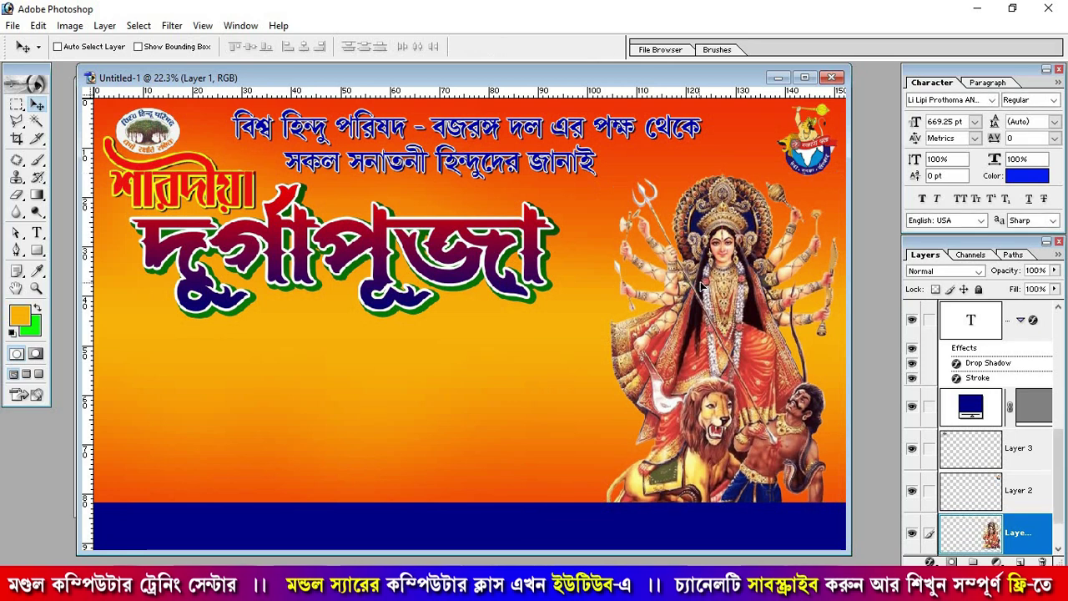
drag(693, 284, 702, 286)
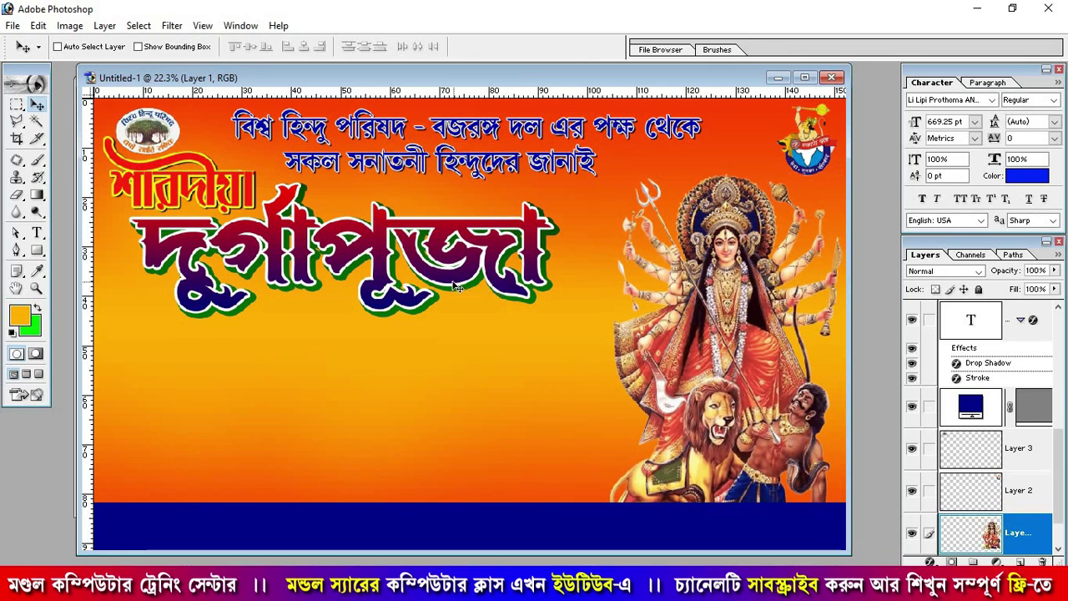
Slightly resize the top-right logo on Layer 2.
right_click(807, 142)
click(830, 148)
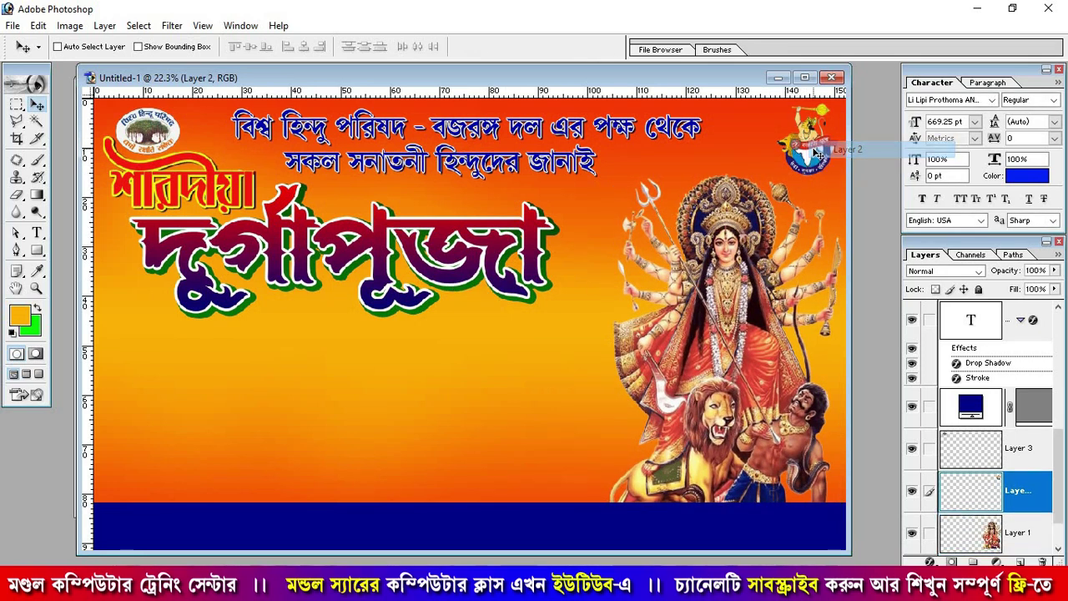
key(ctrl+t)
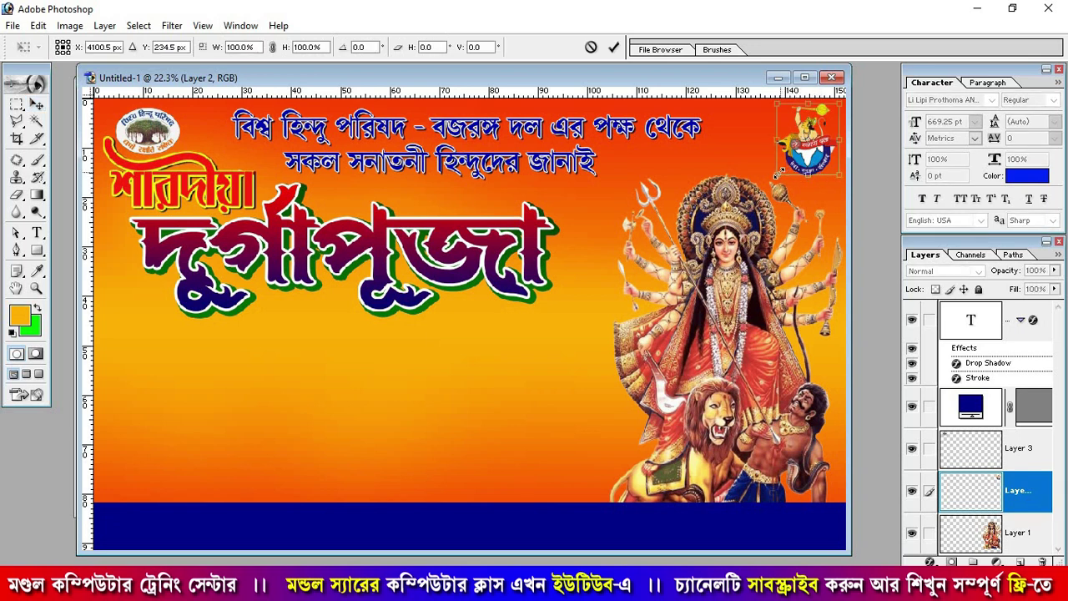
drag(777, 174, 774, 179)
key(Return)
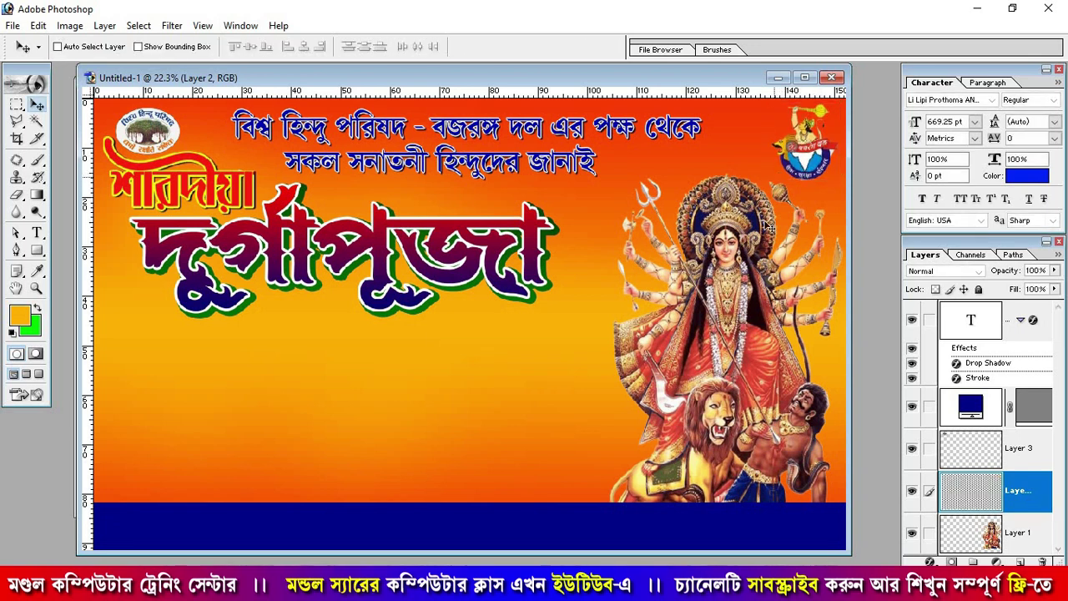
click(981, 335)
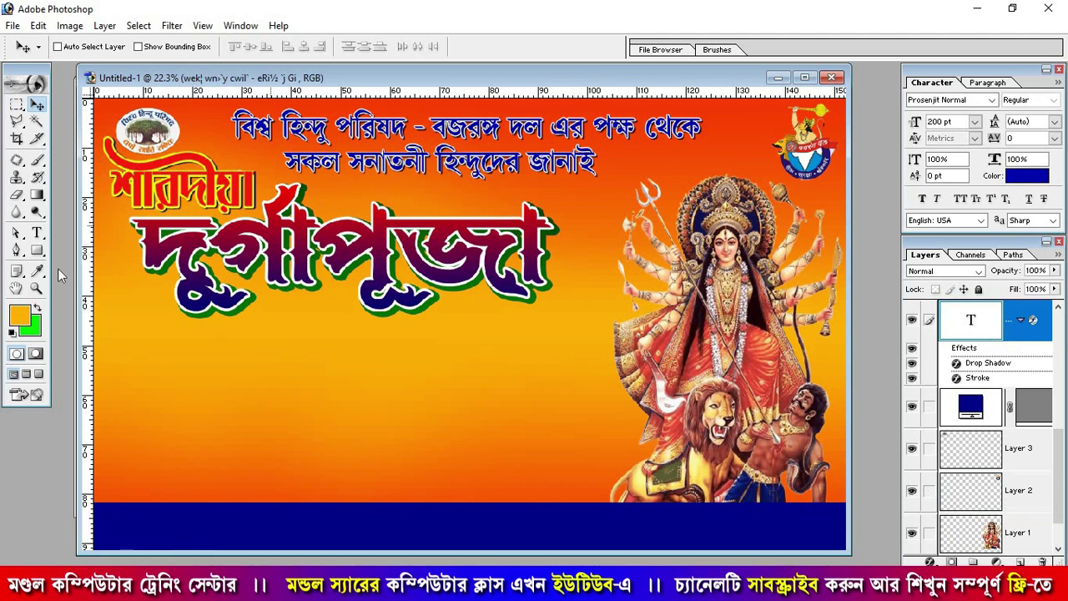
click(37, 232)
Type '-র' as a new blue text line on the canvas.
click(233, 403)
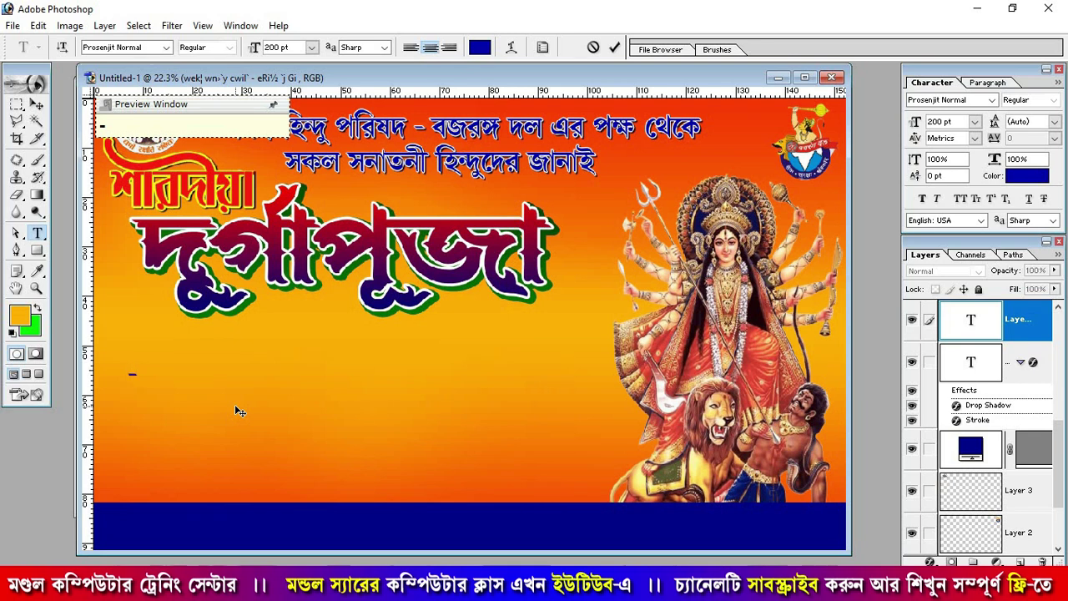
text(r)
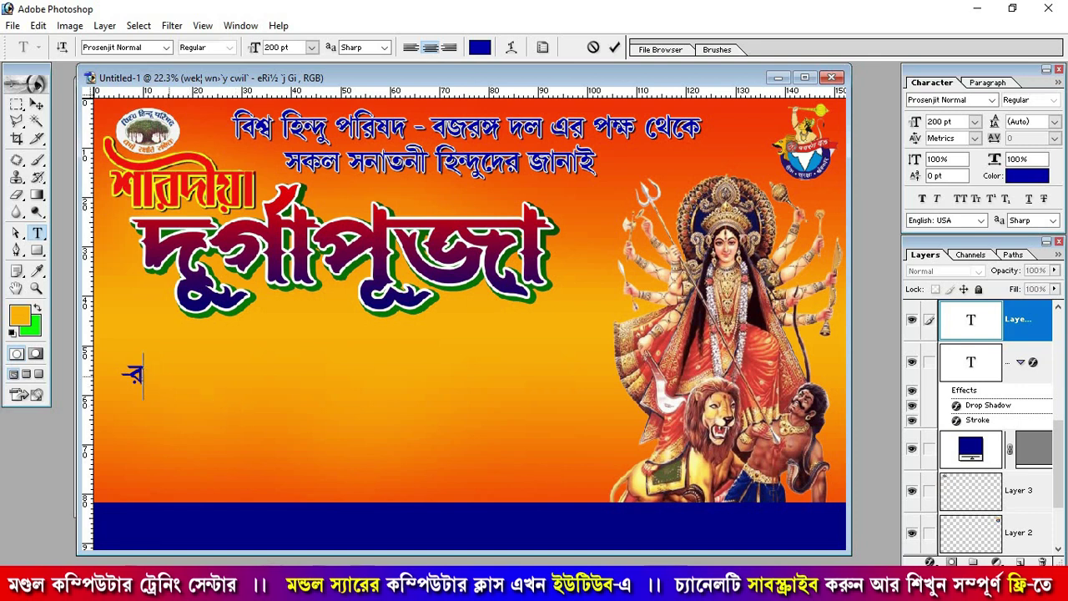
click(37, 104)
Enlarge the '-র' about 2.5 times and place it right after দুর্গাপূজা.
key(ctrl+t)
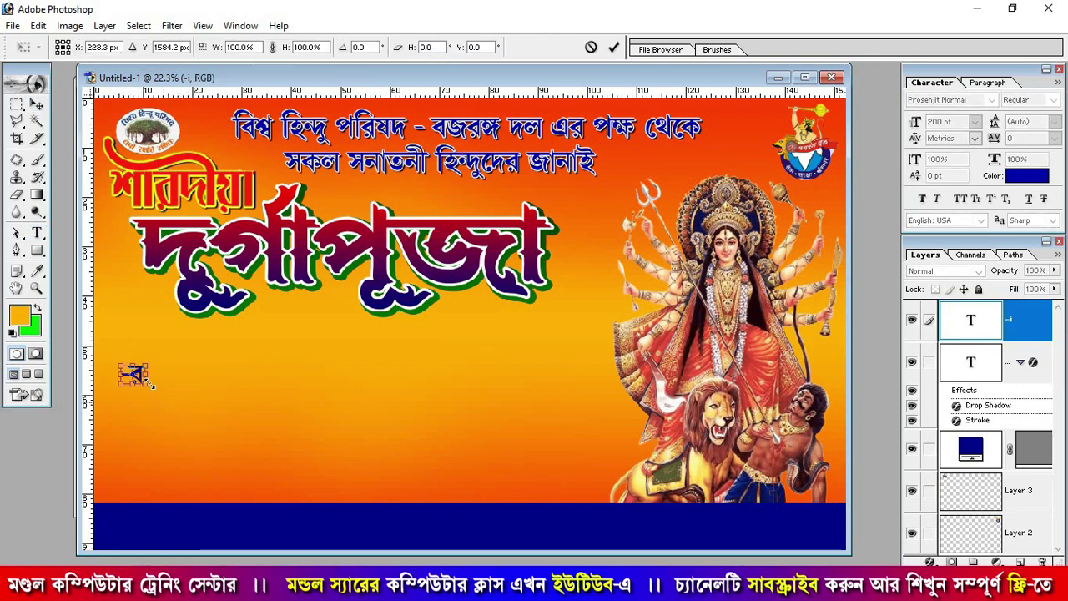
mouse_move(151, 385)
mouse_down()
mouse_move(189, 420)
mouse_move(181, 405)
mouse_up()
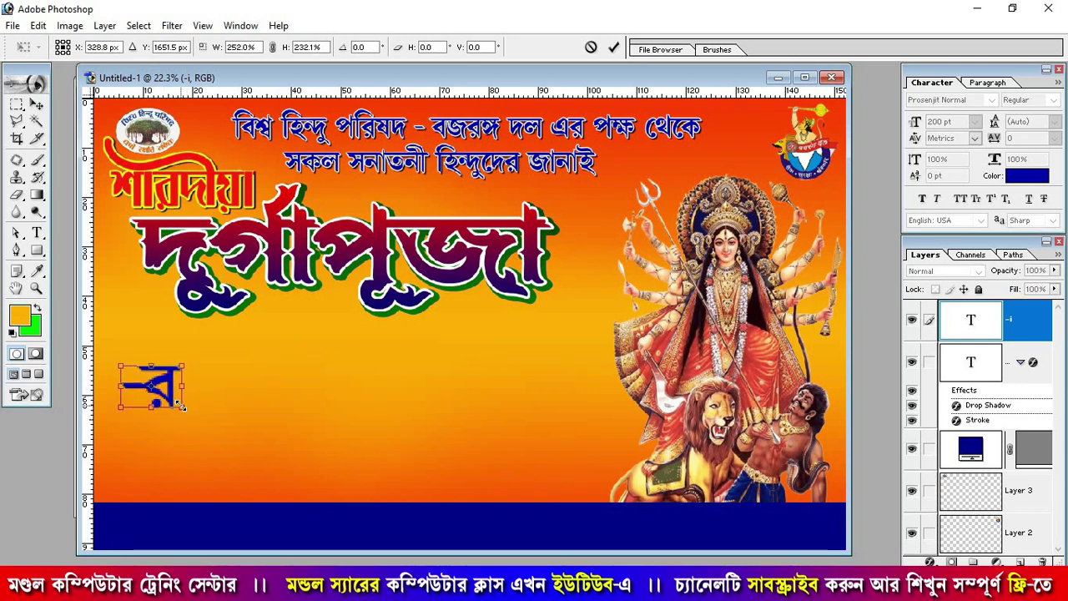
drag(181, 405, 597, 262)
key(Return)
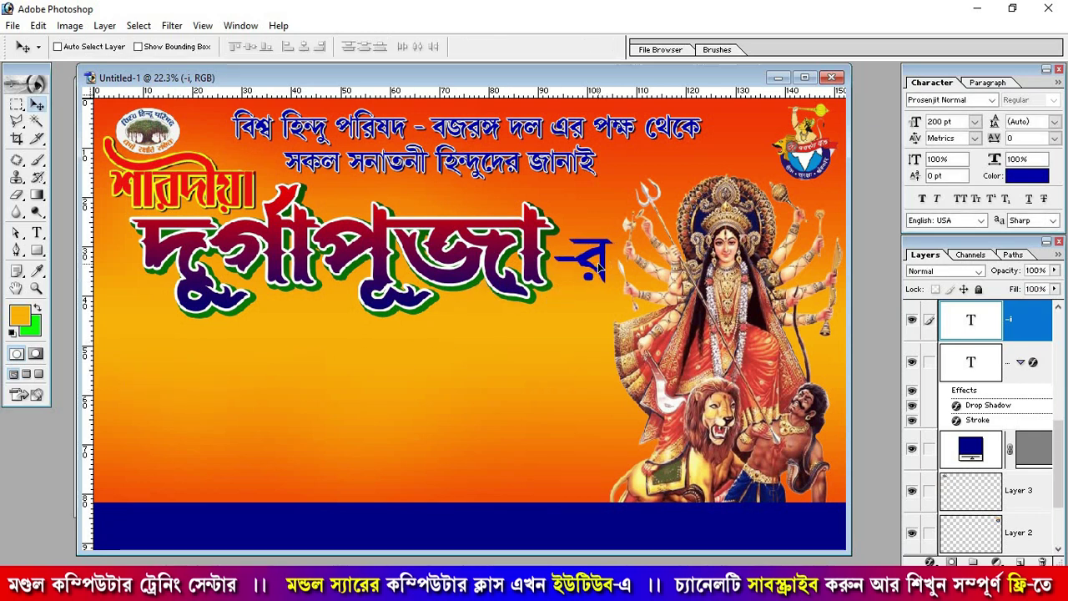
drag(598, 270, 593, 273)
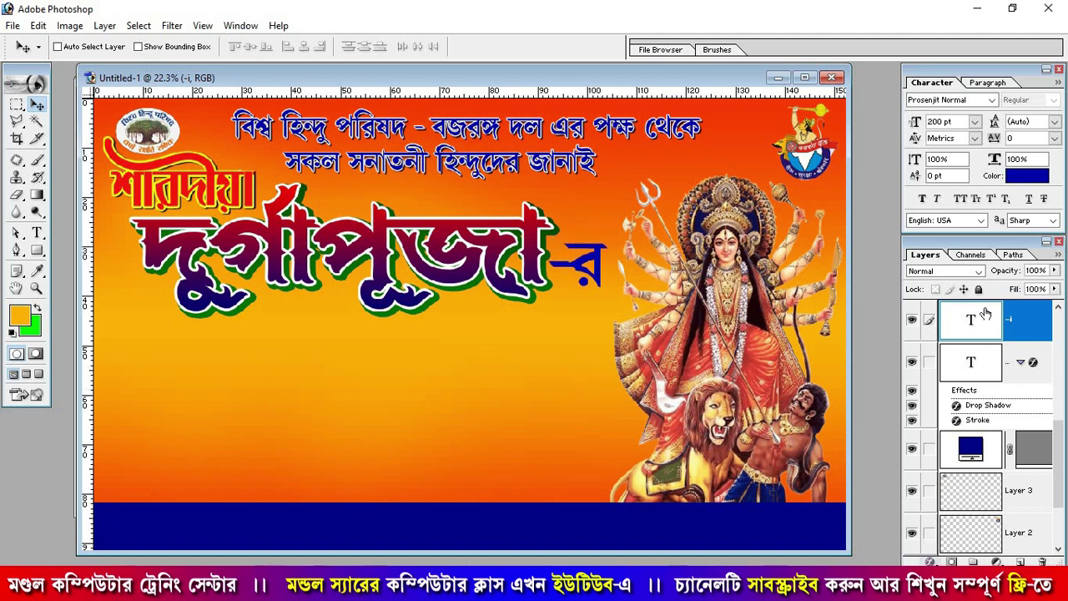
Give the '-র' suffix a 10 px white stroke.
click(930, 561)
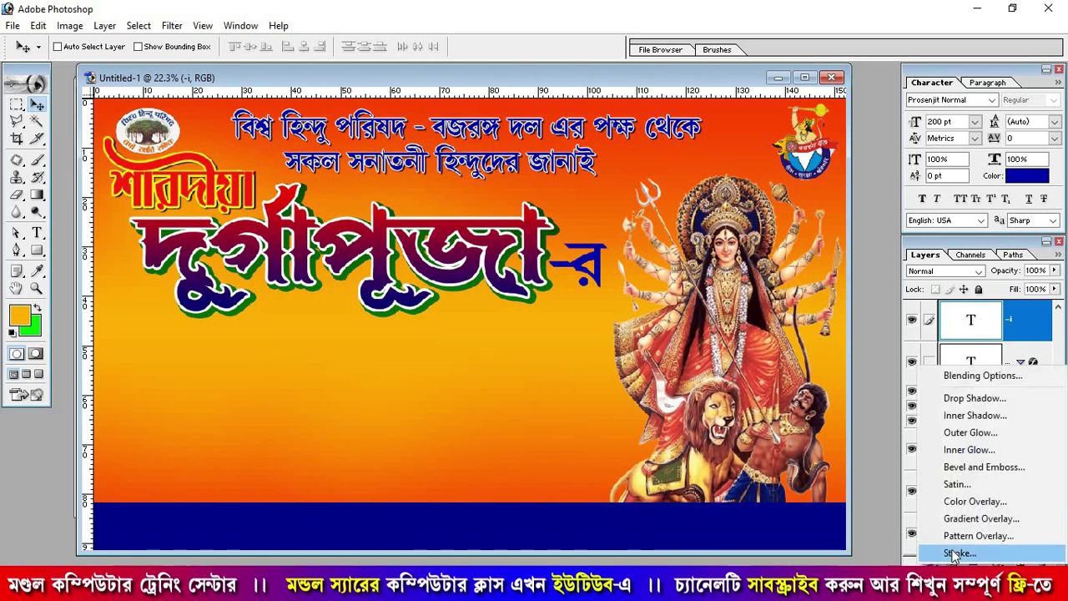
key(h)
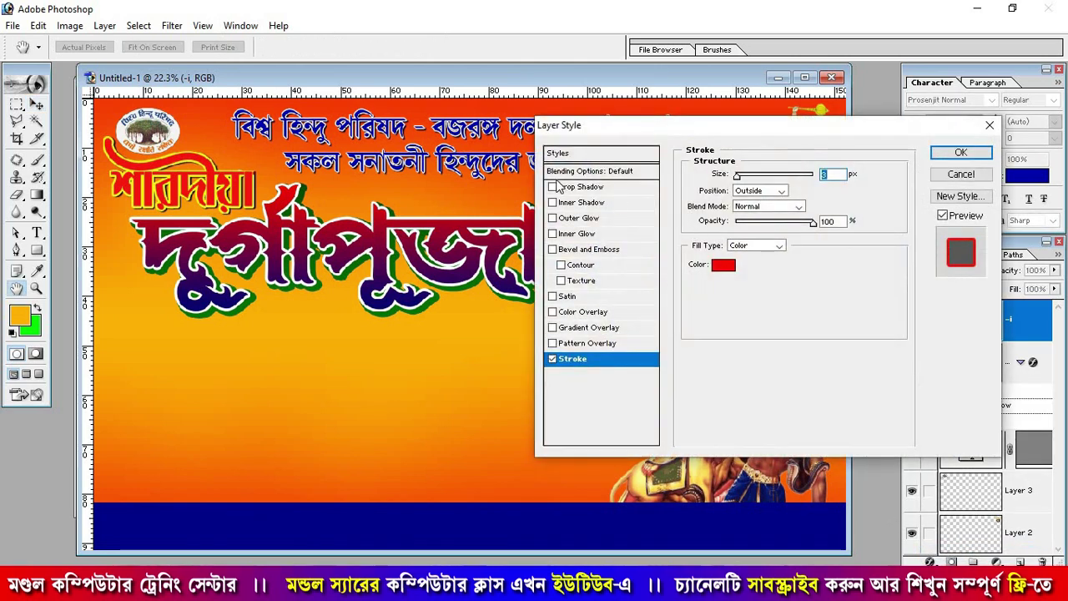
click(724, 265)
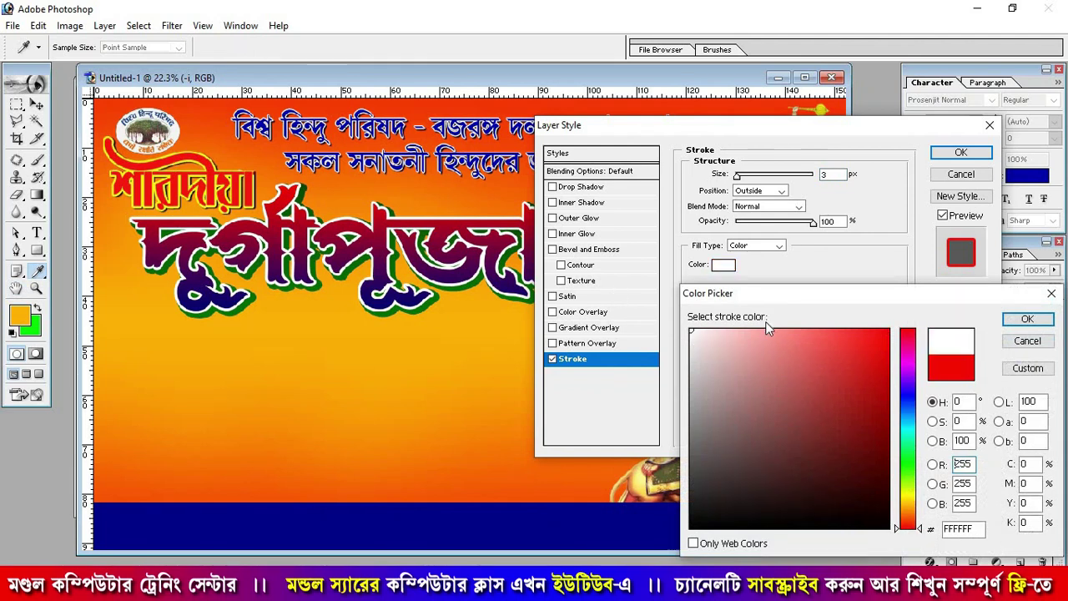
click(1016, 322)
drag(806, 127, 431, 320)
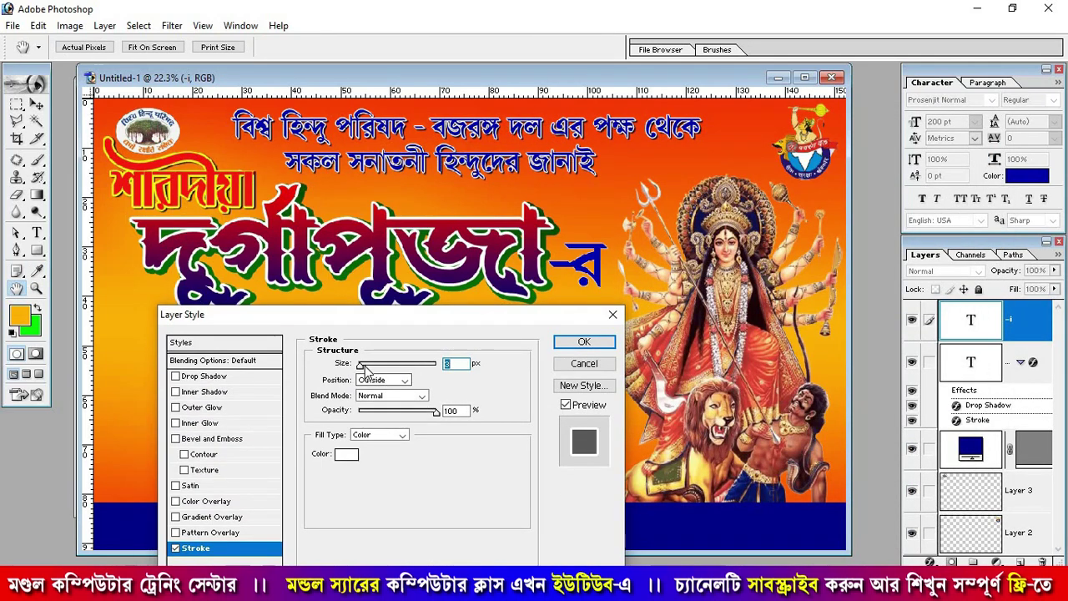
drag(360, 365, 367, 372)
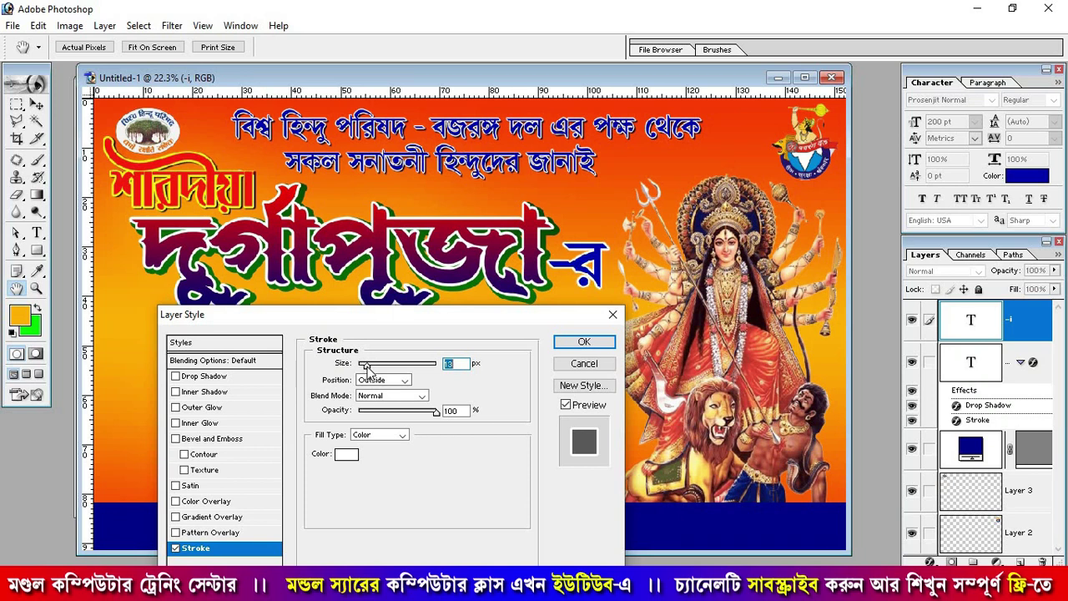
Add a drop shadow with spread 31 to '-র' and apply the styles.
click(203, 376)
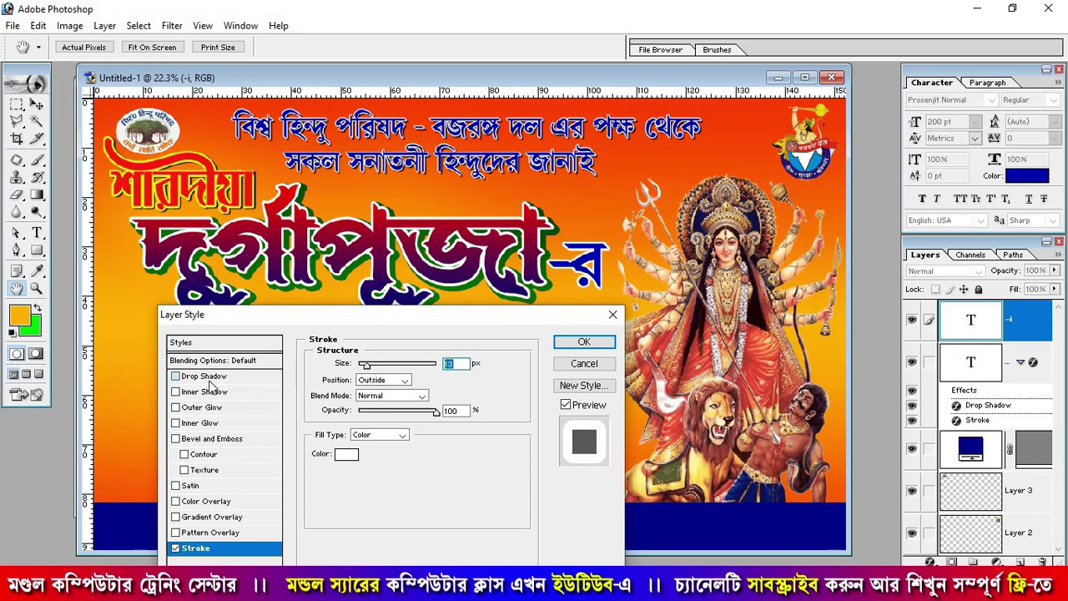
mouse_move(362, 443)
mouse_down()
mouse_move(388, 448)
mouse_move(378, 428)
mouse_up()
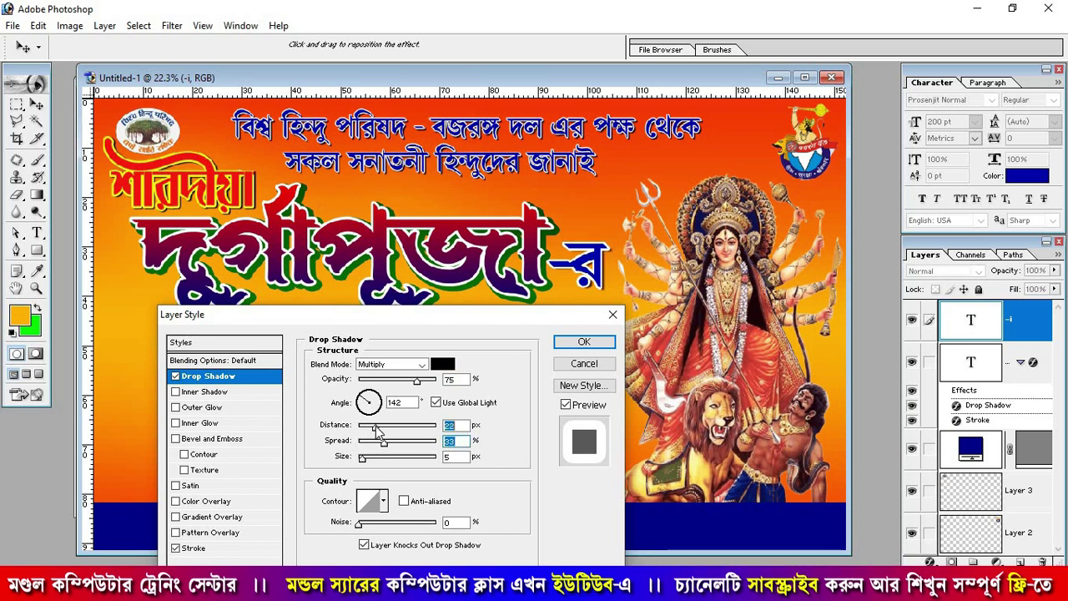
click(584, 341)
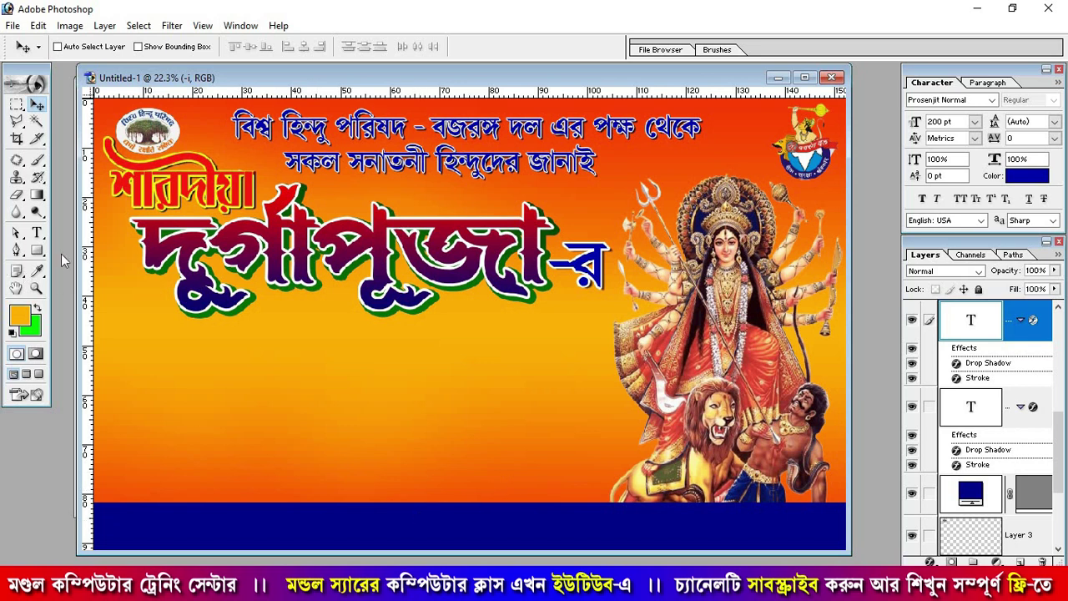
Start a new text line below the title, type 'প্রীতি' and shift it right and down.
click(39, 234)
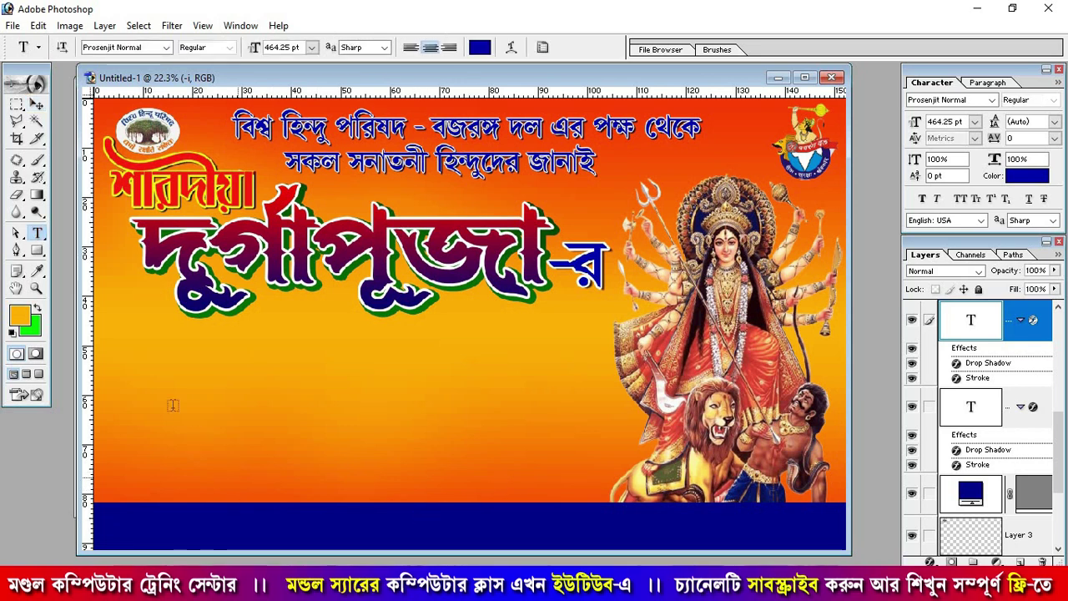
click(199, 407)
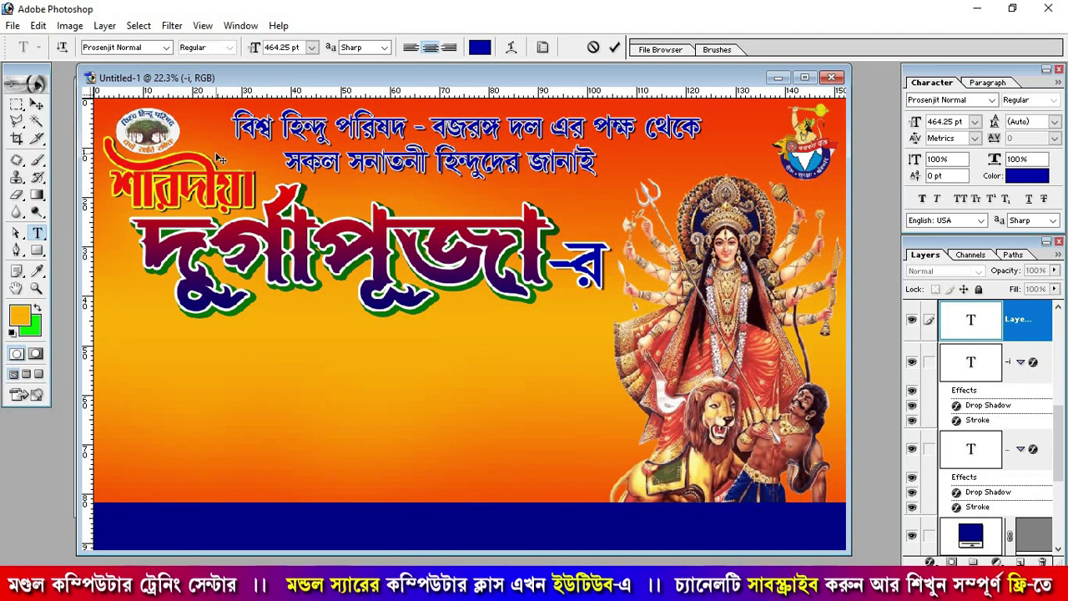
text(pr)
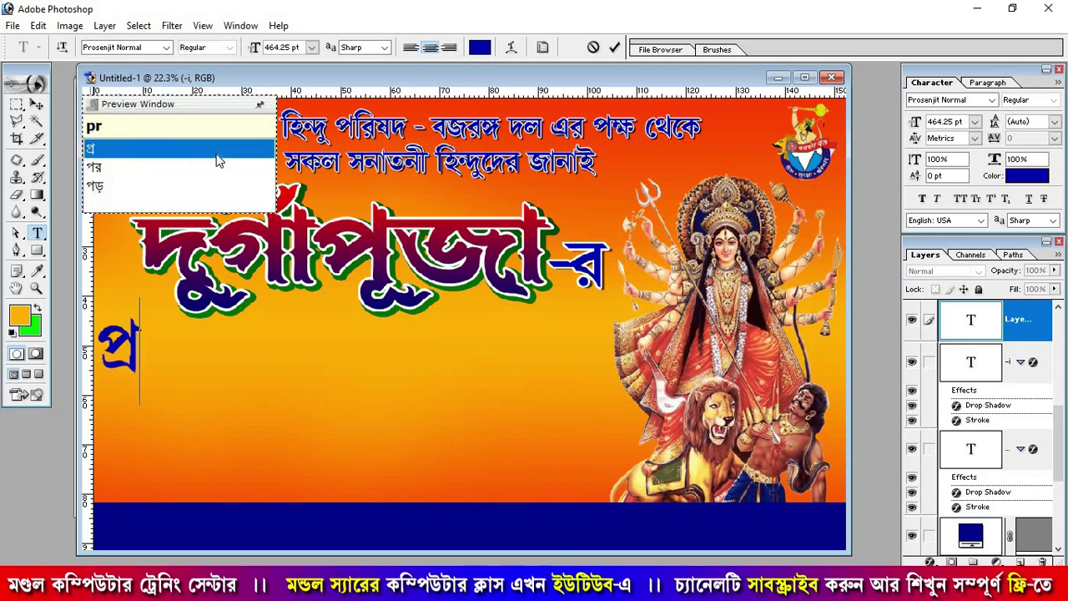
text(I)
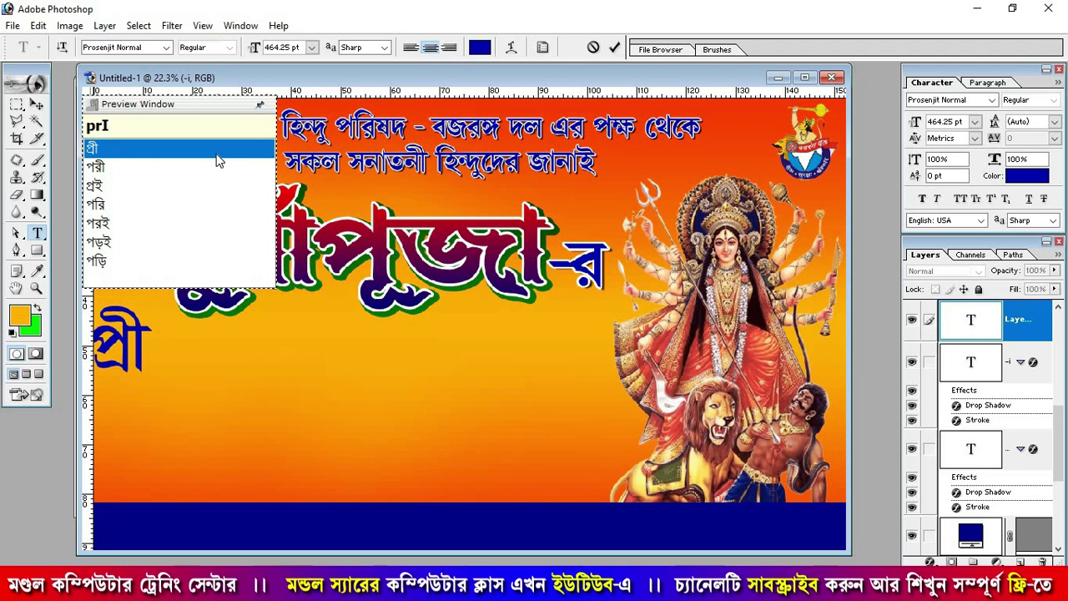
text(ti)
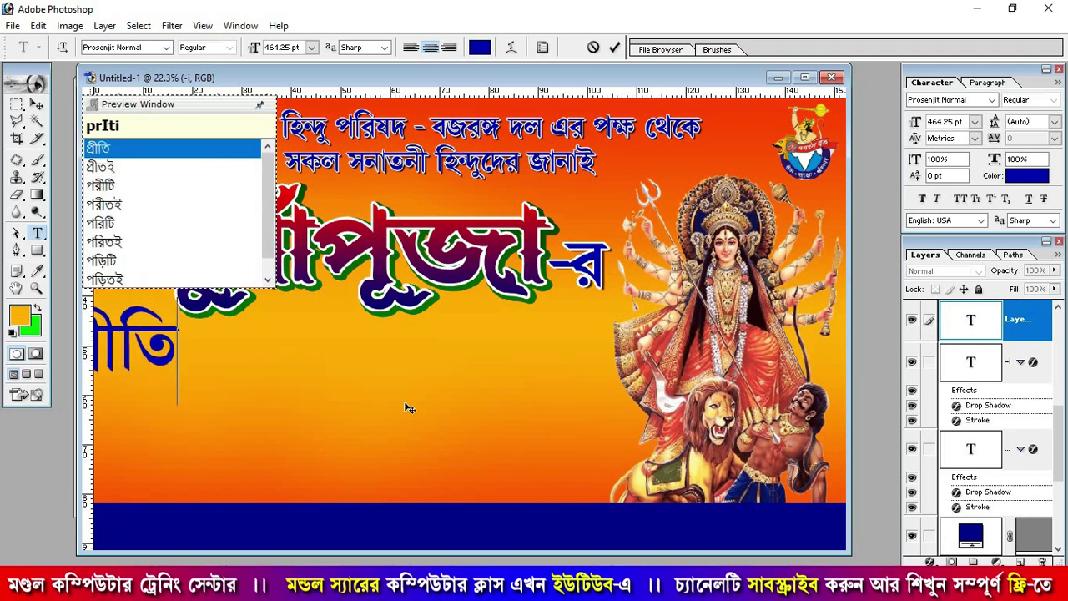
drag(397, 465, 487, 493)
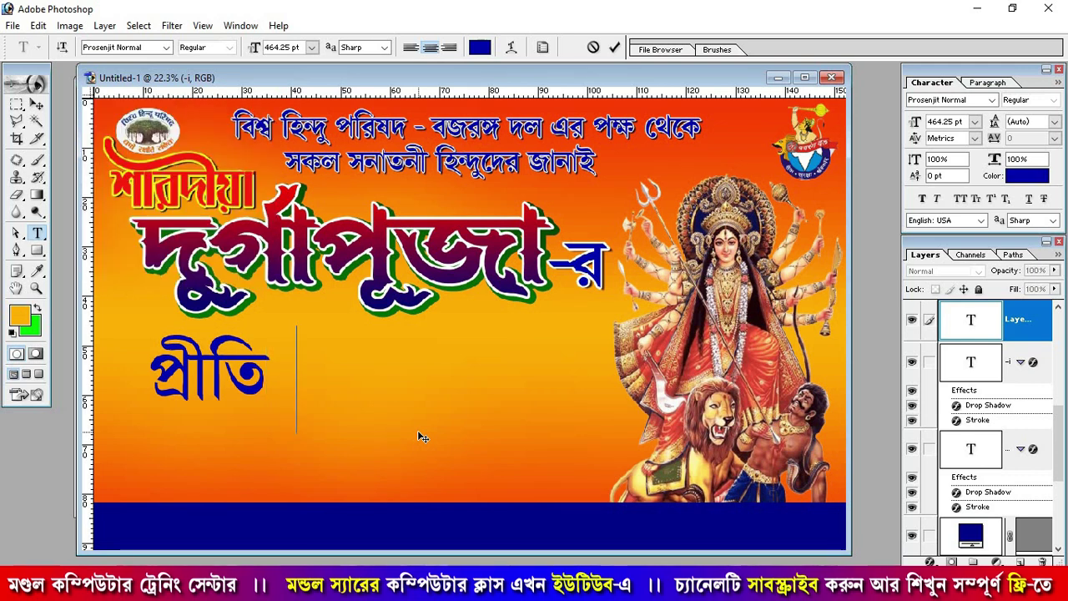
Finish typing 'শুভেচ্ছা ও অভিনন্দন', fixing typos and removing the trailing space.
text(sgy)
key(BackSpace)
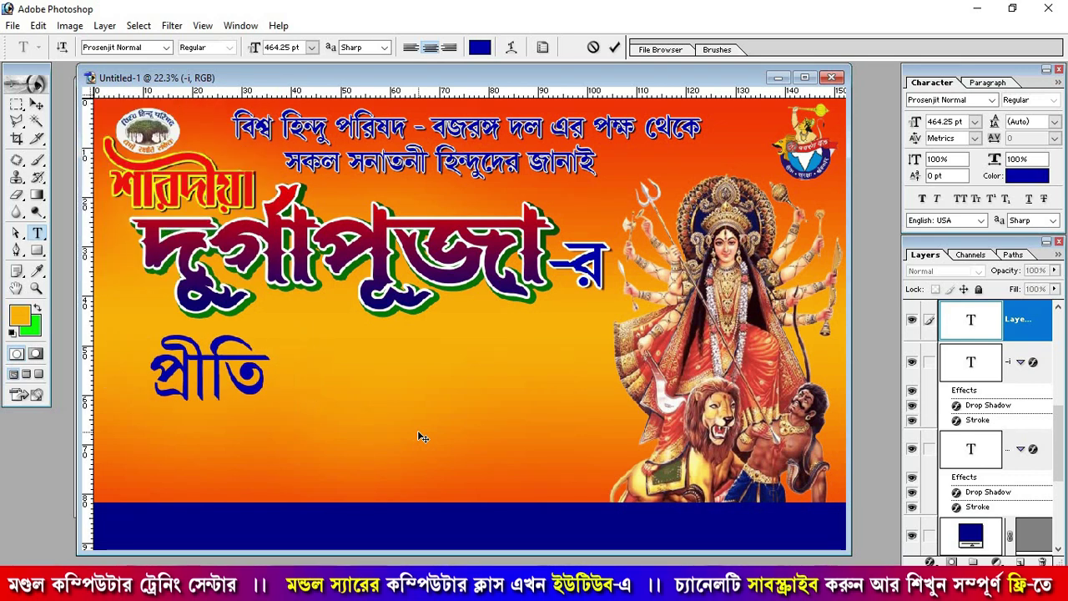
key(BackSpace)
text(hubh)
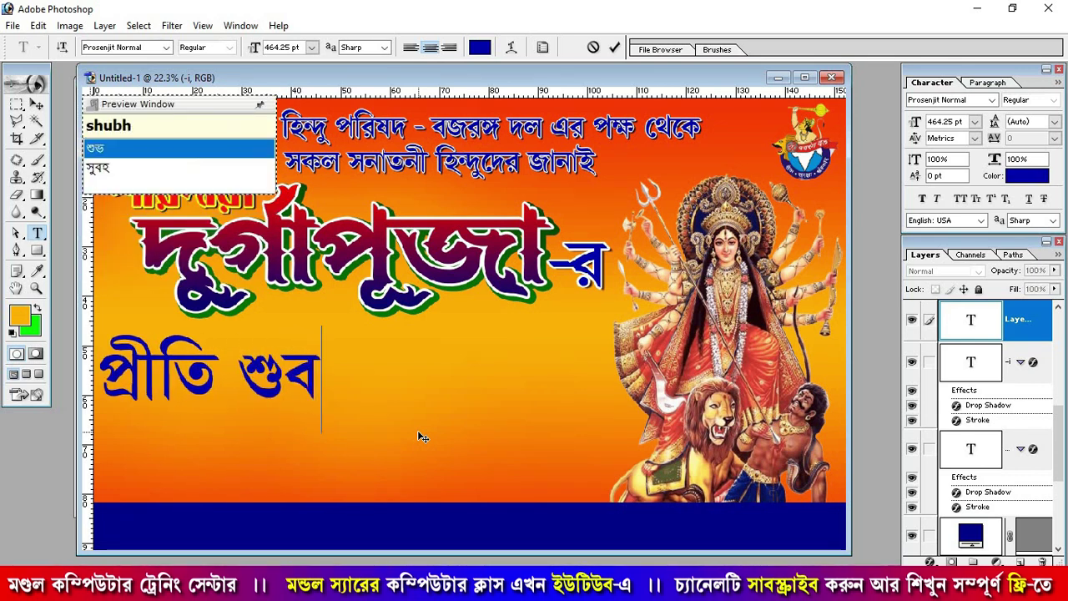
text(ecch)
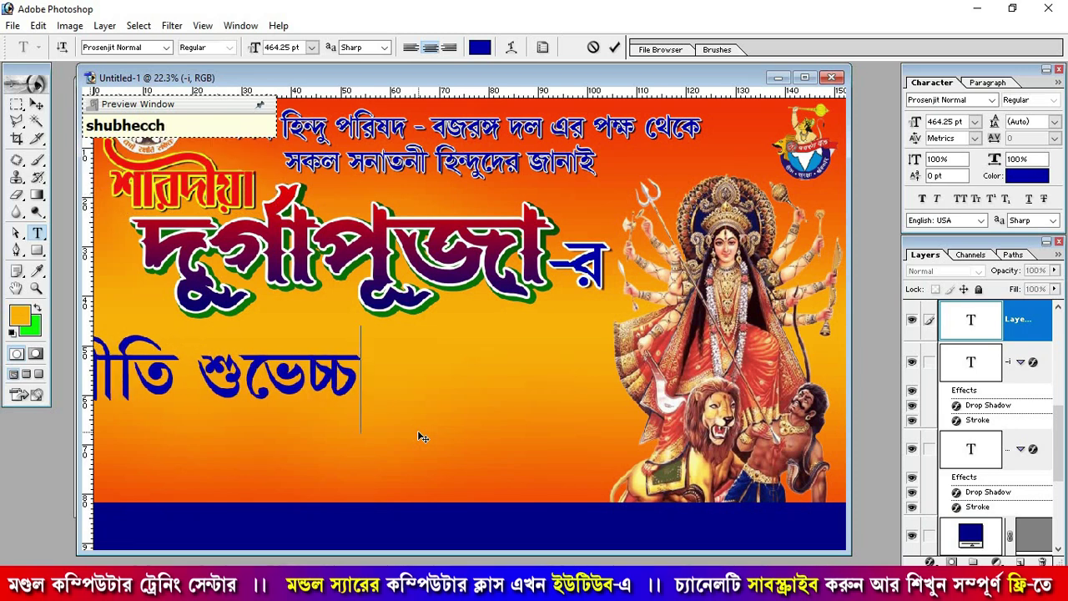
text(a o)
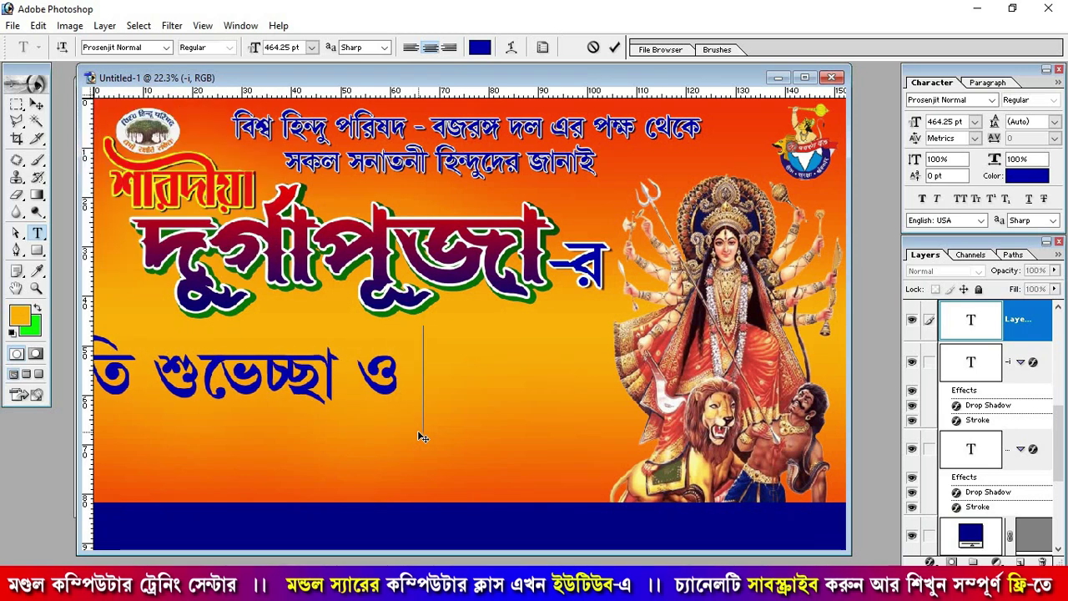
text( obhin)
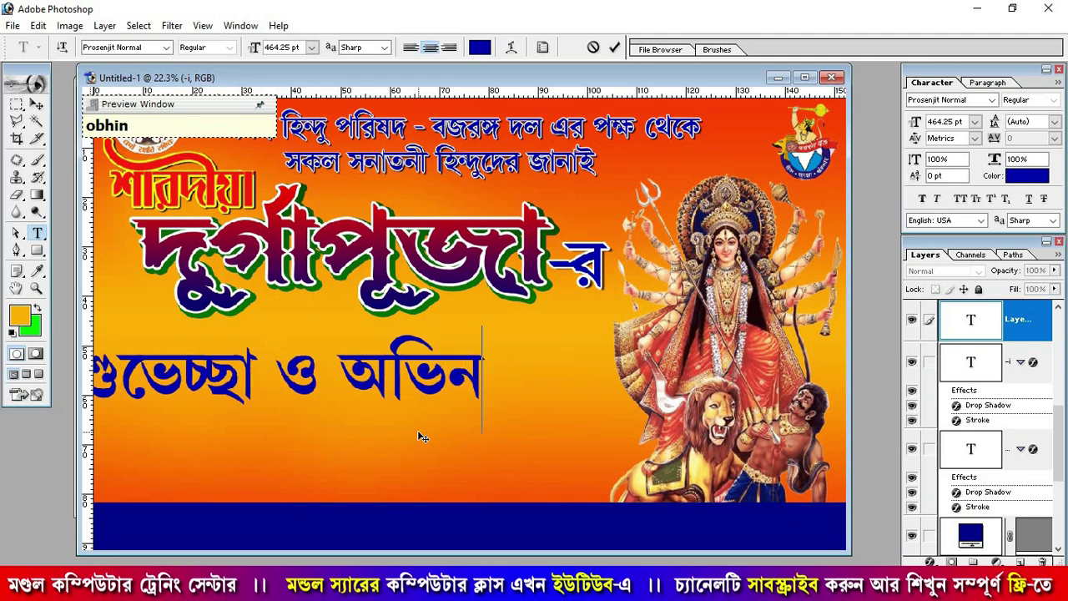
text(n)
key(BackSpace)
text(on)
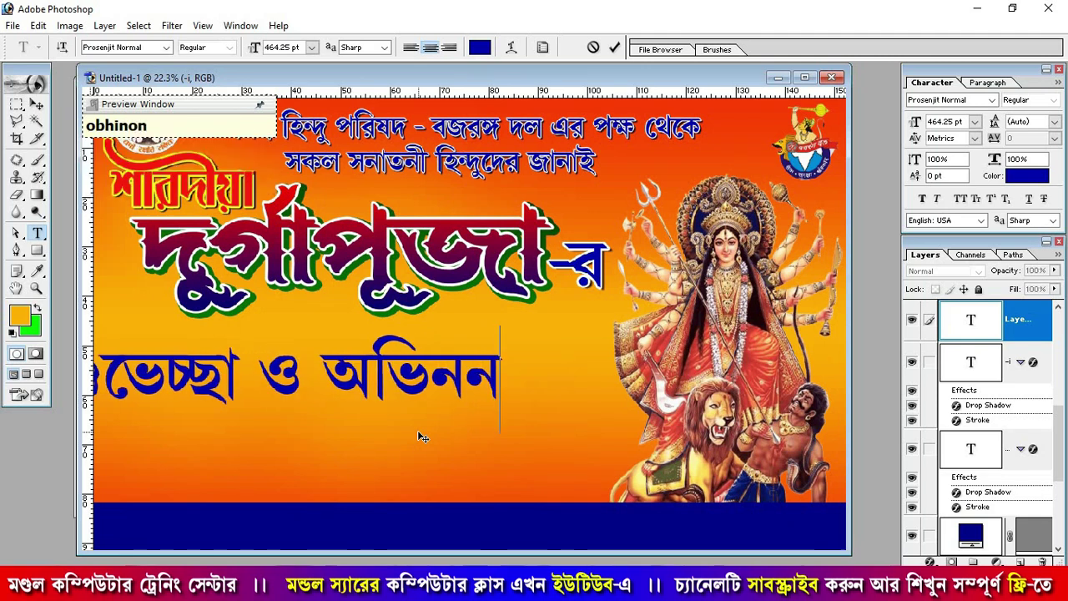
text(dl)
key(BackSpace)
text(n)
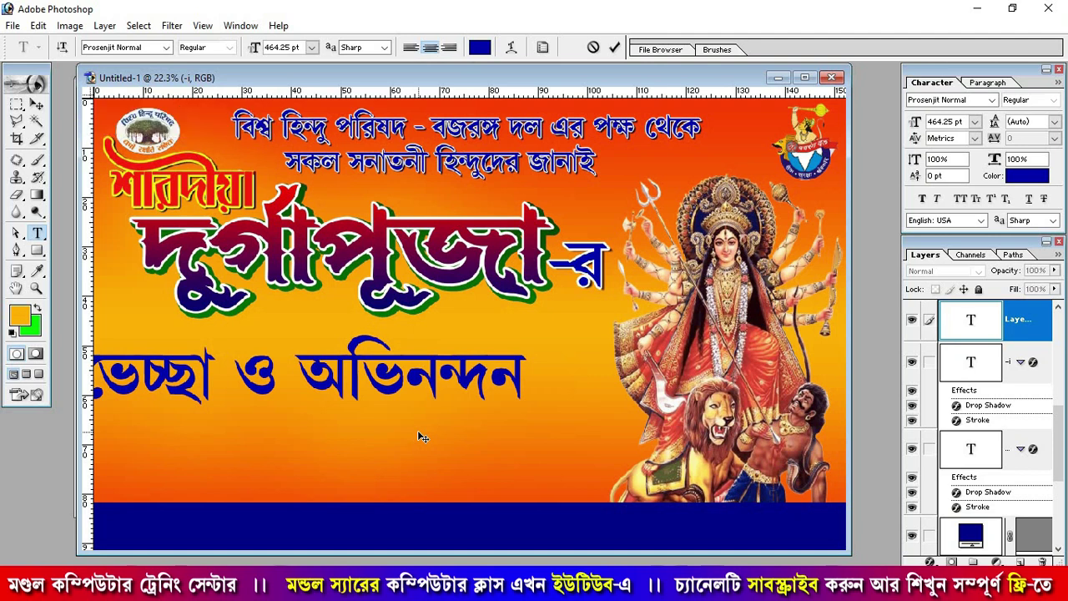
key(BackSpace)
Scale the greeting line to about 53% and set it beneath দুর্গাপূজা, left of Durga.
click(36, 103)
drag(170, 379, 352, 365)
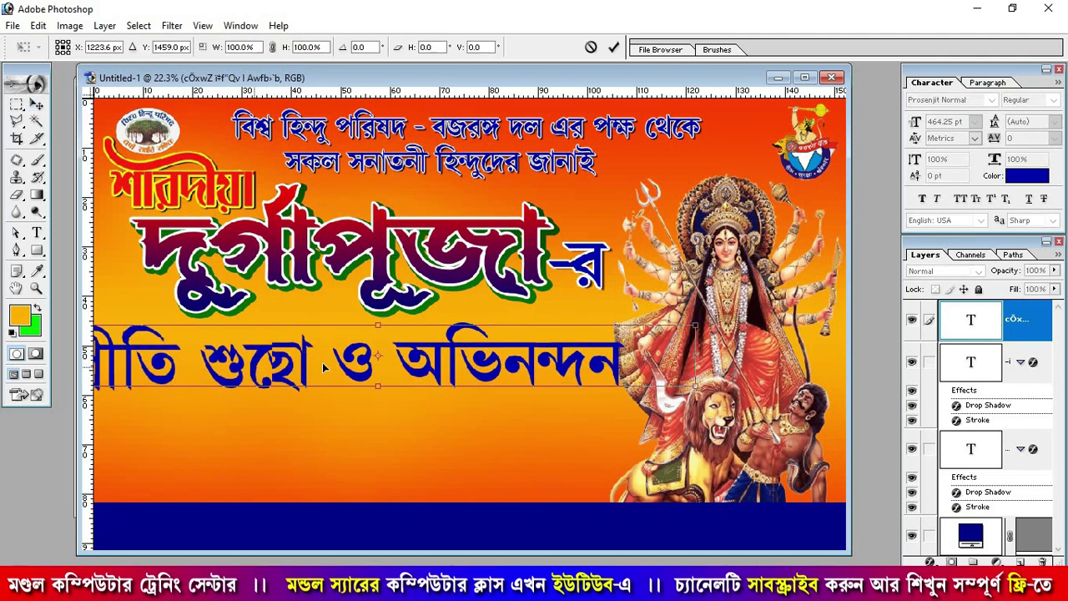
key(ctrl+t)
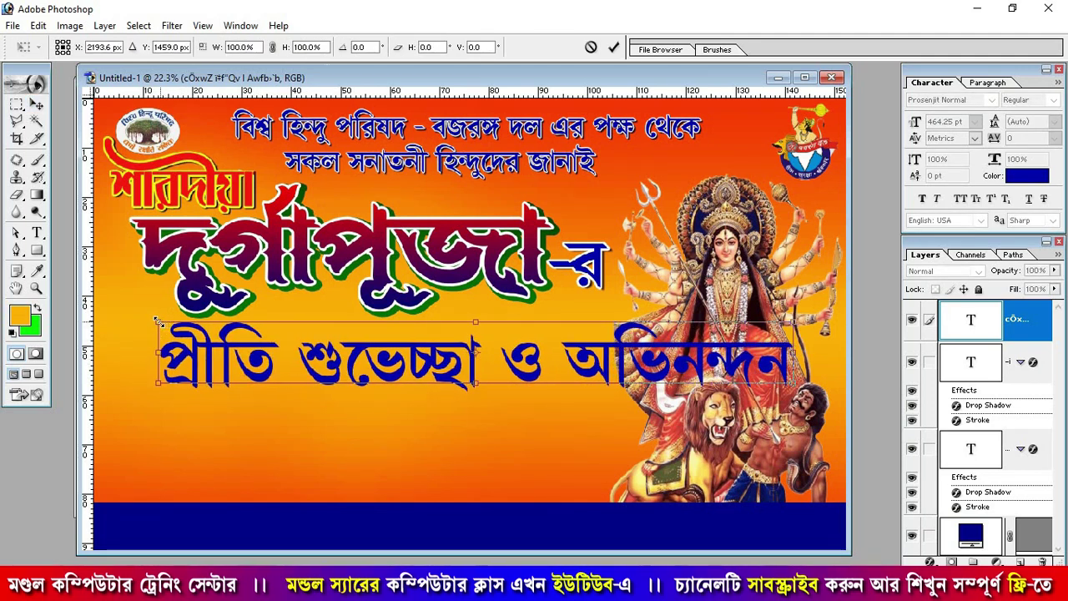
drag(158, 322, 341, 340)
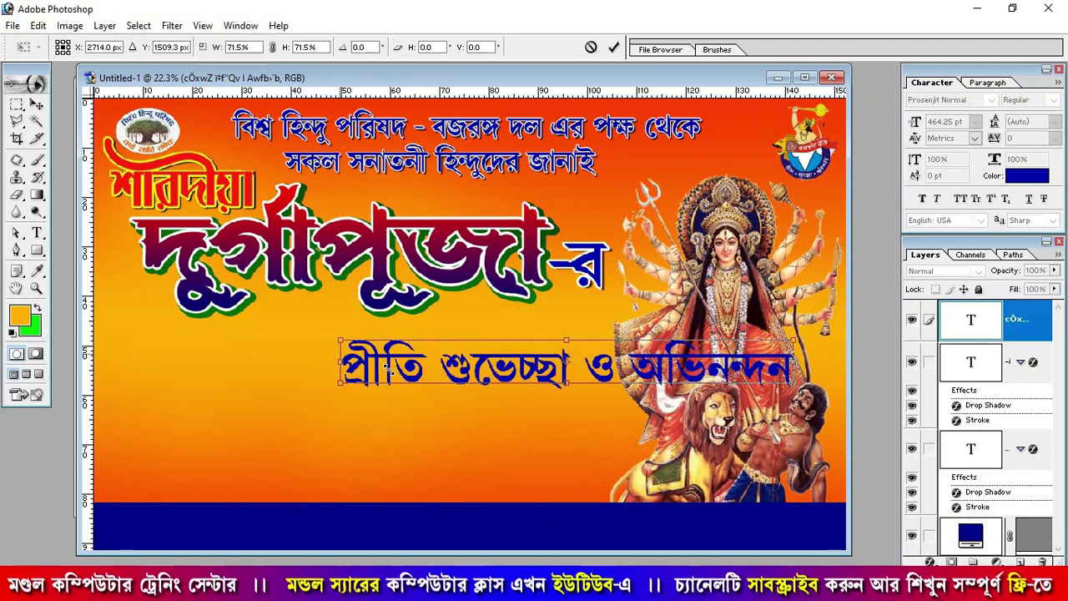
drag(386, 367, 392, 368)
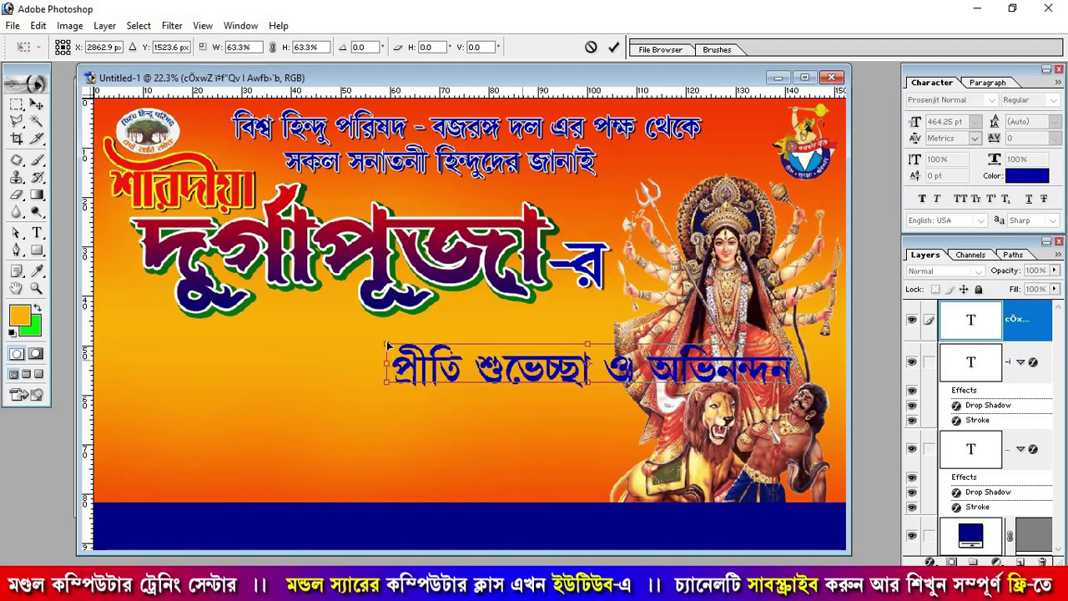
drag(512, 376, 330, 303)
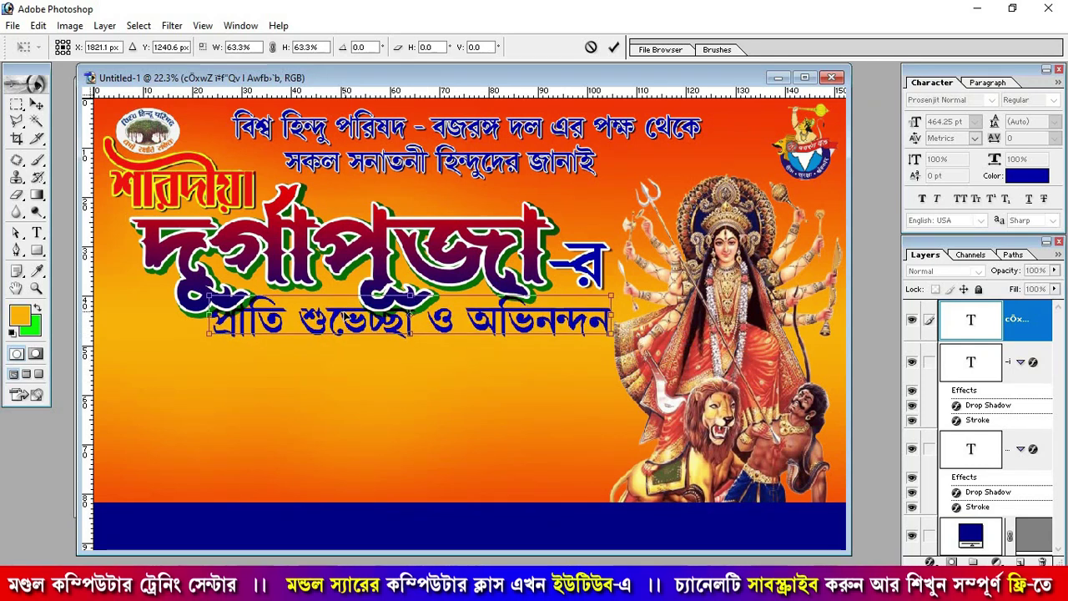
drag(206, 336, 275, 336)
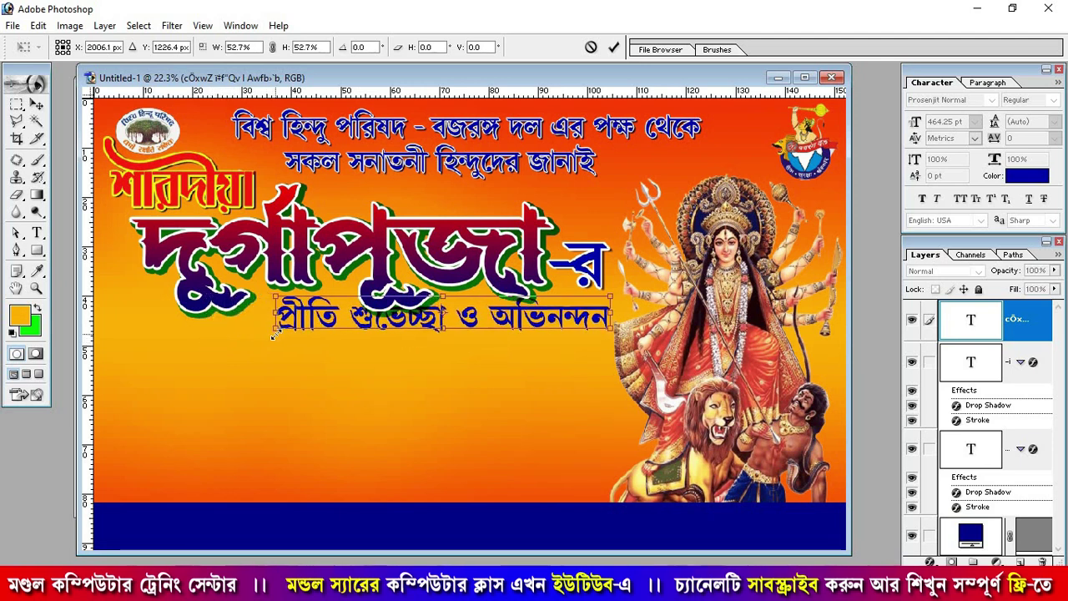
key(Return)
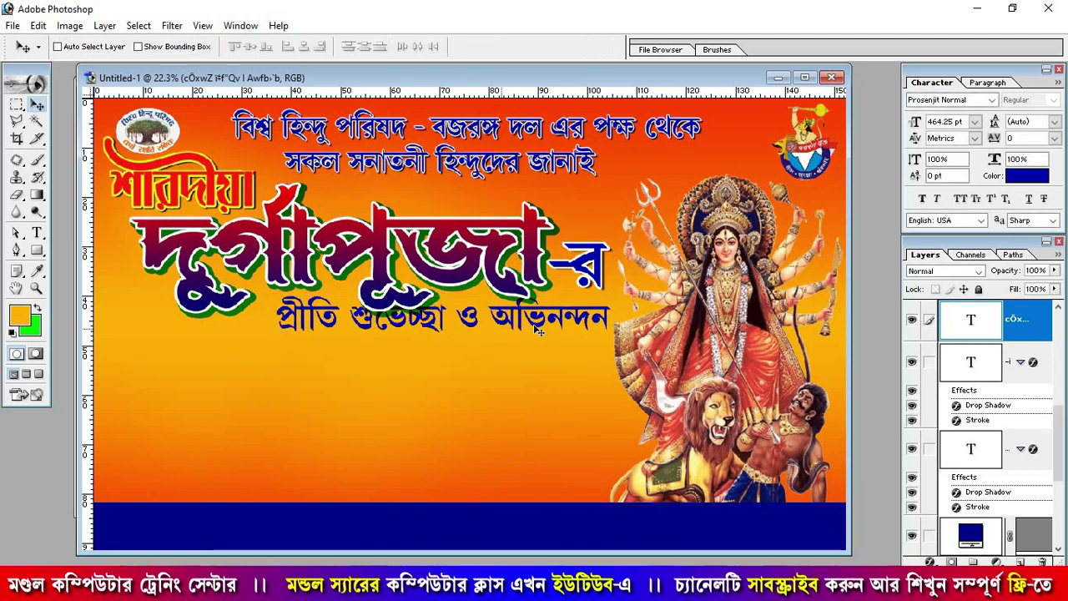
drag(532, 322, 523, 337)
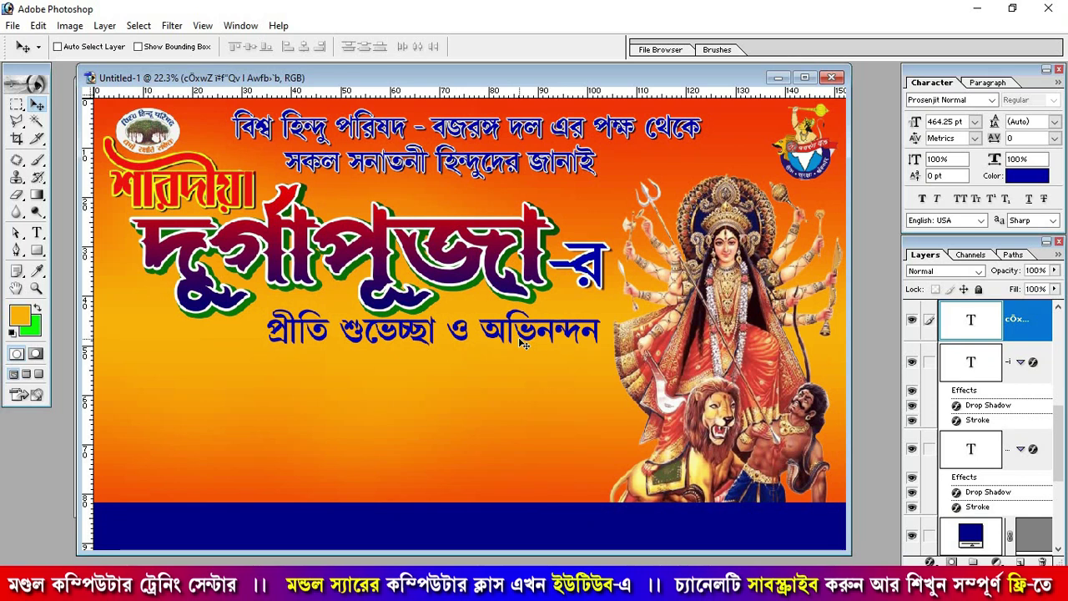
Colour the greeting text red (#FF0000, R 255) and add a Stroke layer style.
click(1032, 176)
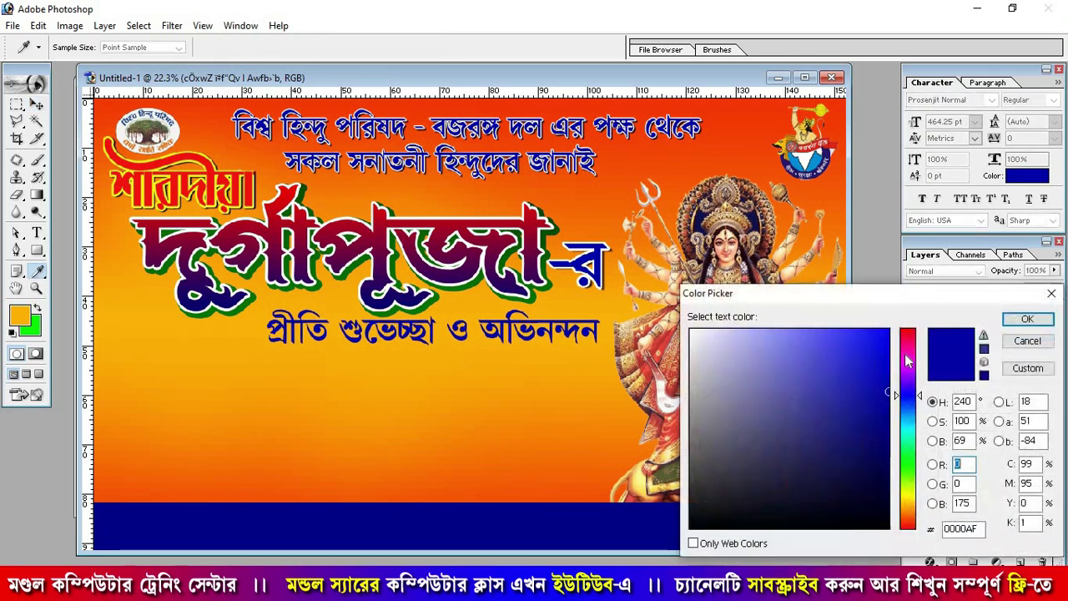
drag(908, 362, 941, 305)
text(255)
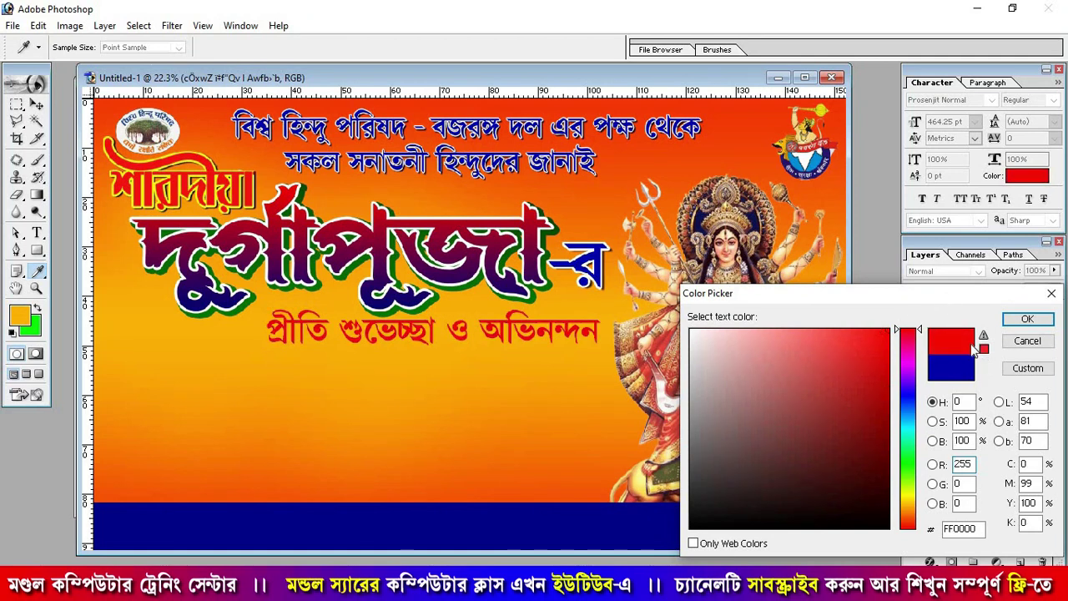
click(1027, 319)
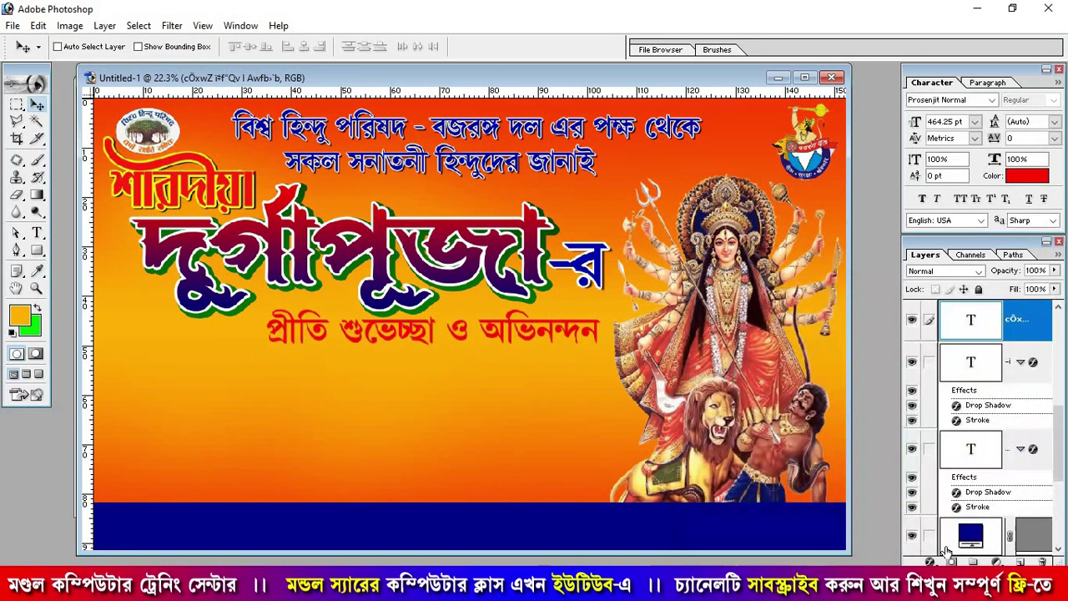
click(930, 561)
click(959, 553)
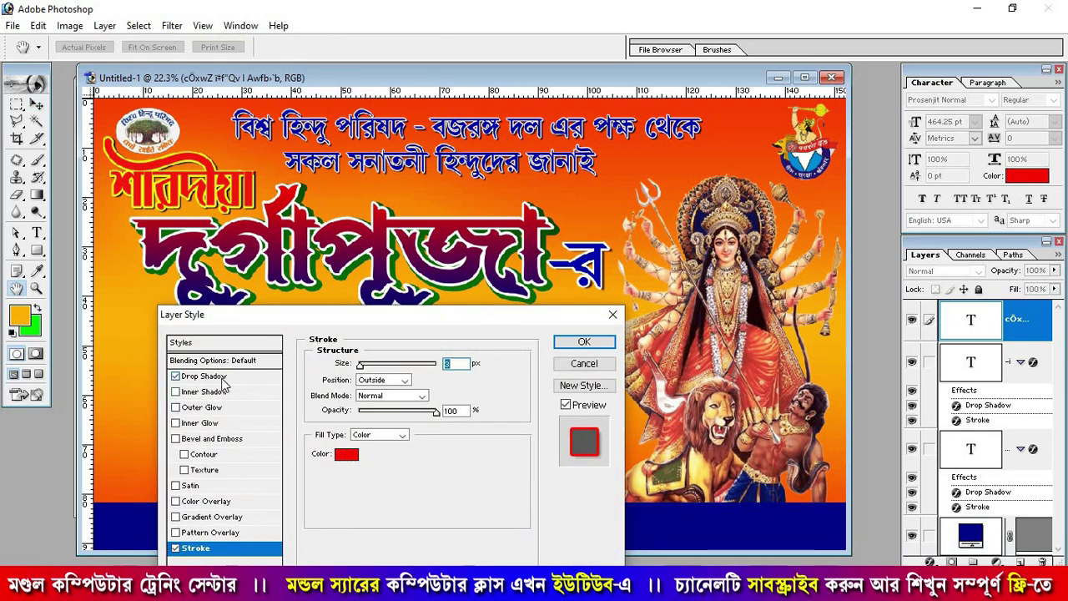
Apply a 7 px white stroke and a 16 px-distance drop shadow to the greeting.
click(204, 377)
drag(271, 317, 618, 153)
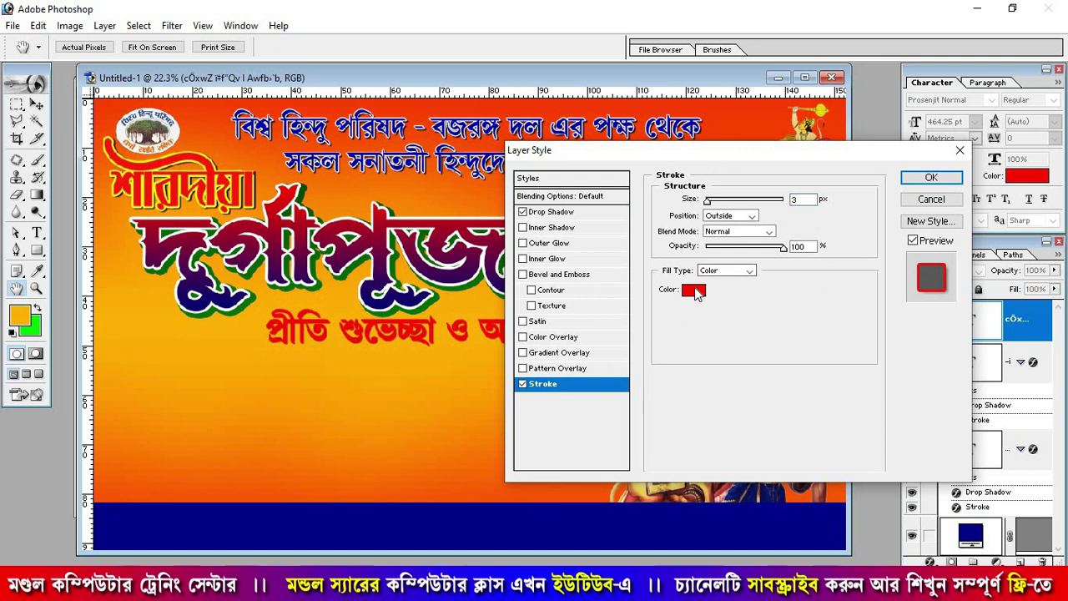
click(696, 290)
click(691, 331)
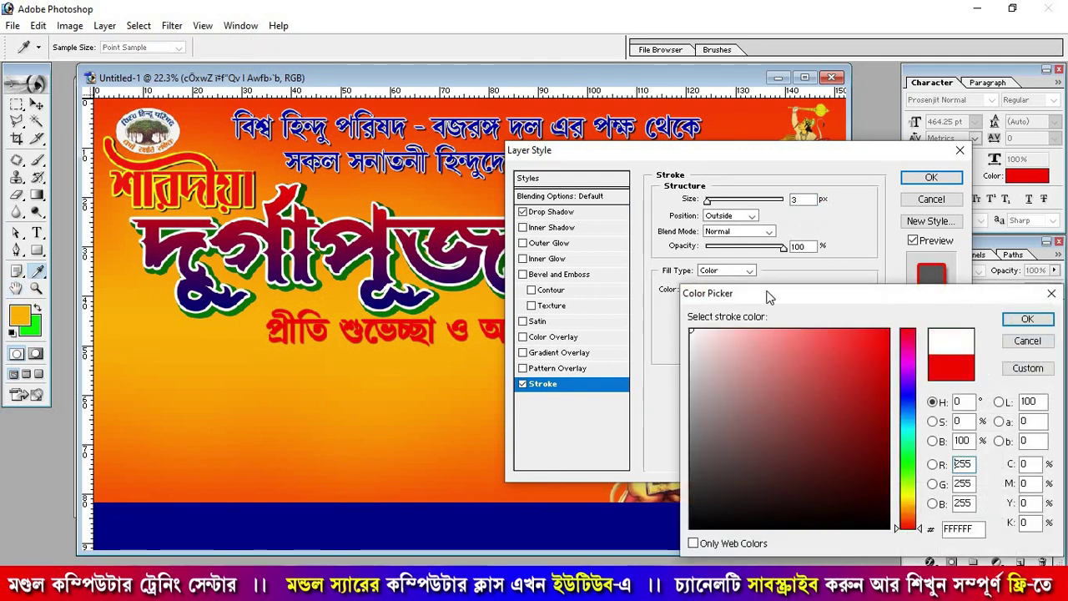
click(1016, 324)
drag(707, 201, 796, 239)
click(552, 214)
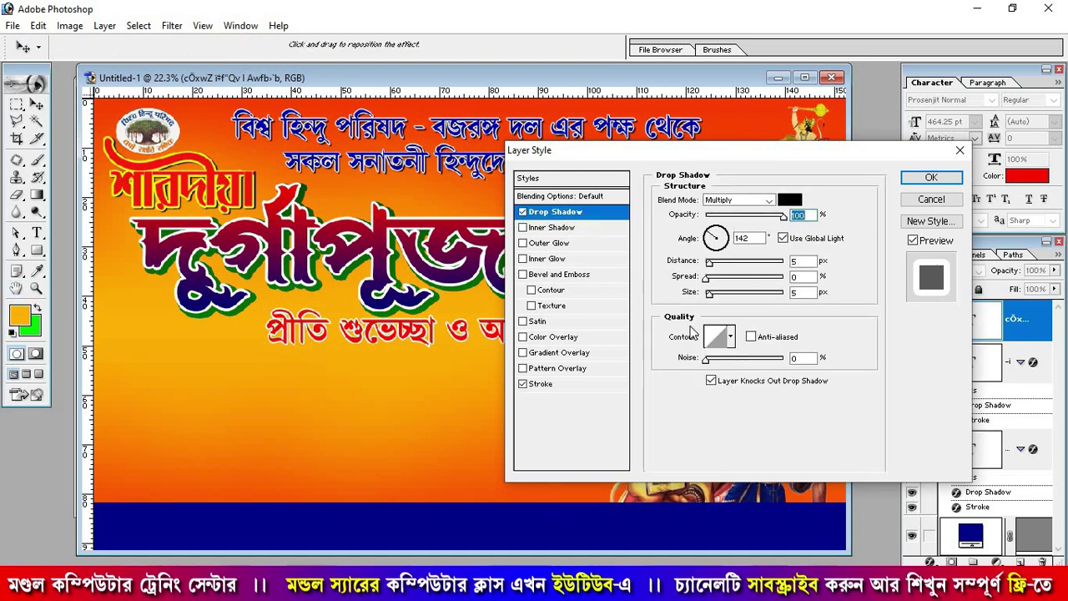
drag(710, 265, 717, 265)
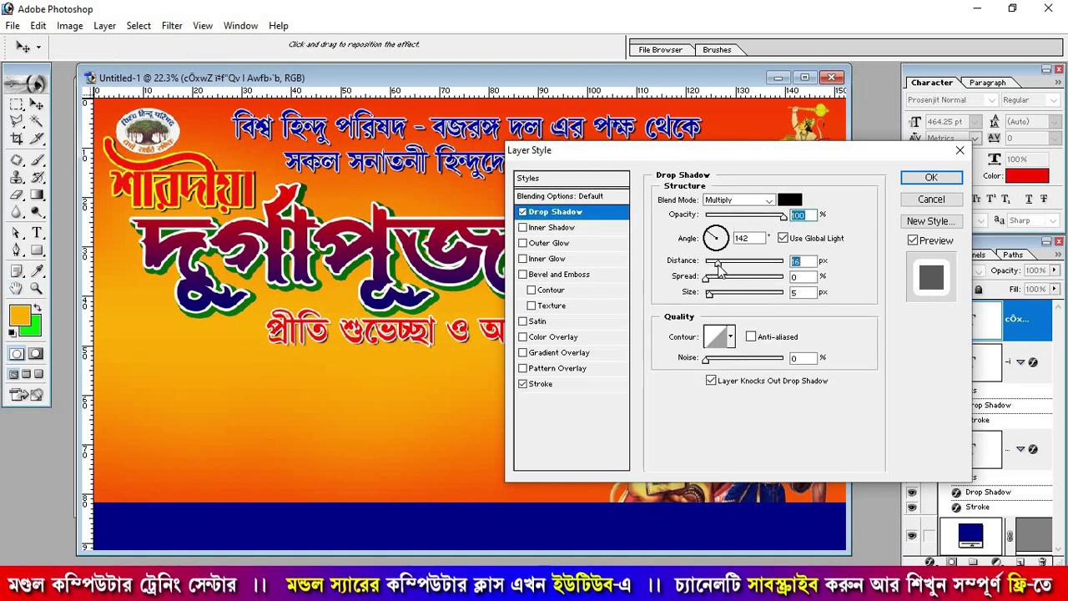
click(930, 178)
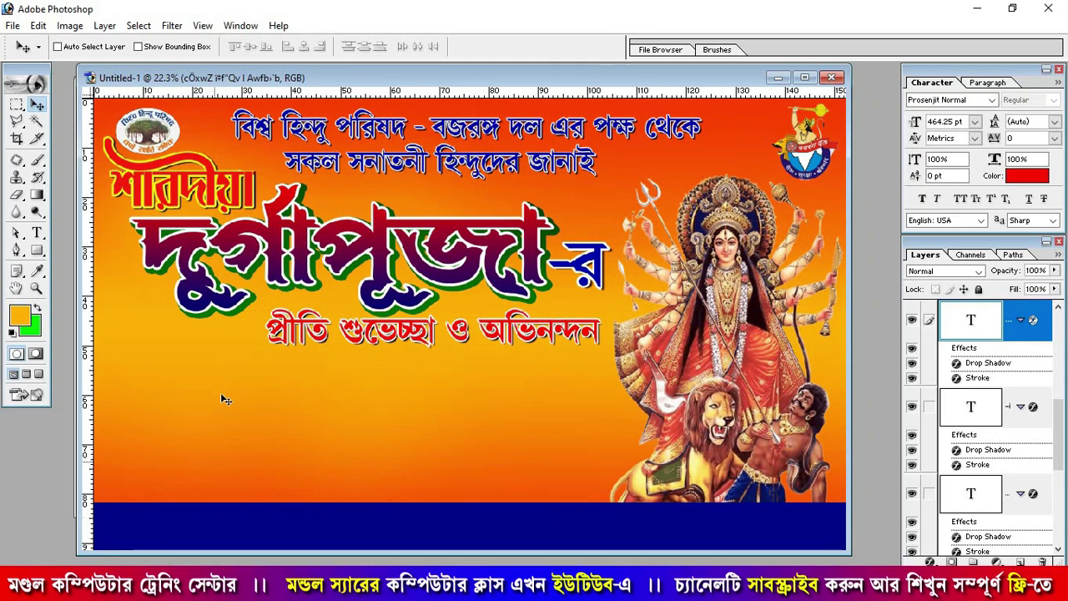
Draw a left-aligned 150 pt paragraph text box from the lower-left banner down to the blue band.
click(37, 232)
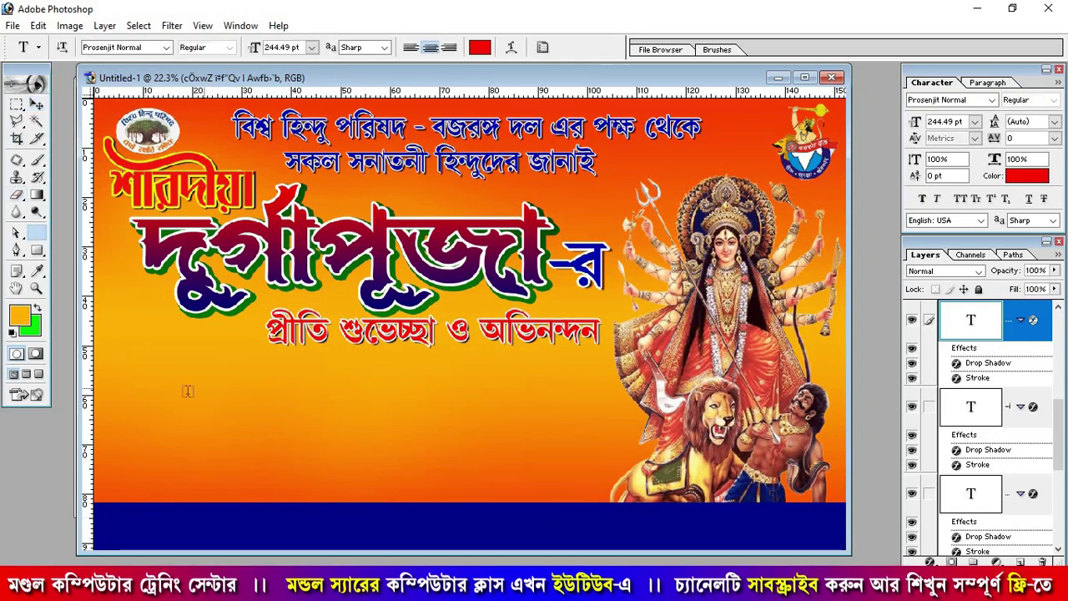
drag(108, 361, 472, 452)
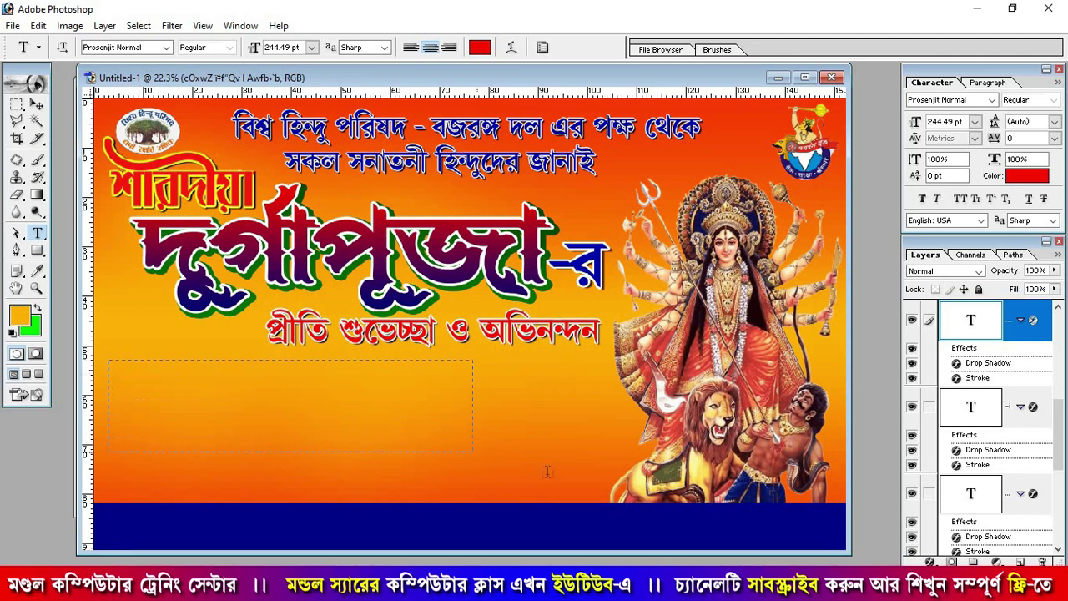
drag(546, 472, 651, 513)
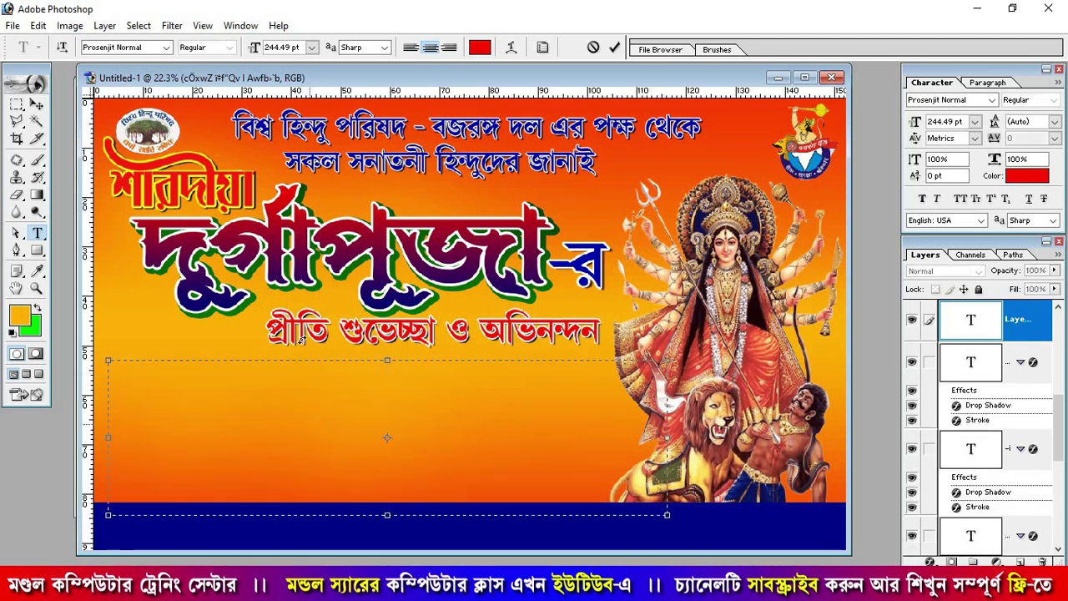
click(410, 48)
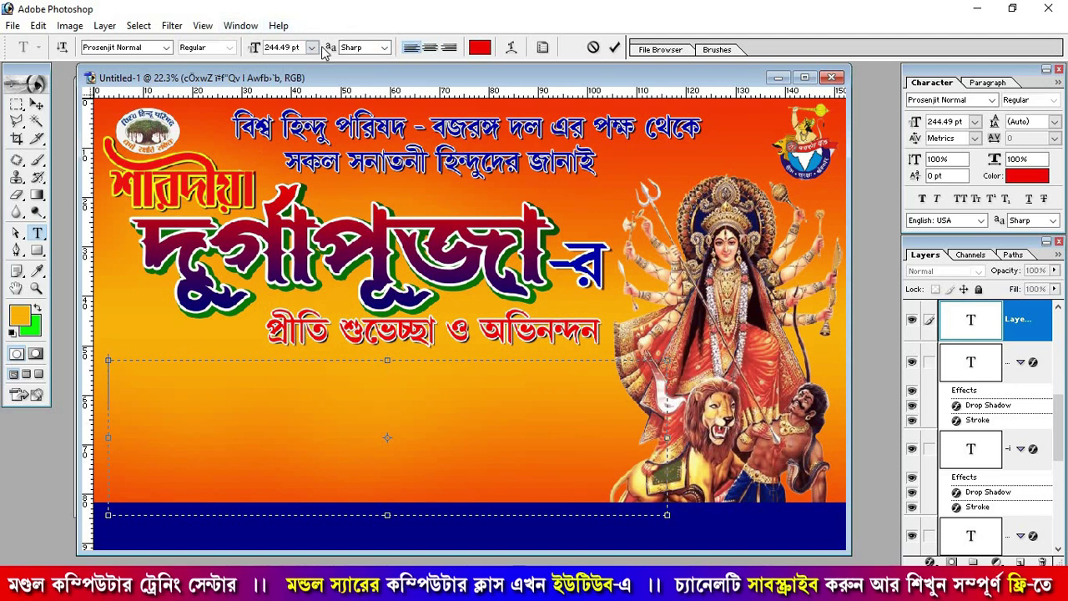
drag(294, 48, 264, 48)
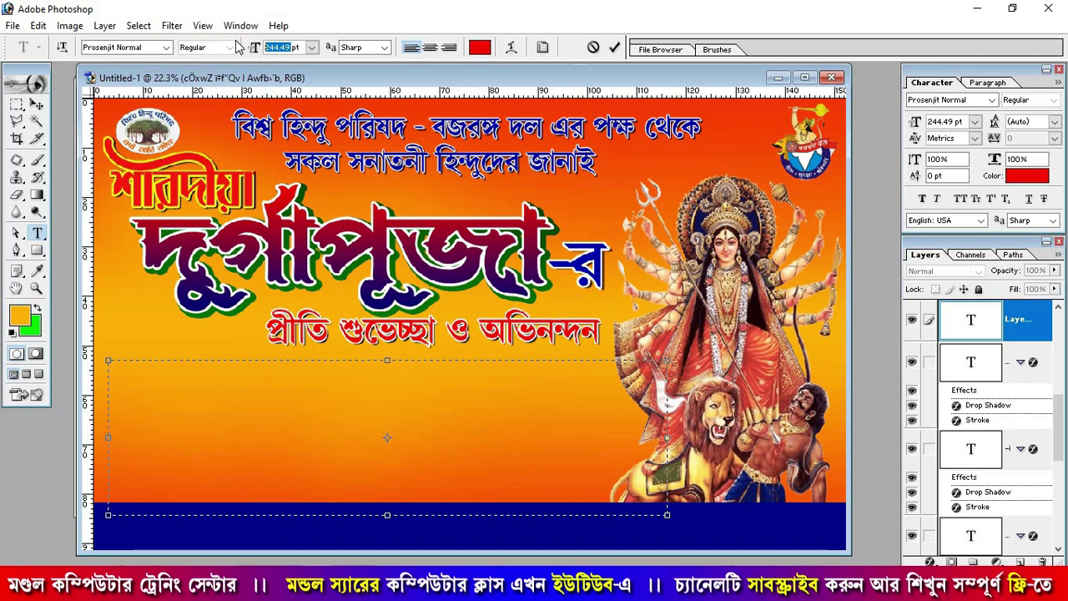
text(150)
key(Return)
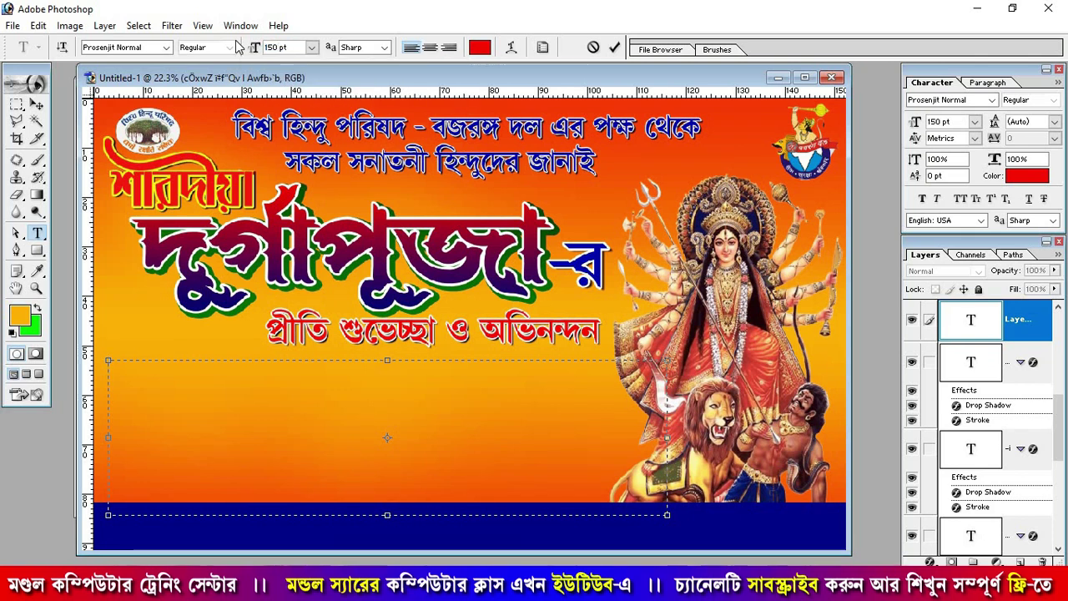
Type 'এবার দুর্গাপূজা হোক নেশামুক্ত।' via Avro phonetic input and begin the next line.
text(eb)
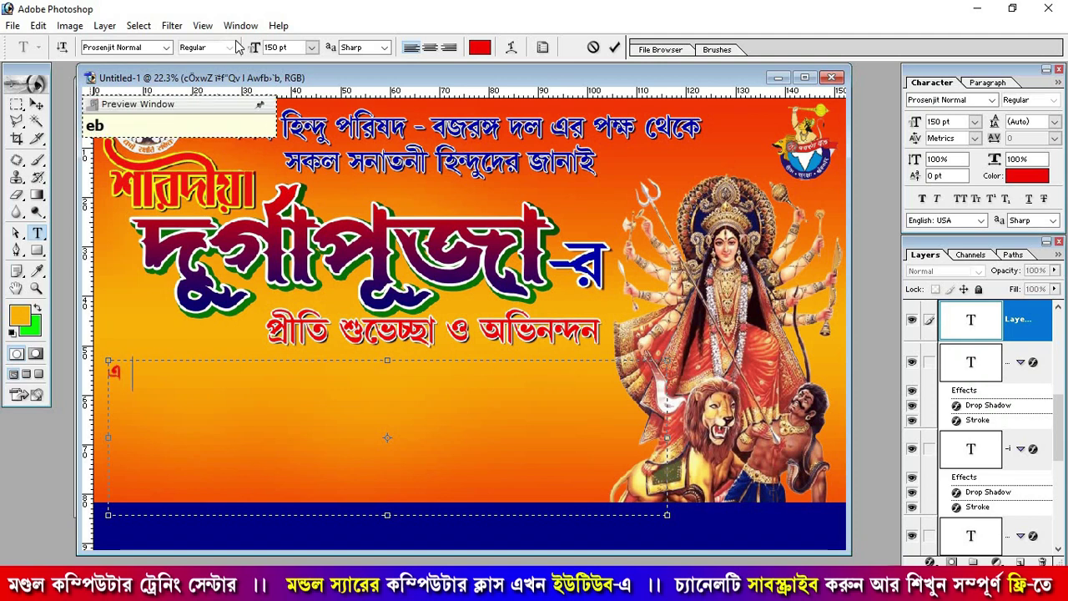
text(ar)
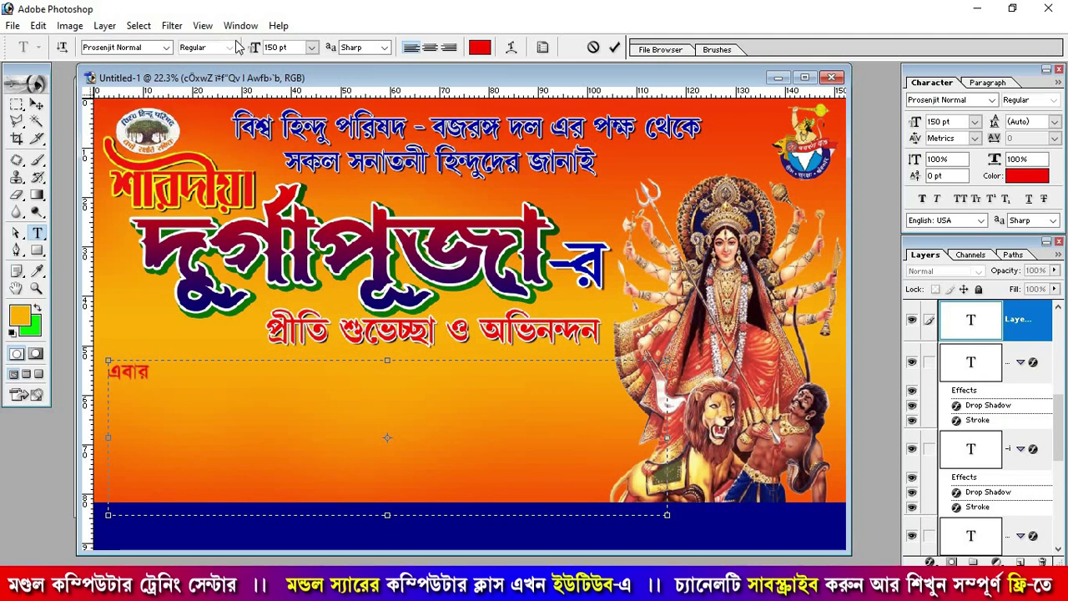
text( du)
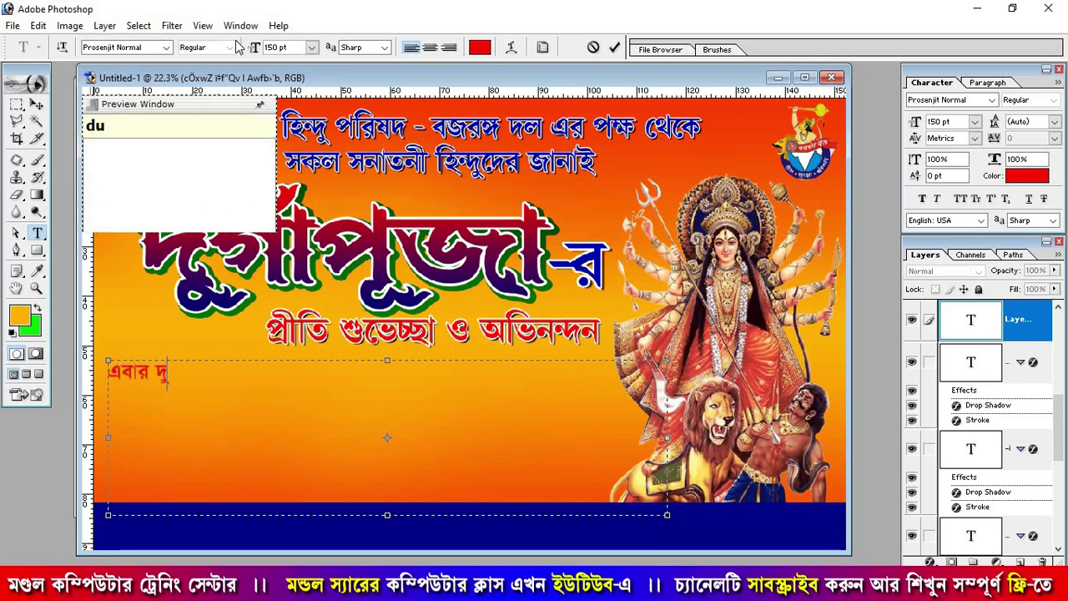
text(rgapuja)
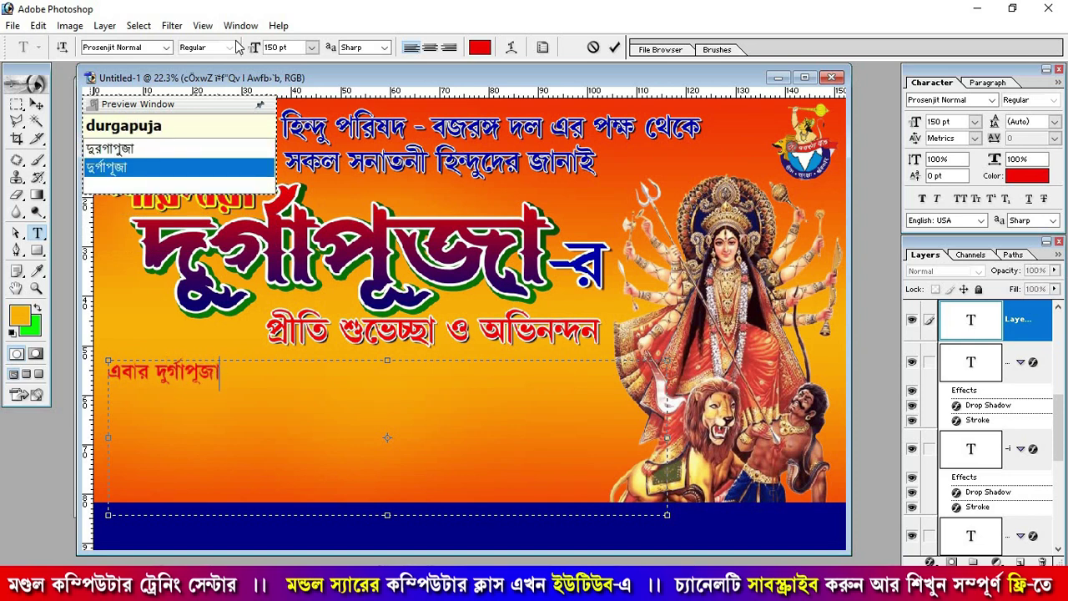
text( h)
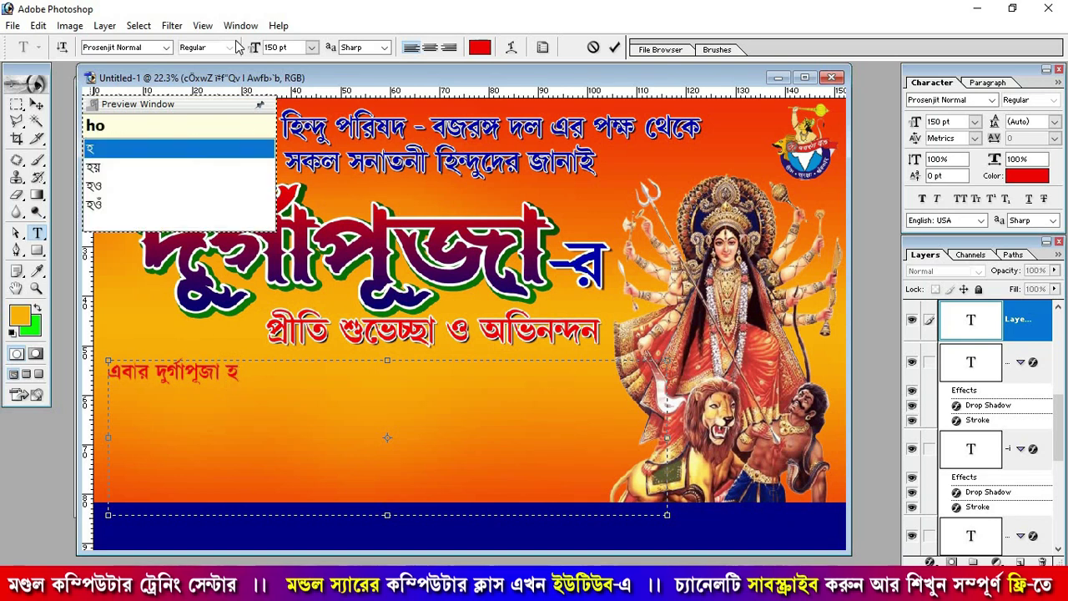
text(ok )
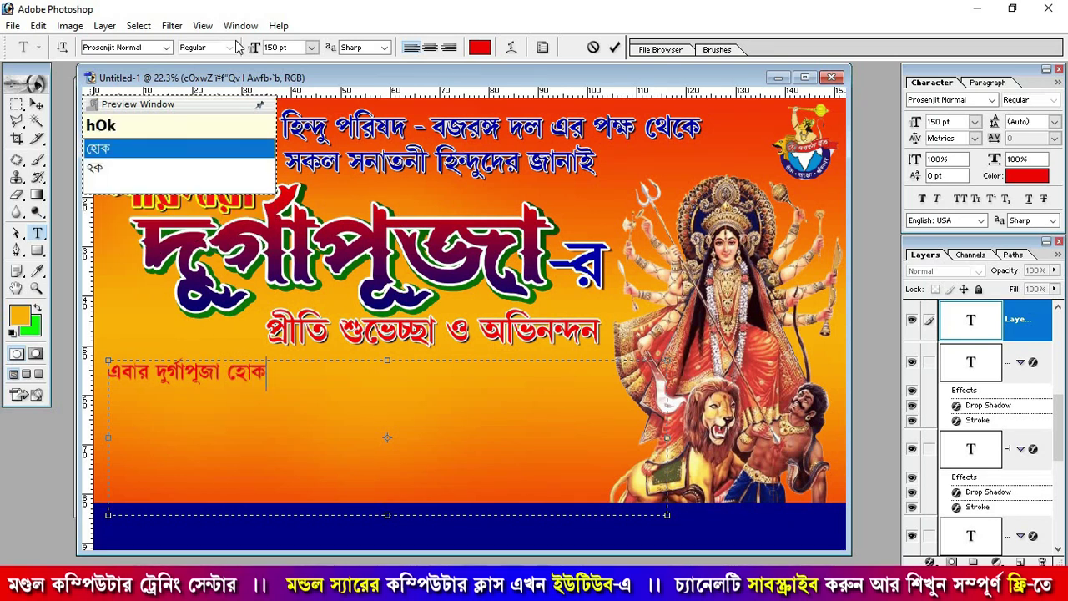
text(nesh)
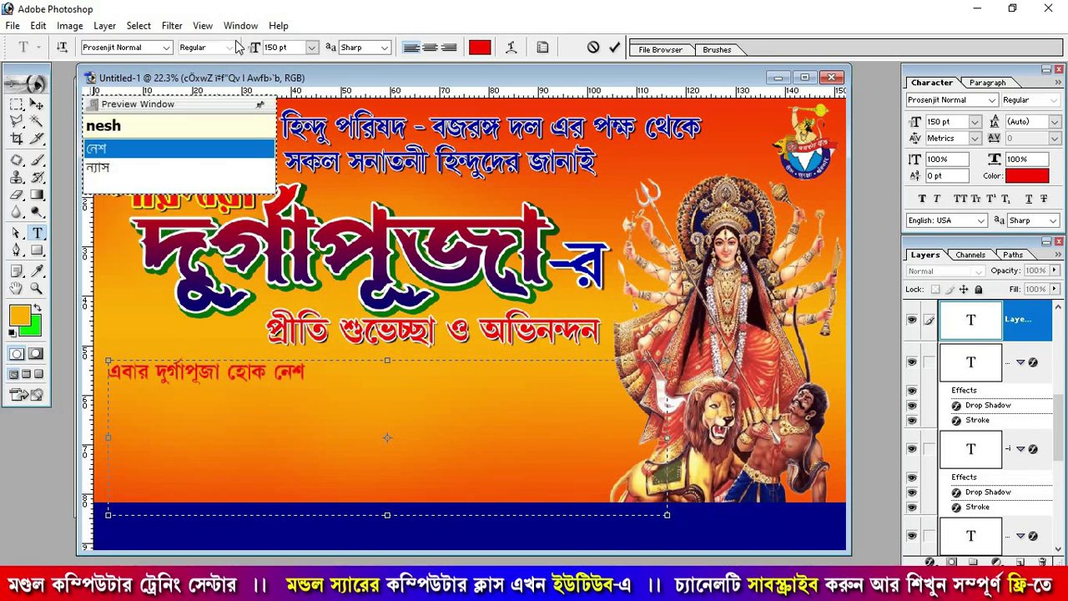
text(amu)
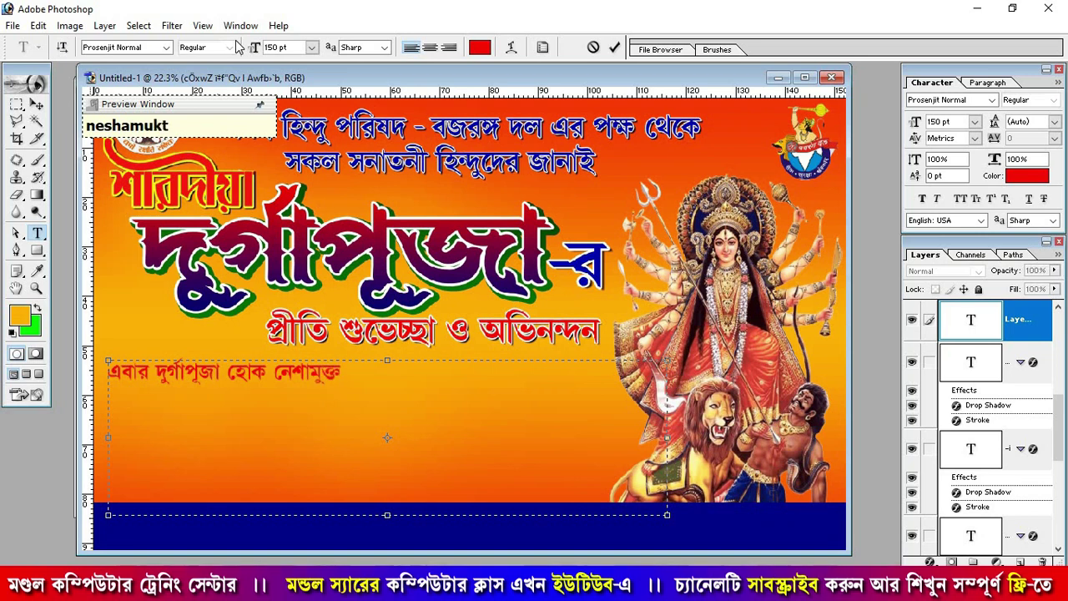
text(.)
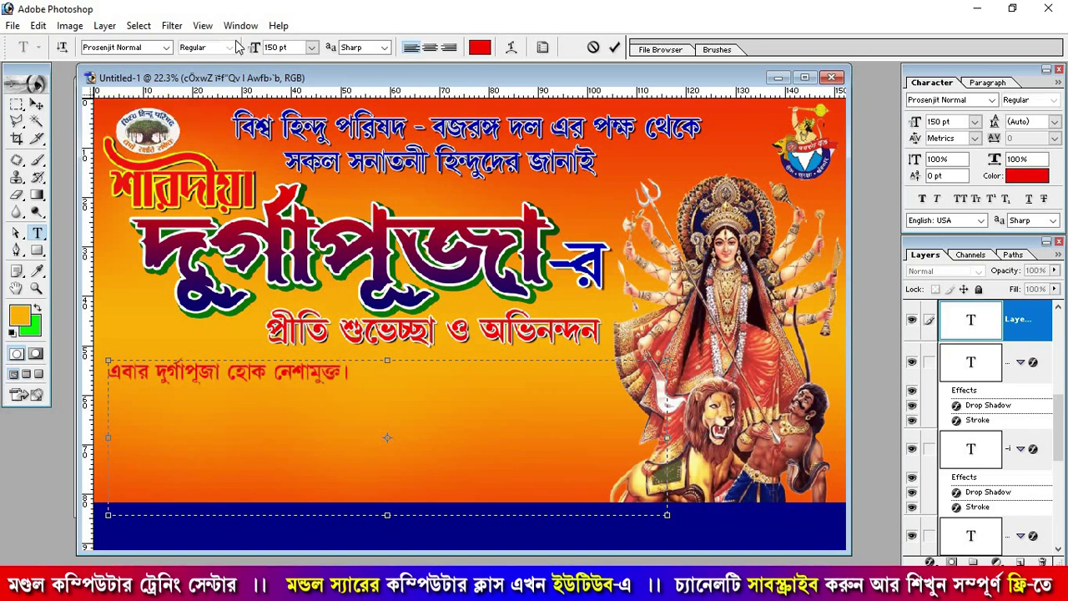
text( p)
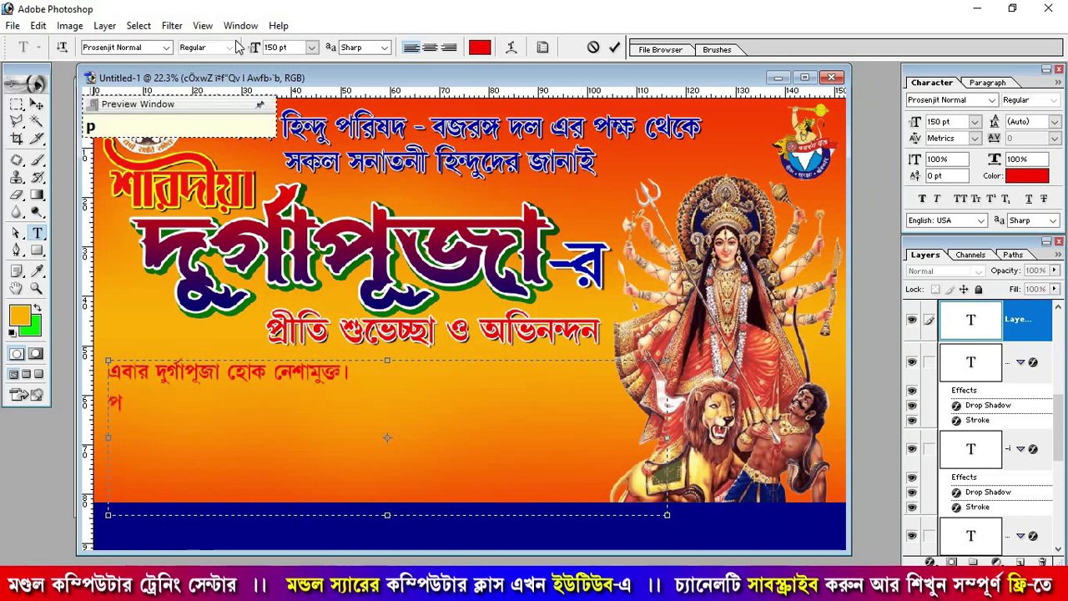
text(u)
text(j)
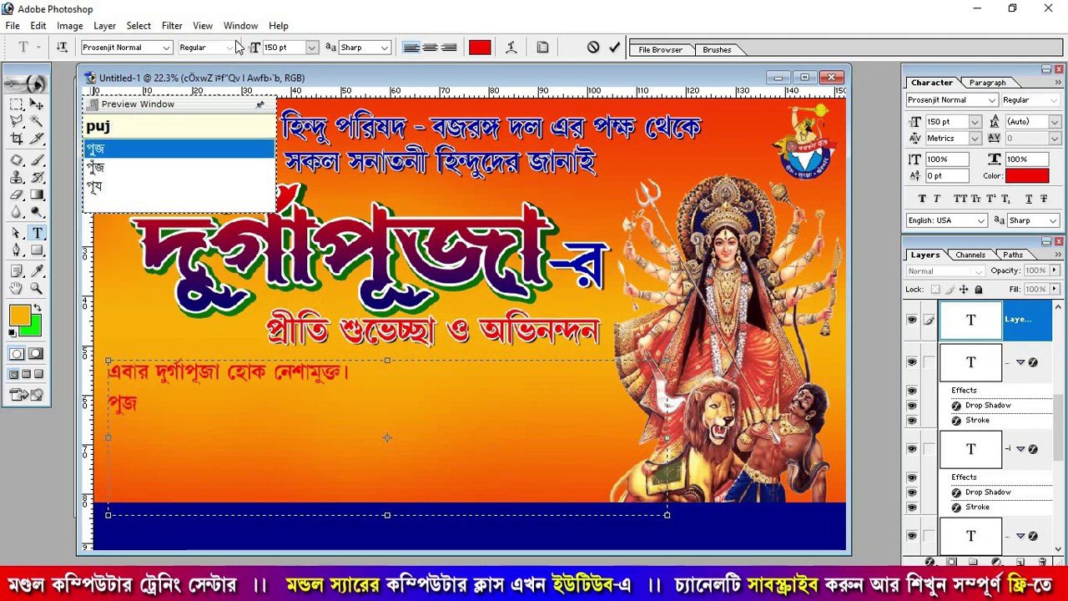
text(Oy b)
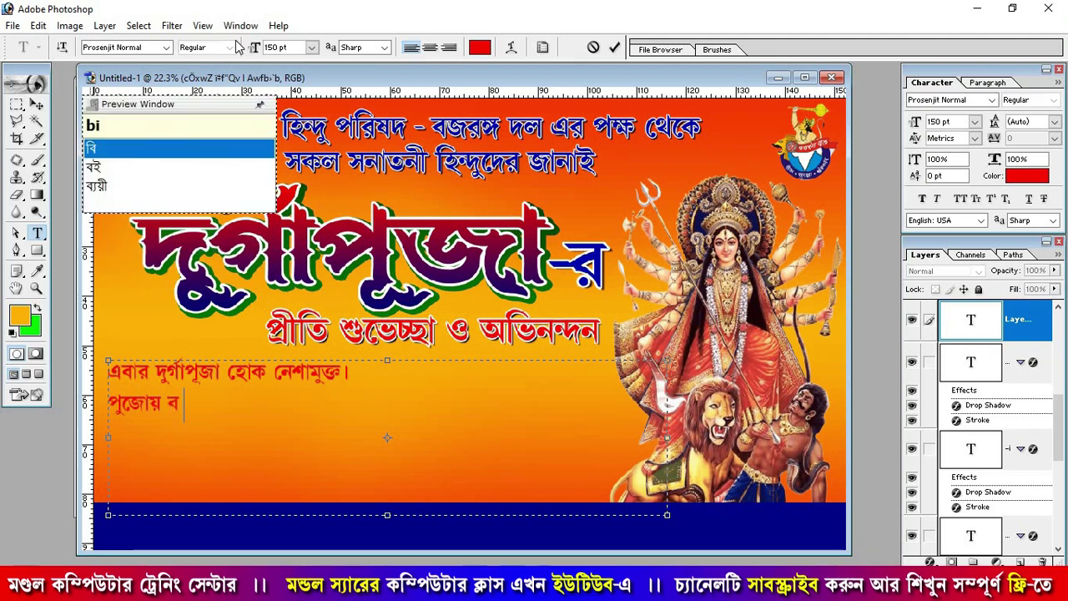
text(ino)
Continue the second Bengali sentence up to the word ডিজে, fixing suggested spellings.
key(BackSpace)
text(O)
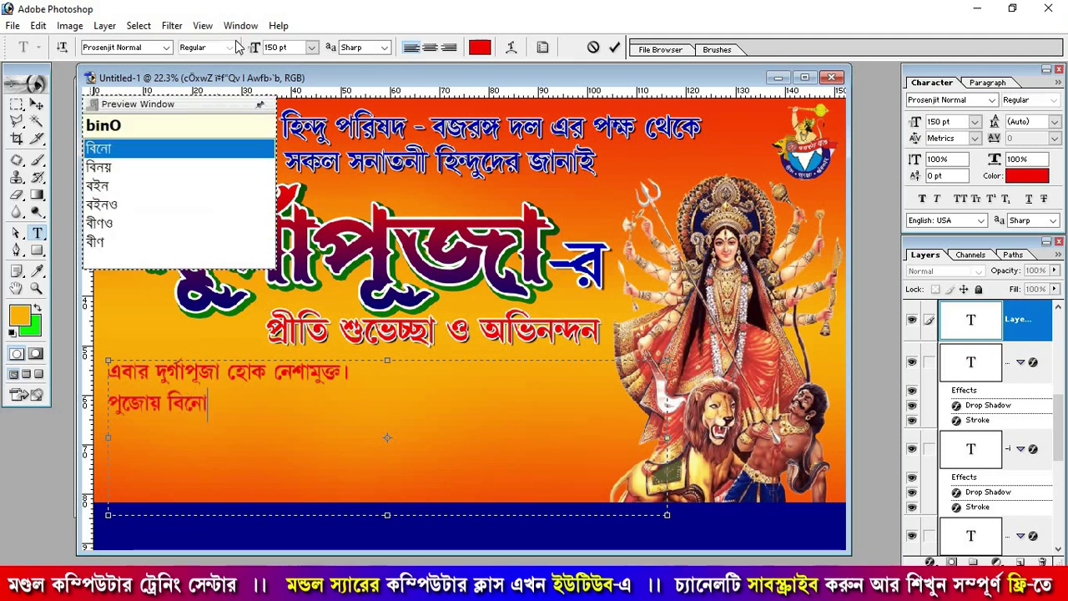
text(dner )
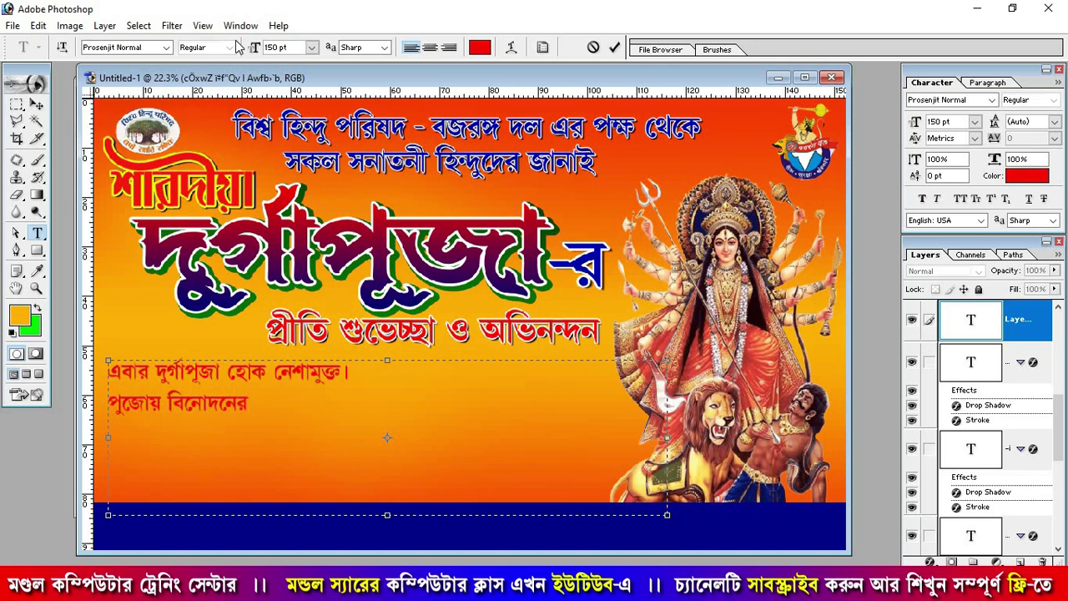
text(name )
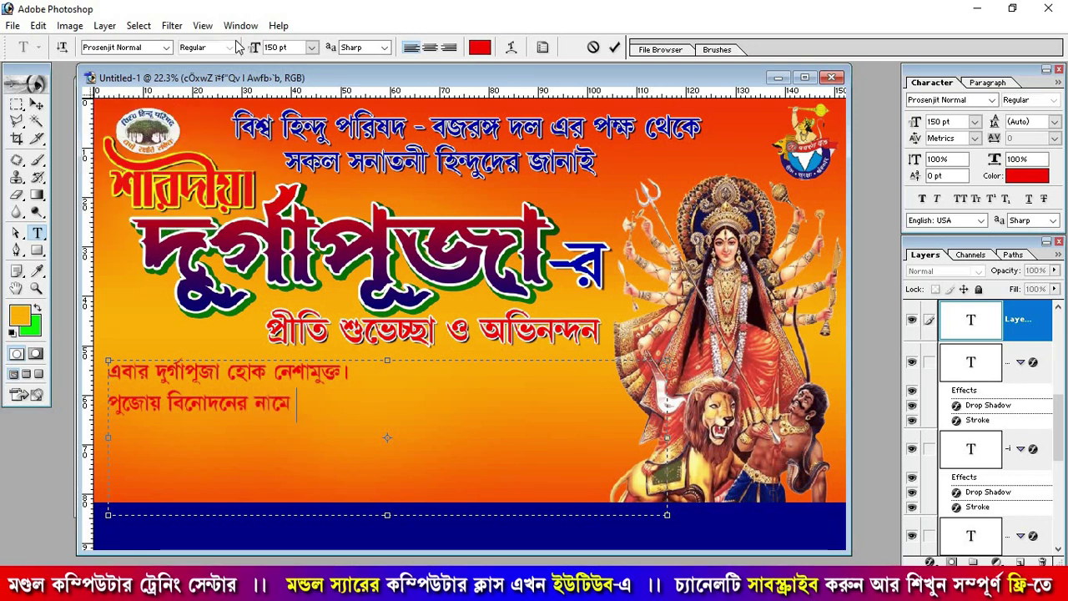
text(di)
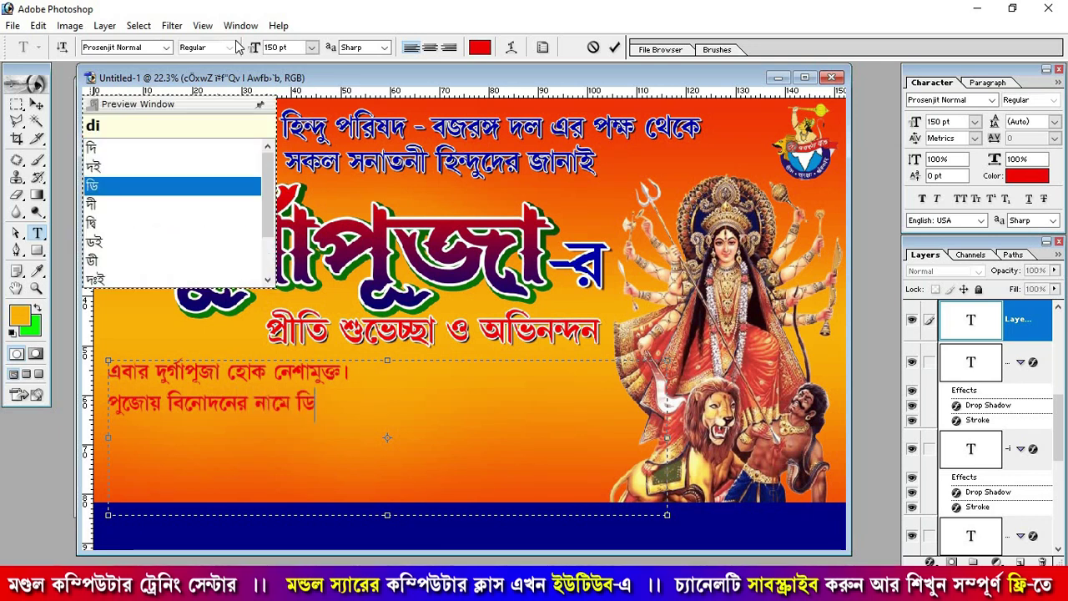
key(Down)
key(Down)
key(Up)
key(Up)
text(o)
key(BackSpace)
text(je)
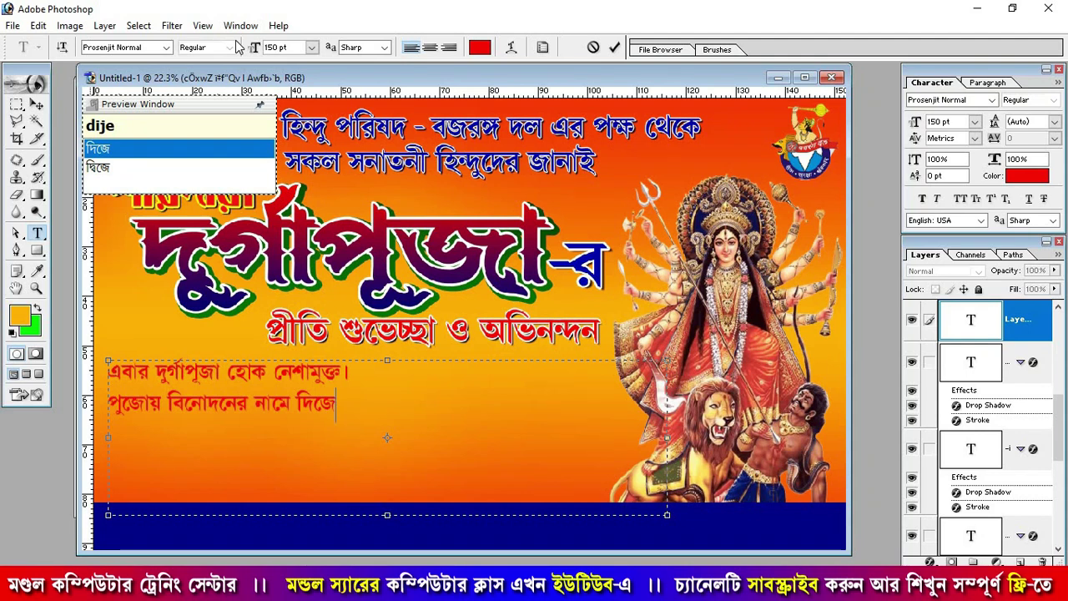
key(BackSpace)
key(BackSpace)
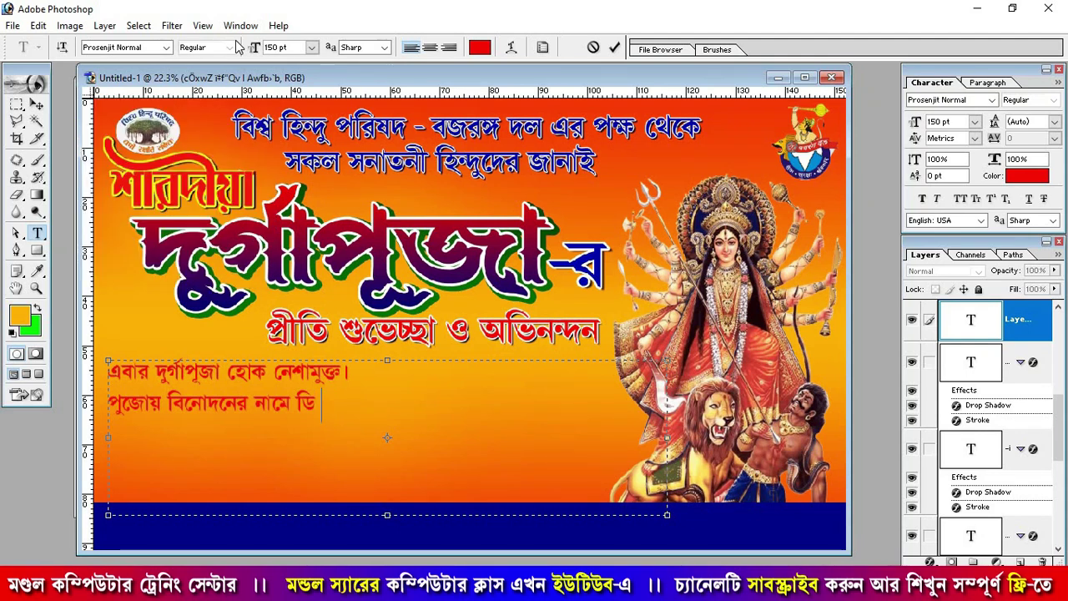
text(je)
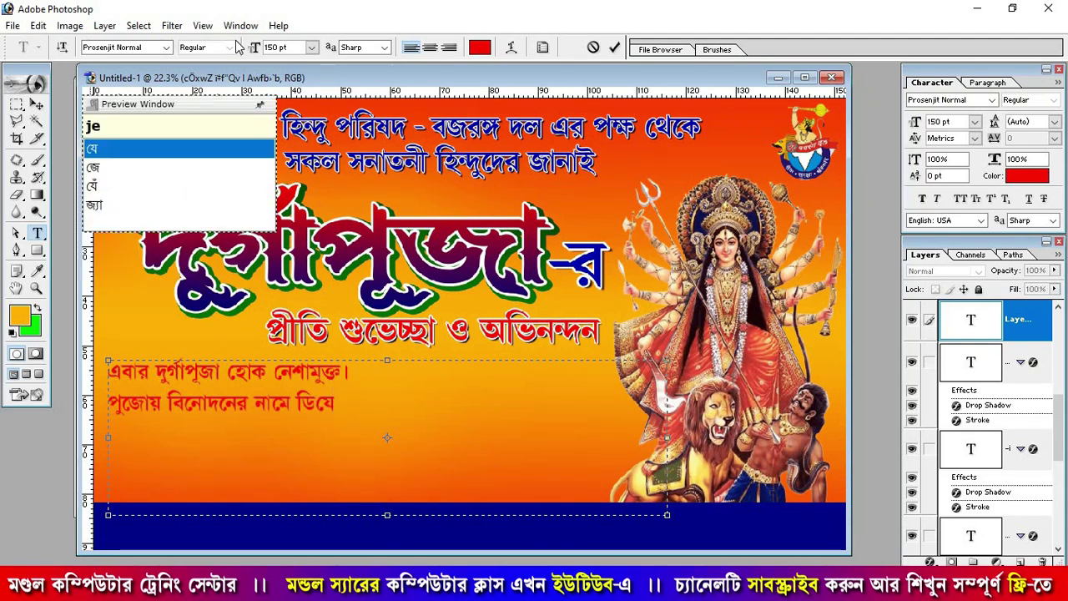
key(Down)
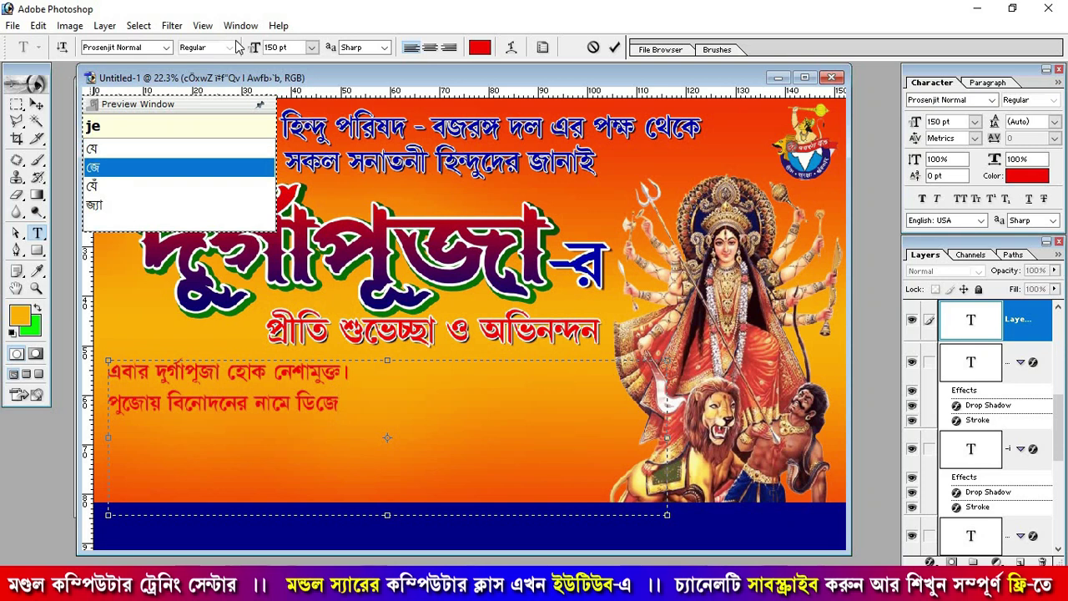
Finish the second sentence so it ends 'নাচ বন্ধ করা উচিৎ।'.
text(te )
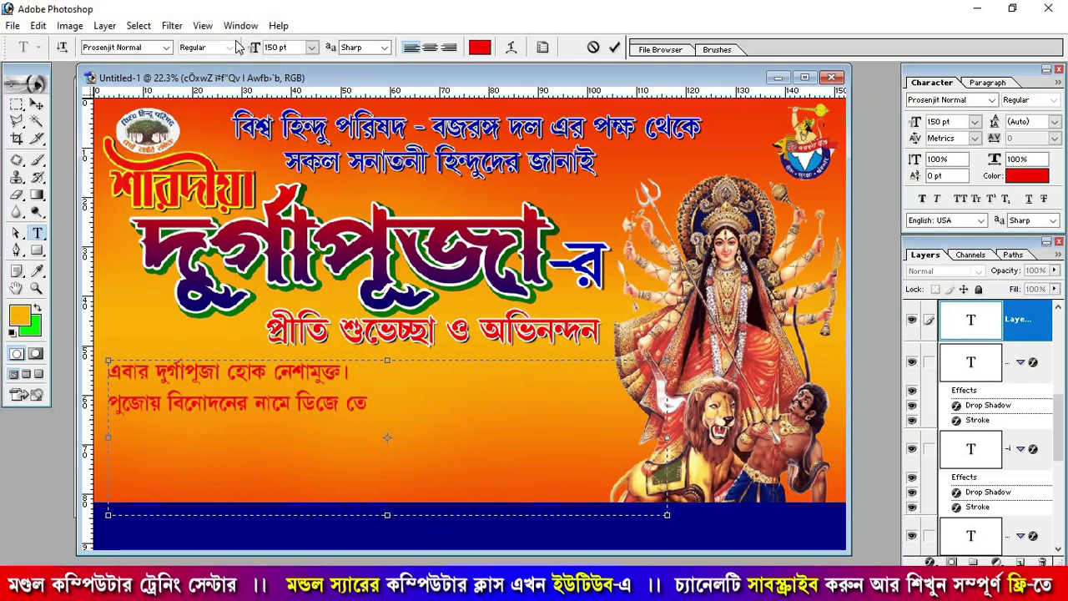
text(oshan)
key(BackSpace)
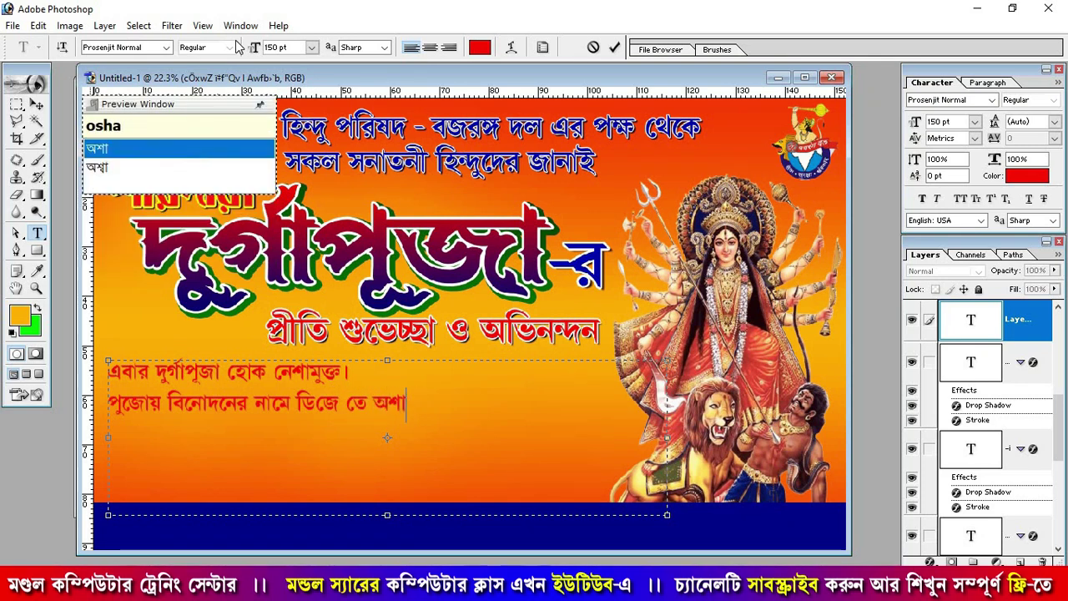
text(lIn )
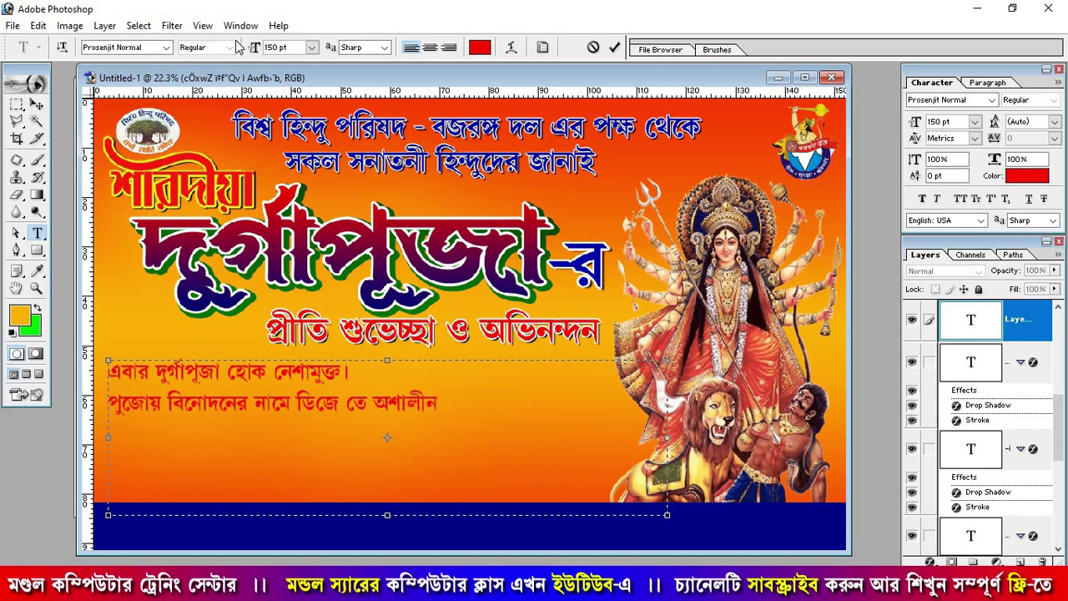
text(gan ba)
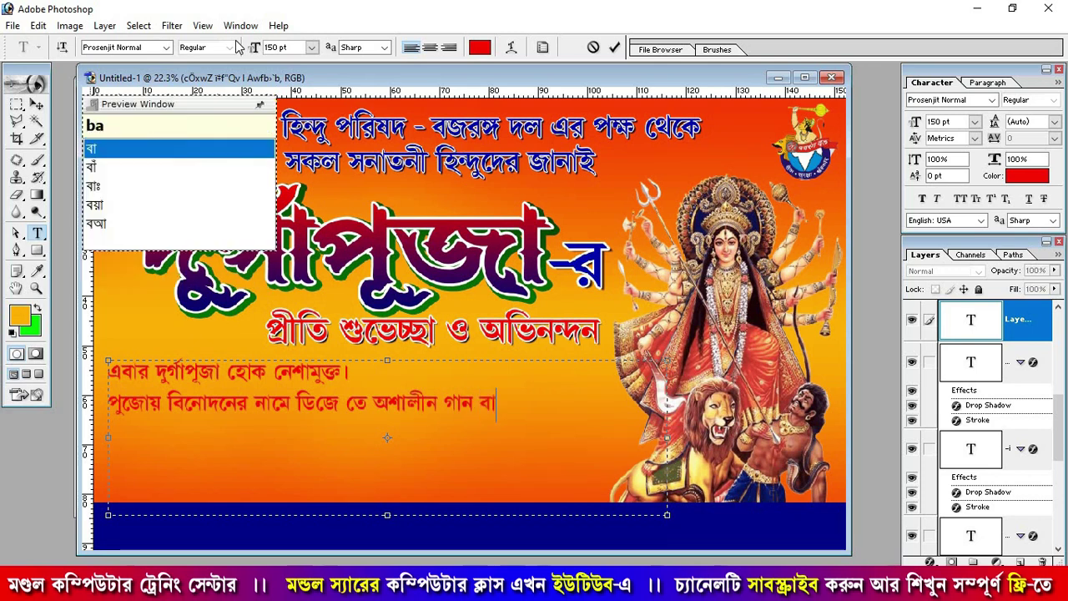
text(jiye )
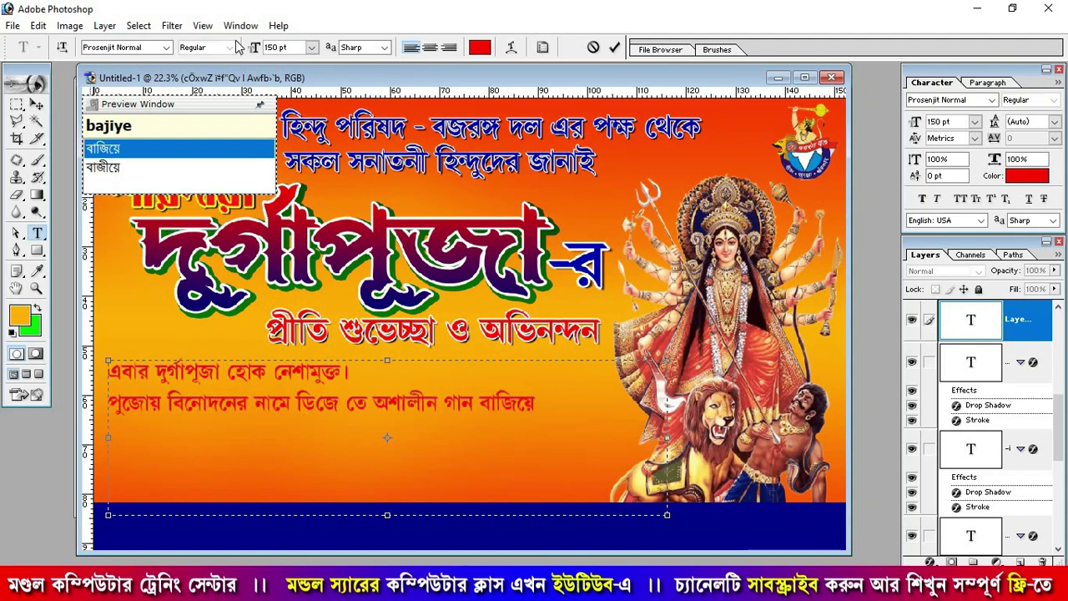
text(na)
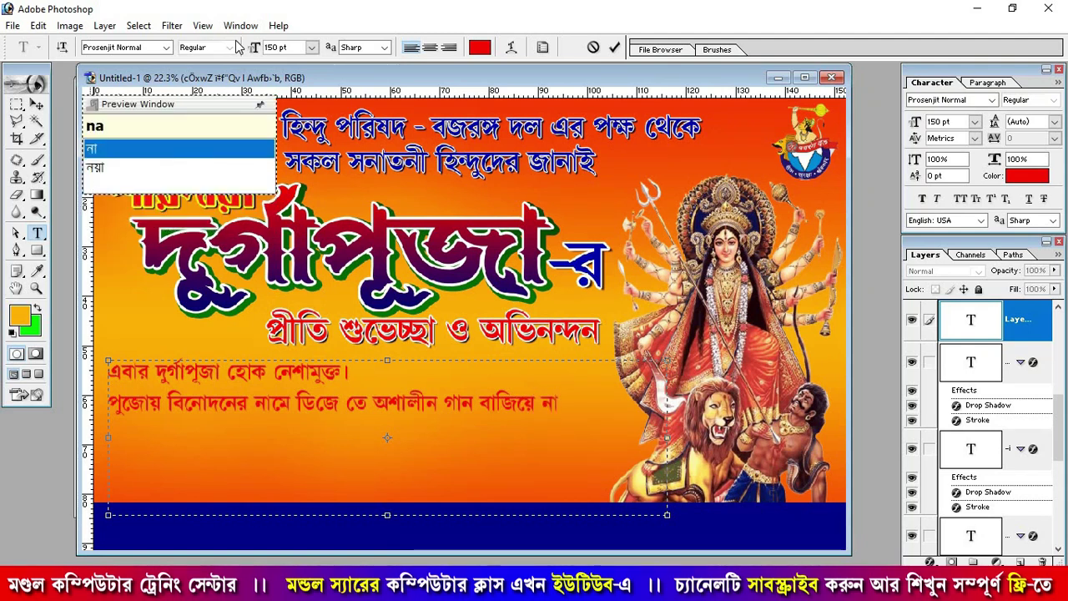
text(t)
key(BackSpace)
text(c)
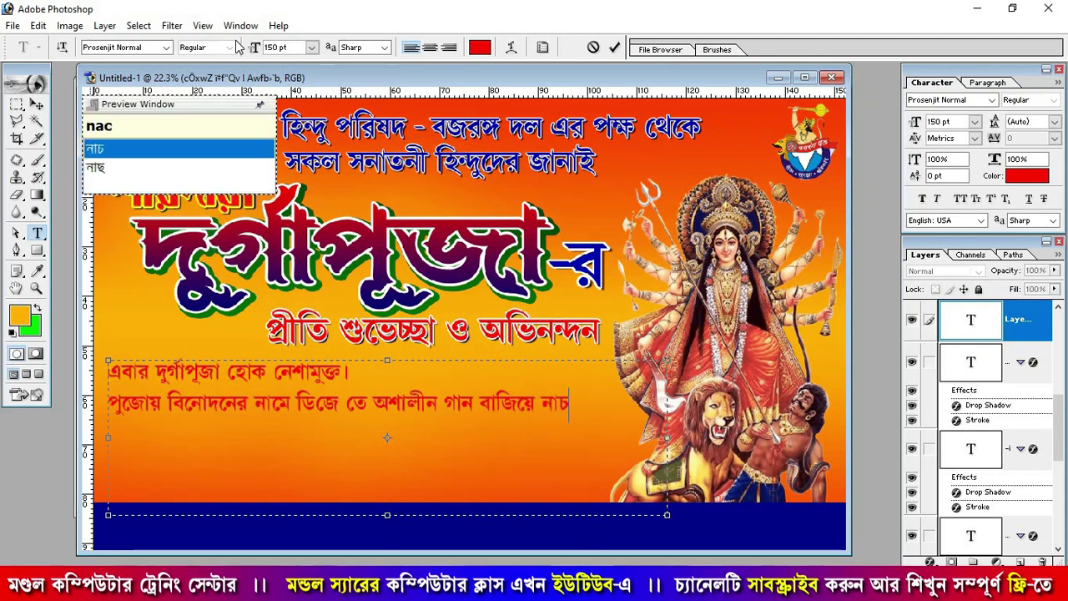
text(a )
text(b)
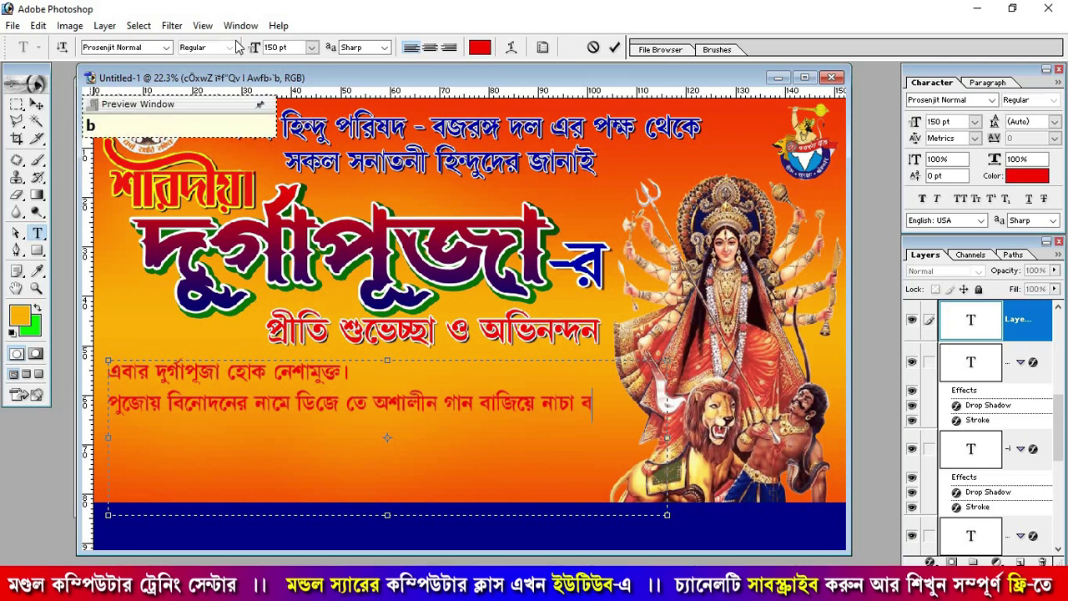
text(ondh)
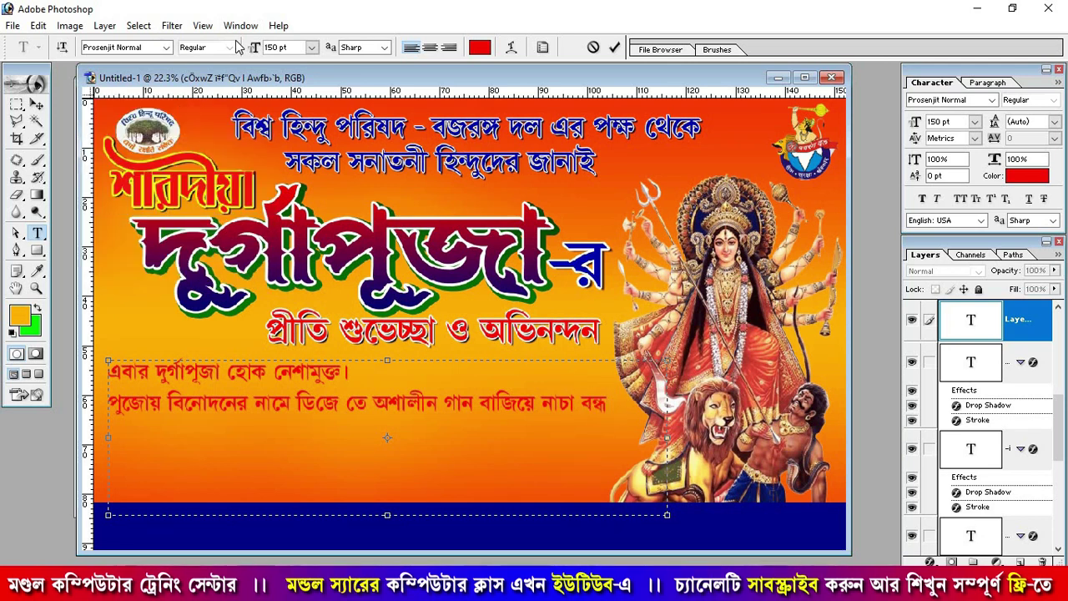
text( kra)
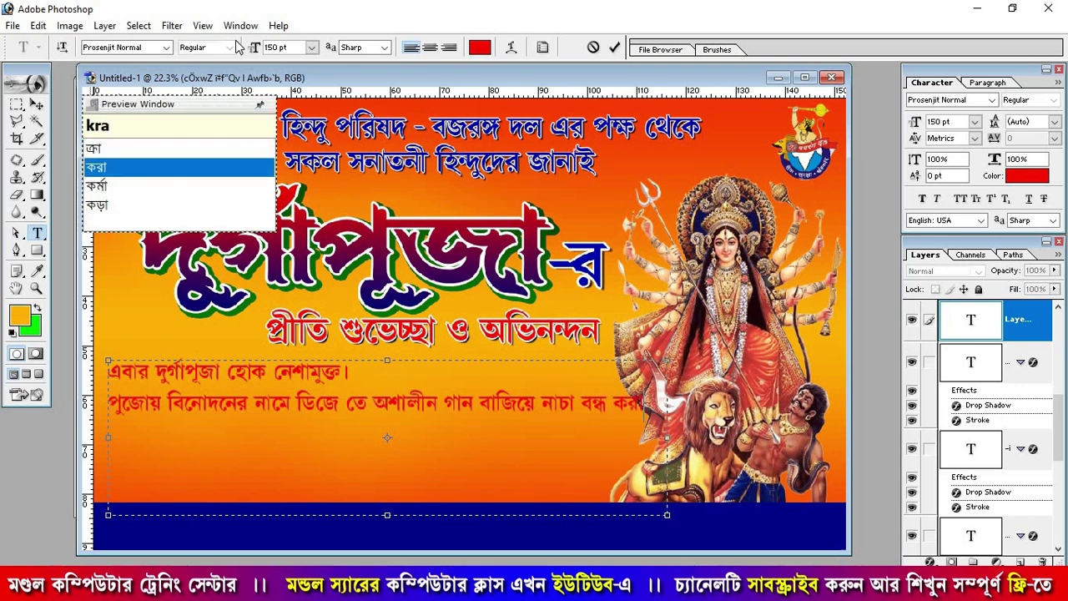
text( u)
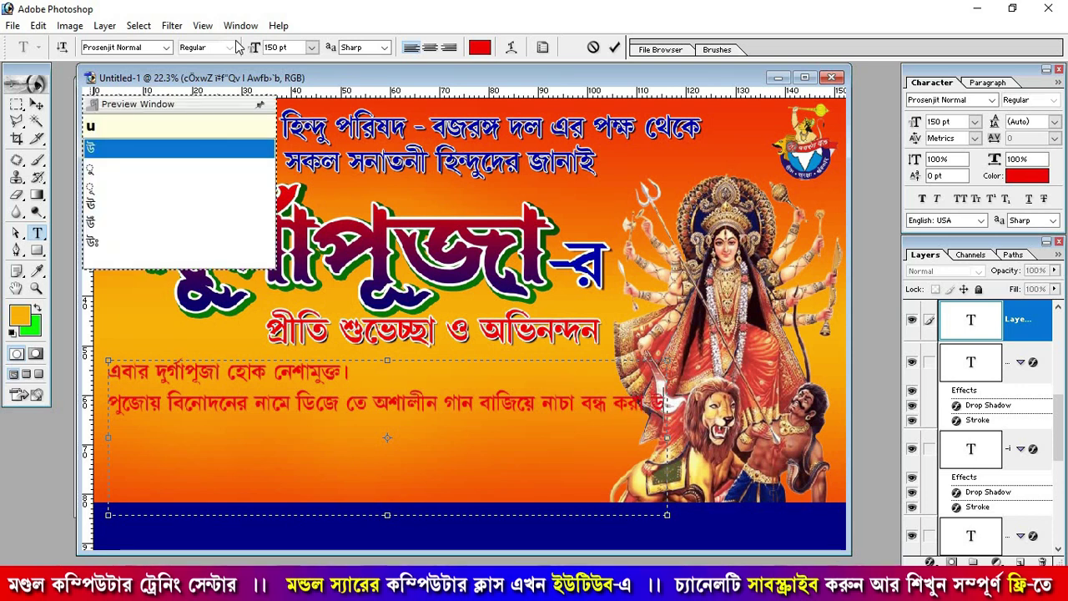
text(cit )
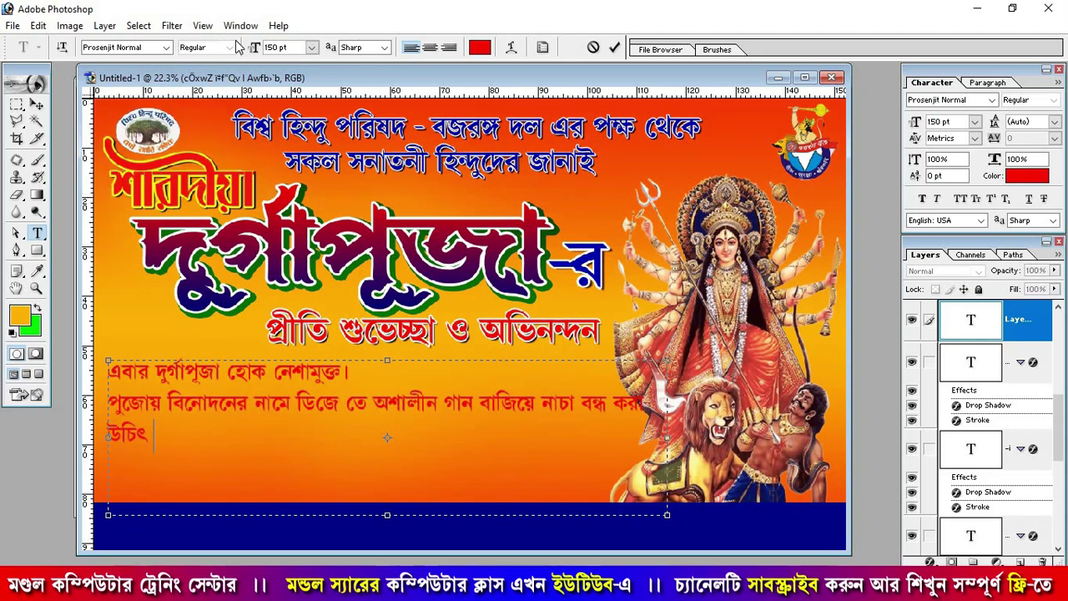
text(.)
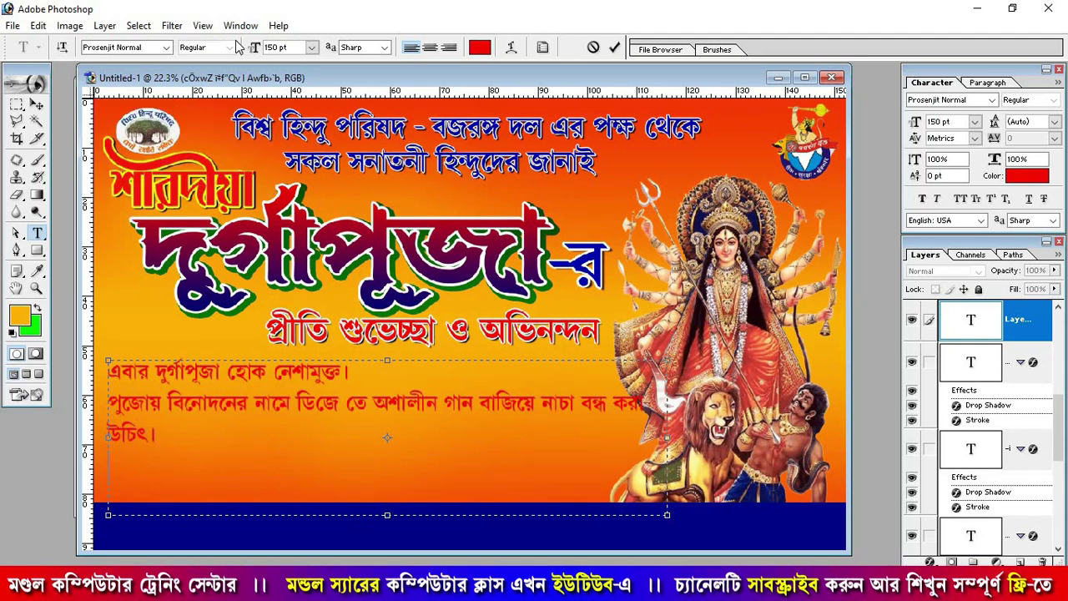
On a new line, type the third sentence about mandaps and intoxicants, ending 'বিরত থাকুন।'.
key(Return)
text(pujO)
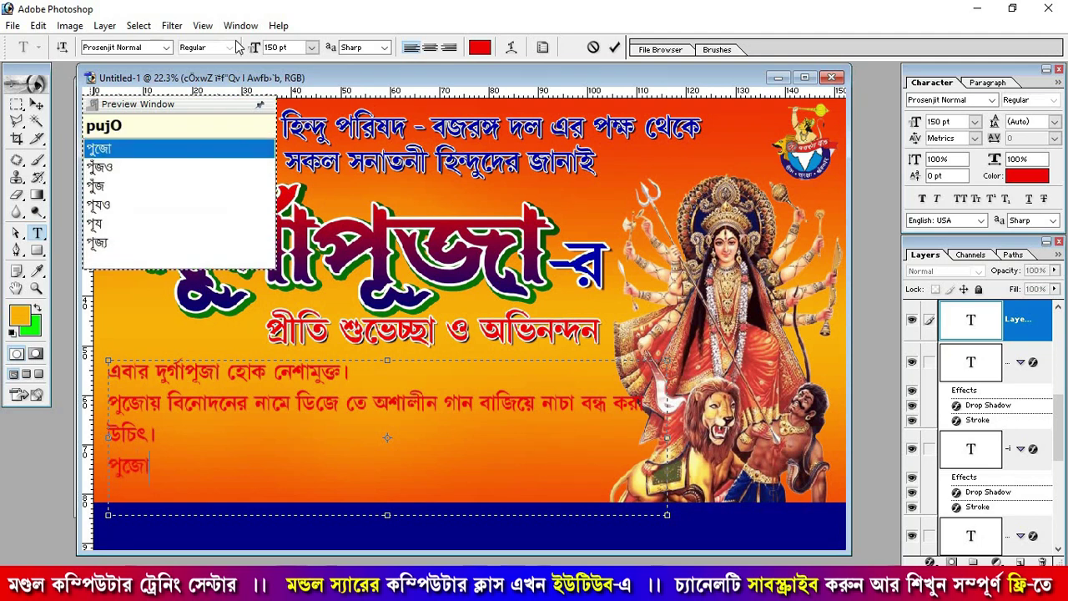
text(te)
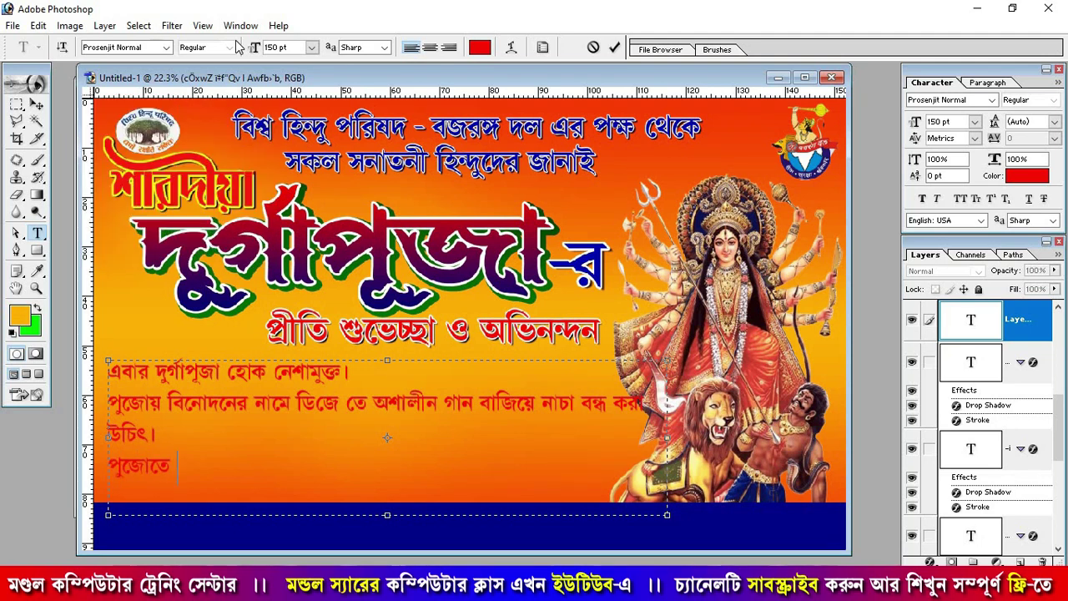
text( mon)
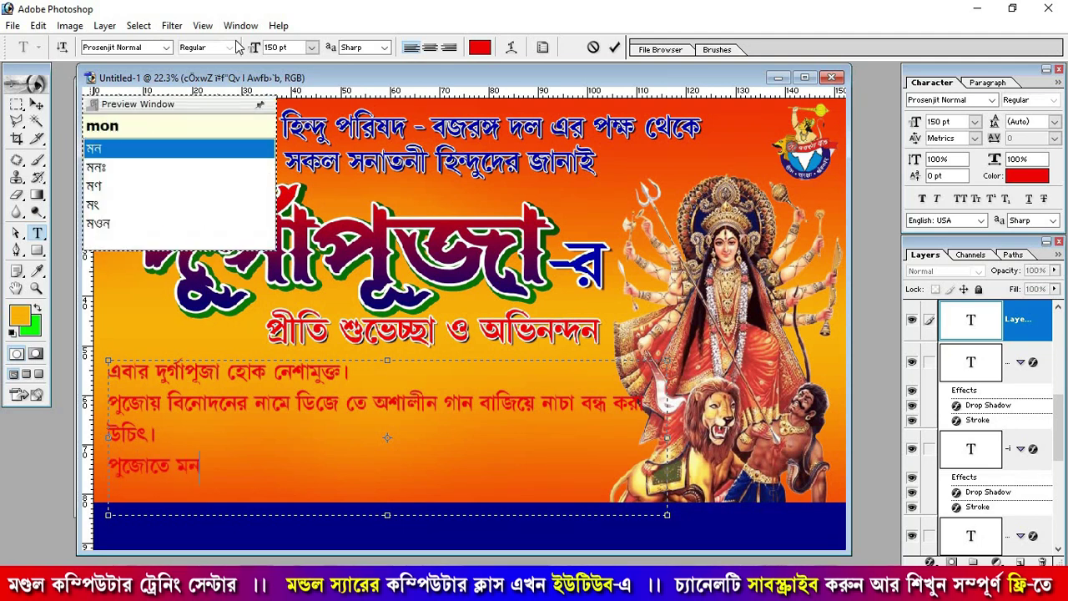
text(dir o)
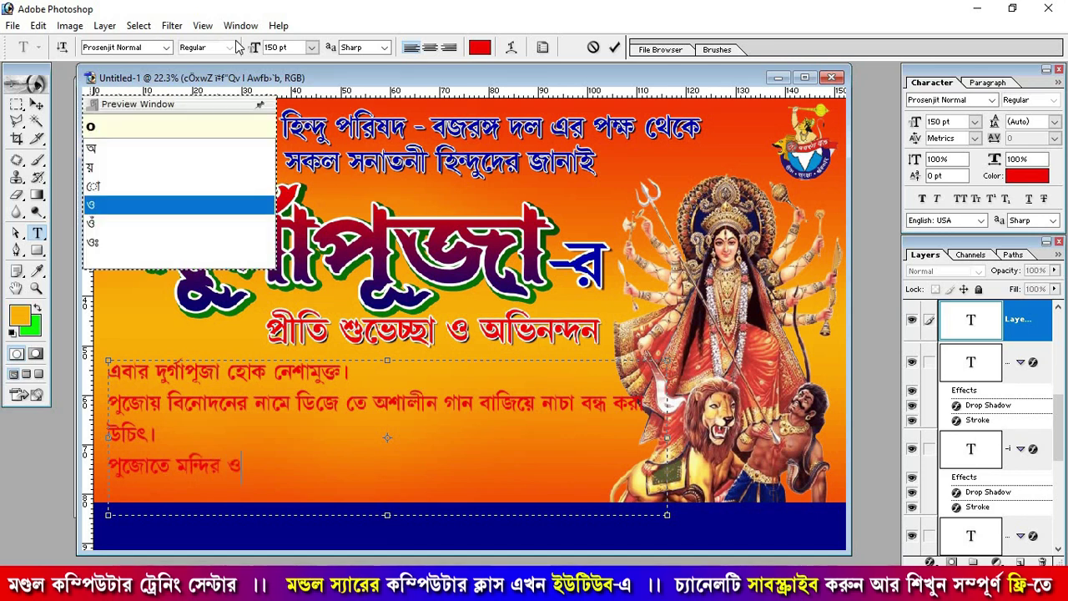
text(th)
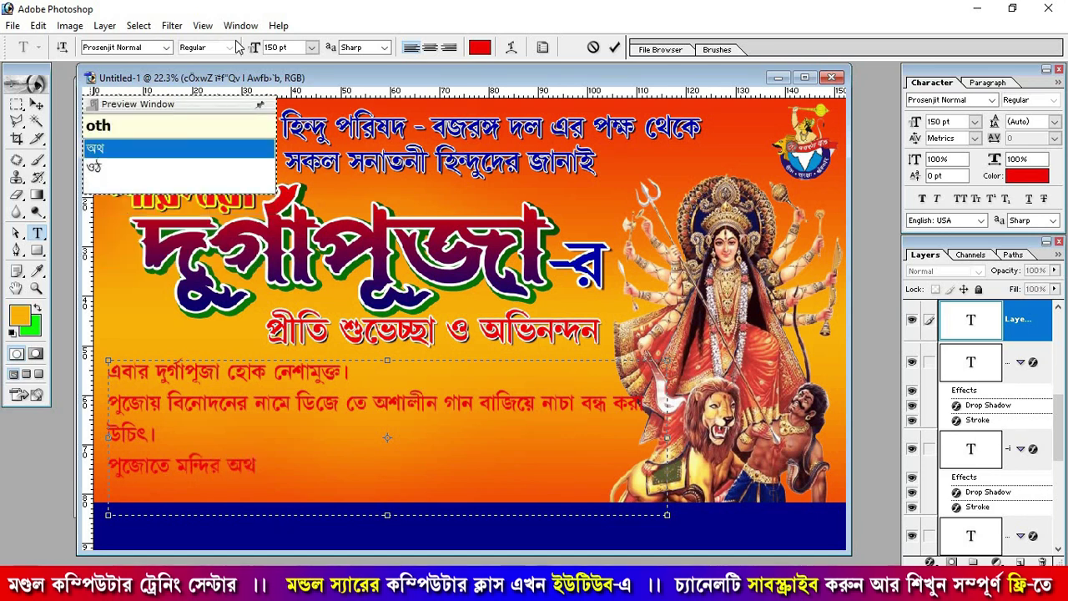
text(oba)
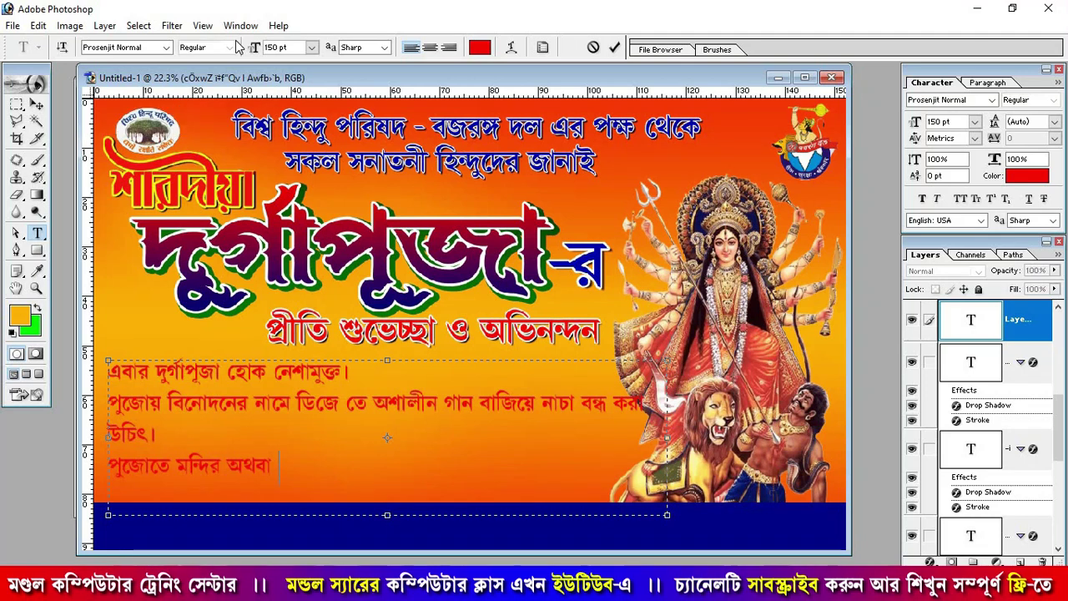
text( mond)
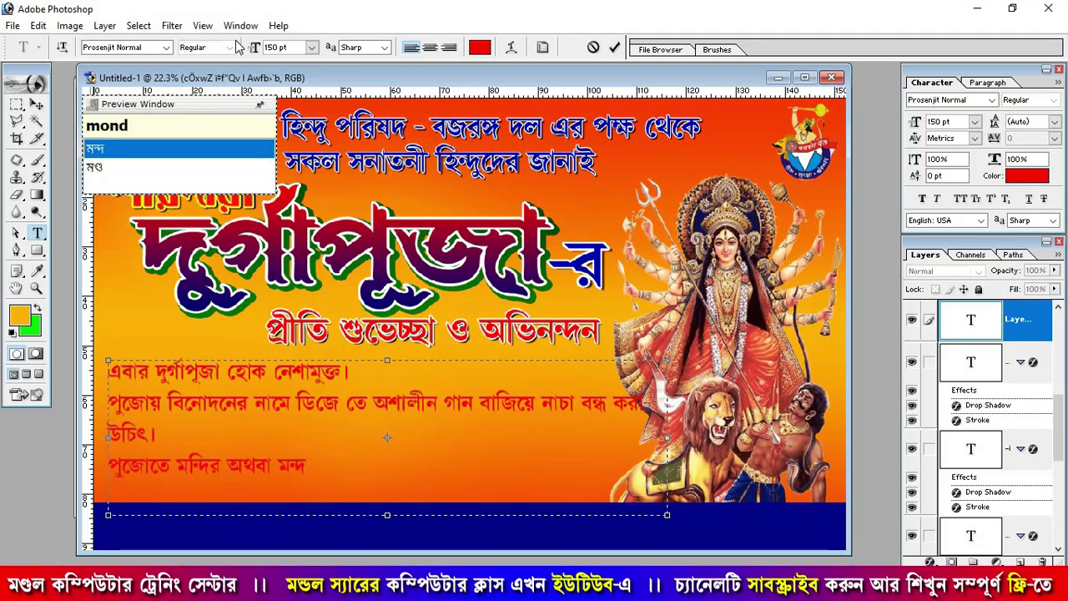
text(per)
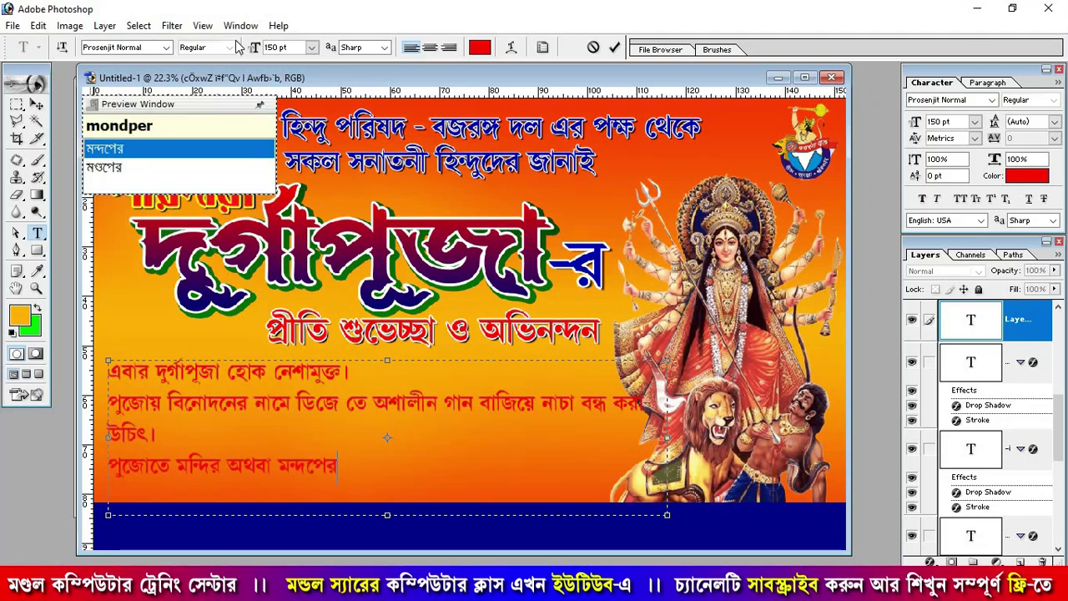
key(Down)
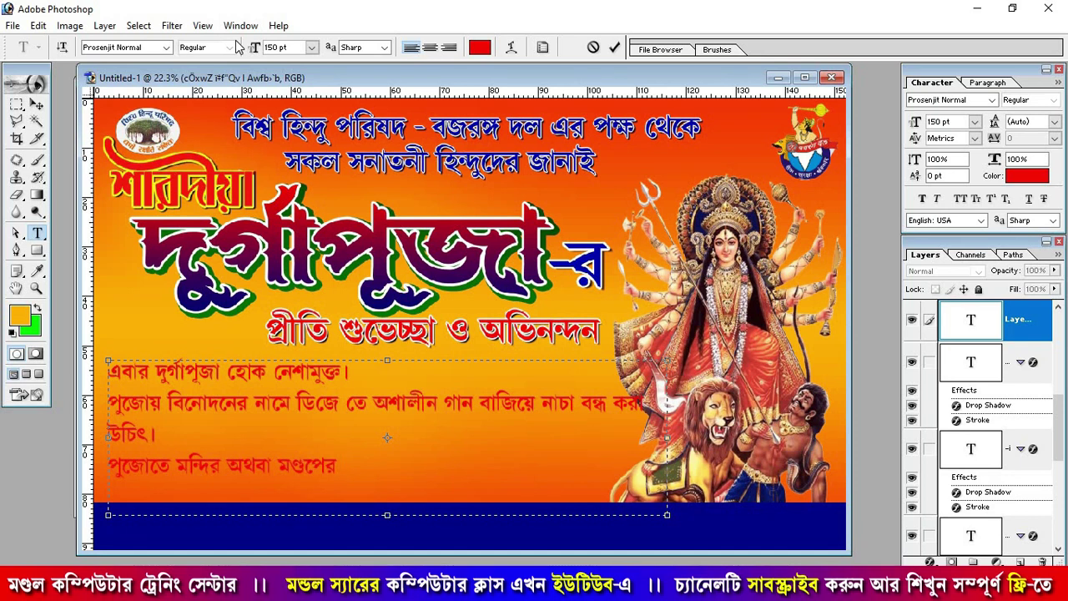
text(baire)
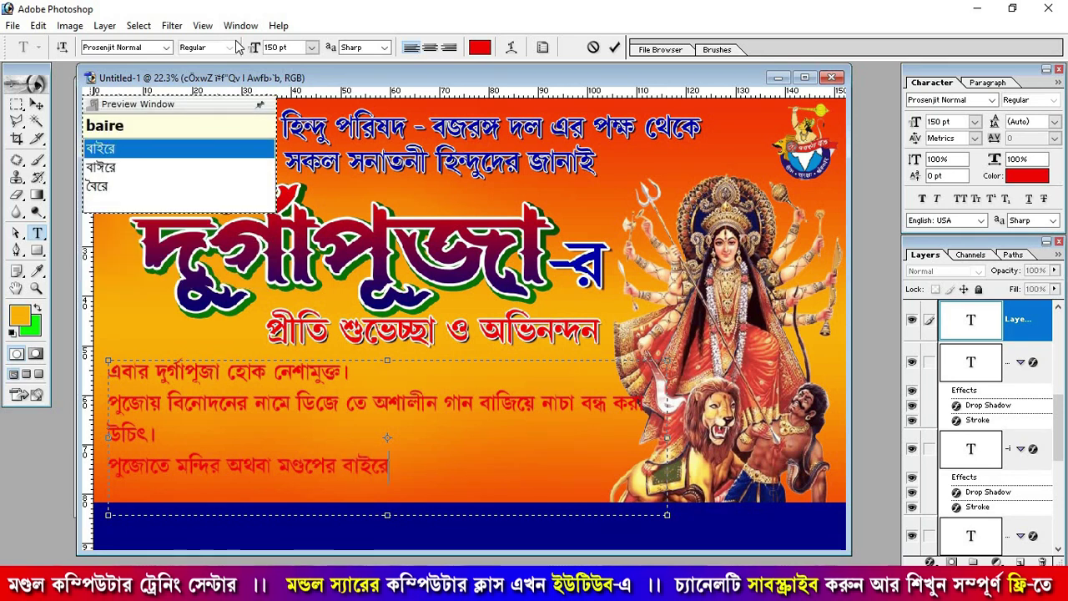
text( kon)
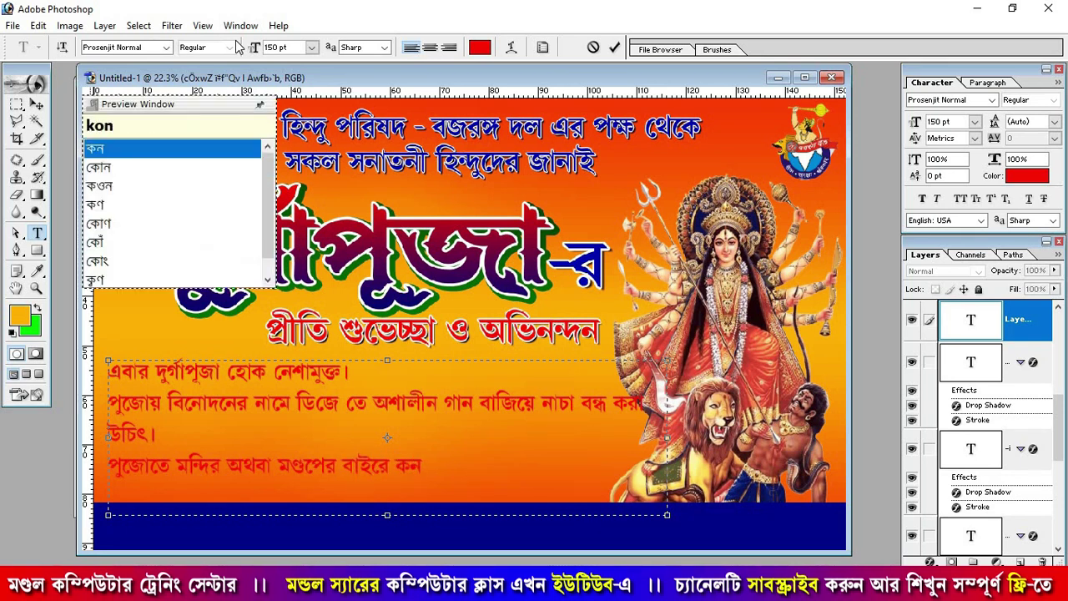
key(Down)
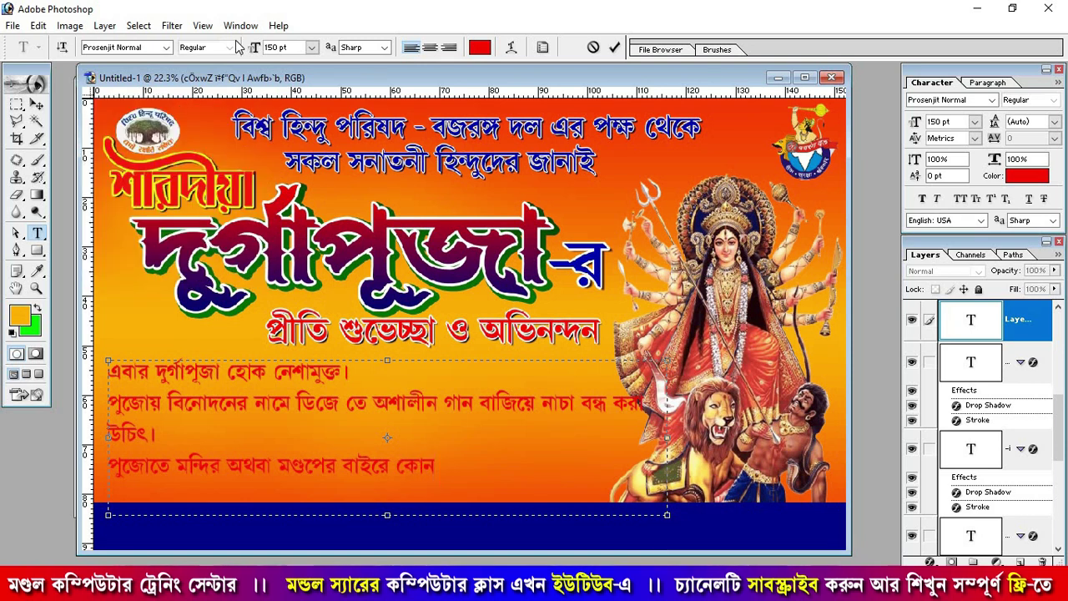
text(pr)
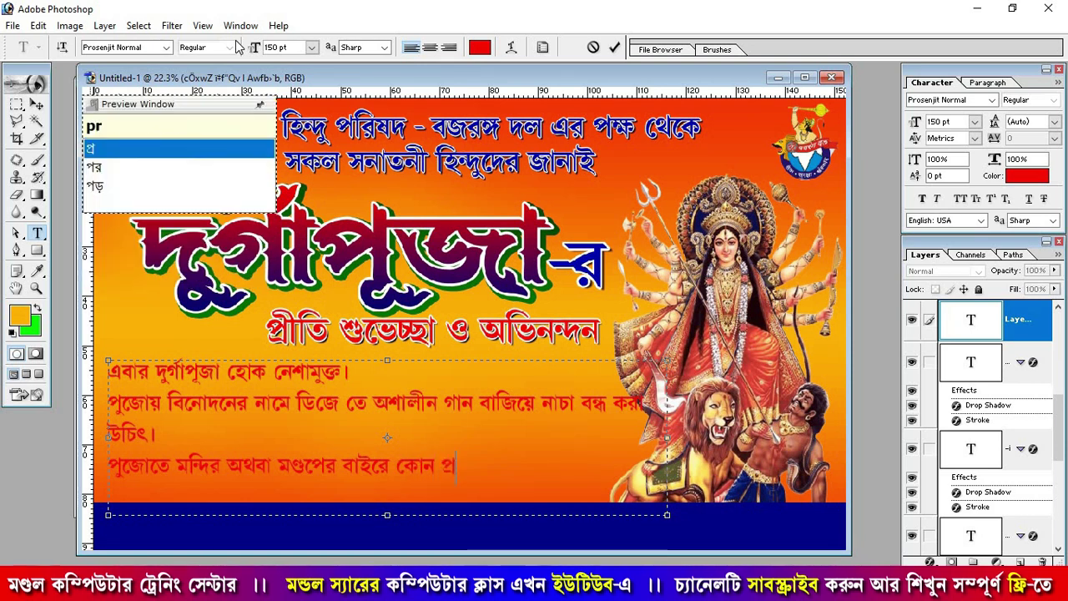
text(kar)
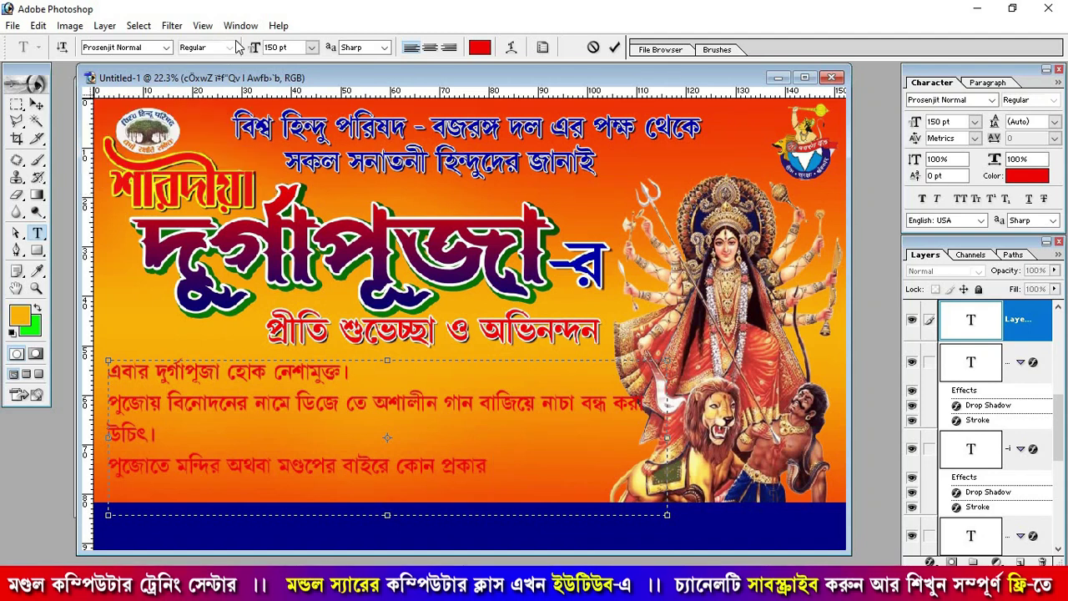
text( my)
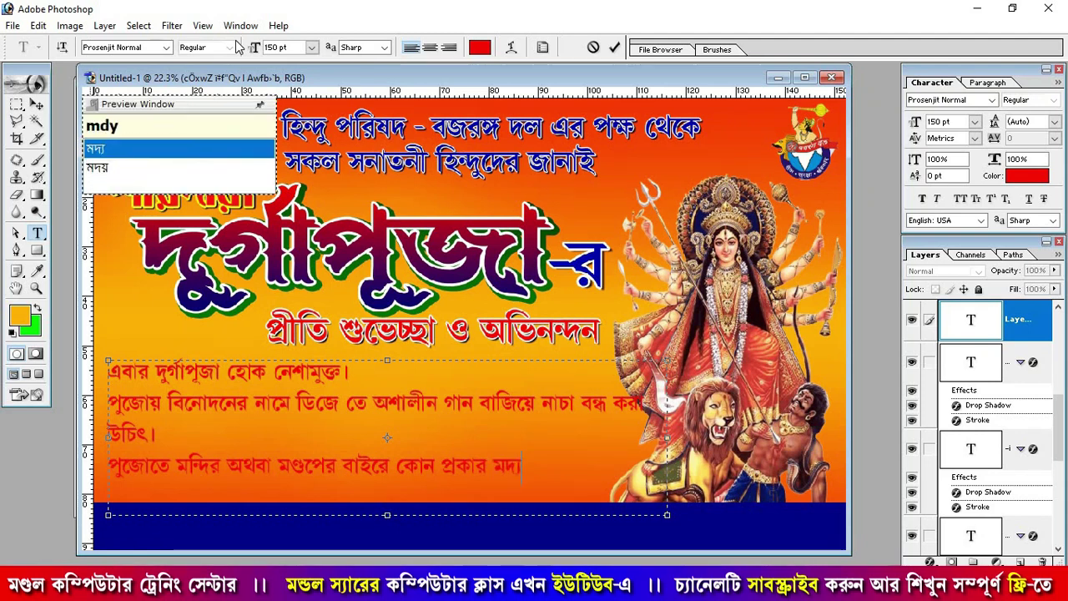
text(pan)
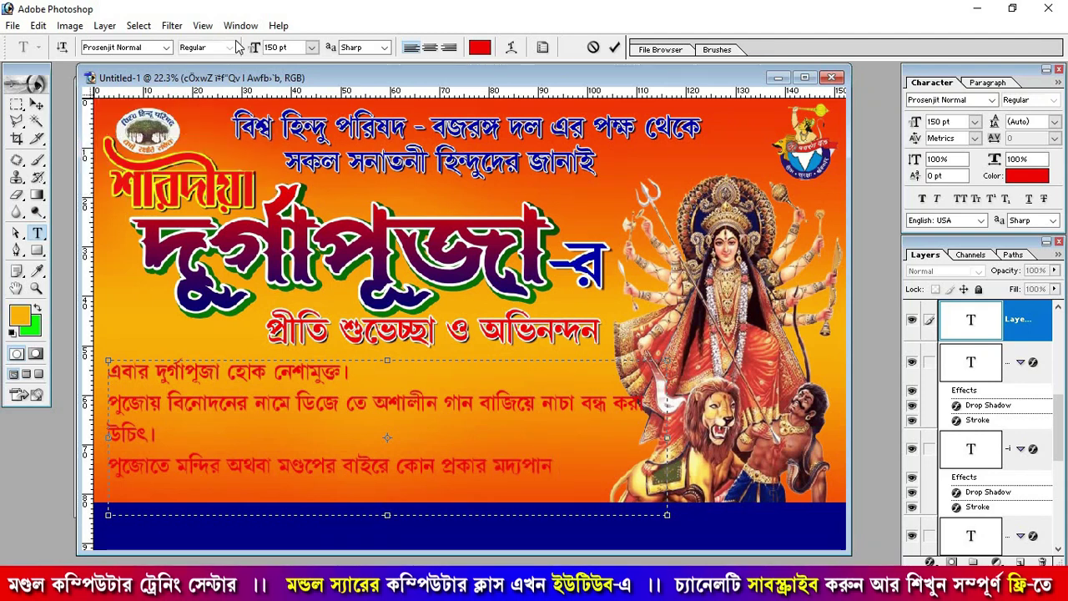
text( , dhum)
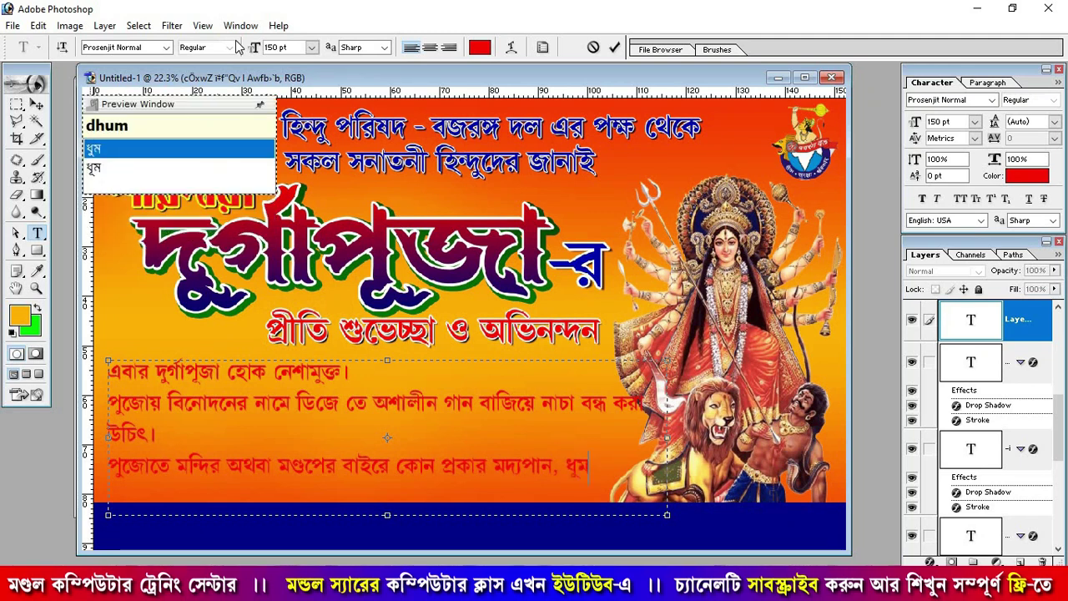
text(pan)
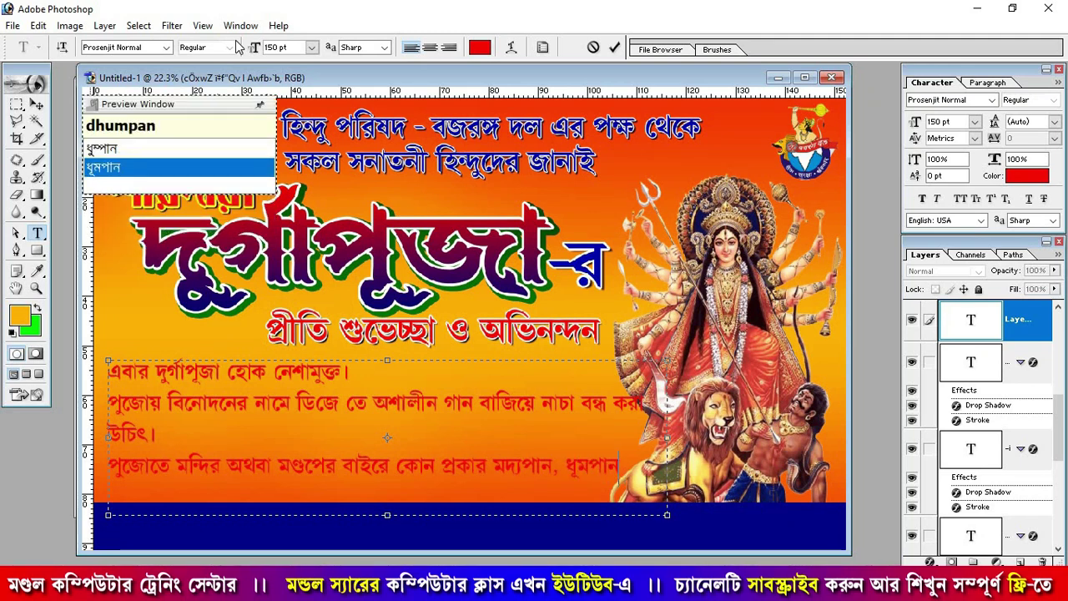
text( o )
text(on)
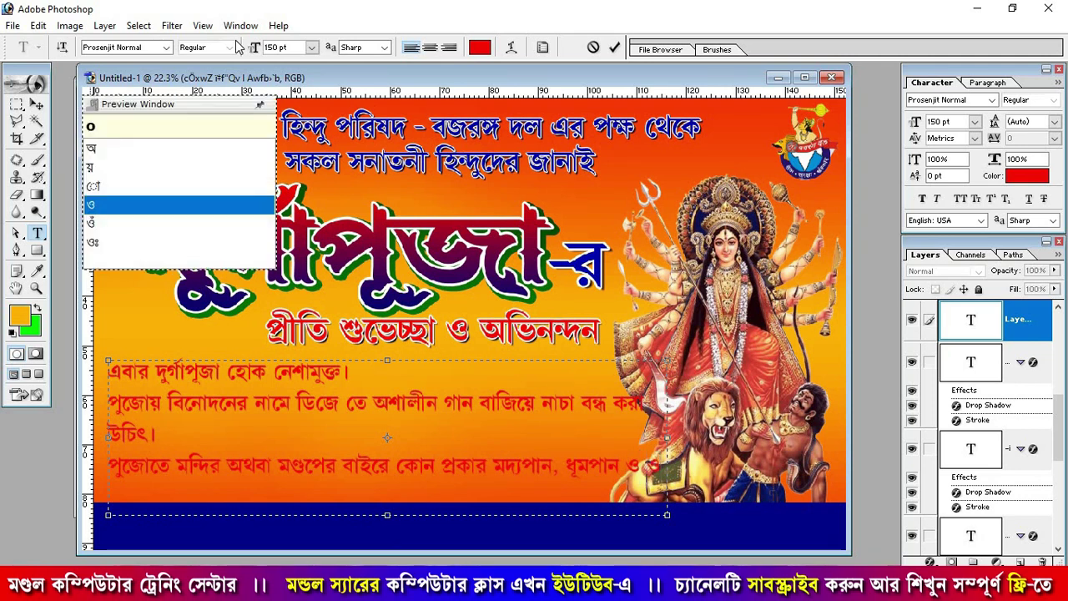
text(y)
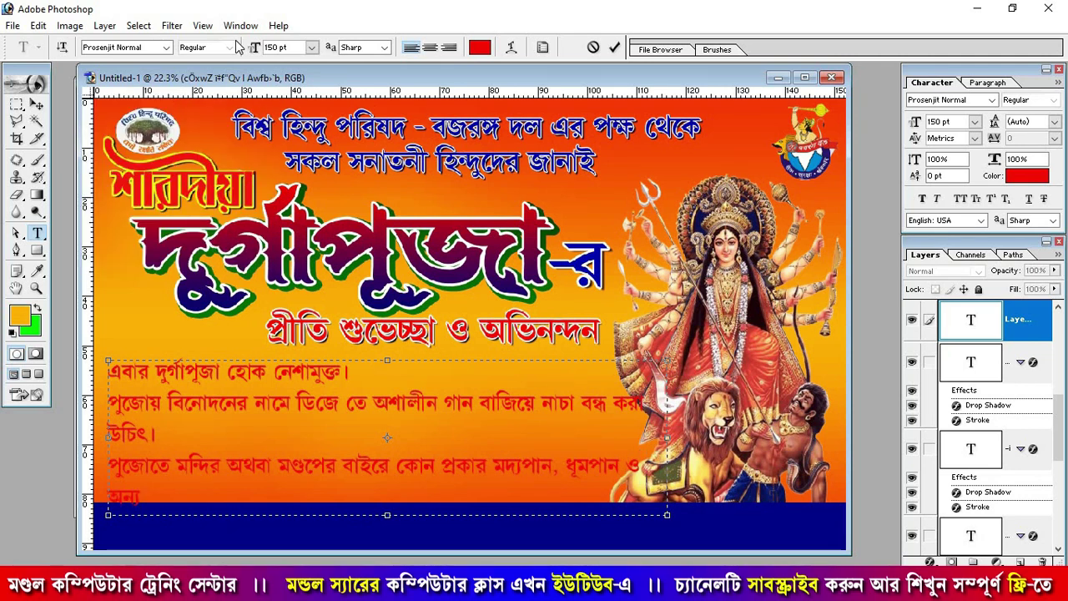
text( prak)
key(BackSpace)
key(BackSpace)
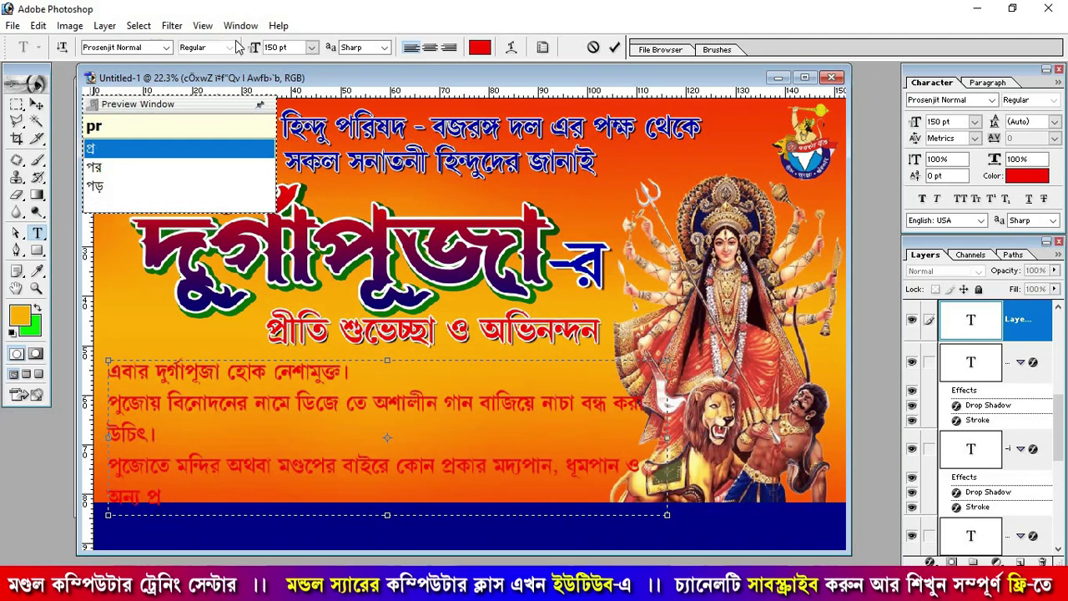
text(kar n)
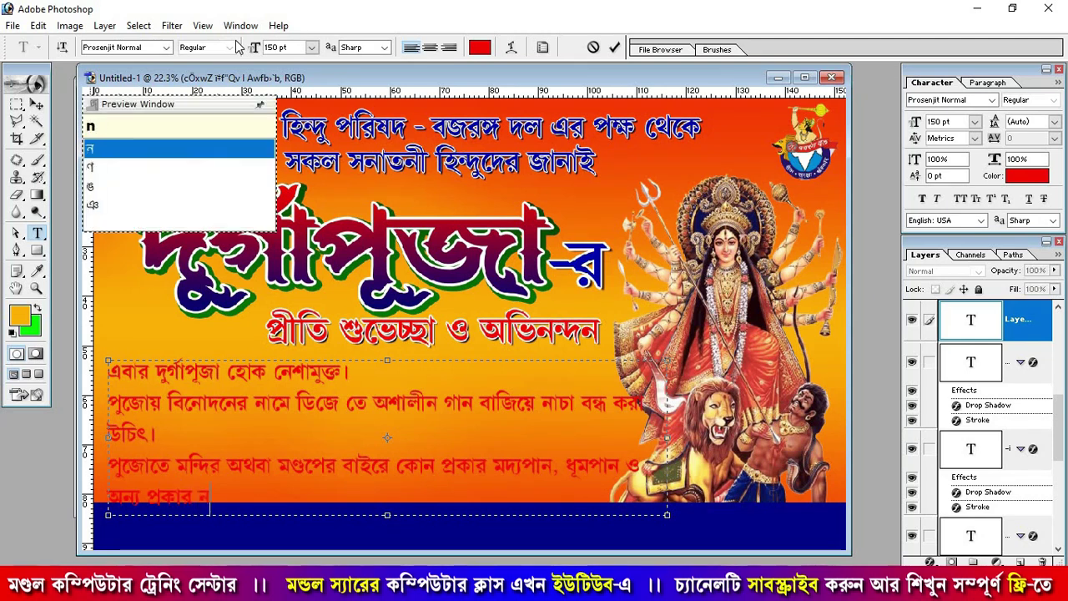
text(esha kor)
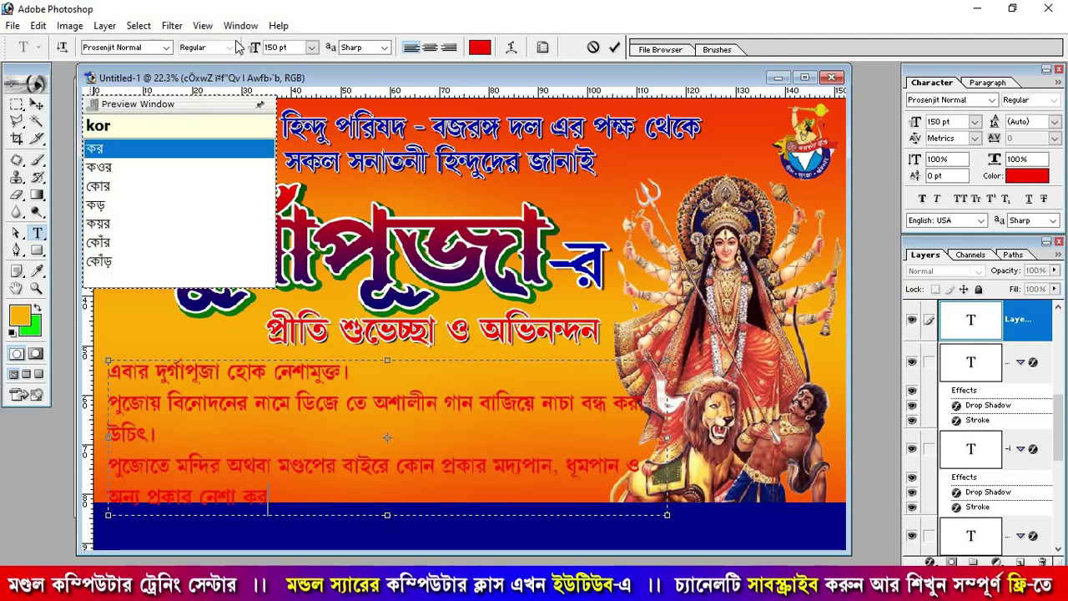
text(a theke )
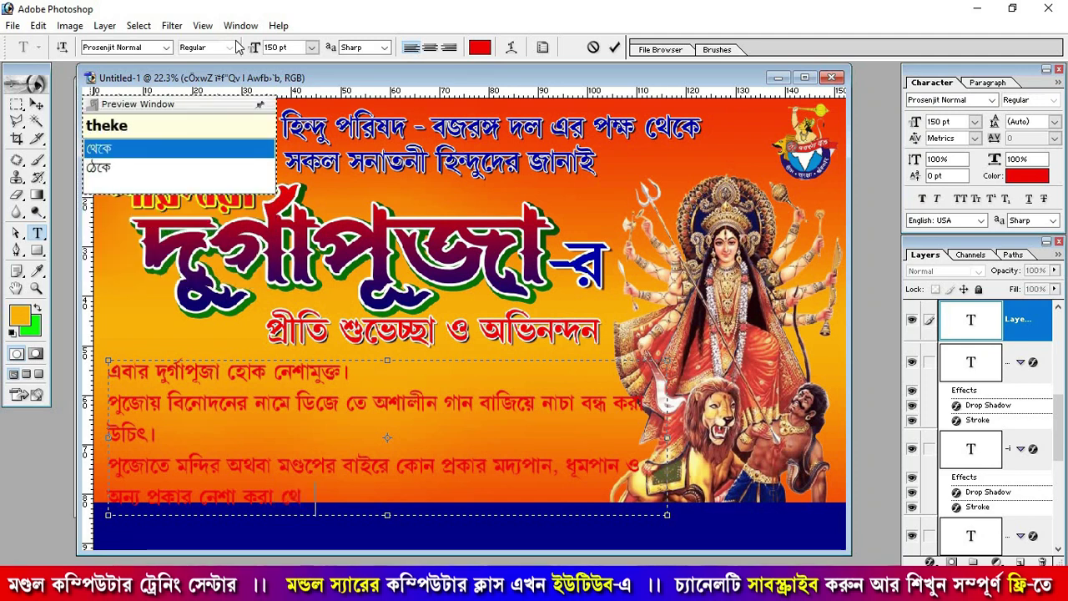
text(bir)
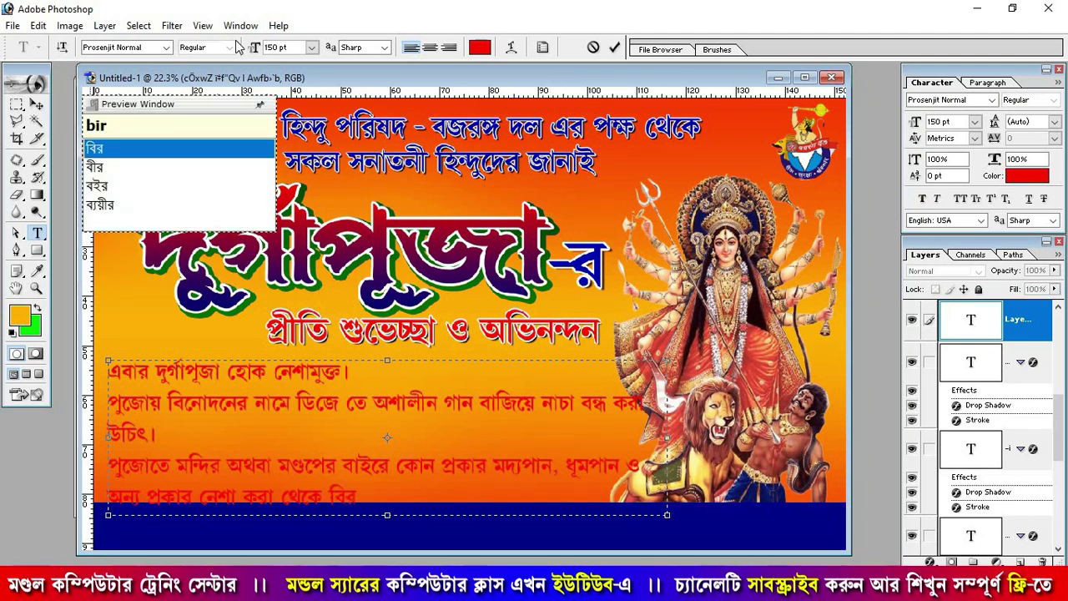
text(t )
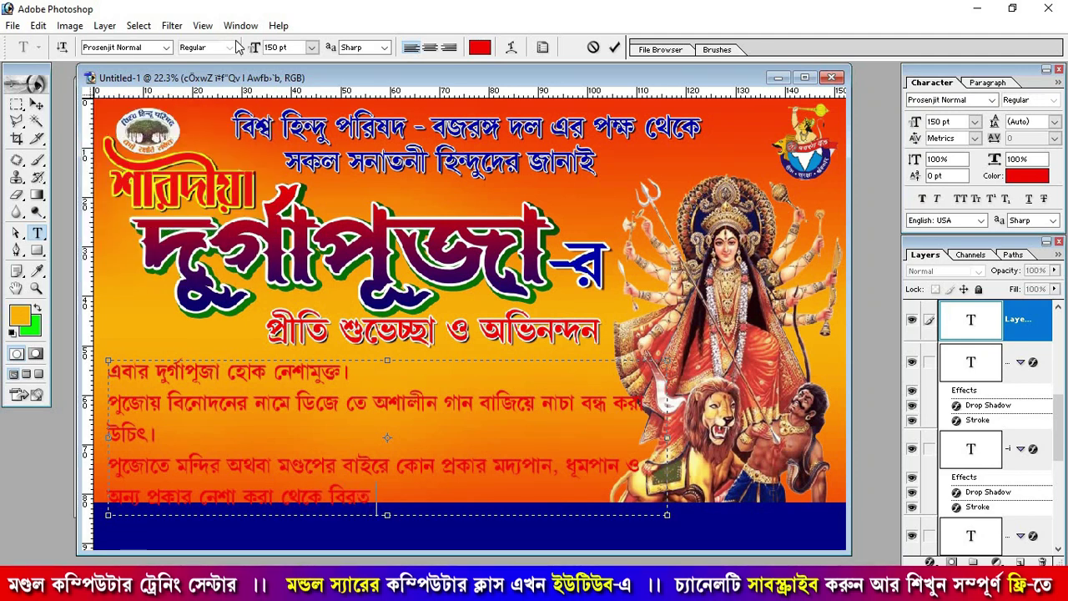
text(thak)
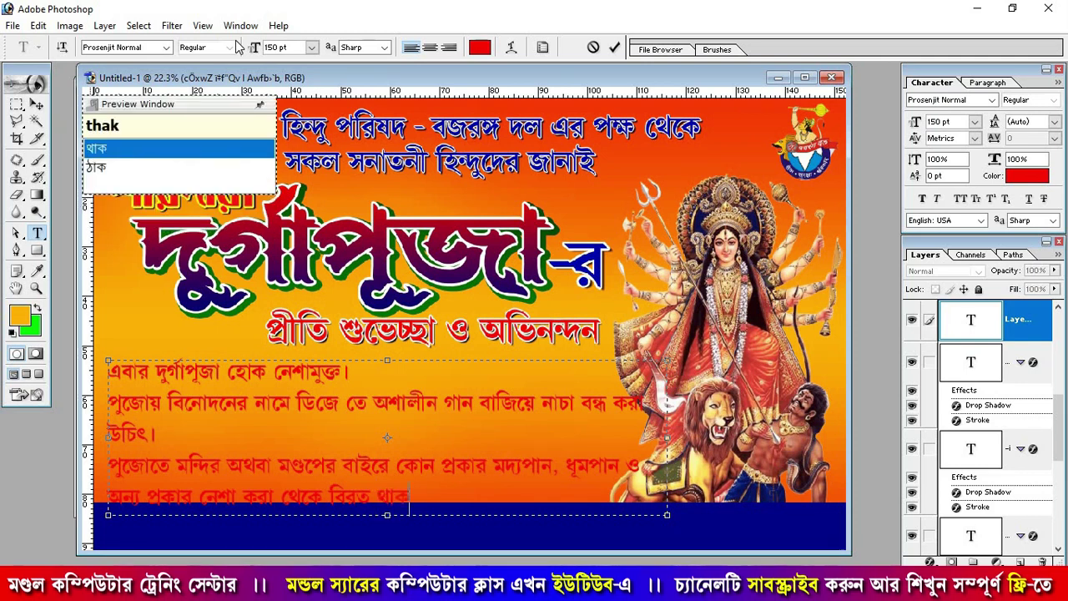
text(u)
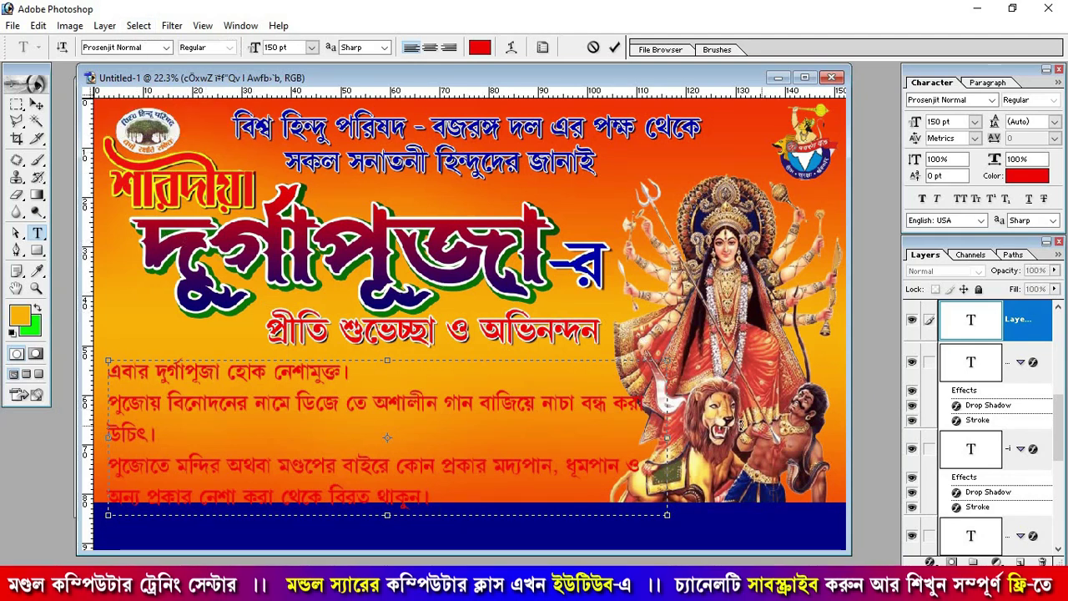
Narrow the paragraph box from the right and turn all its text black (000000).
drag(667, 437, 612, 430)
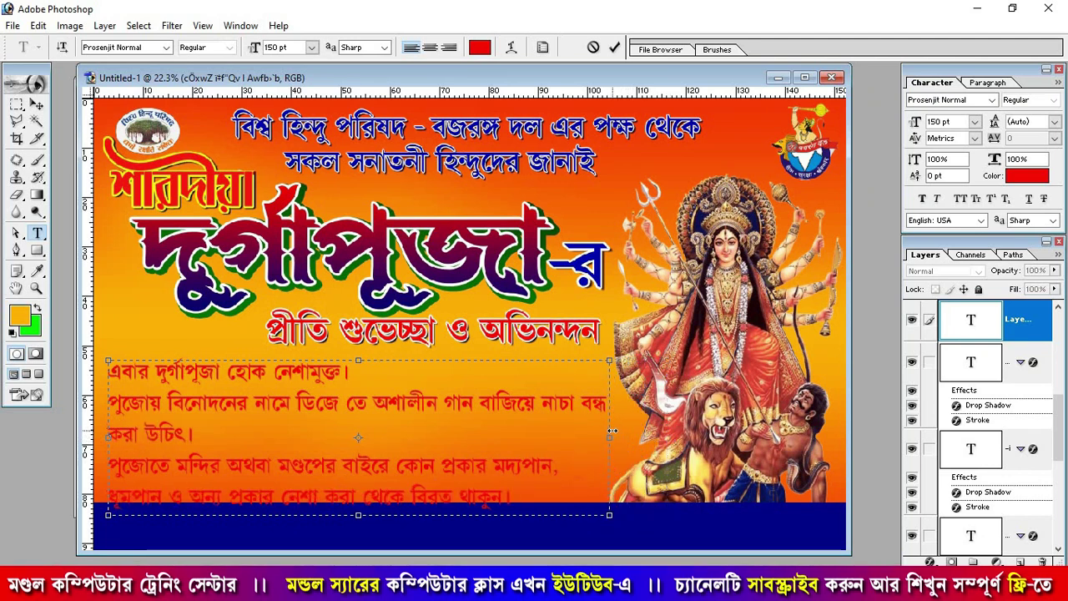
drag(612, 430, 591, 439)
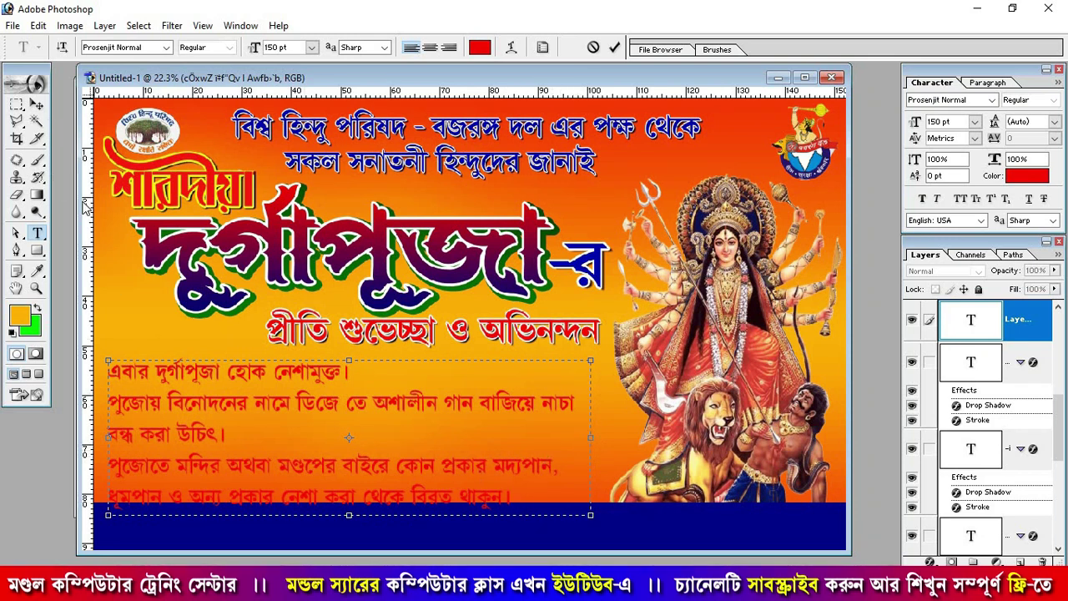
key(ctrl+a)
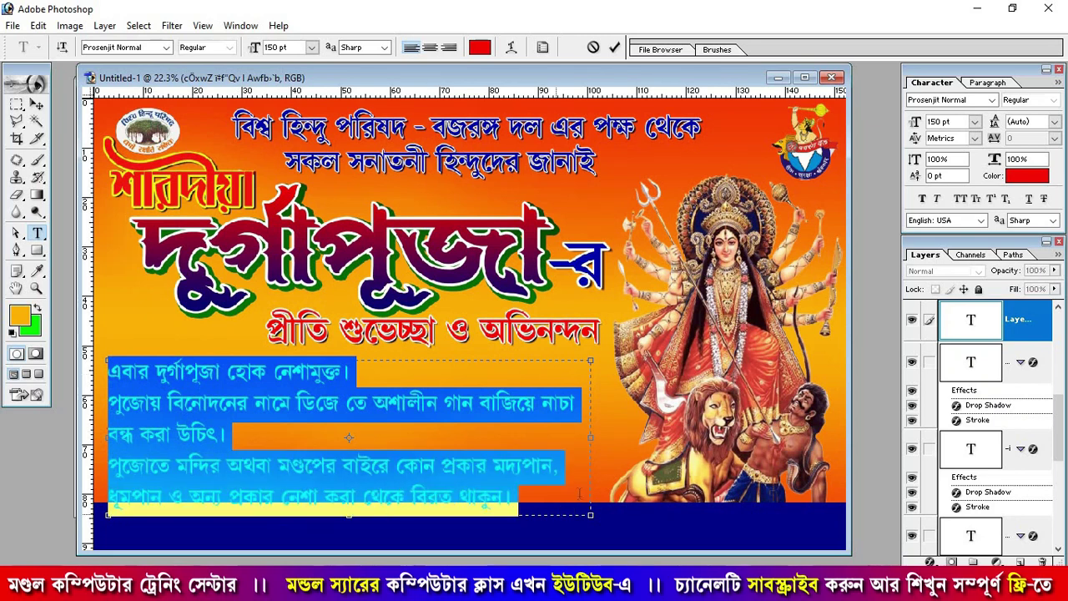
click(480, 48)
text(0)
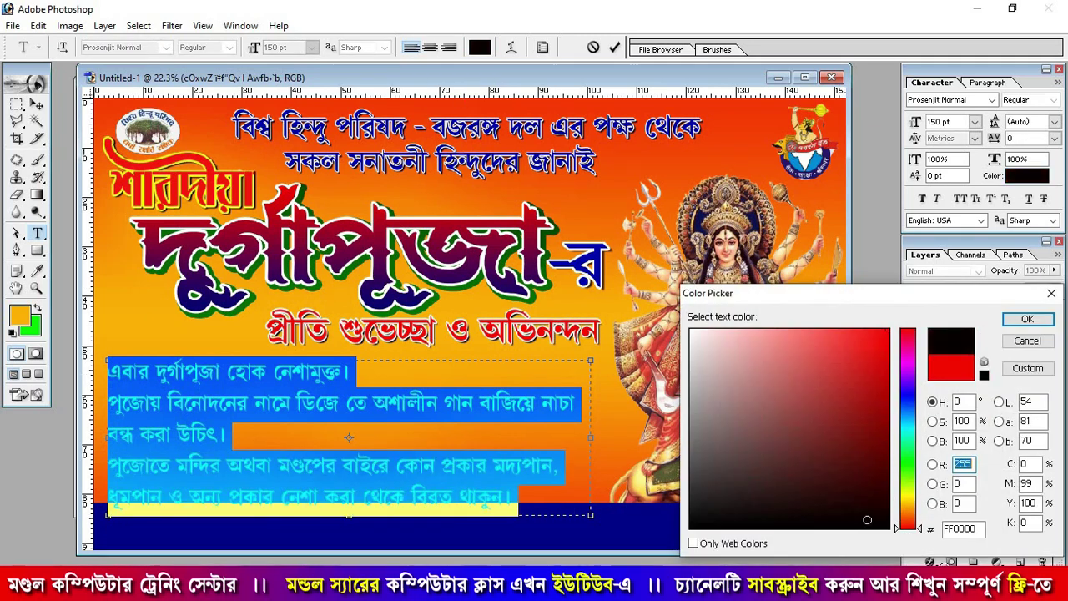
key(Tab)
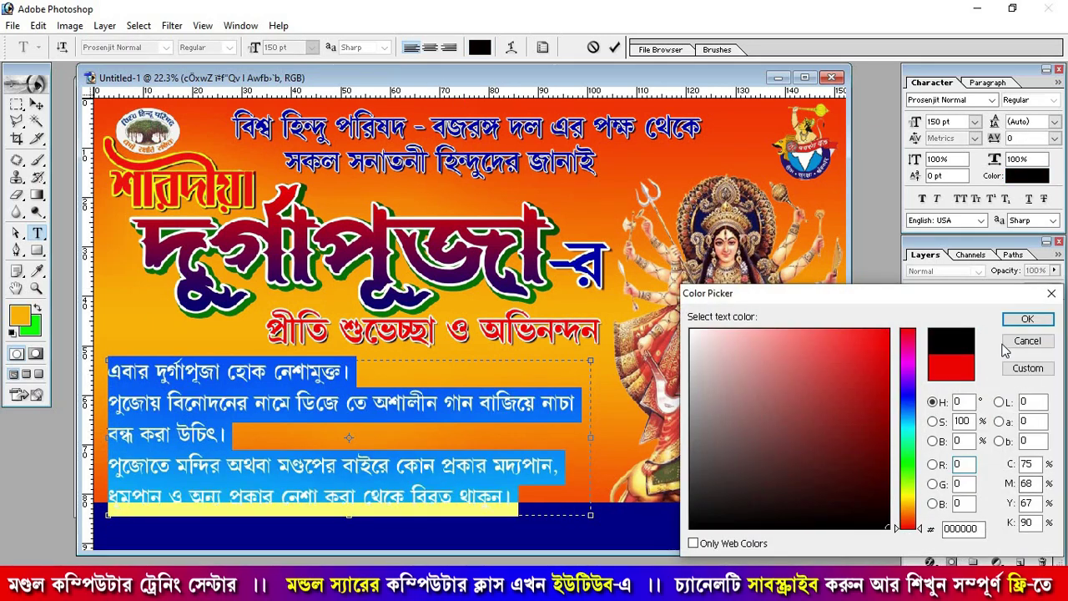
click(1013, 321)
click(515, 461)
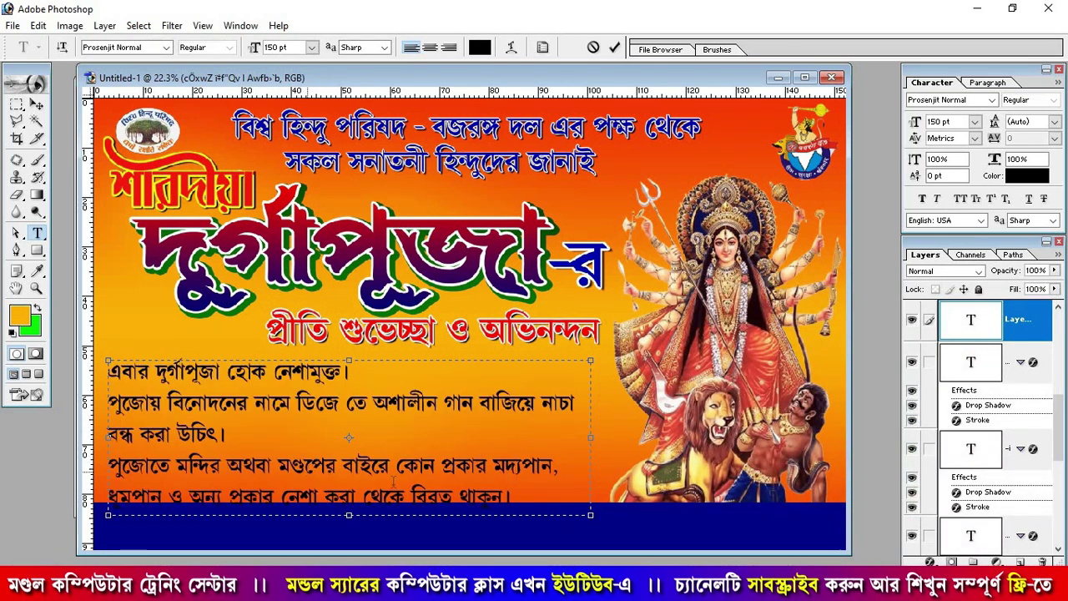
Reselect the paragraph text, reduce it to 130 pt and commit the edits.
drag(517, 497, 94, 355)
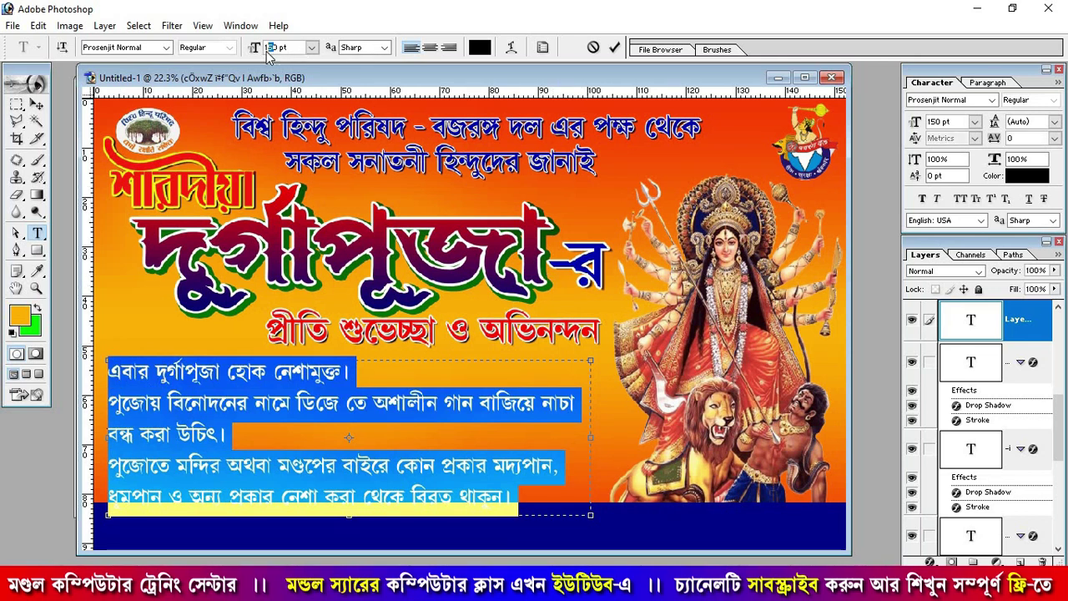
text(130)
key(Return)
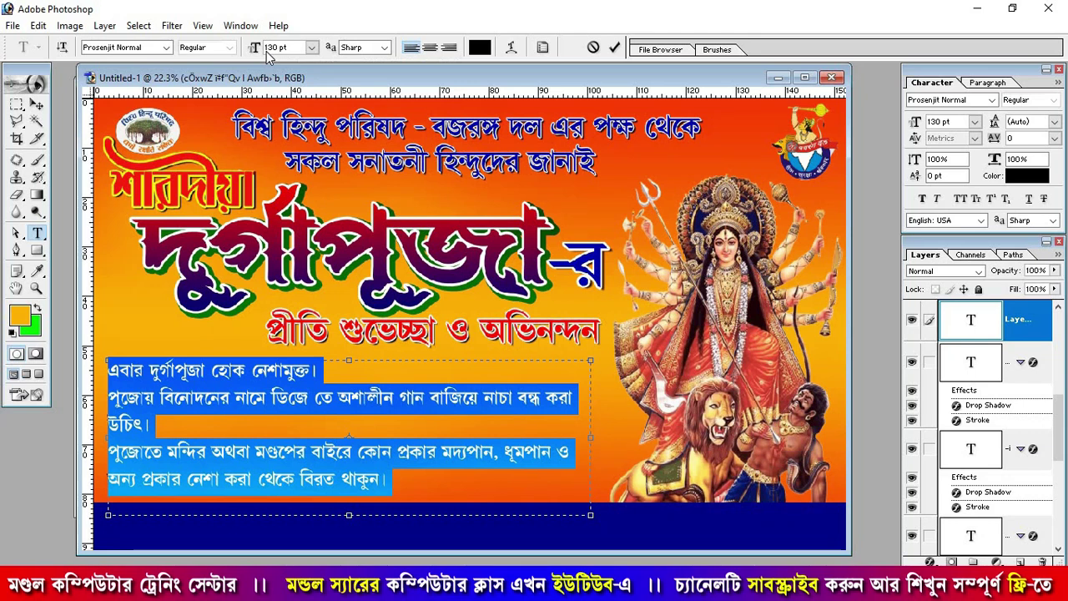
key(ctrl+Return)
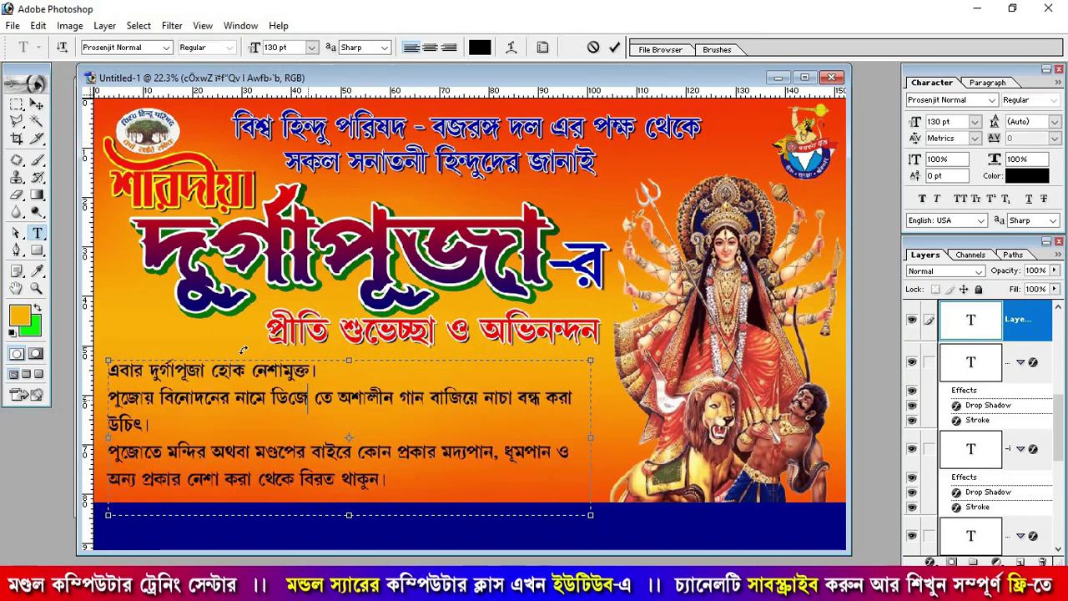
click(37, 104)
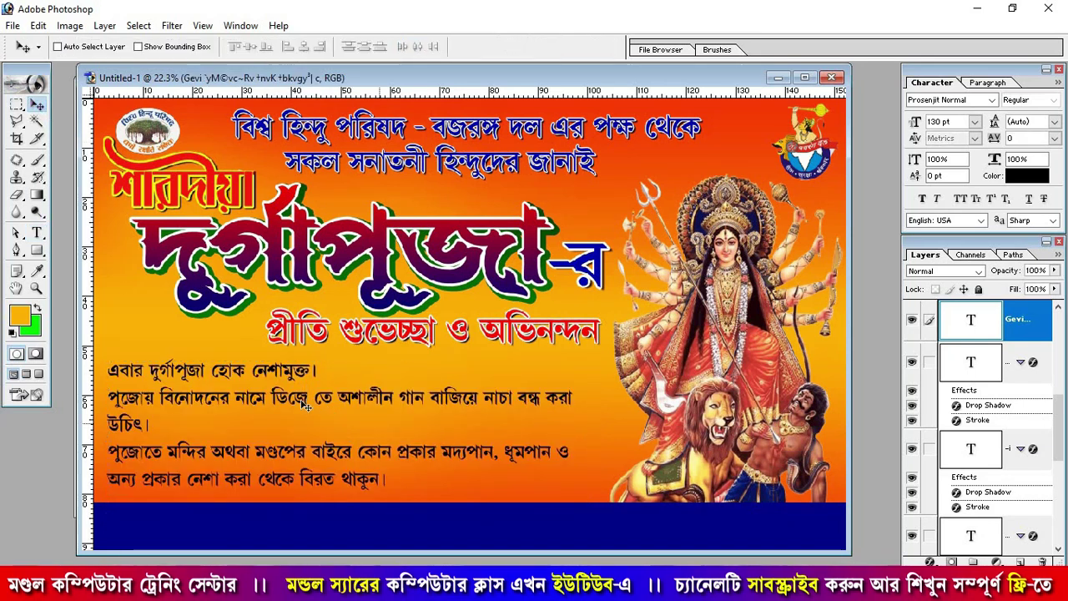
Nudge the black paragraph slightly left, then back right into position.
key(Left)
key(Left)
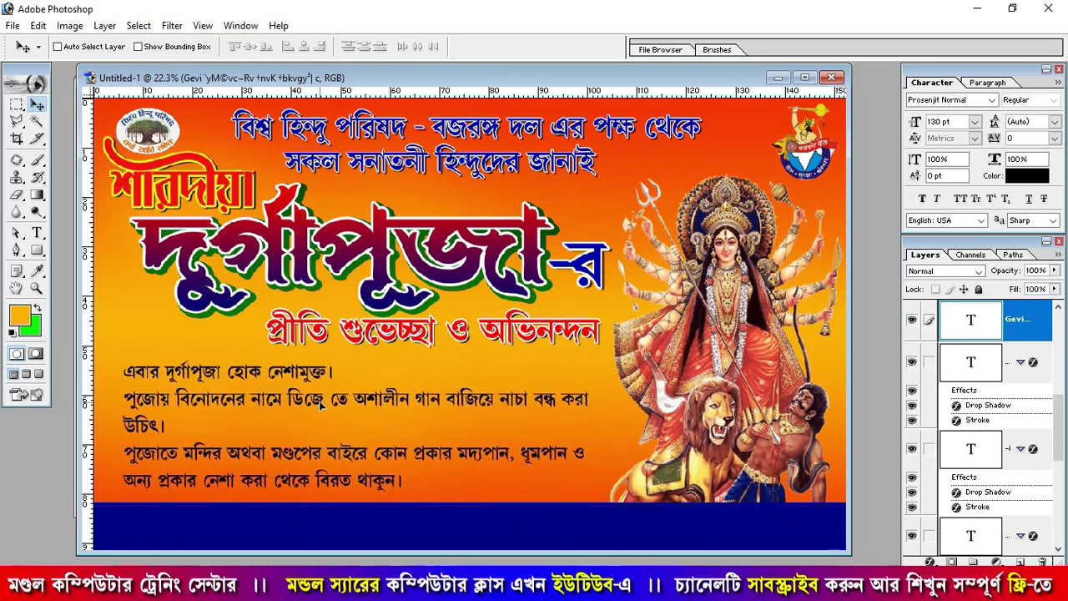
key(Left)
key(Left)
drag(323, 403, 328, 404)
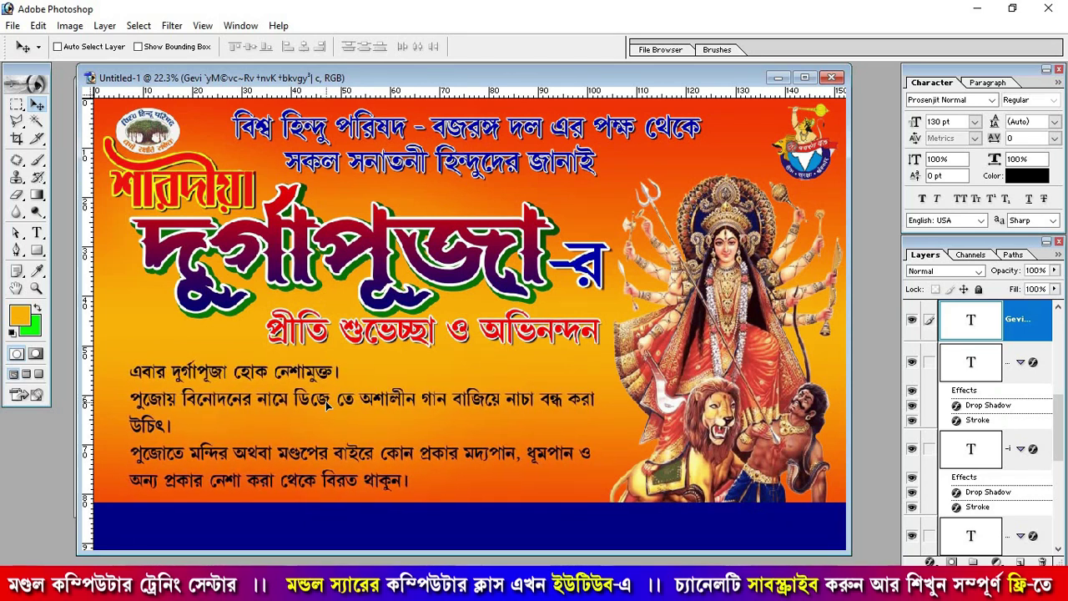
key(Right)
key(Right)
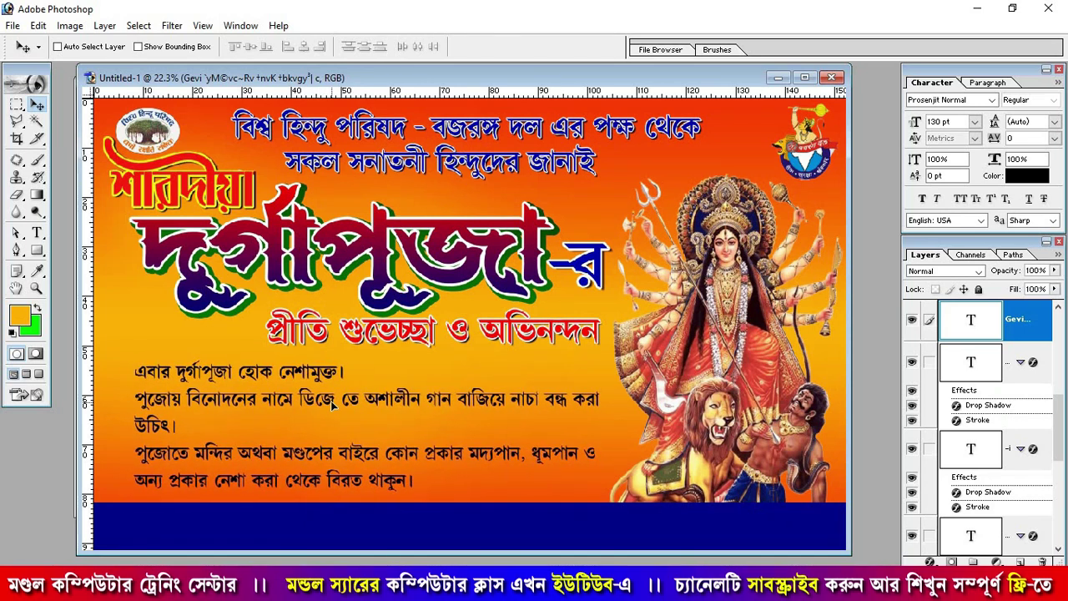
key(Right)
key(Right)
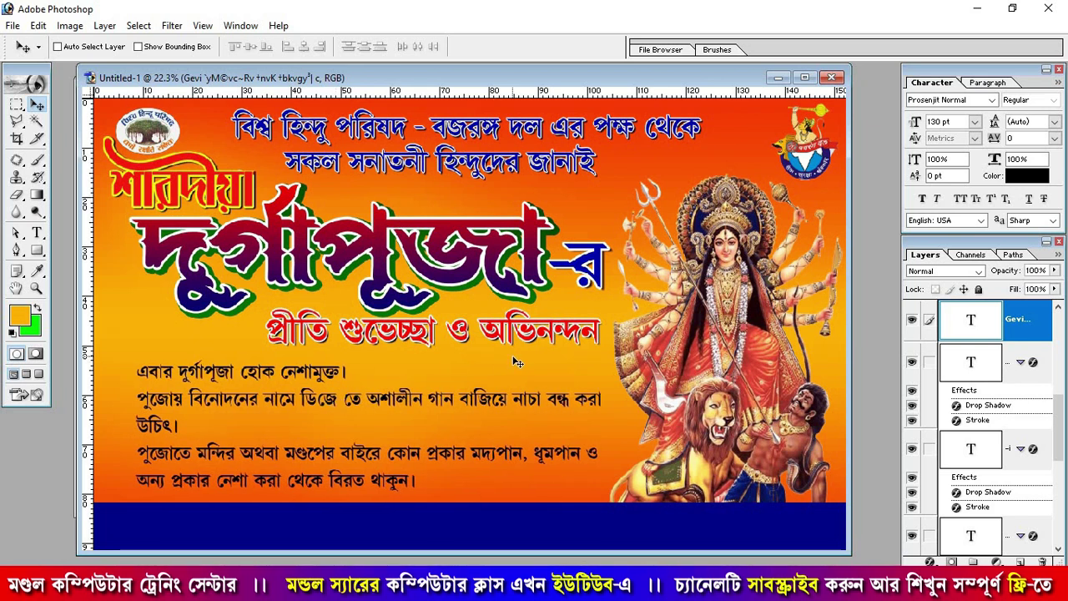
Apply an Outer Glow with 47% spread and 18 px size to the paragraph.
click(929, 562)
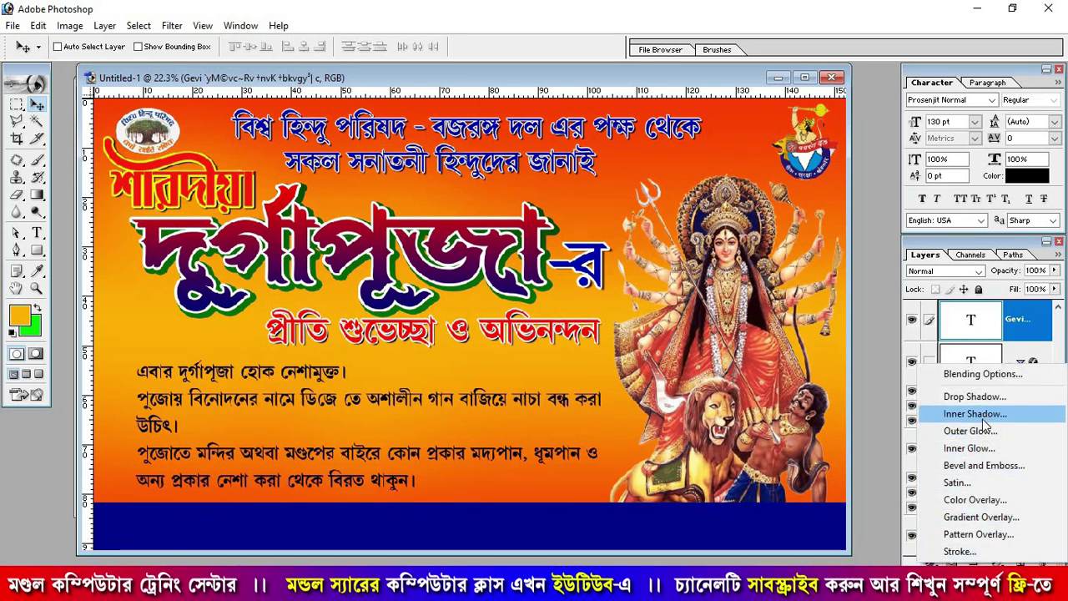
key(Escape)
key(h)
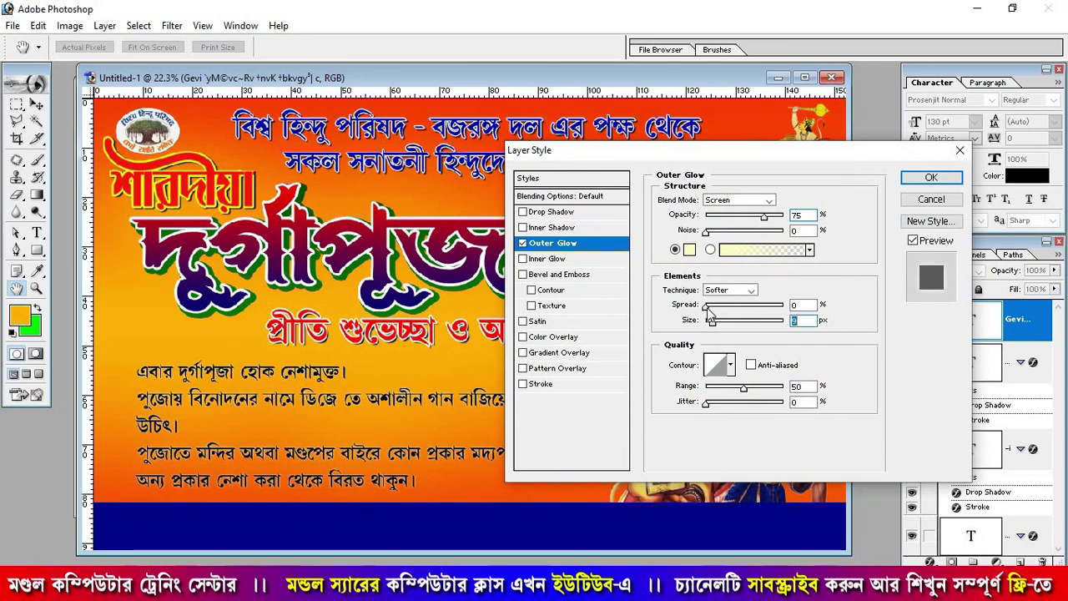
mouse_move(706, 306)
mouse_down()
mouse_move(745, 324)
mouse_move(715, 324)
mouse_up()
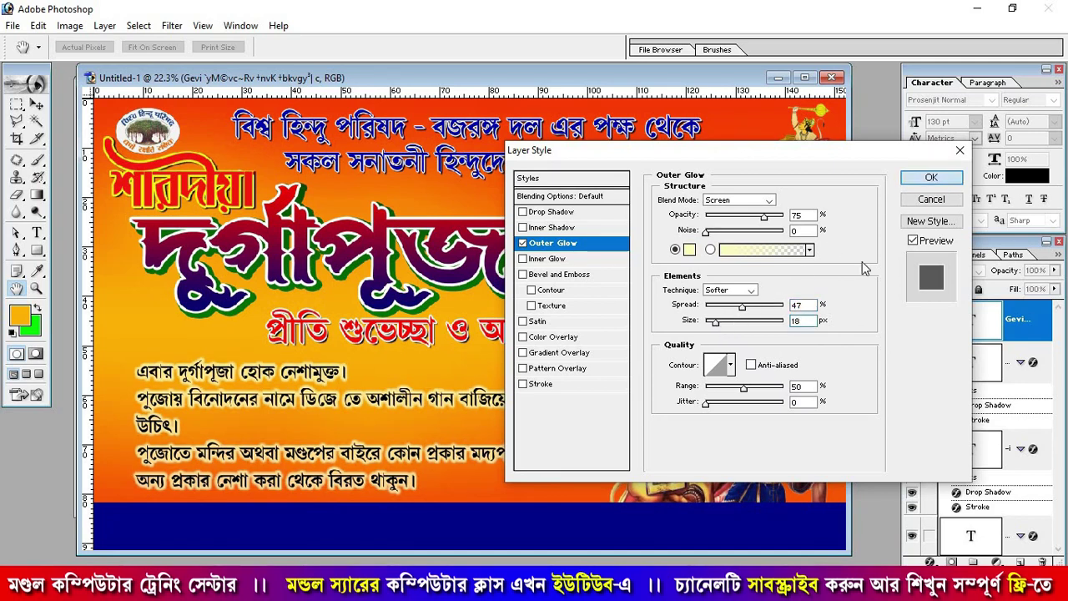
click(931, 177)
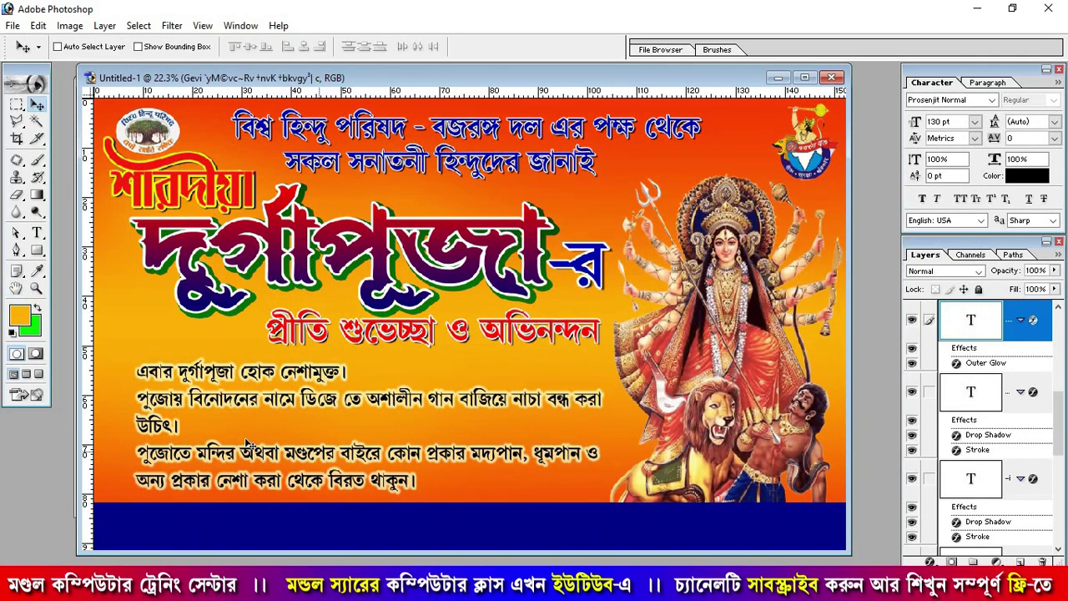
Shift the paragraph slightly and draw a black pointing-hand custom shape before the first line.
drag(204, 406, 214, 409)
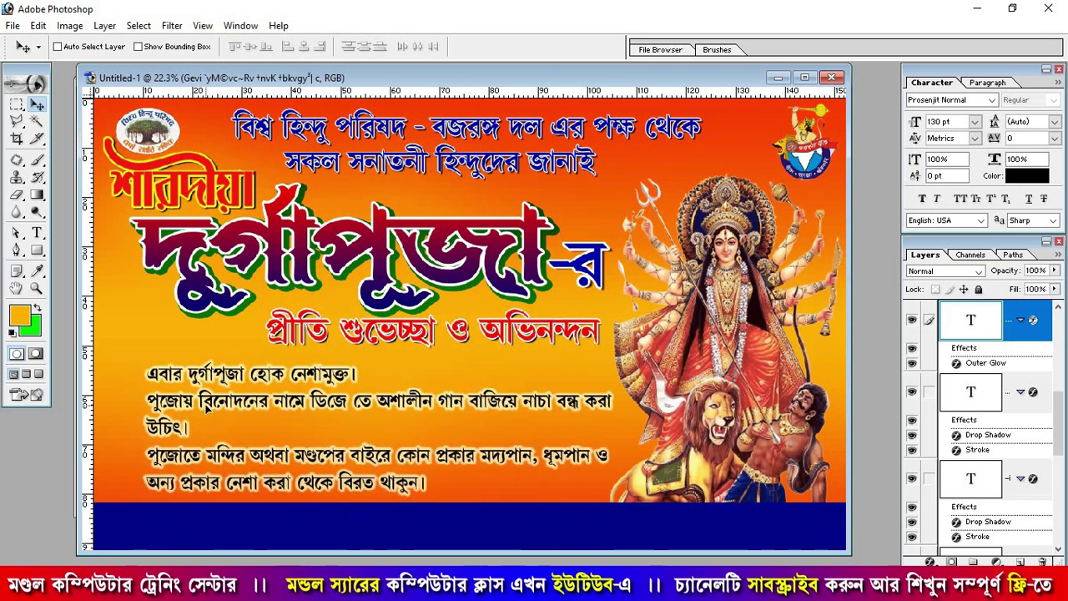
click(35, 251)
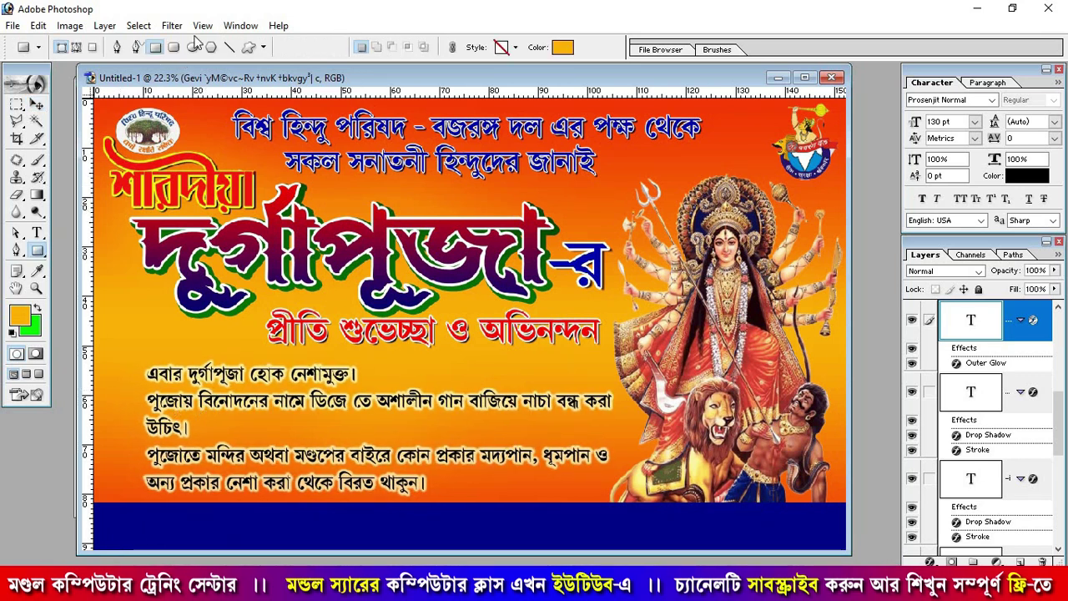
click(248, 48)
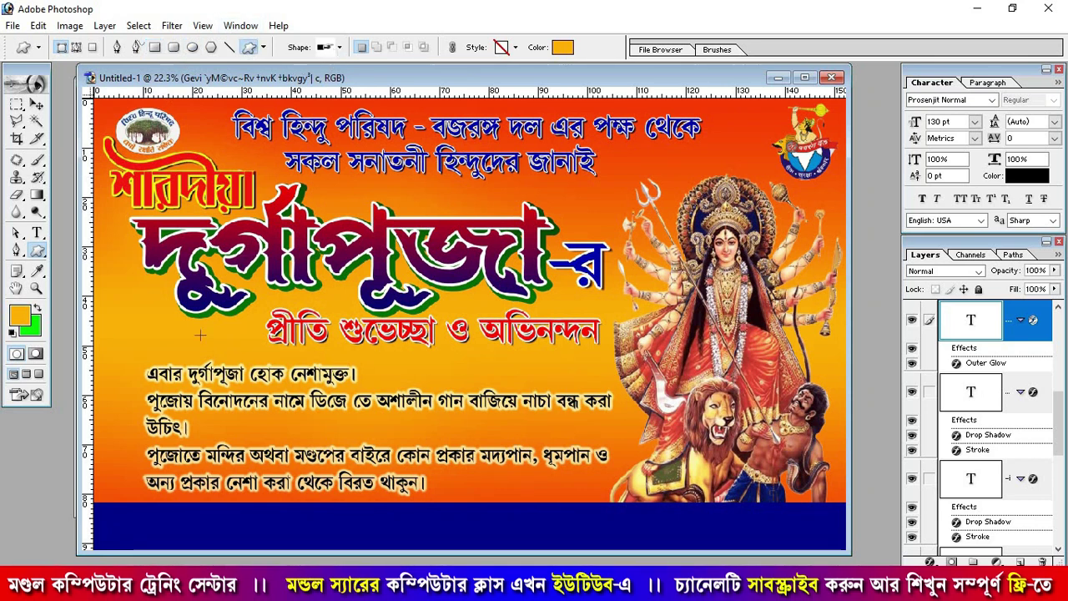
drag(103, 367, 130, 384)
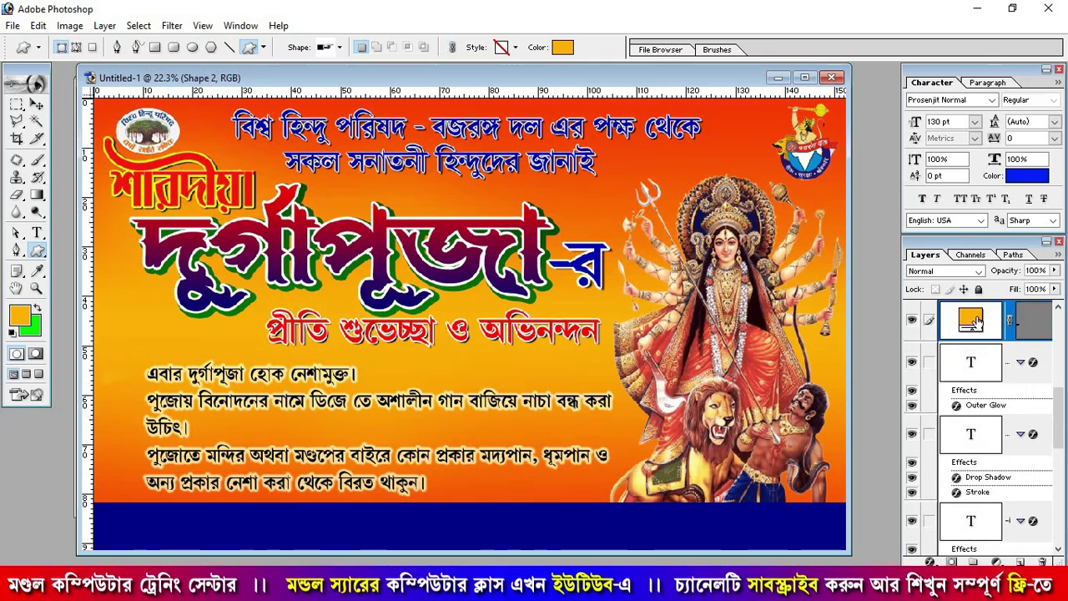
double_click(976, 322)
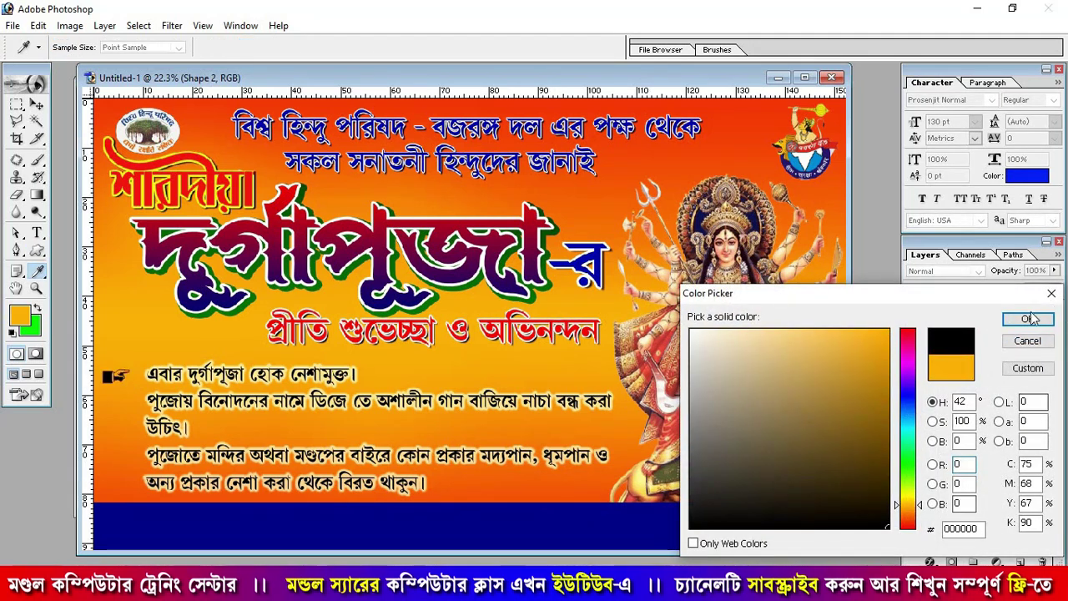
click(1027, 319)
Alt-drag copies of the hand beside the second and third message lines.
click(36, 103)
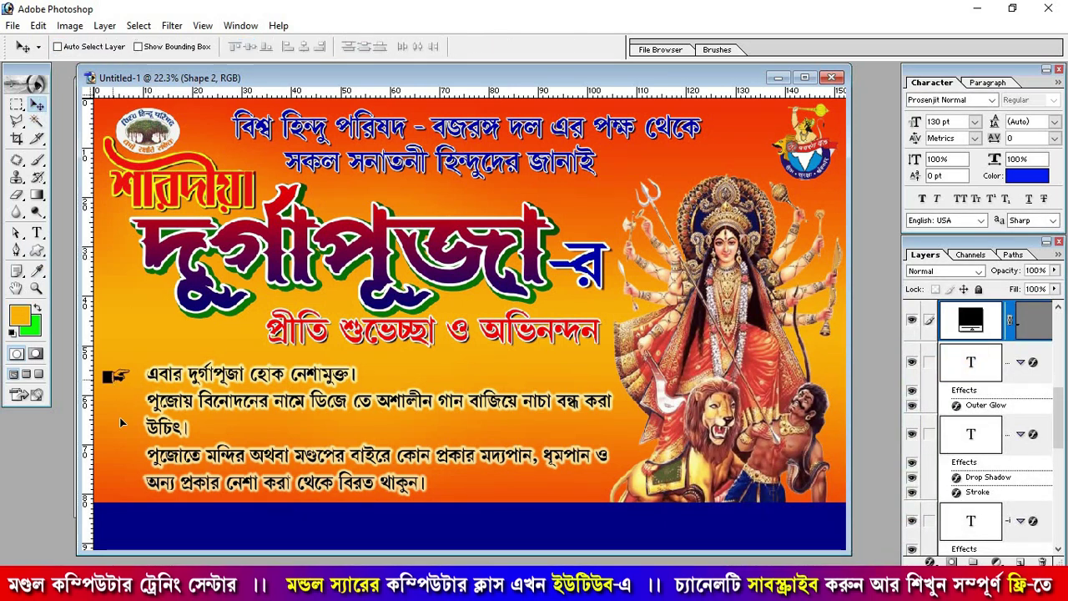
drag(121, 423, 117, 411)
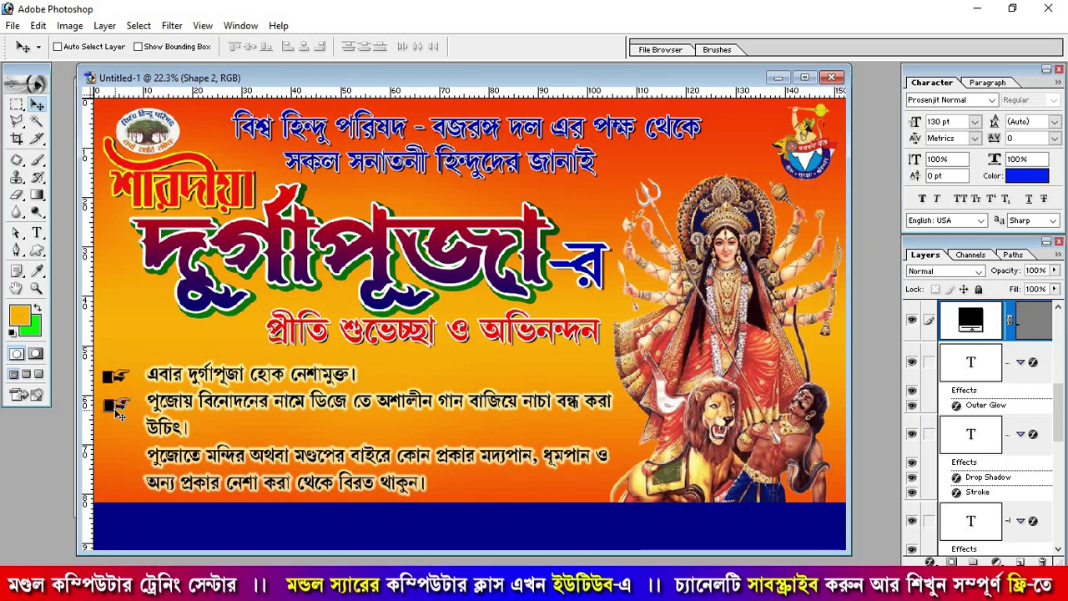
drag(121, 440, 119, 463)
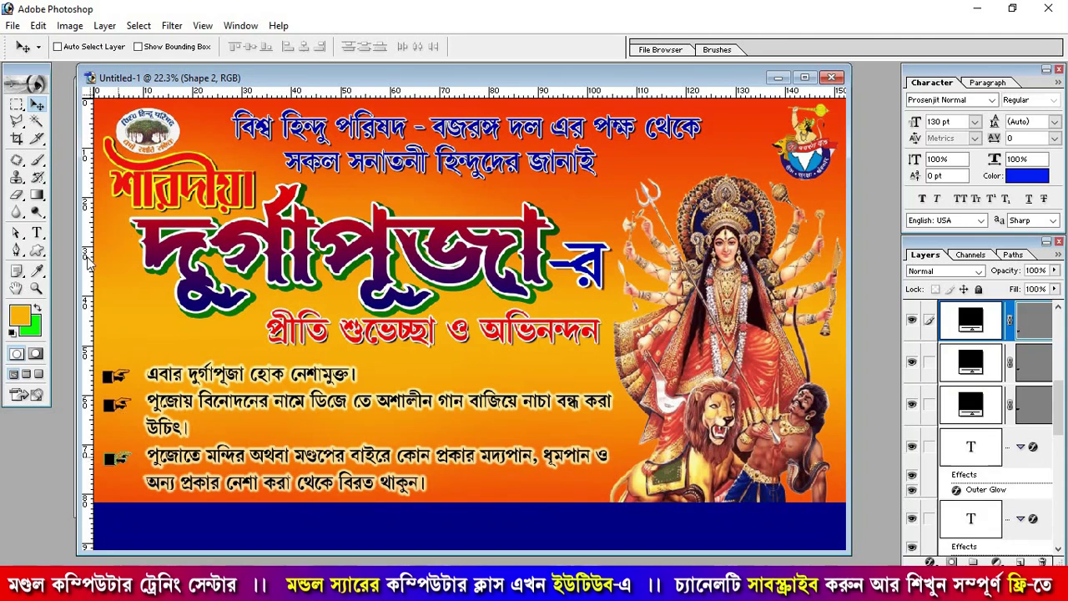
click(37, 251)
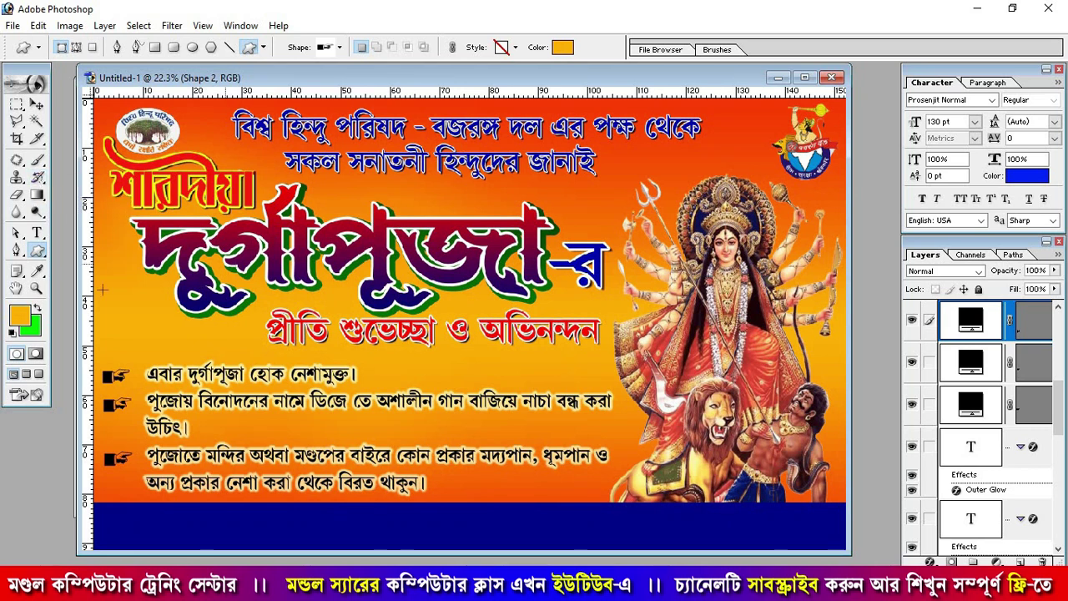
click(36, 233)
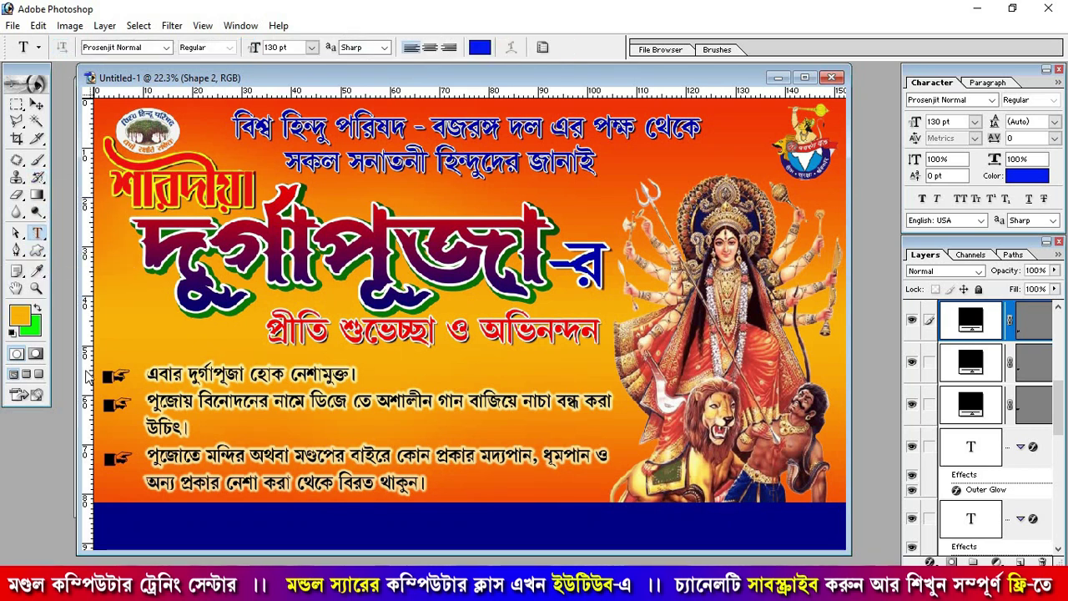
Type 'সৌজন্যে : বজরঙ্গ দল (রঘুনাথগঞ্জ জেলা, ধুলিয়ান প্রখণ্ড)' in the blue footer band.
click(199, 538)
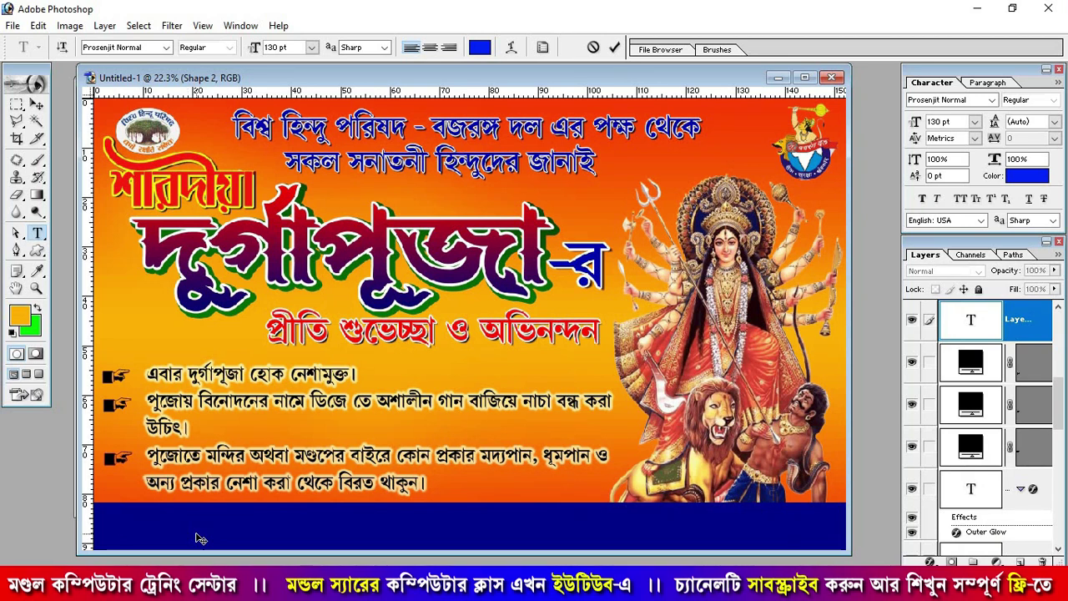
text(souj)
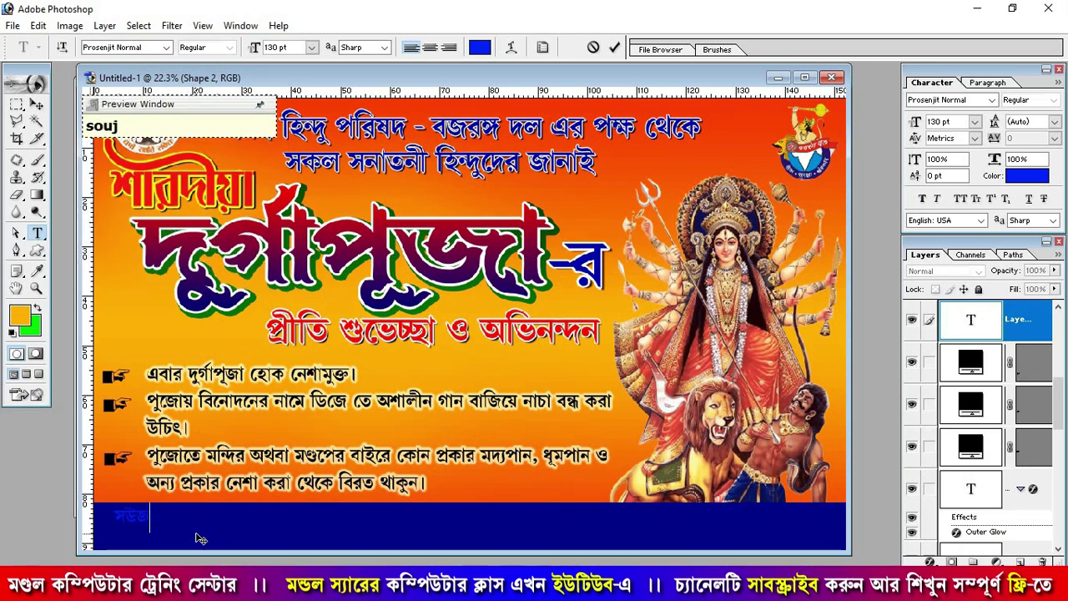
text(nye)
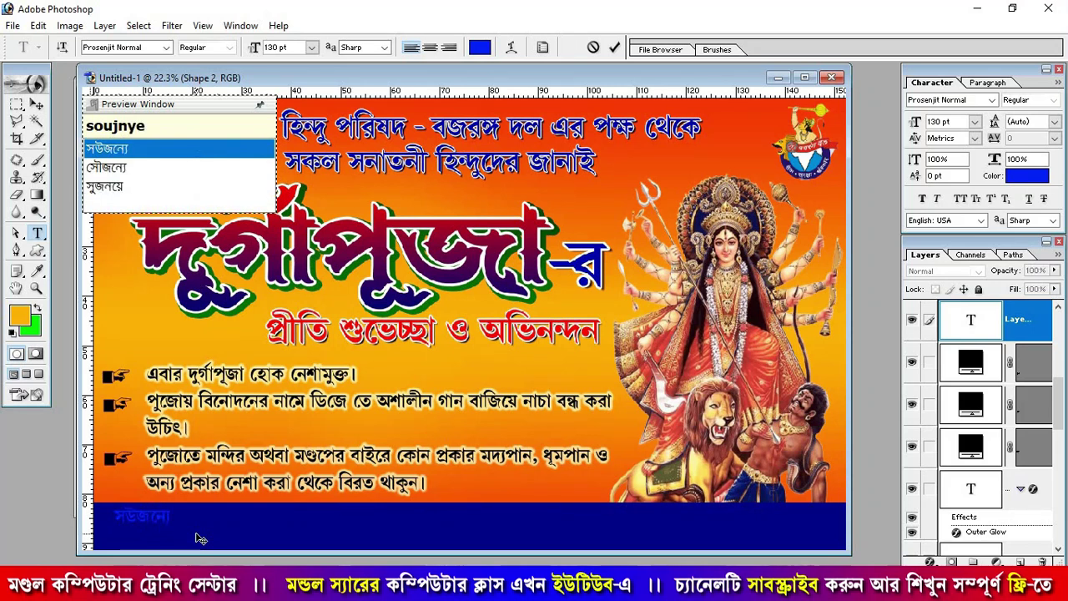
key(Down)
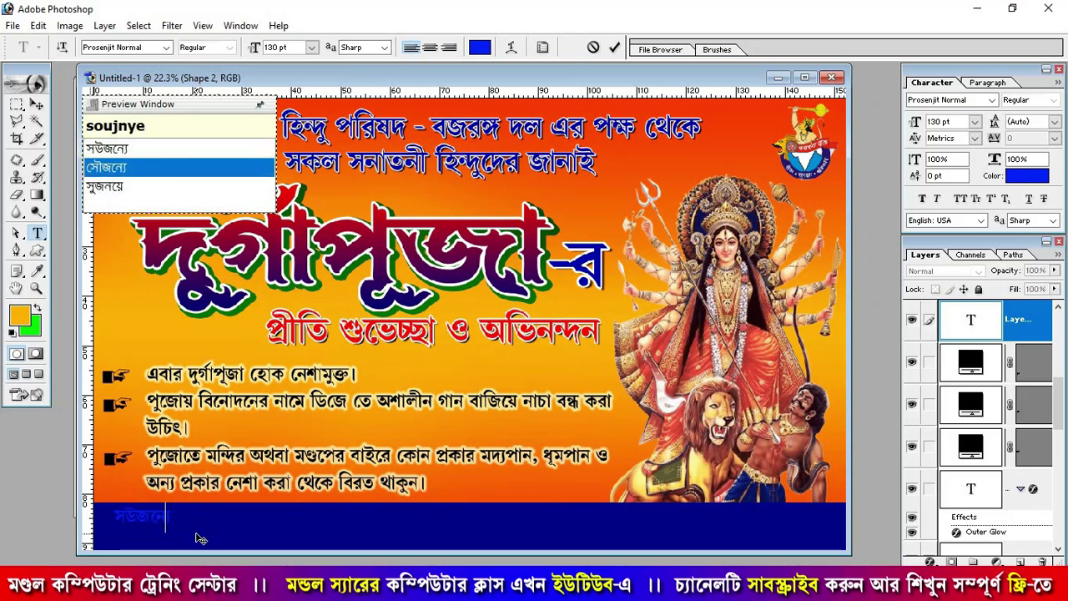
key(space)
text(:)
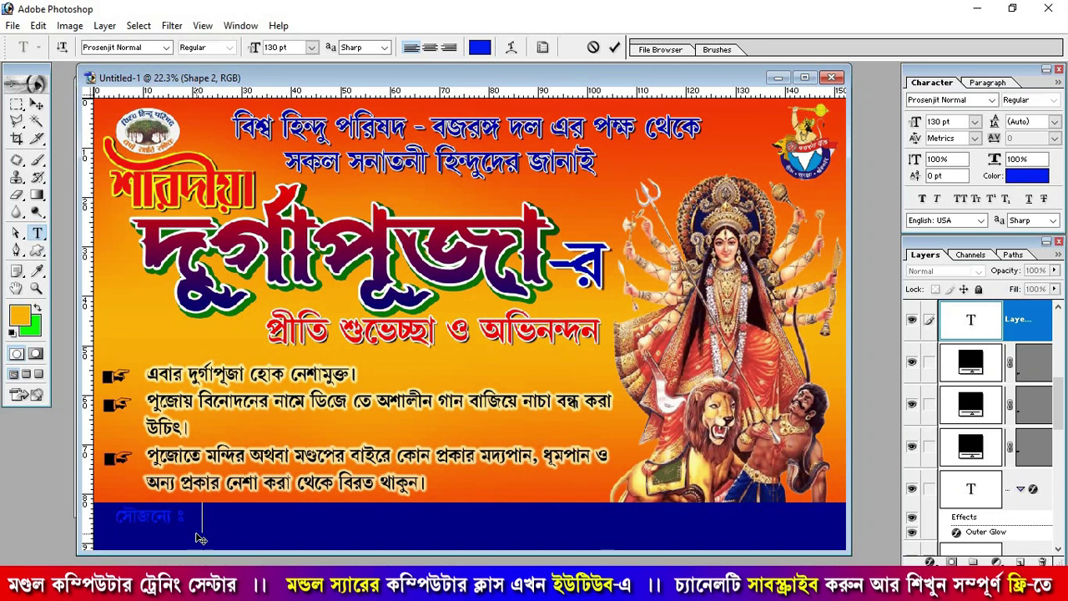
text(ob)
text(oj)
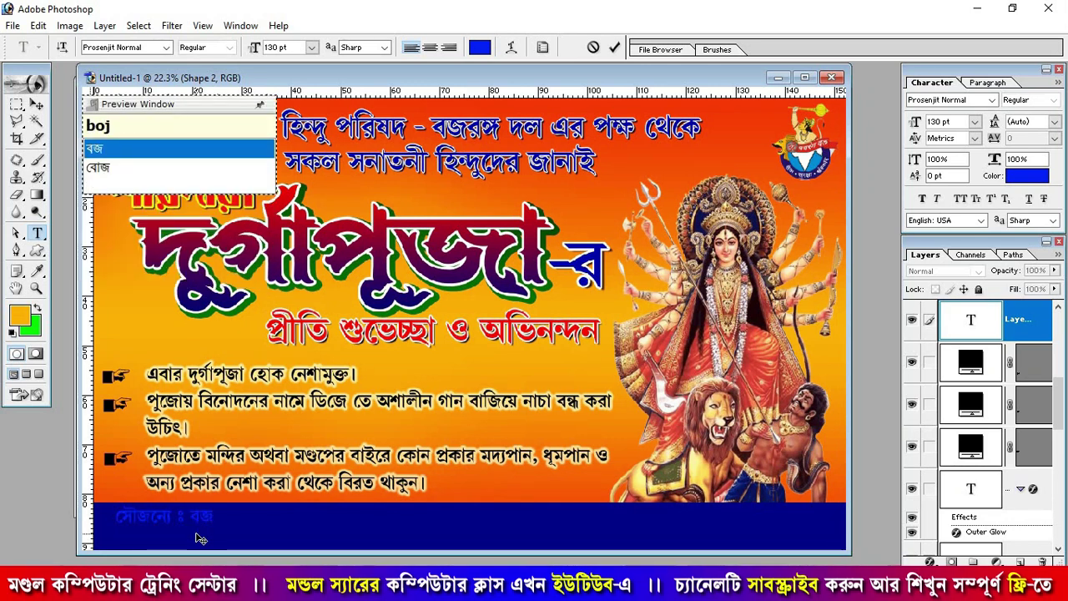
text(or)
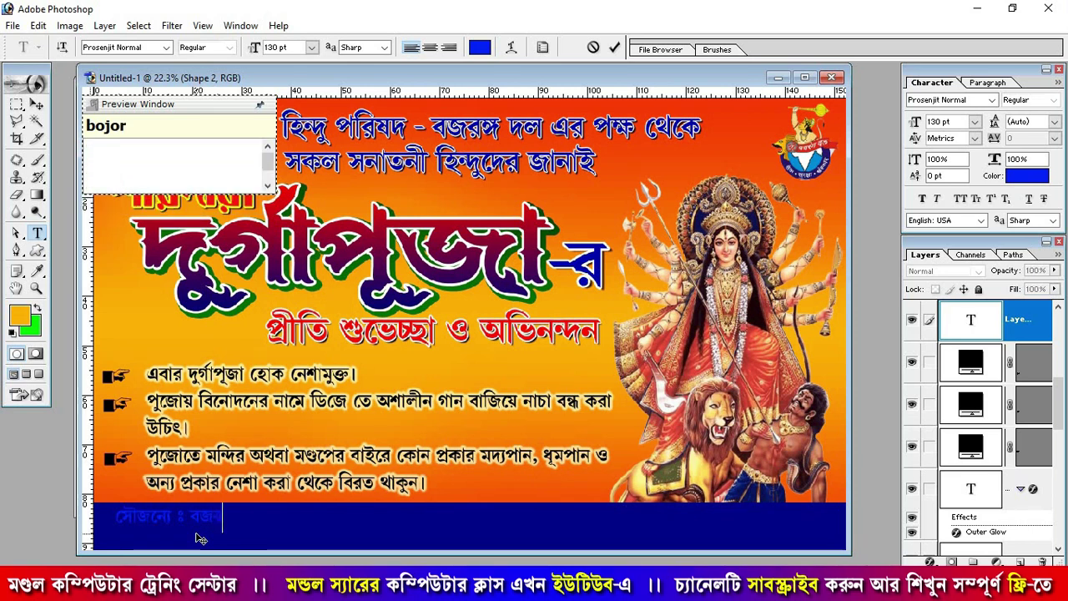
text(ongo d)
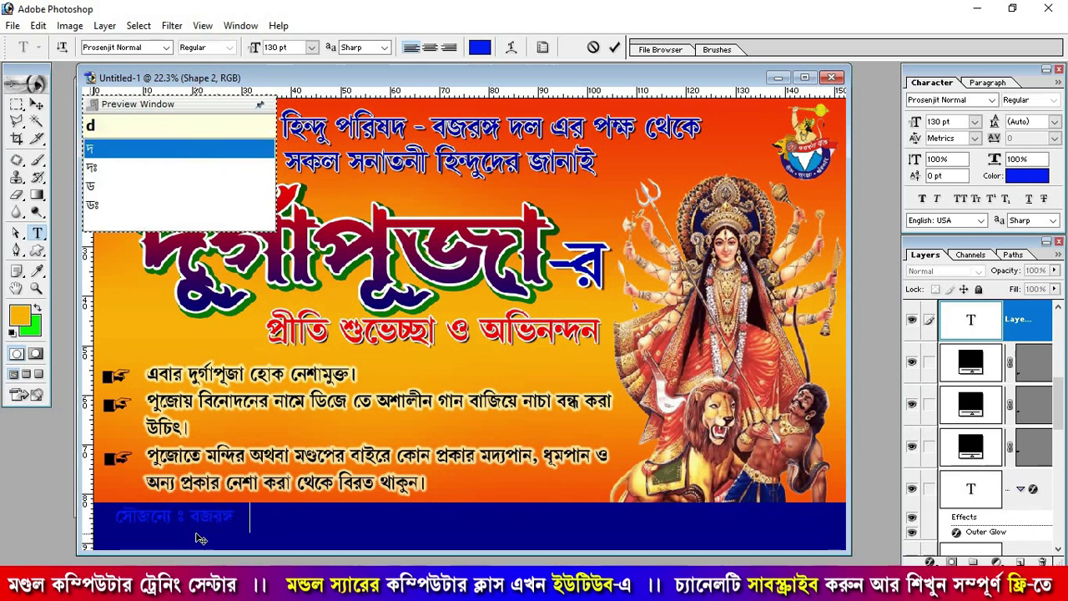
text(ol)
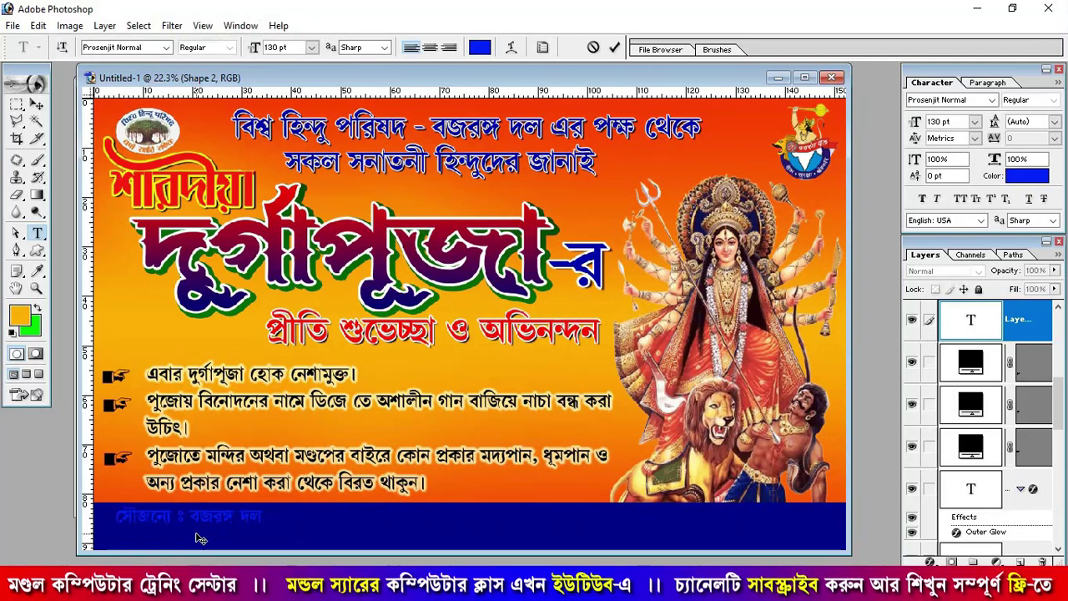
text( ()
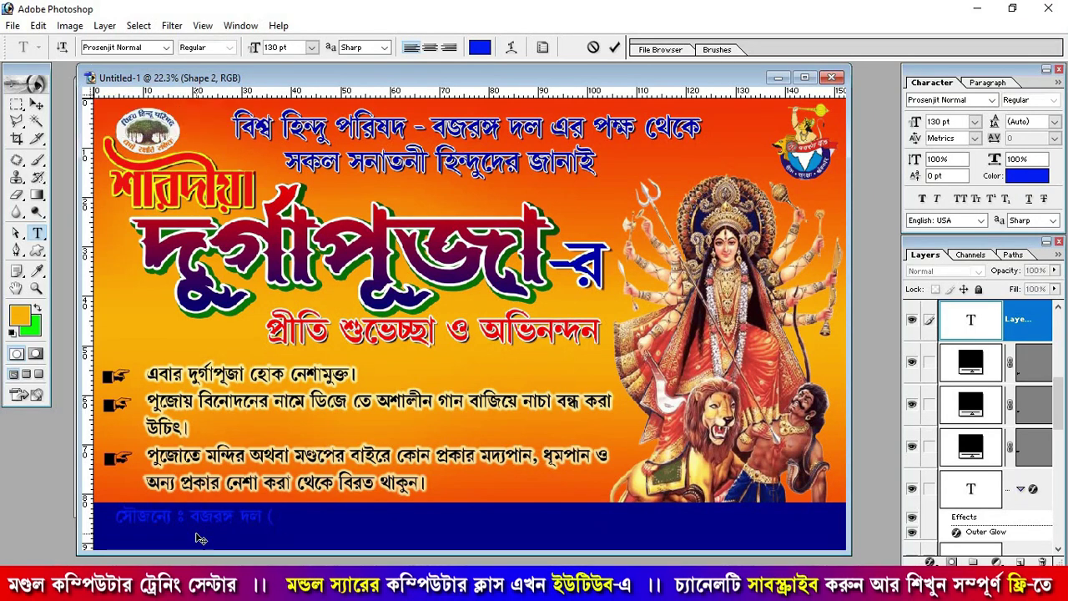
text(rghu)
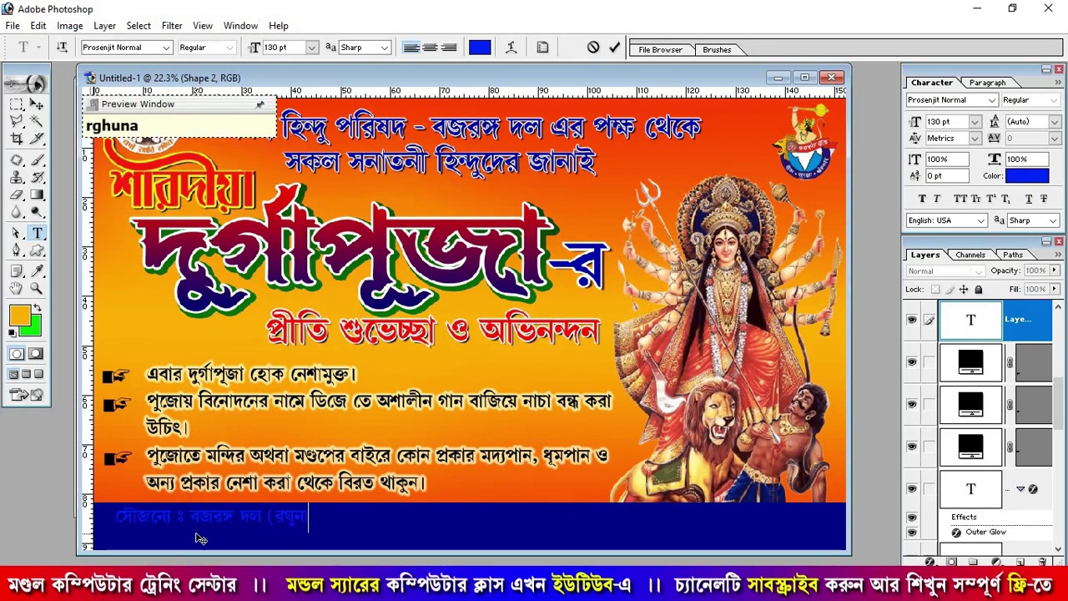
text( g)
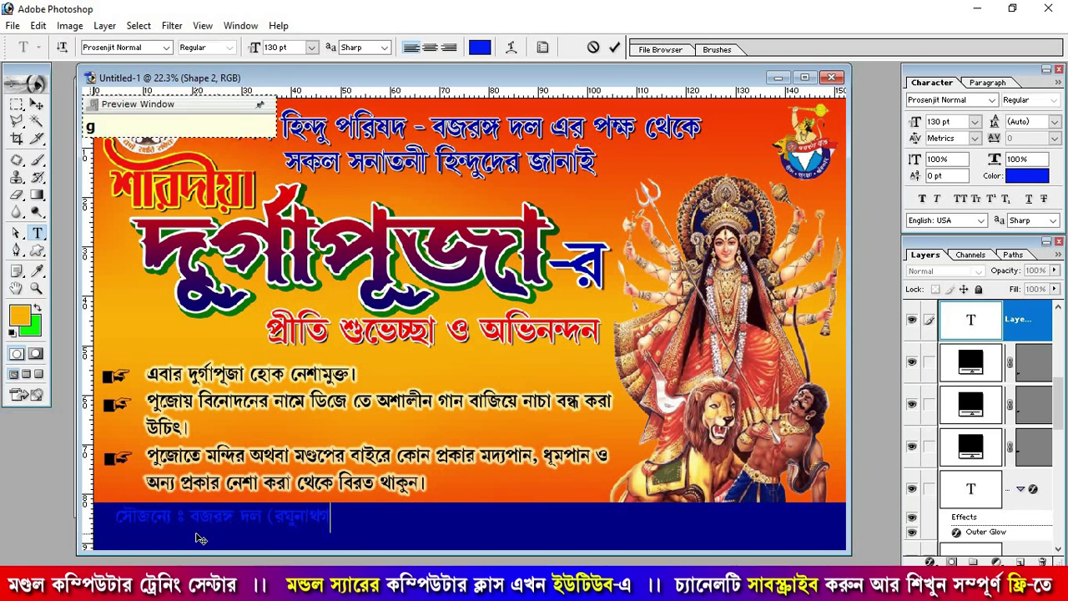
text(ng)
key(BackSpace)
key(BackSpace)
key(BackSpace)
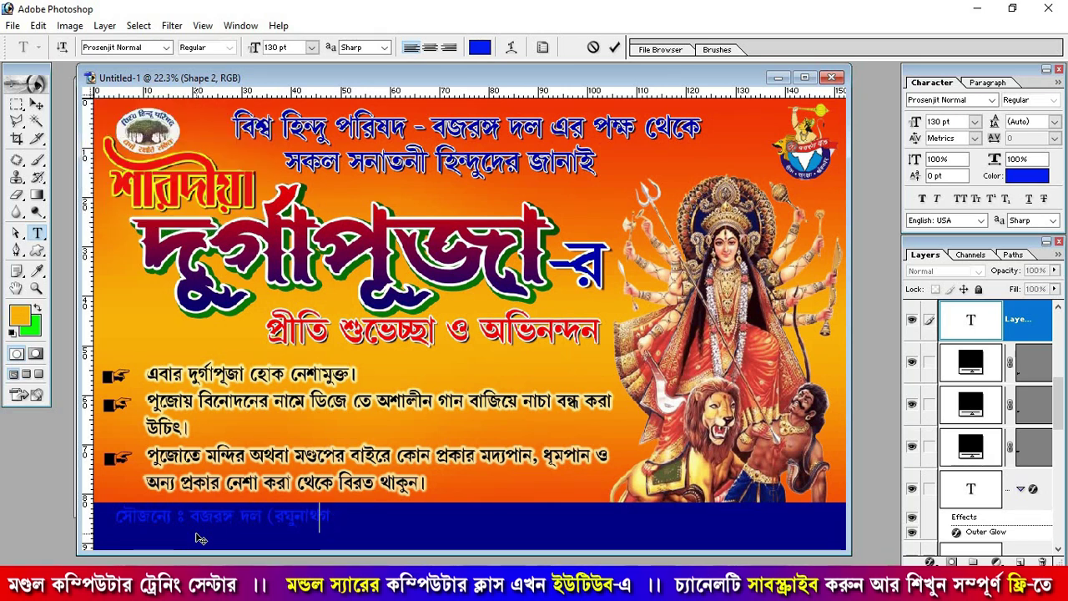
key(BackSpace)
key(BackSpace)
key(BackSpace)
key(BackSpace)
key(BackSpace)
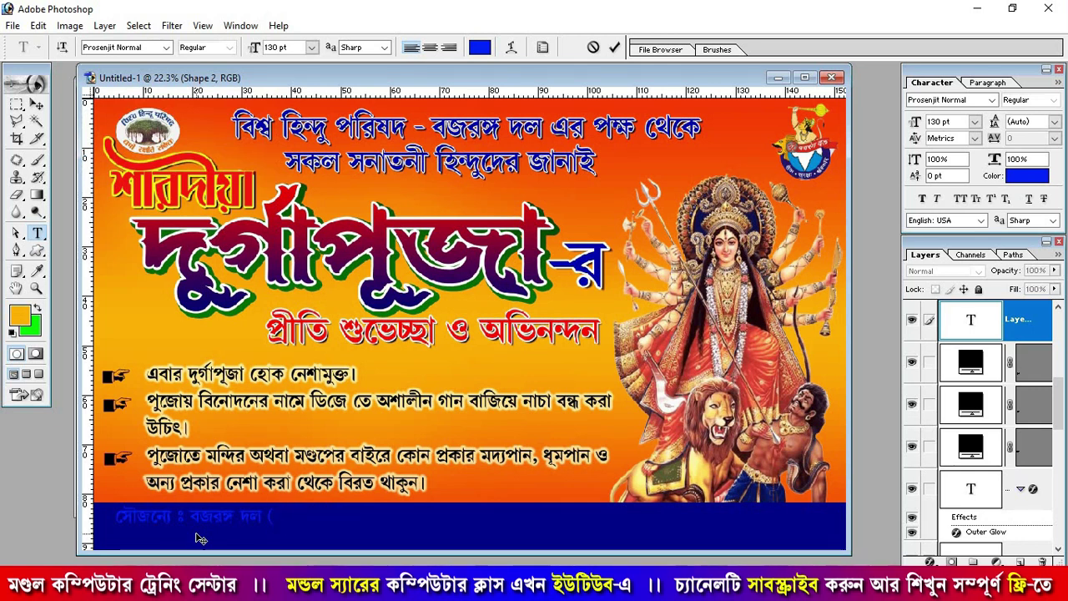
text(rghun)
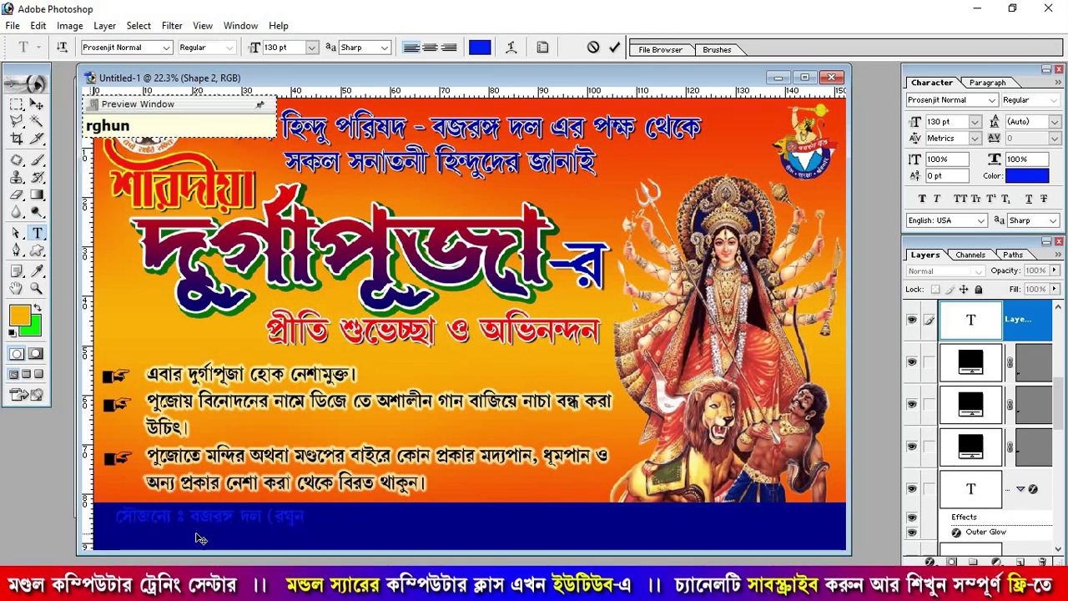
text(athgon)
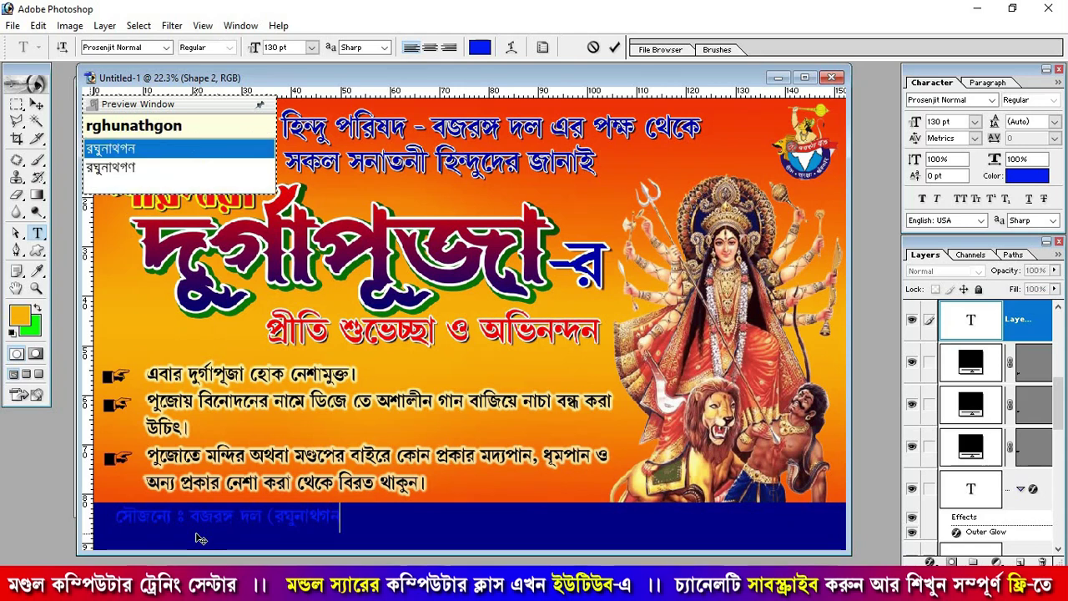
text(j)
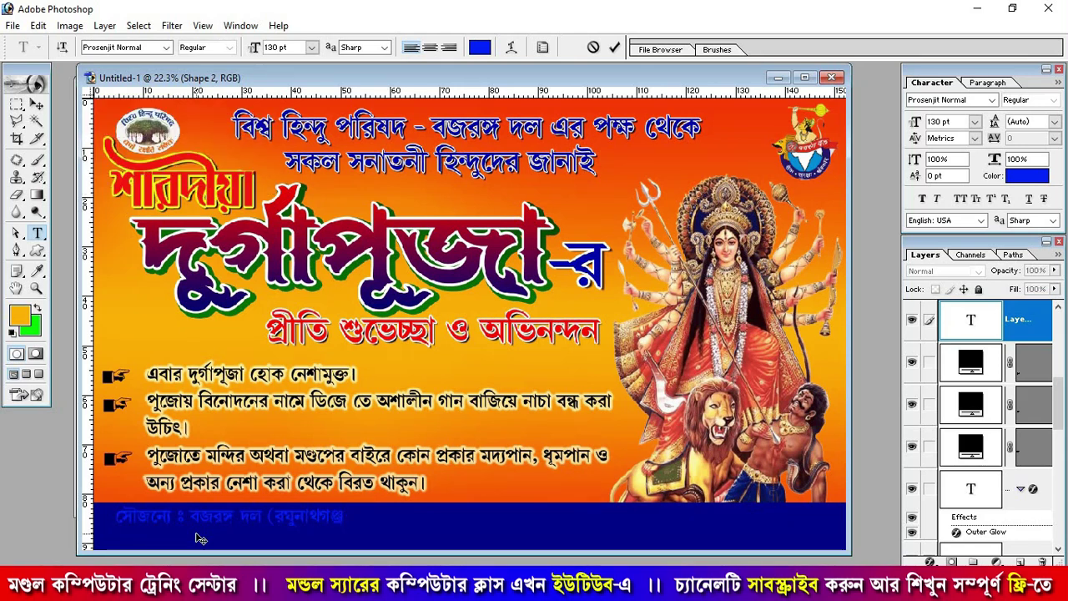
text( jela)
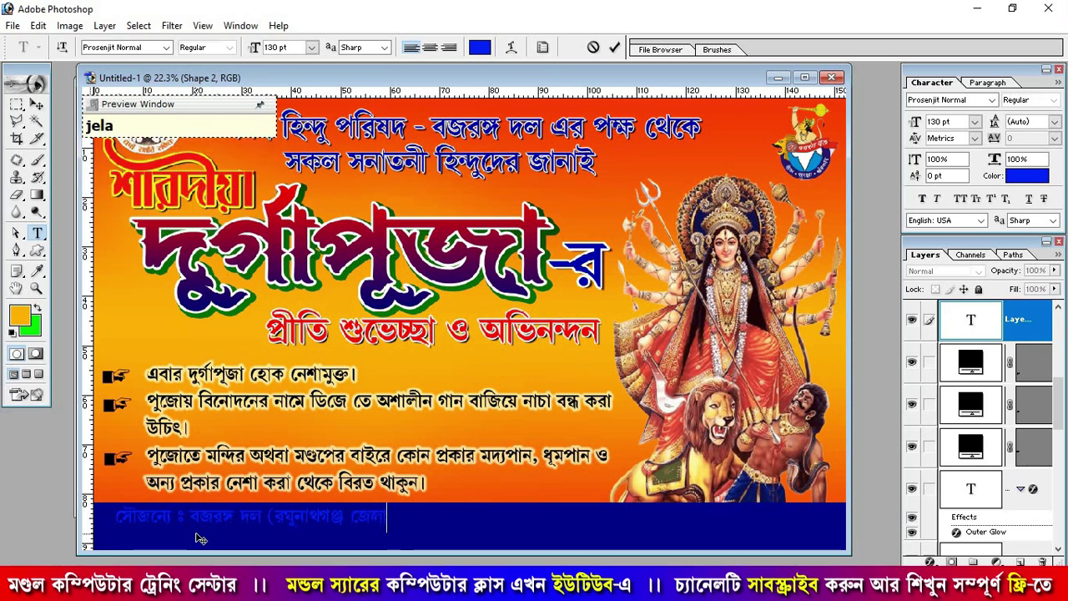
text(,)
text( d)
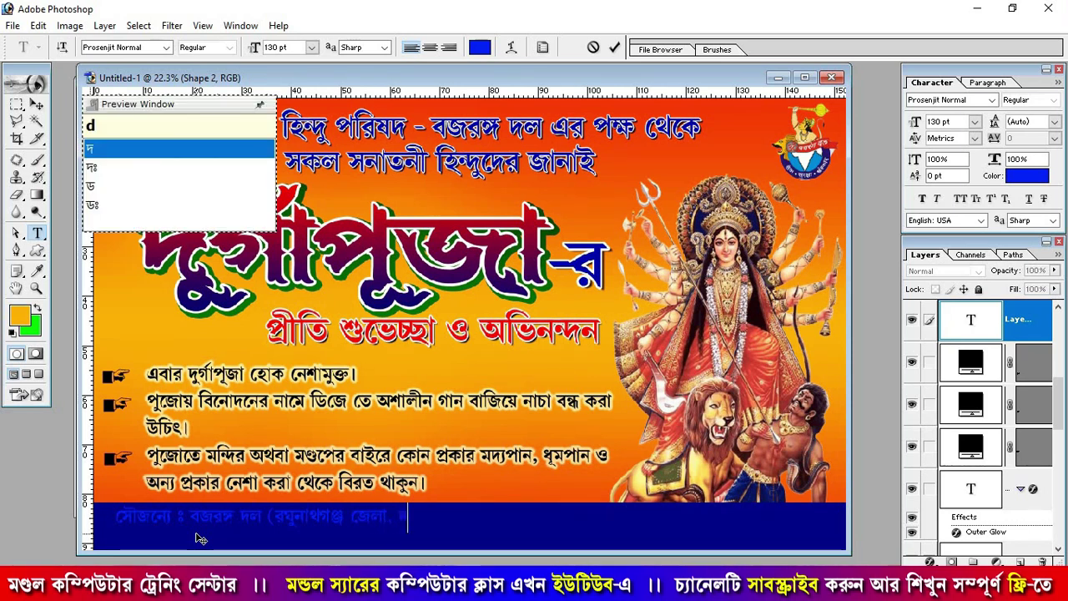
text(huliyan)
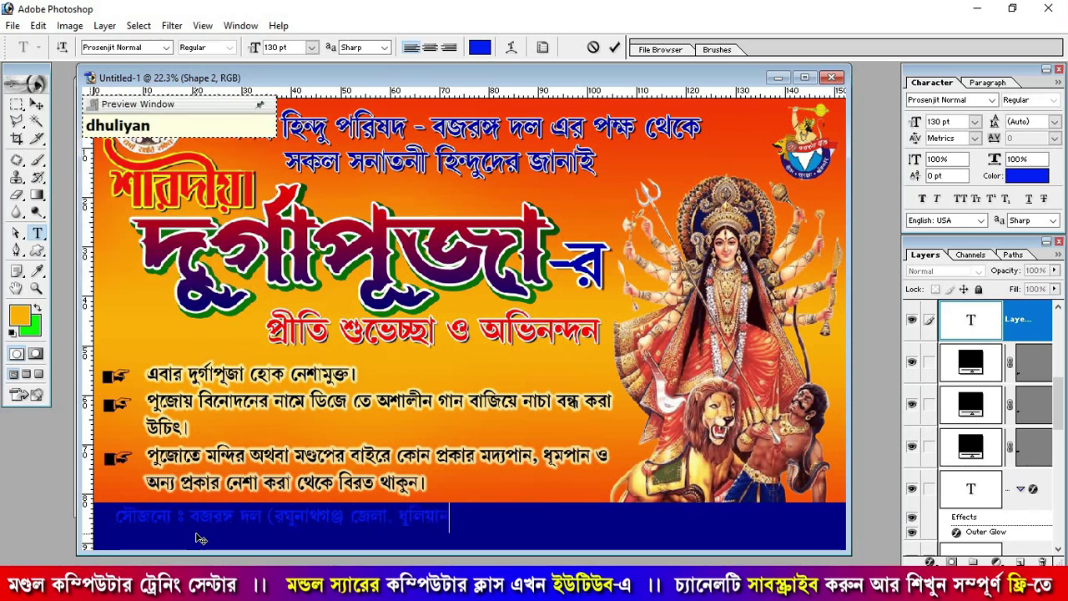
text( prkh)
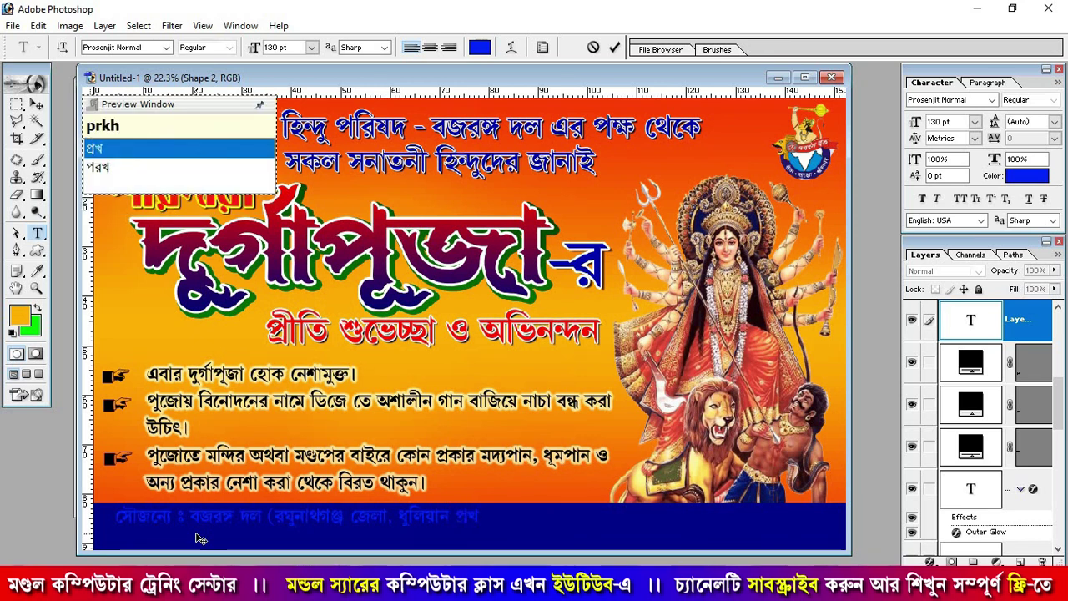
text(ond)
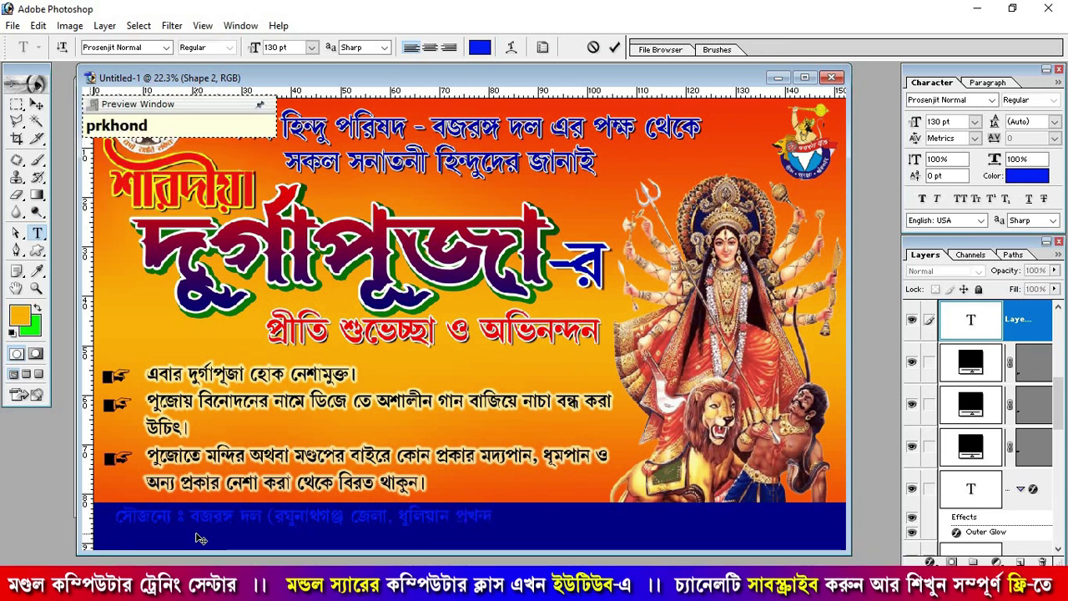
key(BackSpace)
text(D)
text())
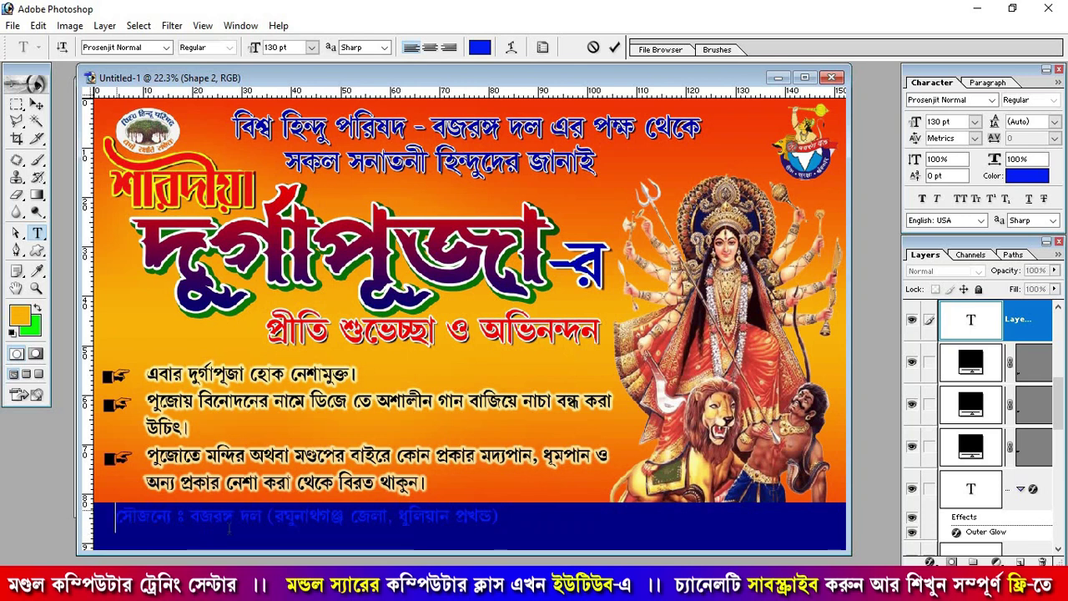
Change the whole credit line's colour to white (FFFFFF).
drag(117, 514, 532, 527)
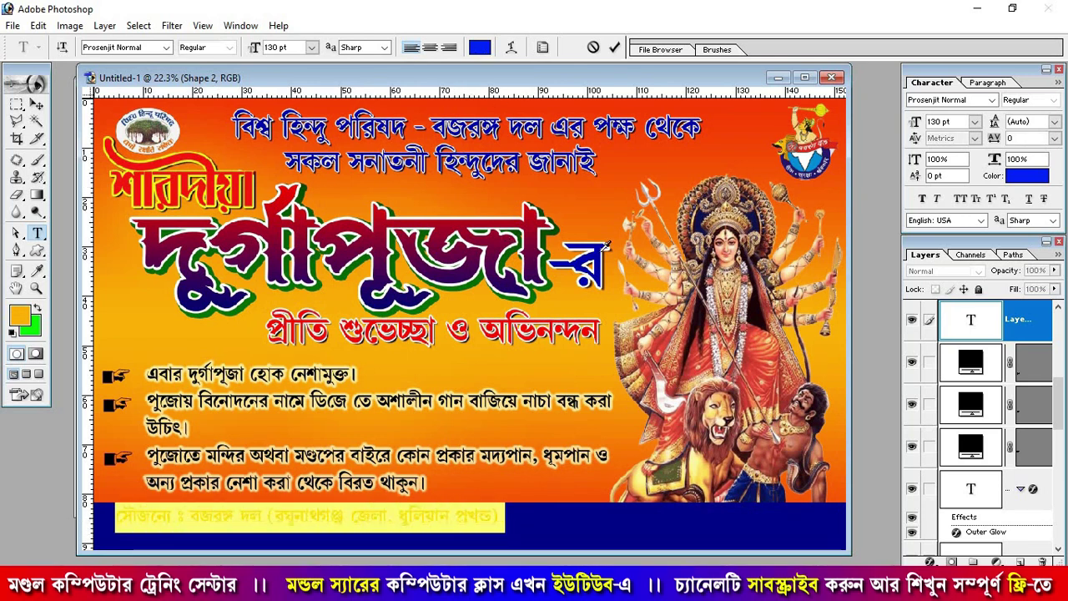
click(481, 48)
click(691, 331)
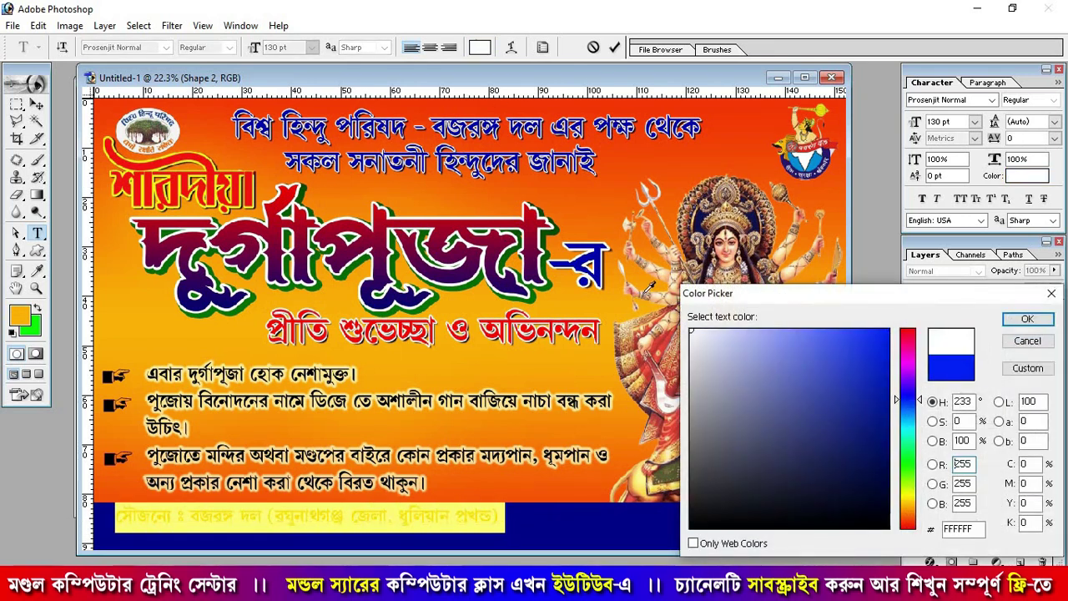
click(1024, 320)
click(523, 539)
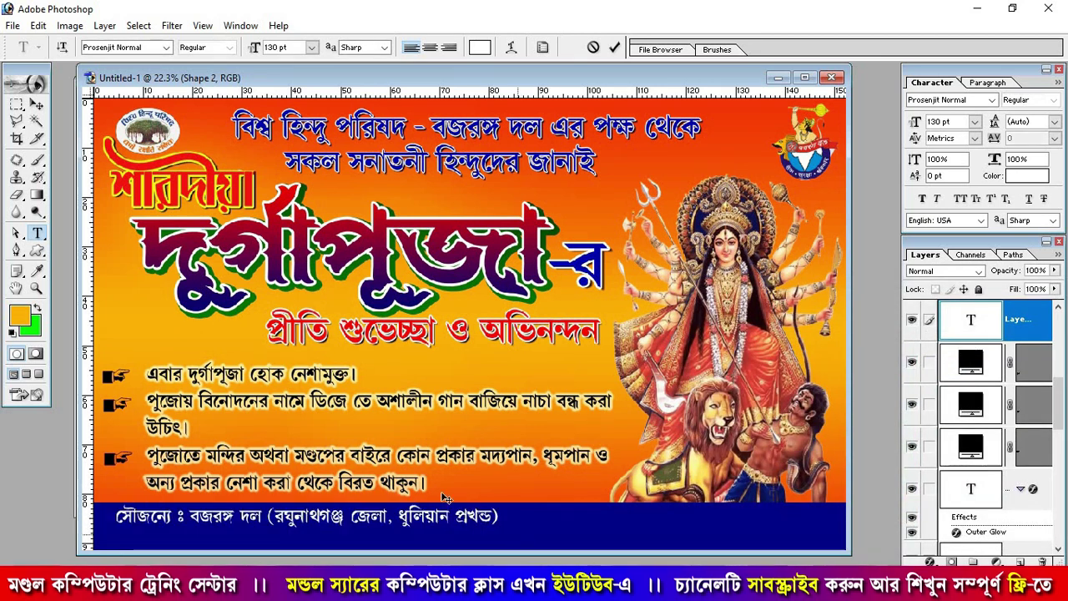
Scale up the credit line, centre it in the blue band, and slightly reduce its height.
click(37, 104)
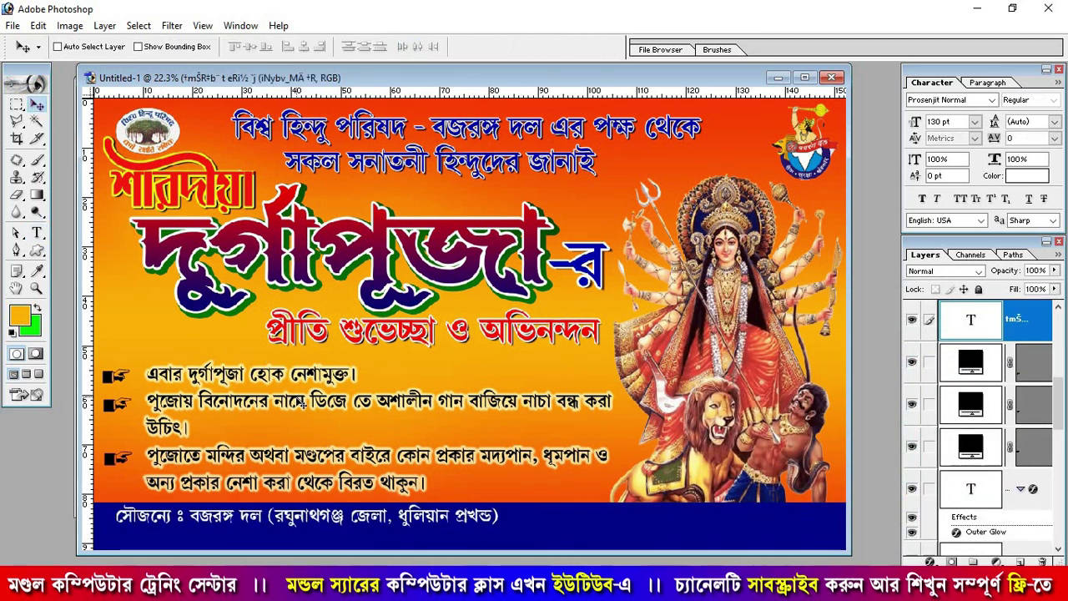
key(ctrl+t)
drag(498, 519, 611, 534)
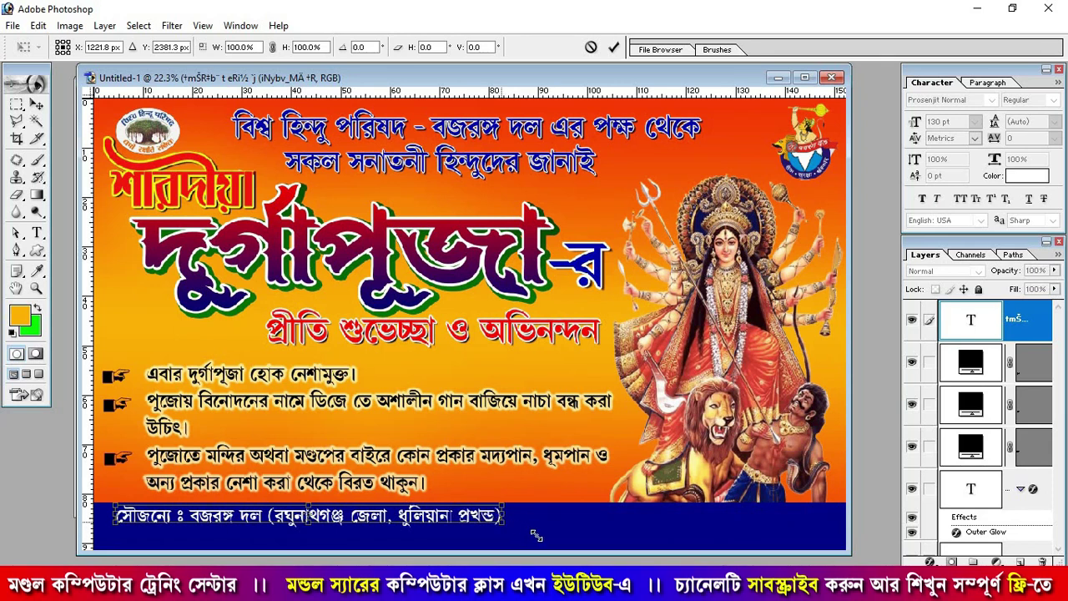
drag(680, 534, 681, 535)
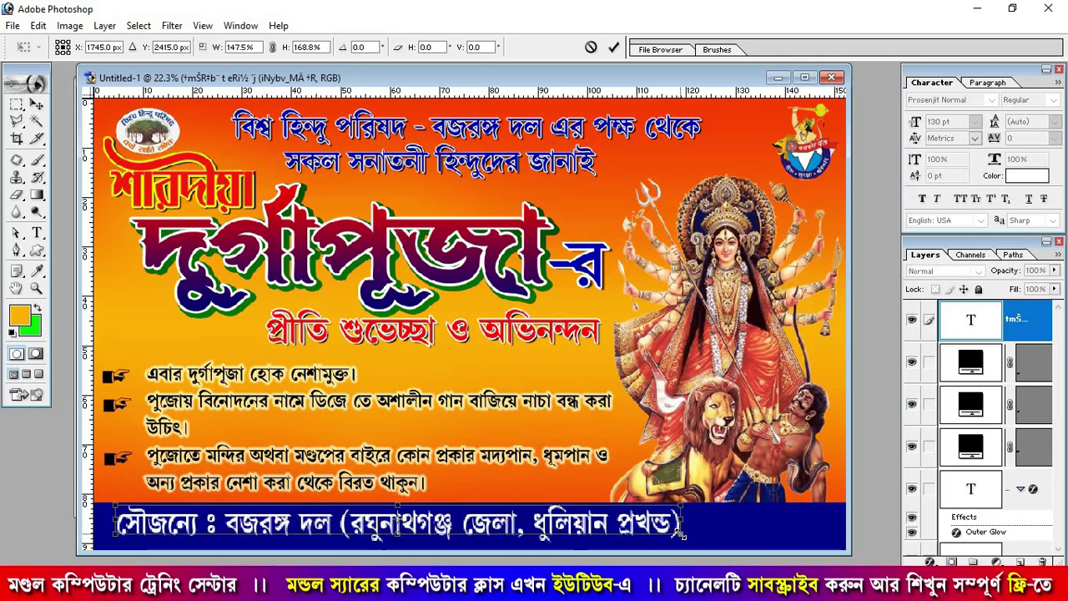
key(Return)
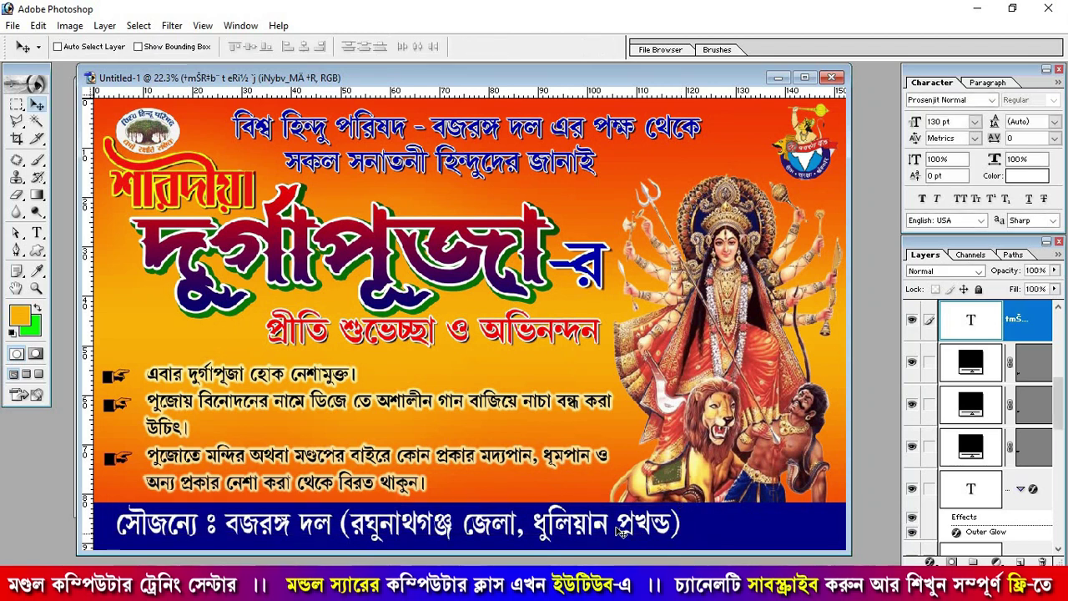
drag(613, 527, 649, 527)
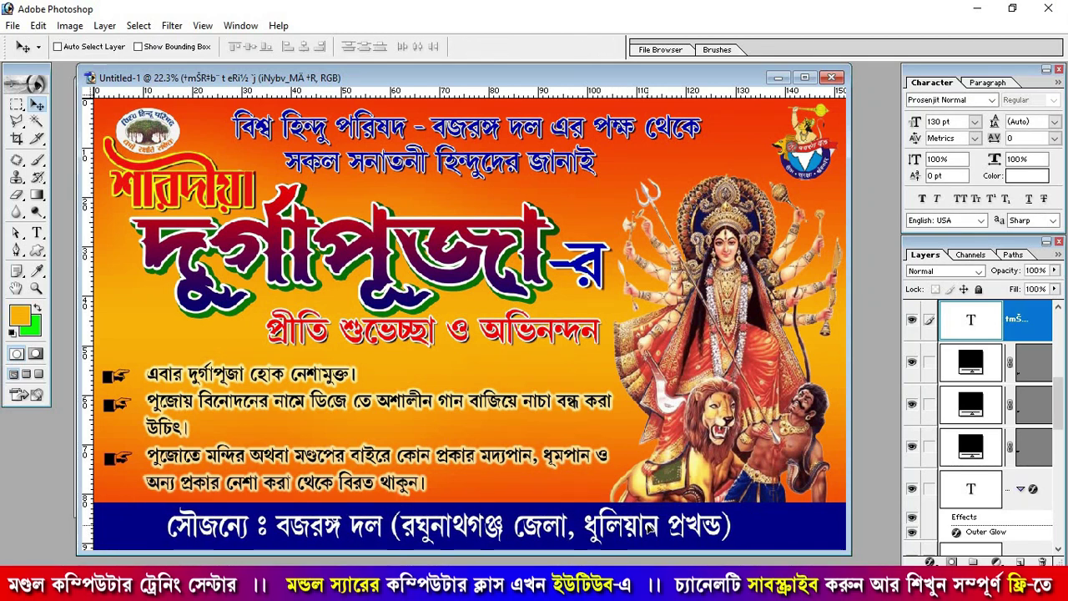
key(ctrl+t)
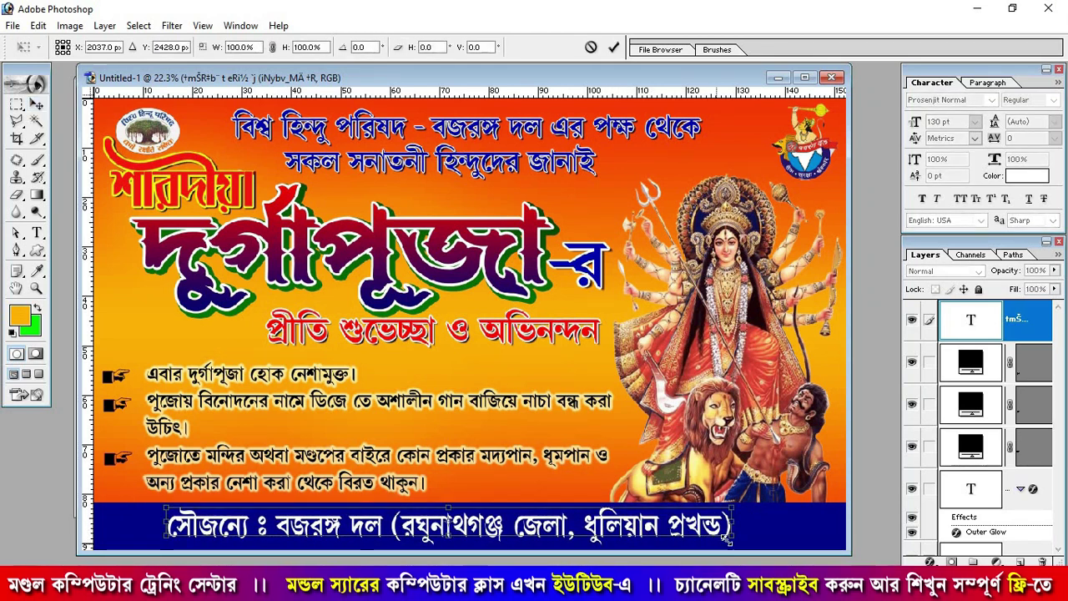
drag(732, 543, 734, 536)
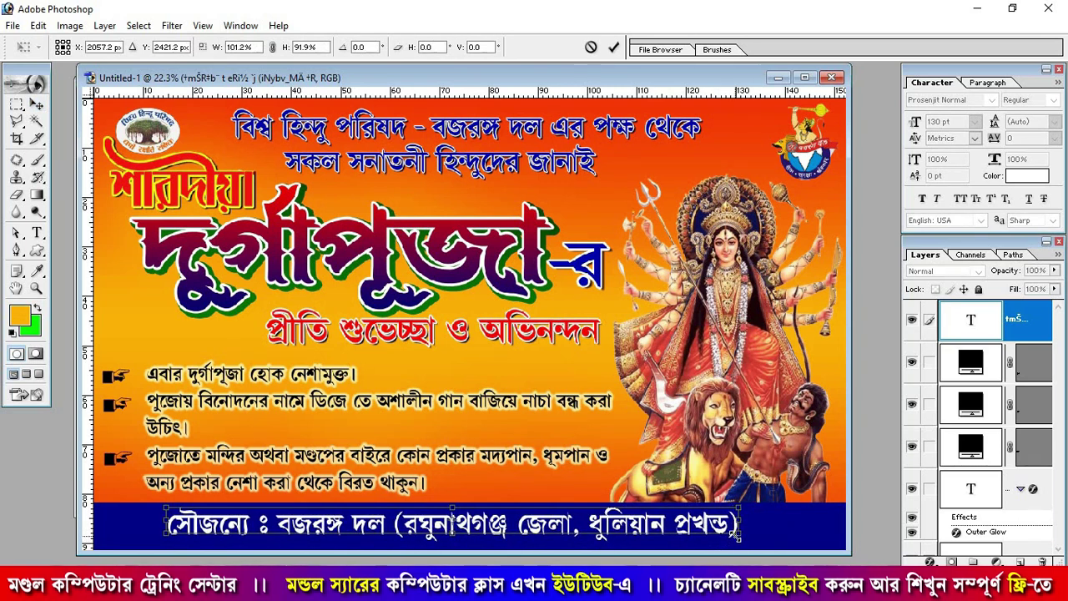
key(Return)
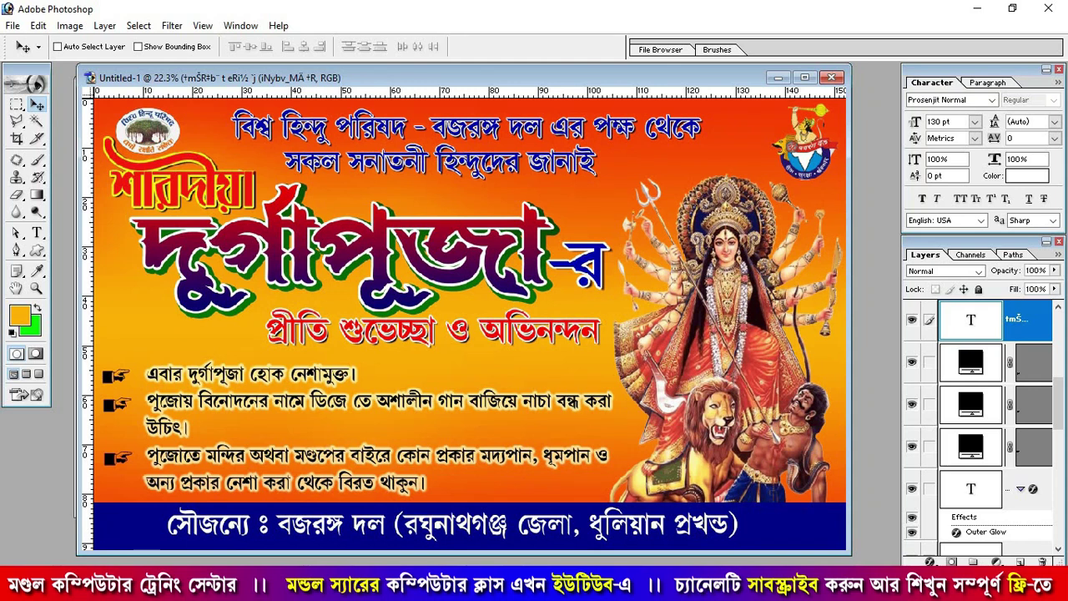
Add a Drop Shadow with adjusted spread to the credit line, then make Layer 1 active.
click(929, 561)
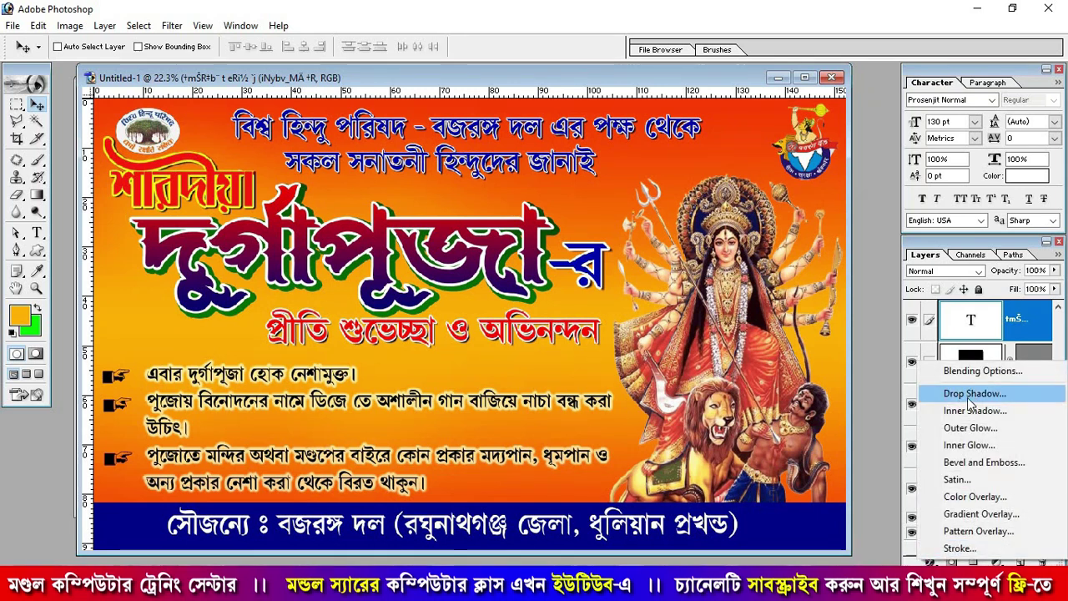
click(969, 396)
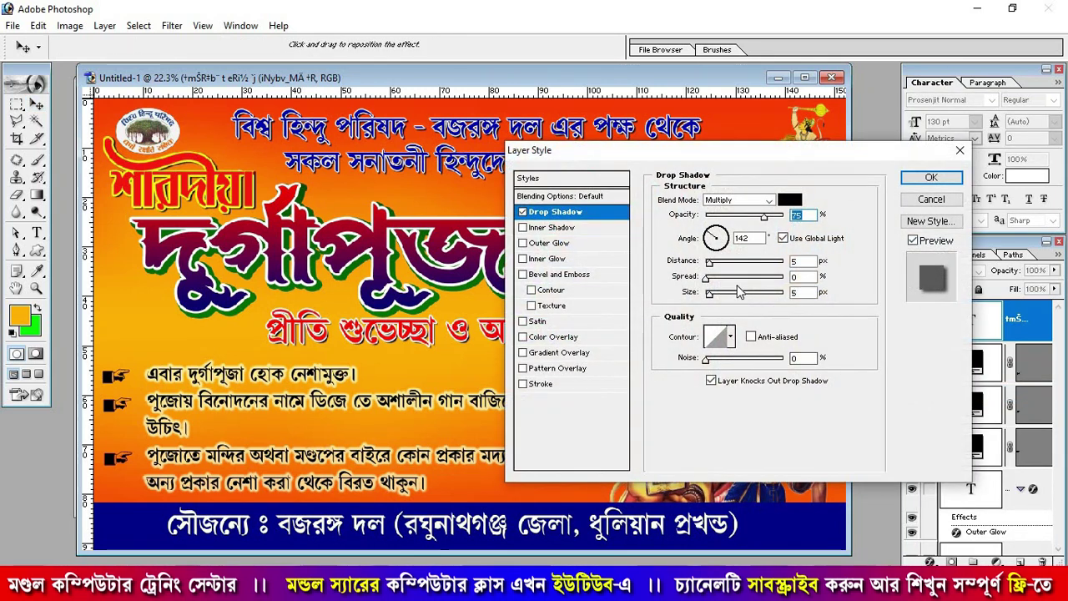
click(709, 279)
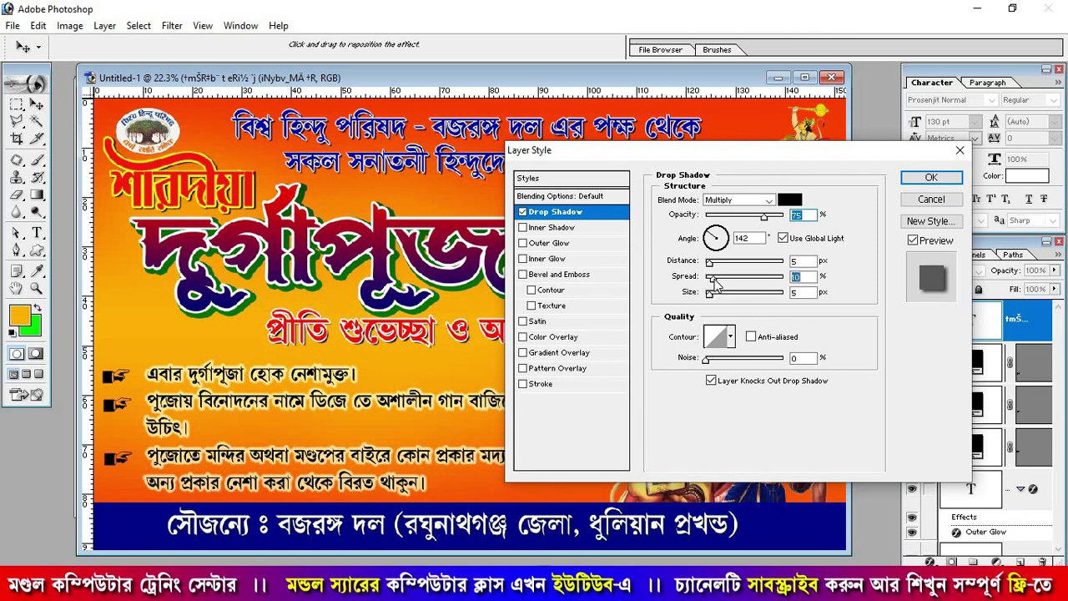
click(927, 179)
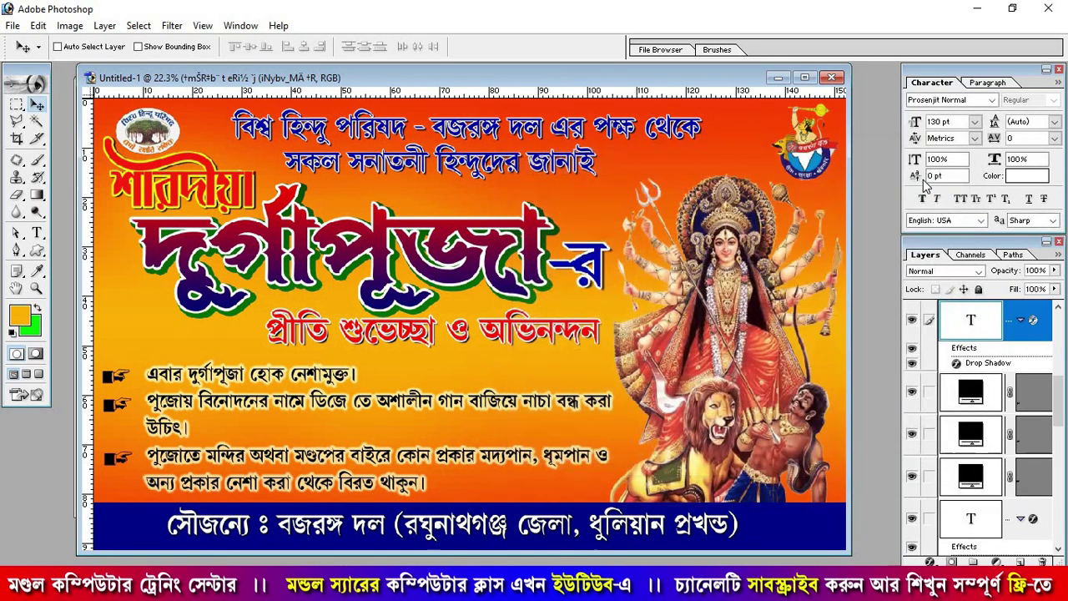
right_click(710, 282)
click(725, 284)
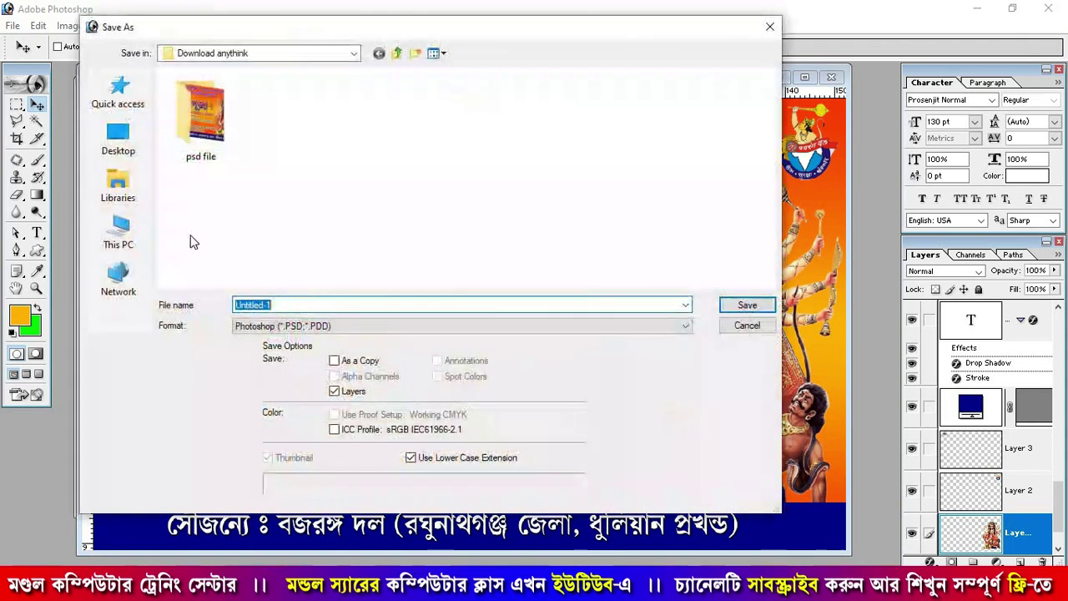
Save the banner to the Desktop as JPEG 'durgapuja banner' at maximum quality 12.
click(118, 138)
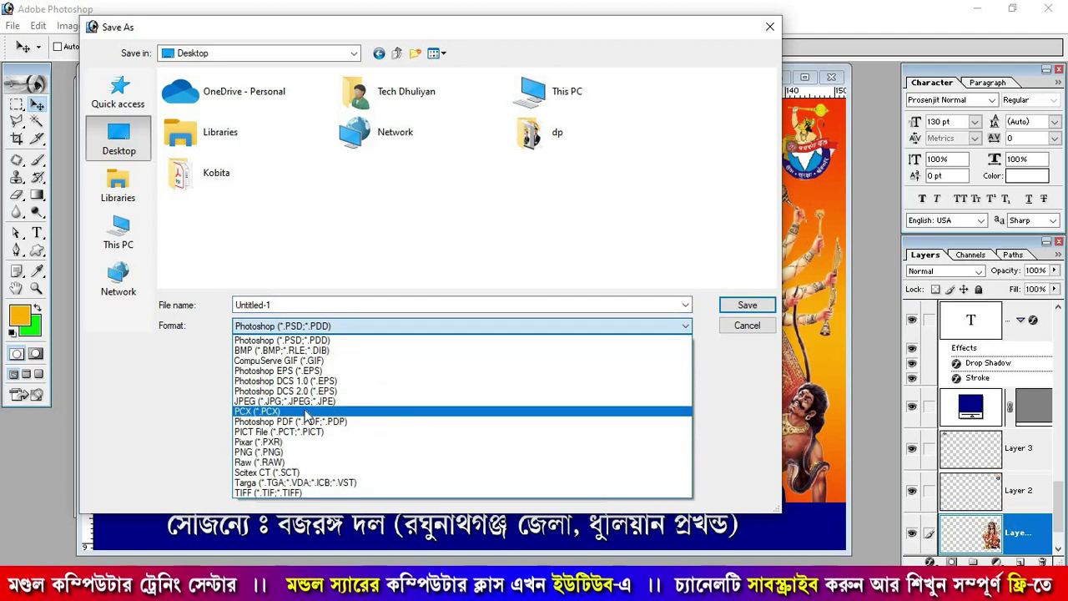
click(306, 401)
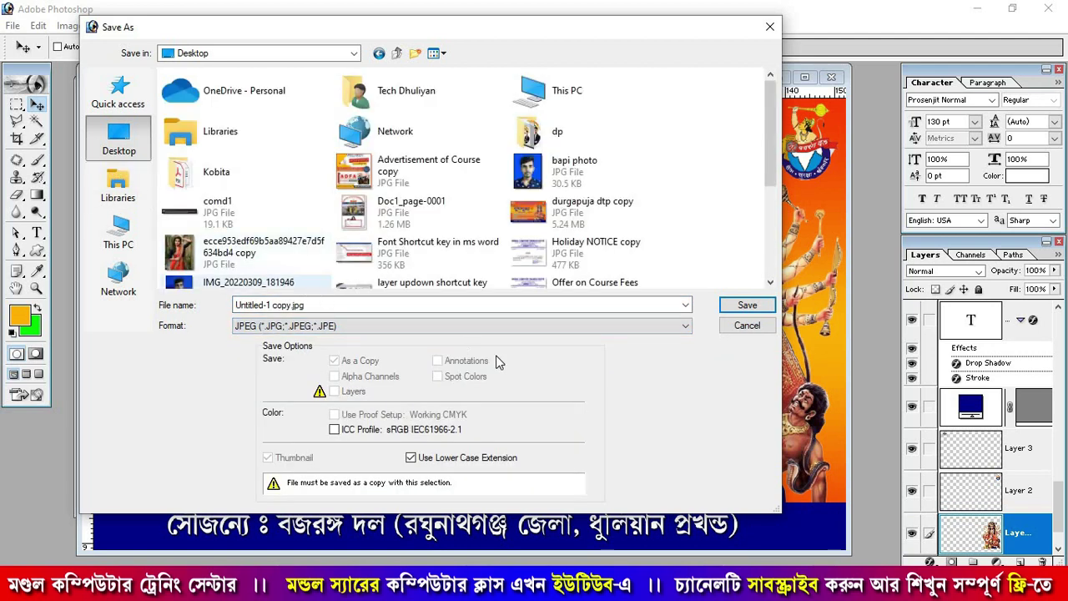
click(393, 305)
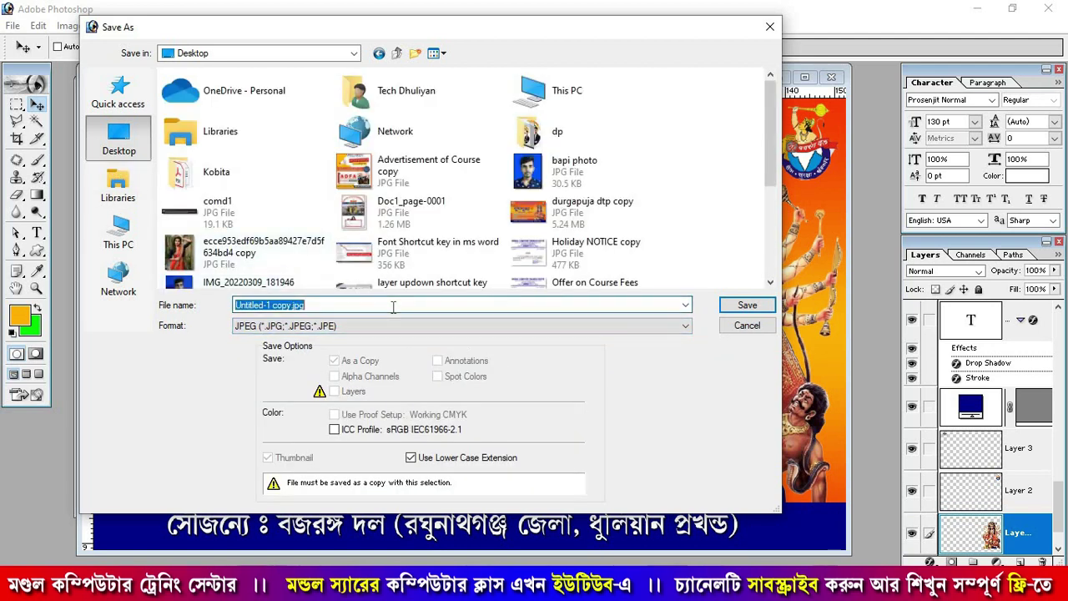
text(durga)
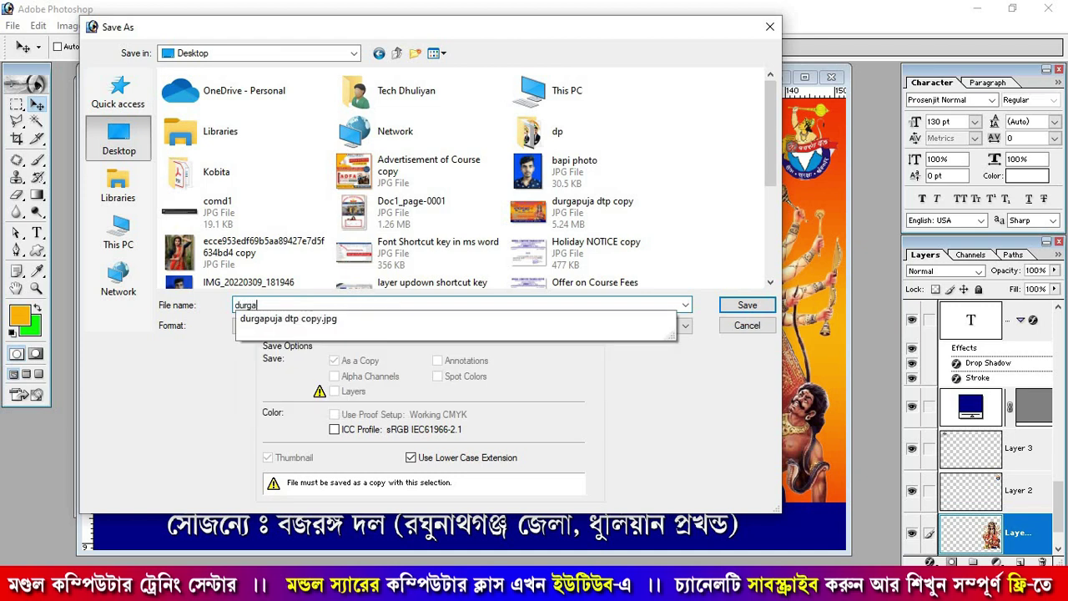
text(puja)
text( banner)
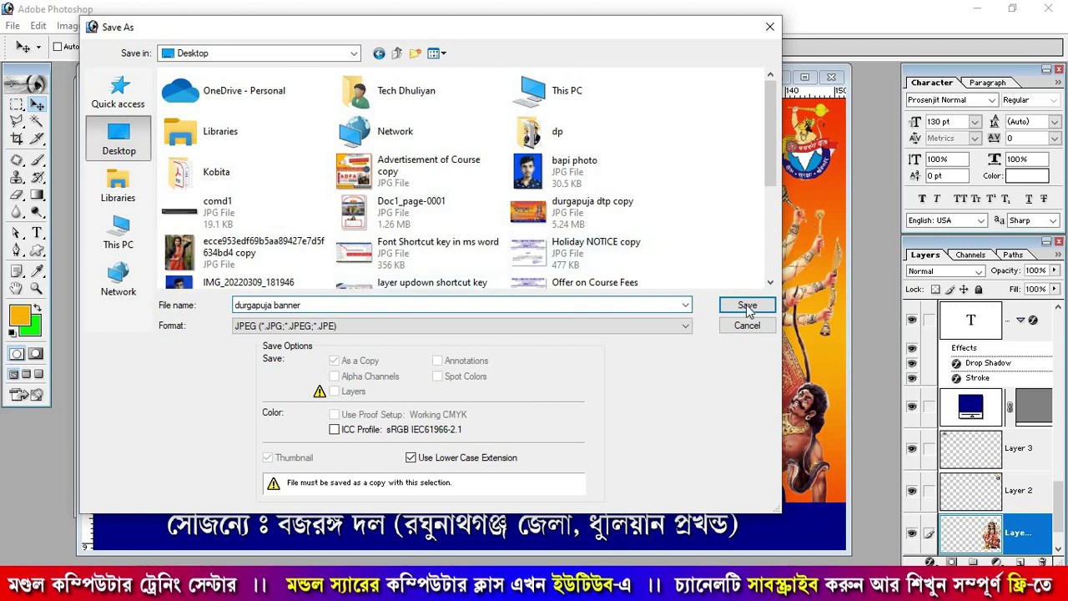
click(740, 305)
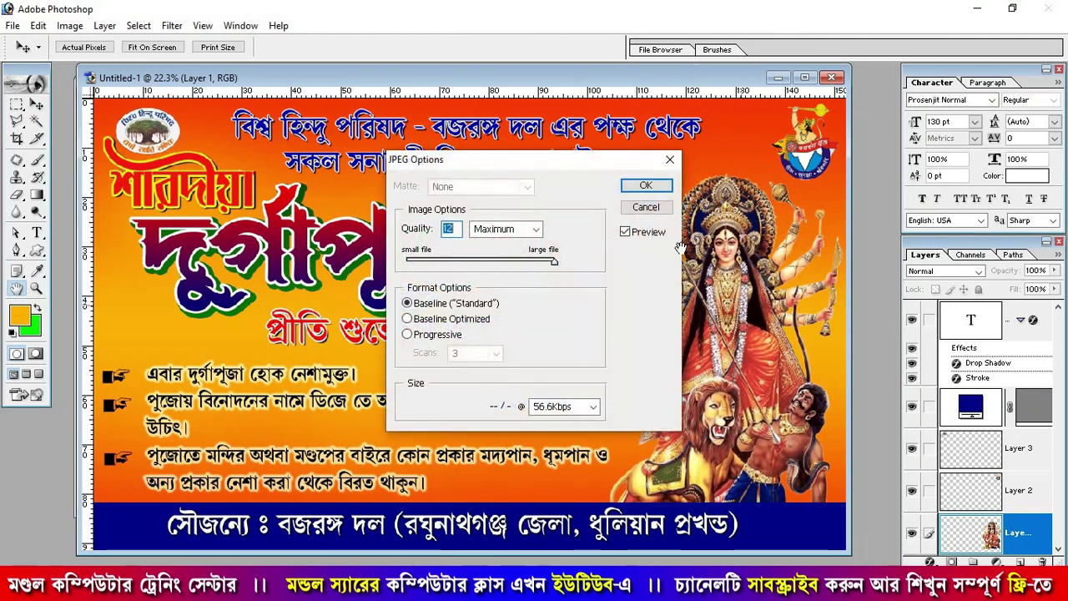
click(645, 185)
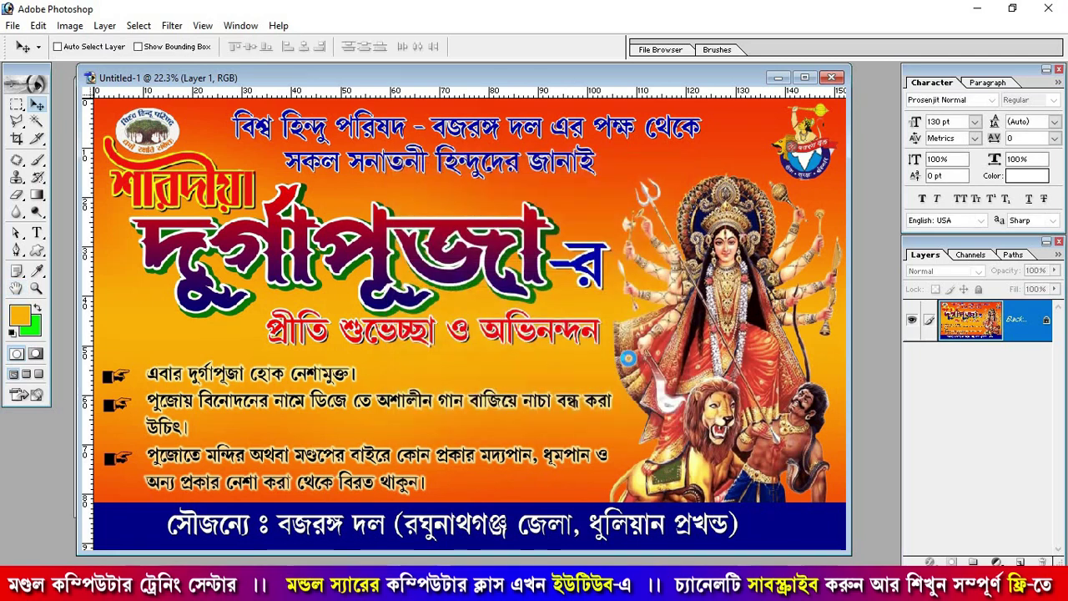